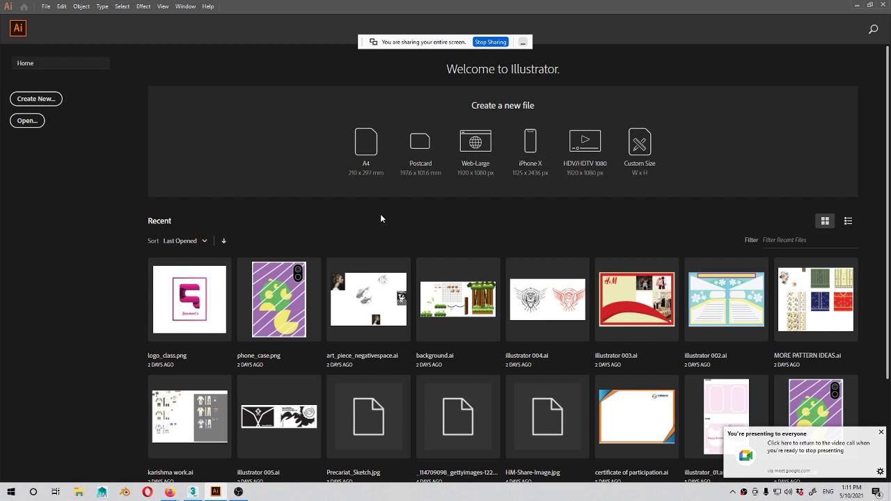
scroll(381, 218, "down", 2)
scroll(141, 254, "up", 2)
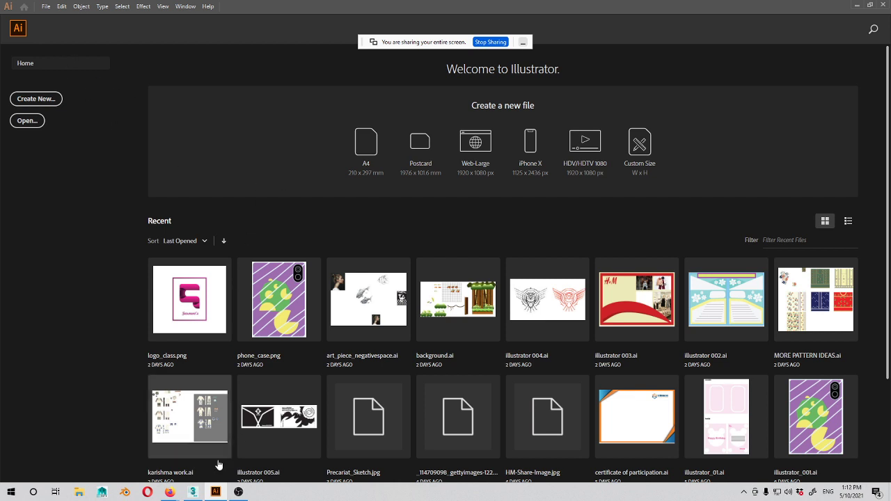
left_click(185, 491)
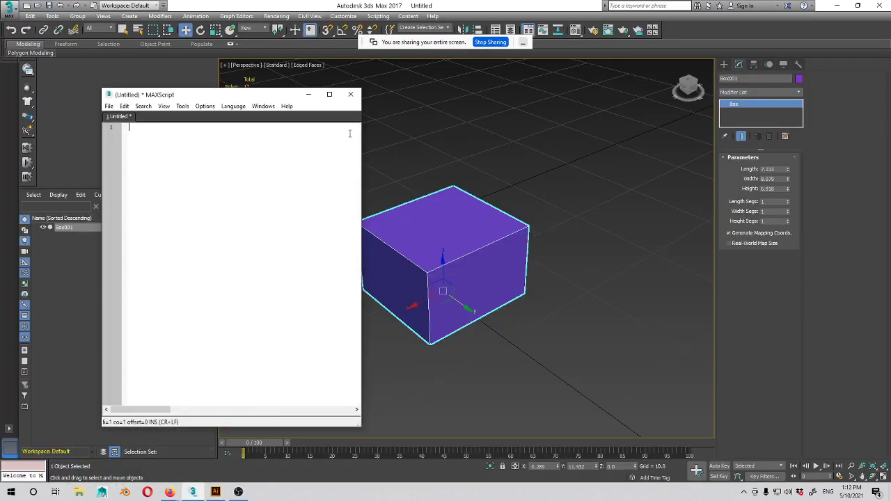
left_click(837, 5)
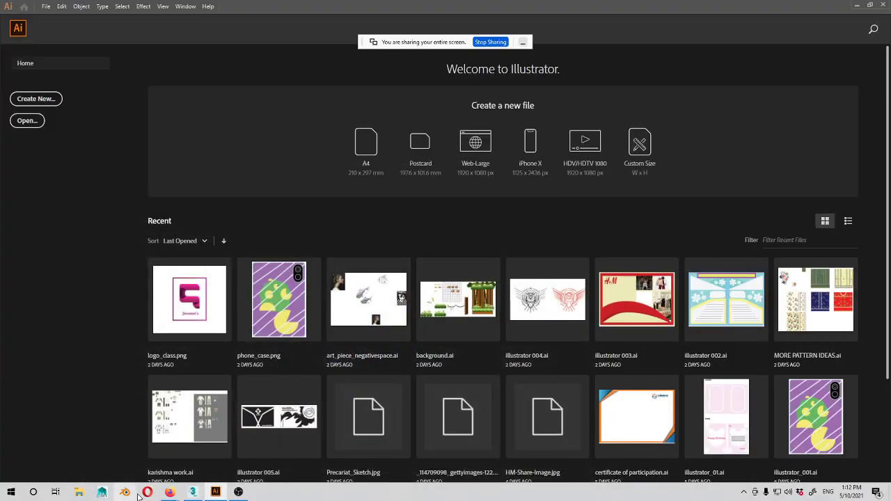
mouse_move(170, 492)
left_click(148, 471)
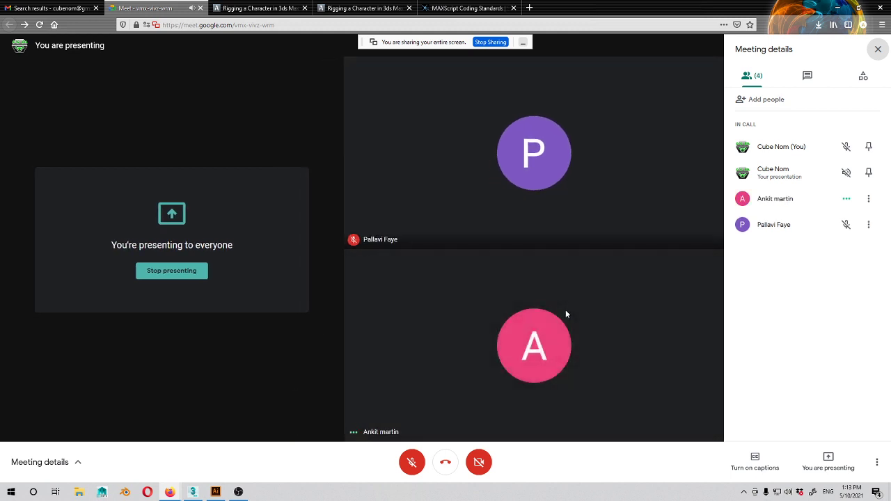
mouse_move(543, 289)
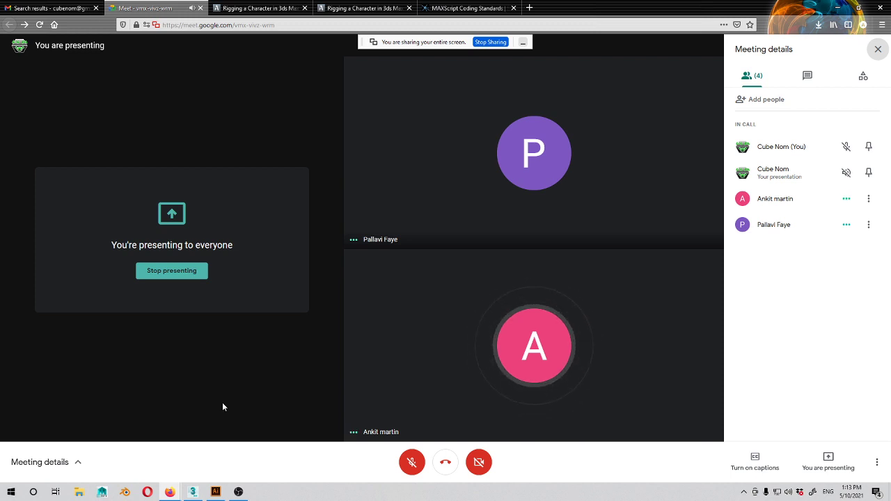
Step: Switch back to Illustrator and start a new document from the A3 preset with its units set to inches
left_click(215, 493)
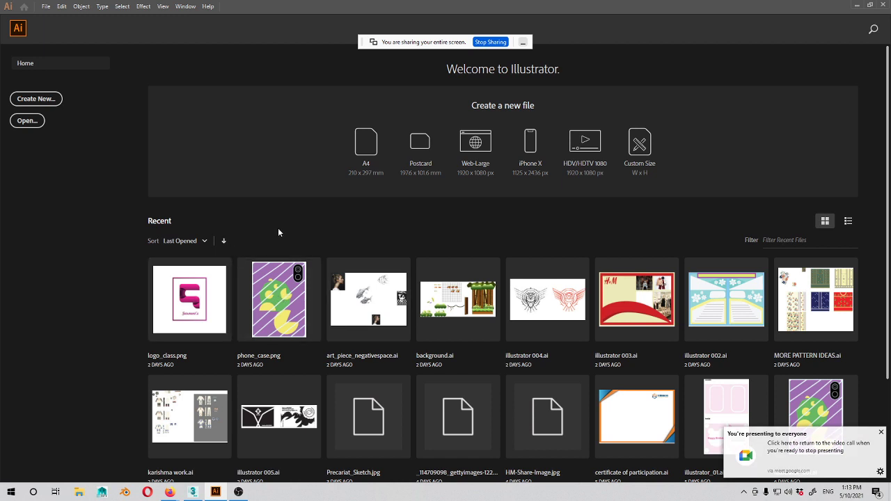
left_click(37, 102)
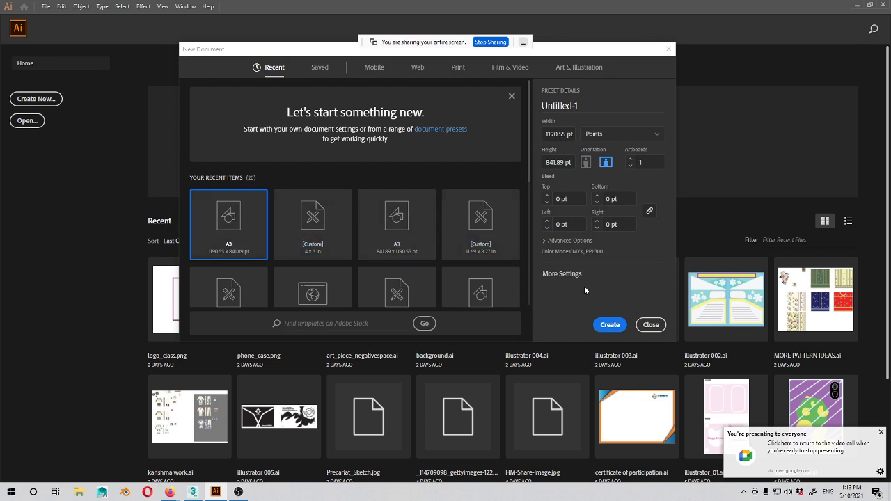
scroll(481, 212, "down", 5)
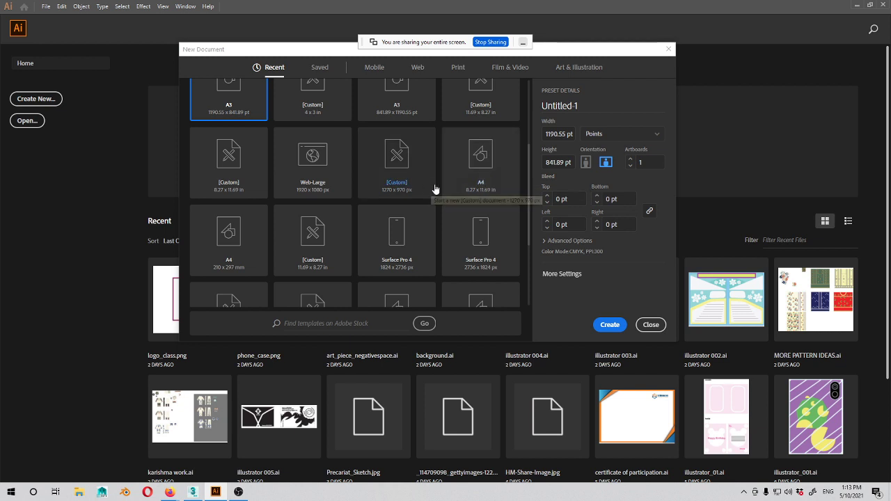
scroll(434, 188, "up", 3)
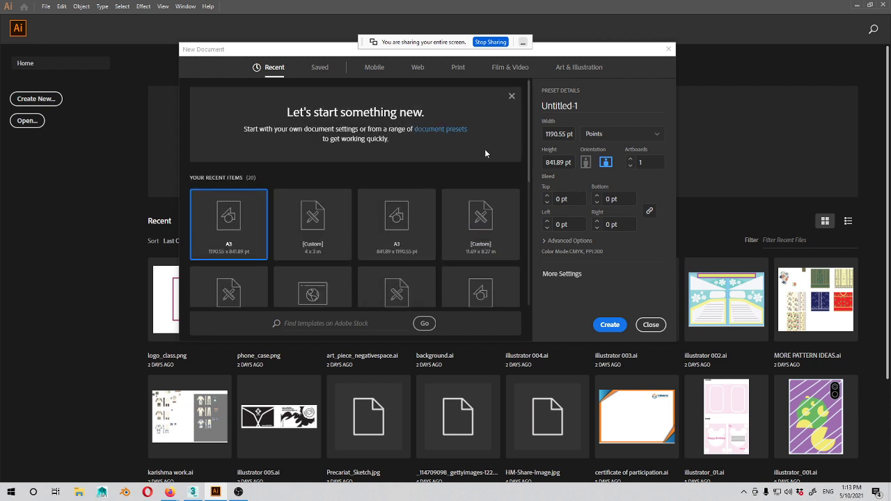
left_click(563, 135)
left_click(591, 142)
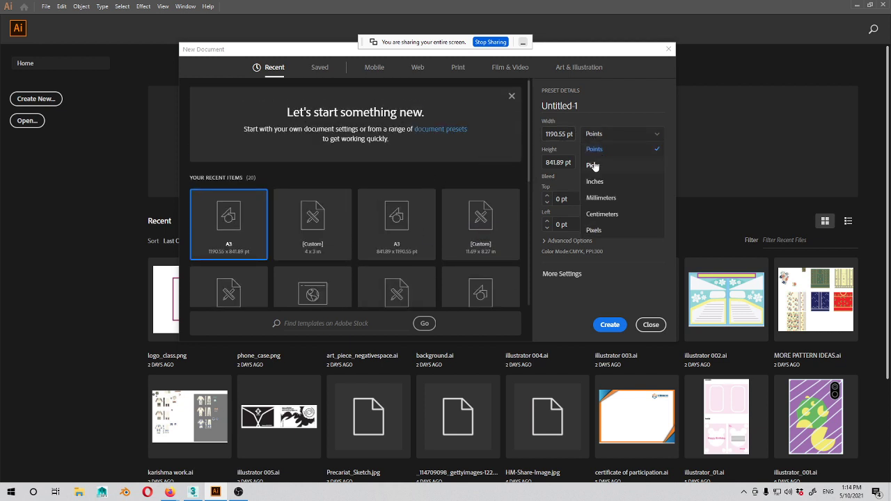
left_click(595, 179)
Step: Make the new document square by copying the 16.535 in width into the height, and create it
left_click(570, 135)
key("ctrl+c")
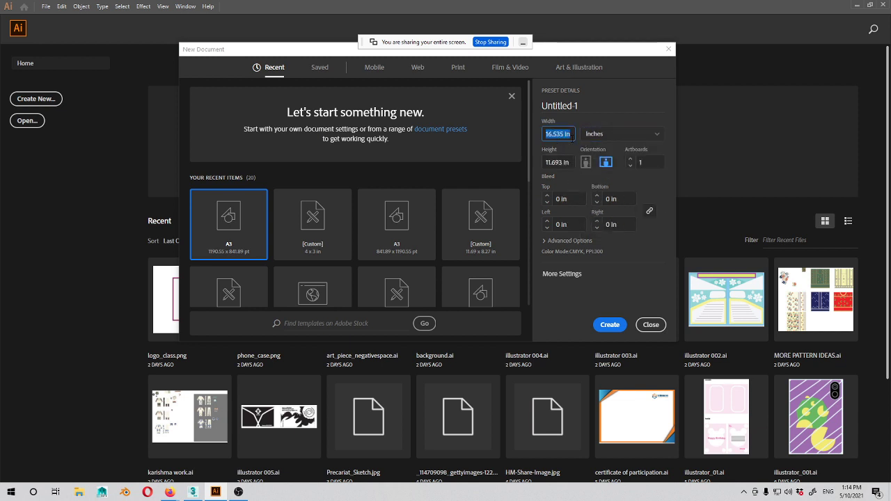
left_click_drag(569, 164, 529, 167)
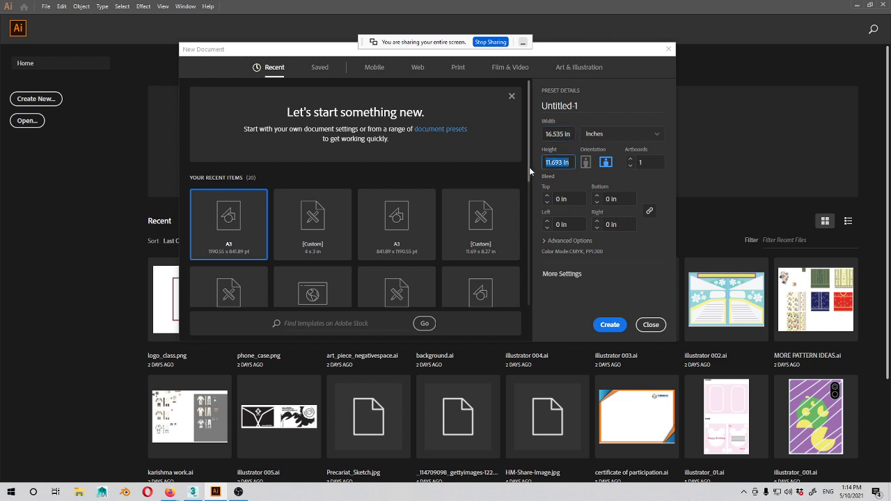
key("ctrl+v")
left_click(586, 163)
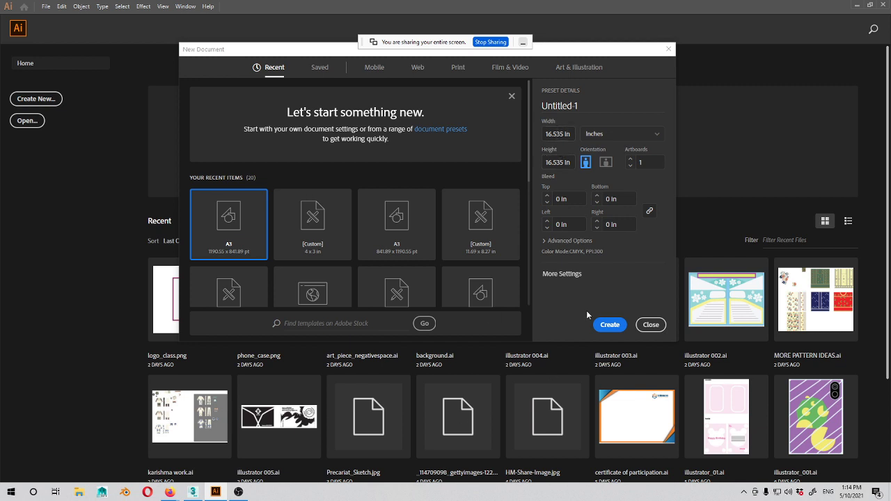
left_click(241, 492)
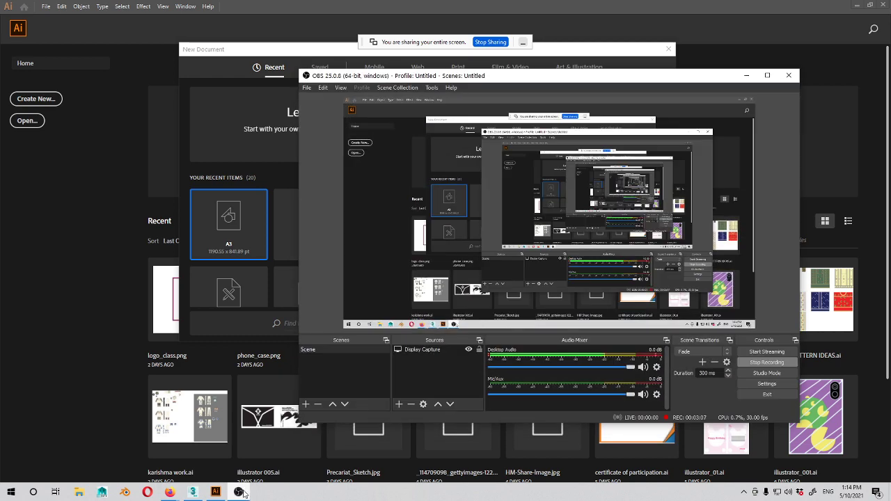
left_click(239, 493)
left_click(608, 324)
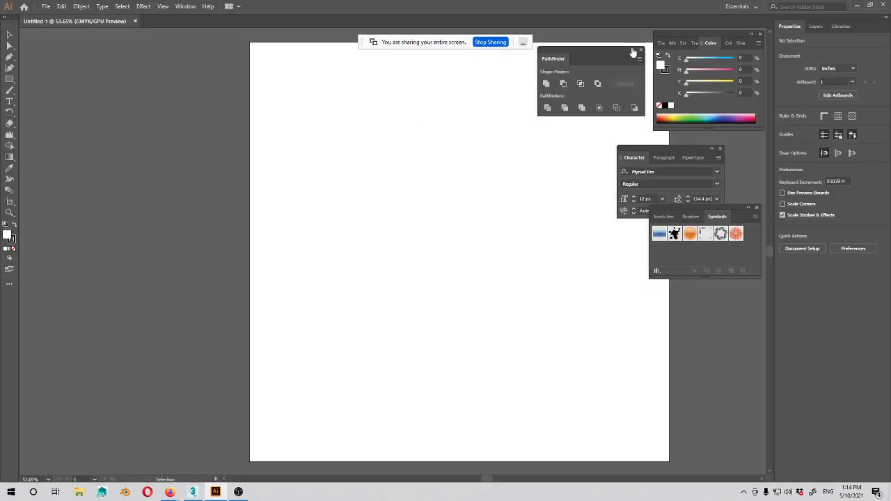
Step: Clear the floating panels off the artboard by docking Pathfinder with the Color panel group and moving the Character and Symbols panels aside
left_click_drag(625, 47, 732, 43)
left_click_drag(686, 148, 724, 117)
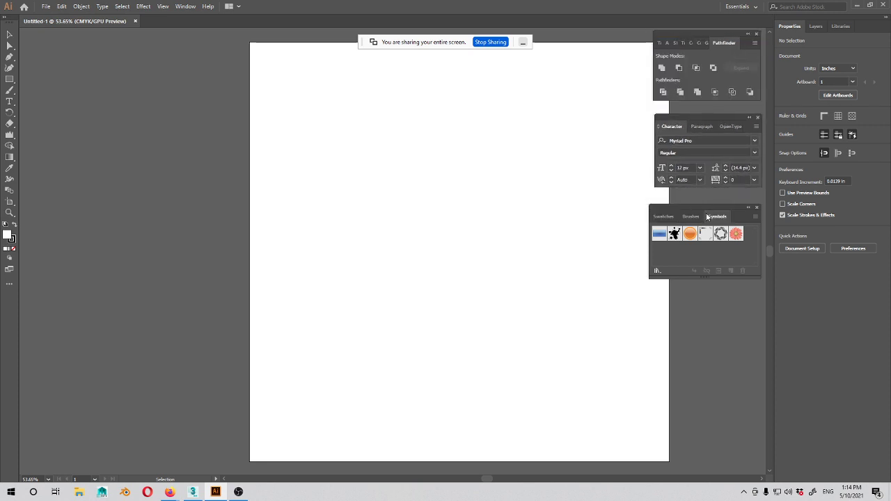
left_click_drag(708, 216, 723, 210)
mouse_move(518, 281)
left_mouse_down()
mouse_move(410, 300)
mouse_move(352, 279)
left_mouse_up()
left_click_drag(333, 308, 336, 300)
left_click(344, 297)
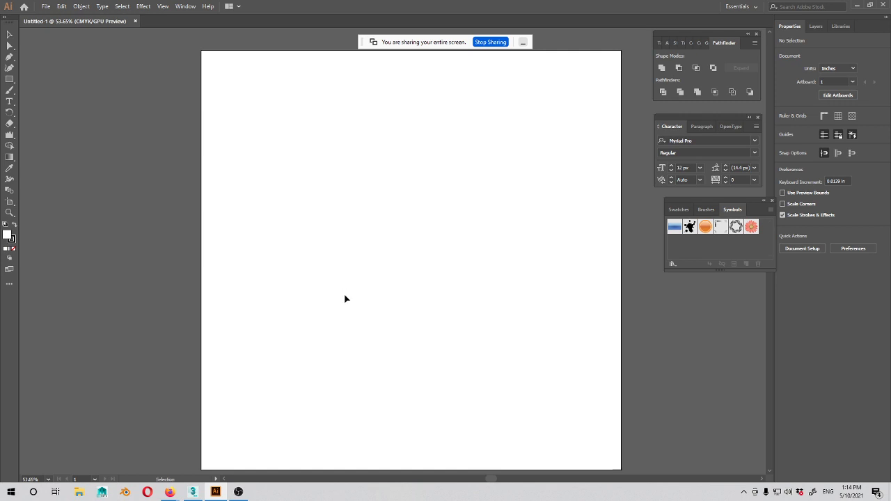
Step: Tear off the Artboard and grid tool group as a floating palette and place it beside the artboard
left_click(10, 202)
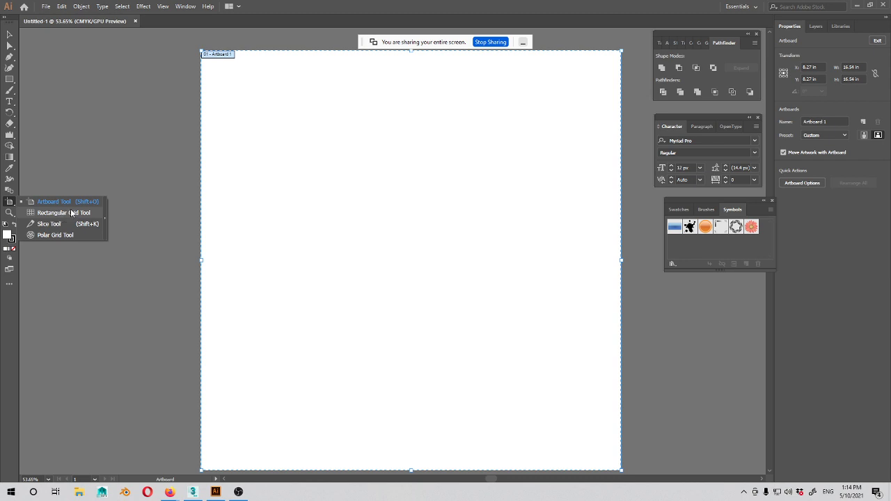
left_click(103, 215)
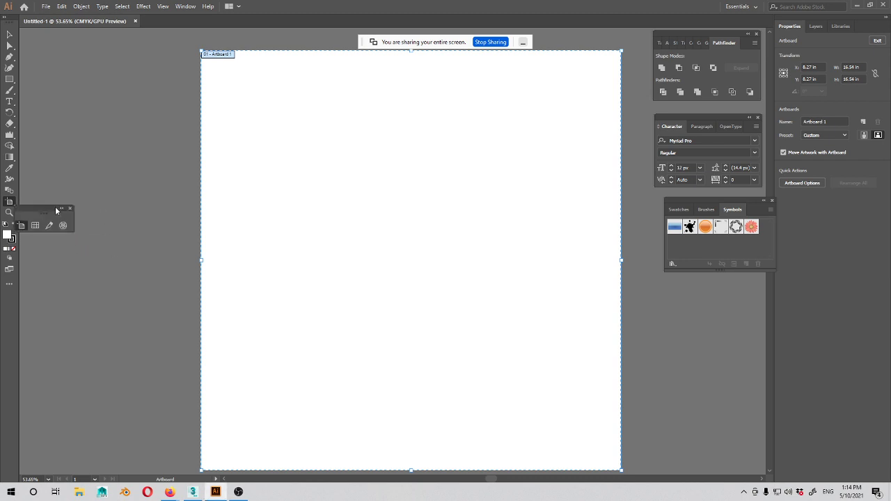
left_click_drag(55, 207, 112, 59)
Step: Set the Rectangular Grid tool to 10 horizontal and 10 vertical dividers
double_click(101, 71)
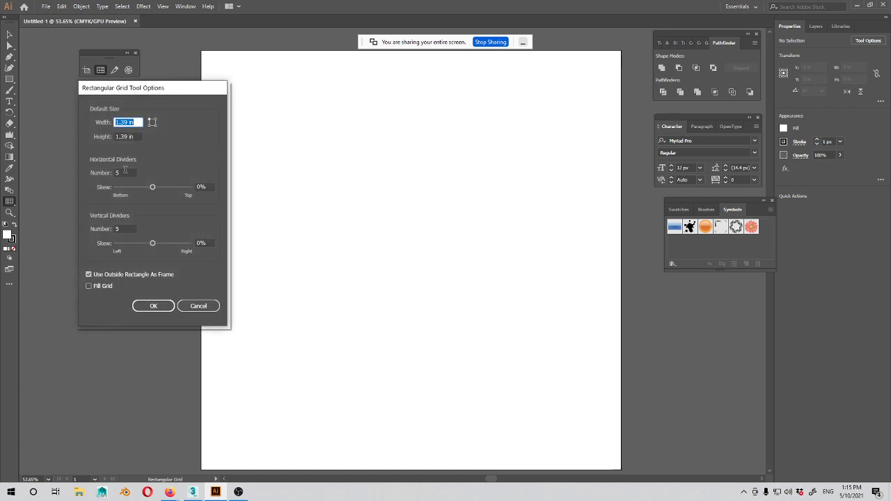
double_click(126, 172)
type("10")
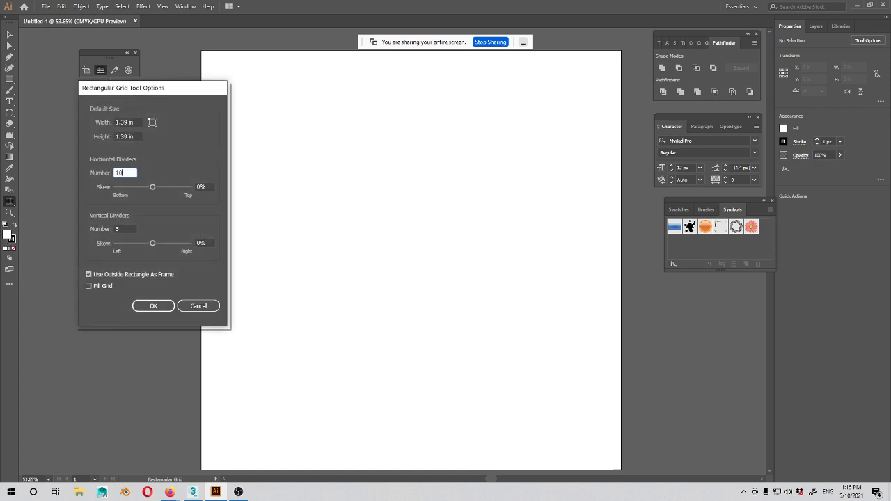
double_click(126, 229)
type("1")
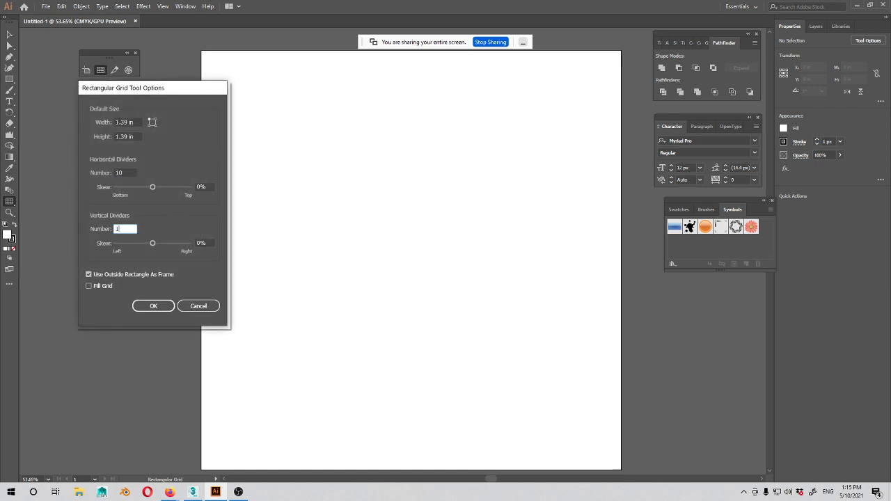
type("0")
left_click(142, 307)
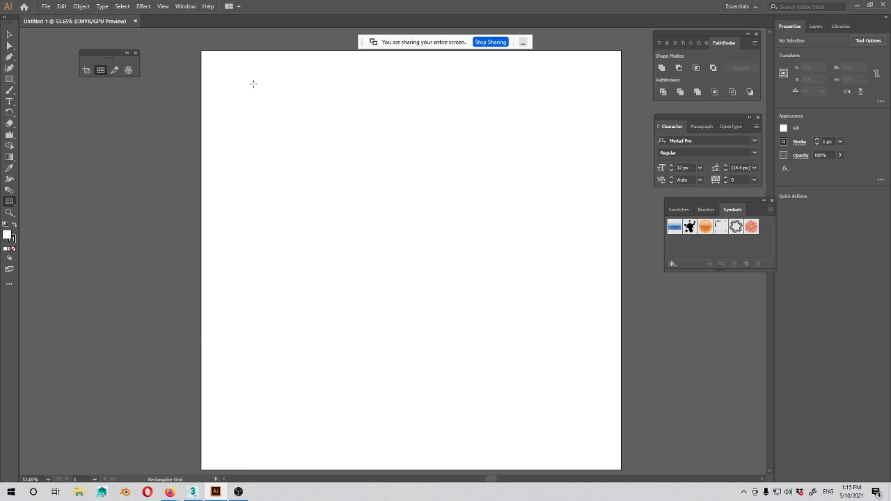
Step: Draw a rectangular grid covering the whole artboard, about 16.54 in square, and deselect it
left_click_drag(202, 51, 622, 472)
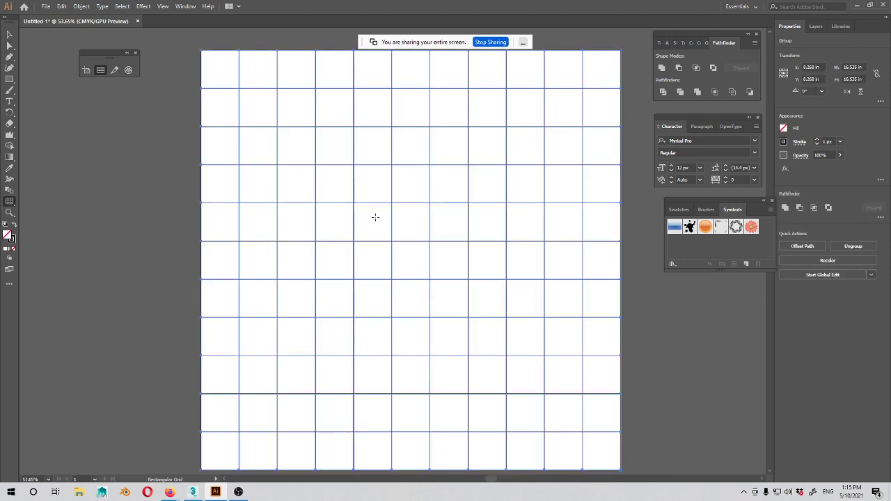
key("v")
key("a")
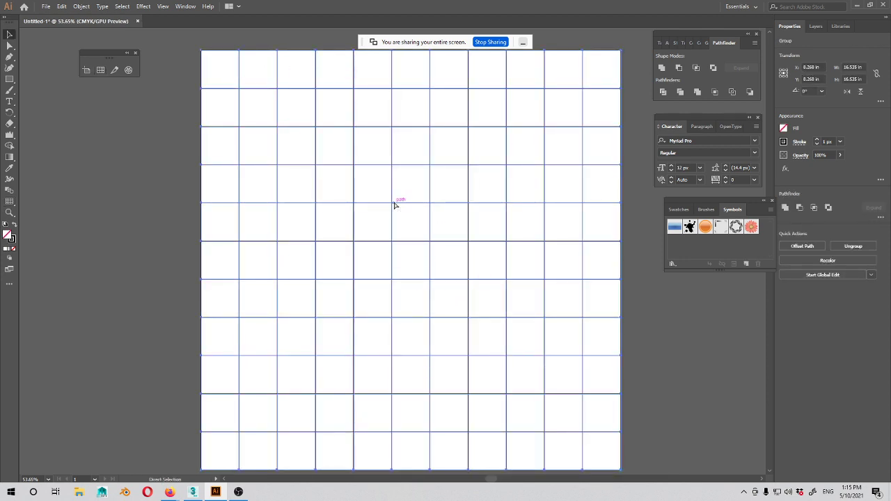
key("v")
left_click(80, 295)
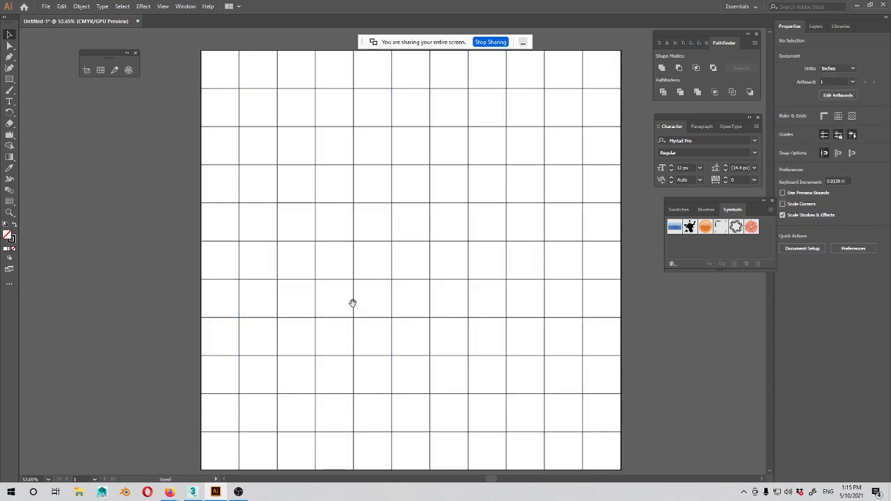
Step: Activate the Polar Grid tool for drawing over the rectangular grid
left_click_drag(352, 304, 339, 308)
key("ctrl+minus")
key("ctrl+minus")
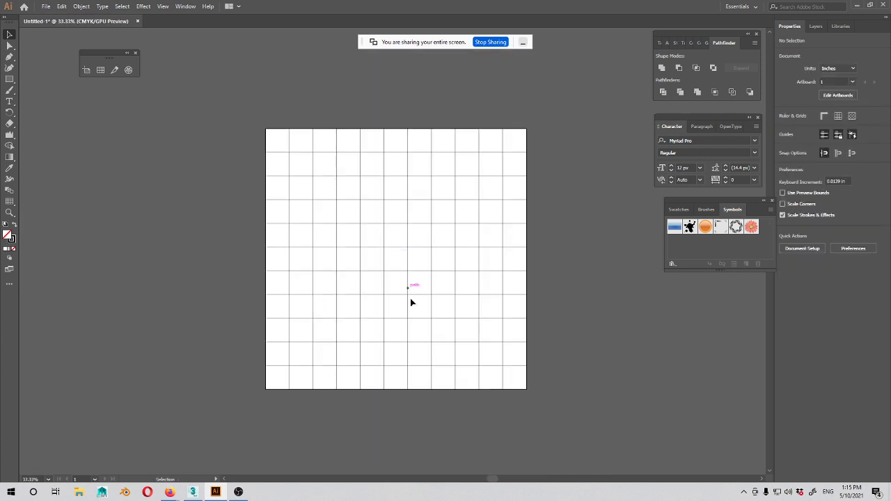
key("ctrl+plus")
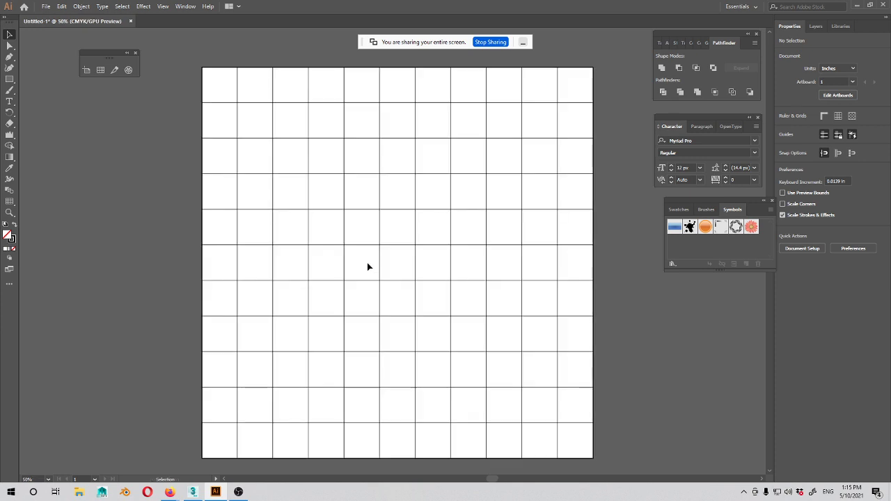
left_click_drag(379, 258, 366, 295)
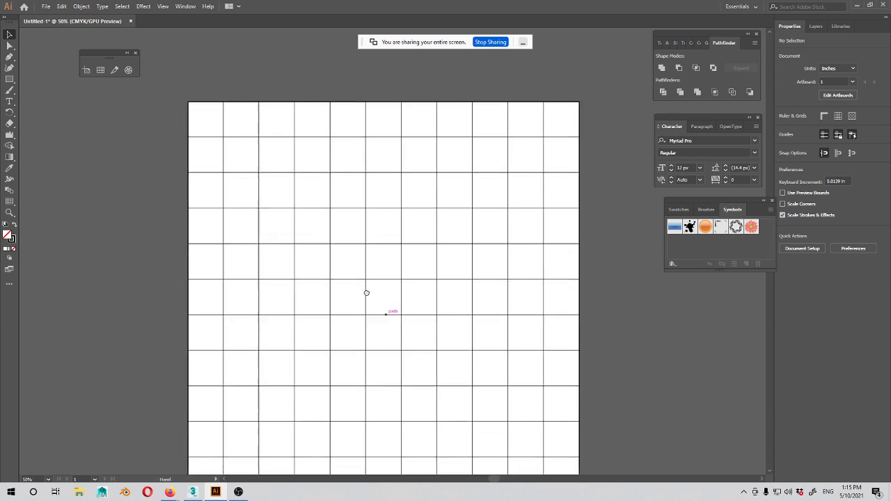
left_click(9, 201)
left_click(49, 236)
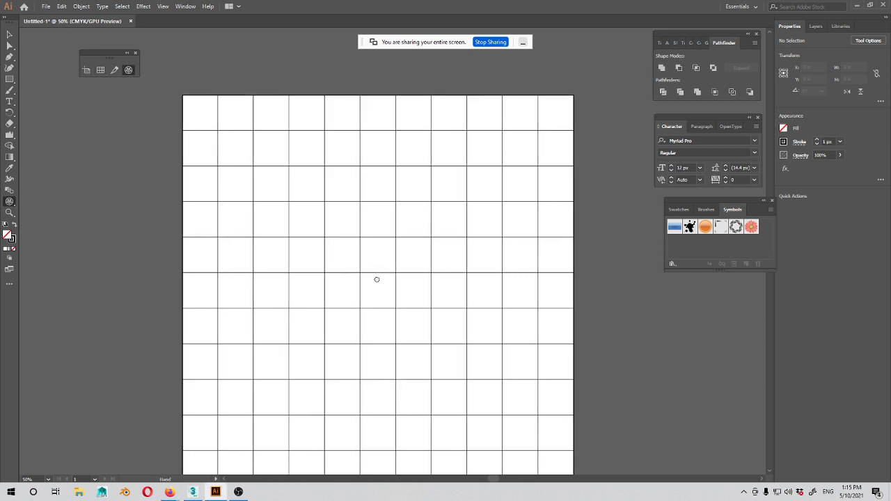
Step: Try drawing a polar grid about 11.9 in wide outward from near the rectangular grid's centre, and undo it
left_click_drag(376, 278, 374, 235)
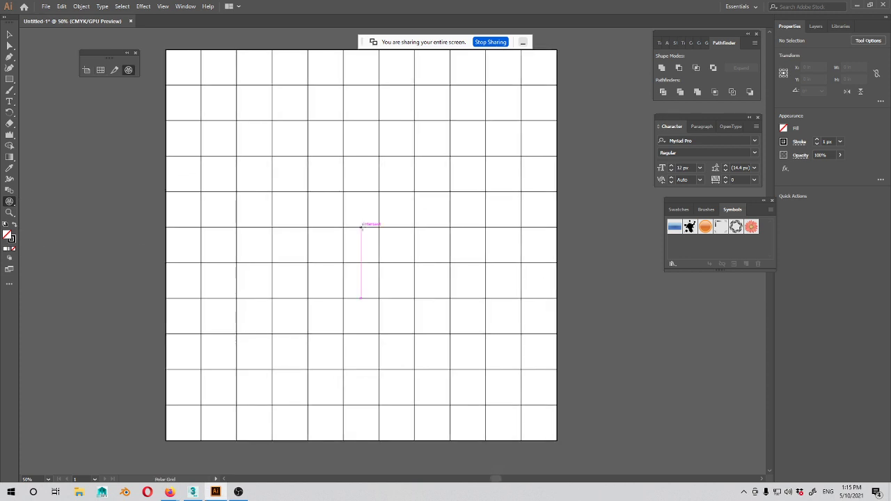
left_click_drag(361, 227, 387, 267)
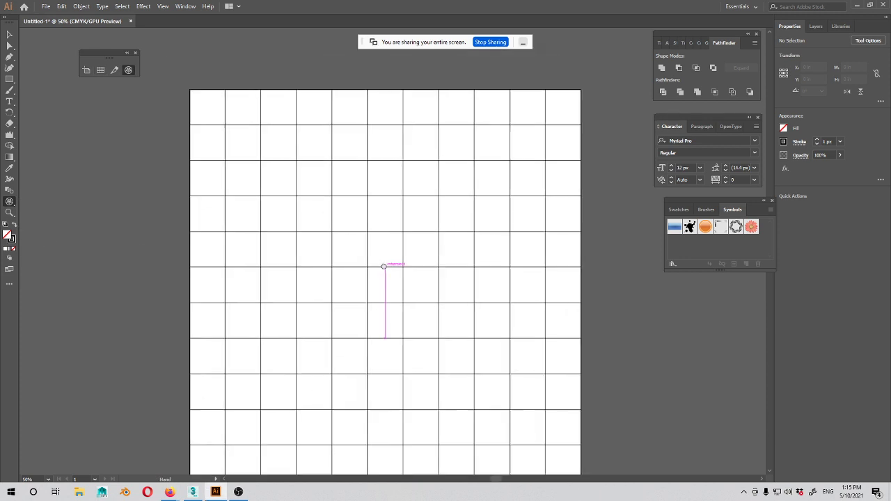
key("ctrl+minus")
key("ctrl+plus")
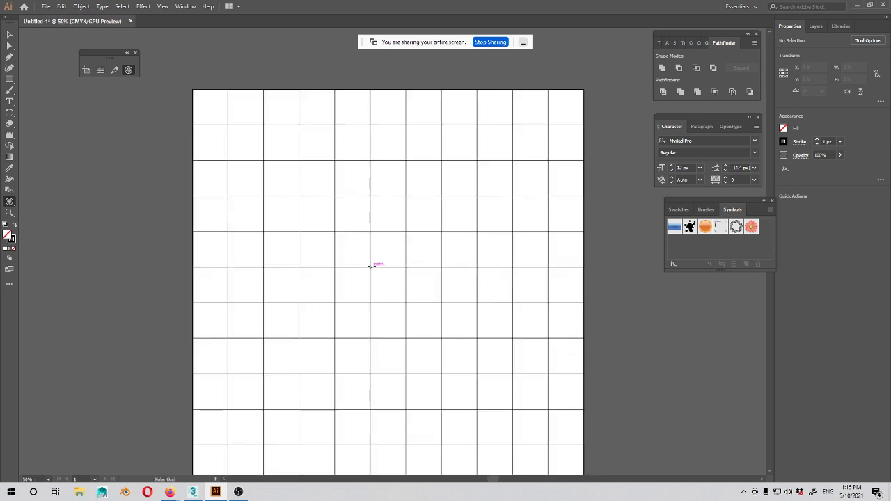
left_click_drag(371, 265, 512, 181)
key("ctrl+z")
Step: Set the Polar Grid tool to 10 concentric dividers and 10 radial dividers
double_click(10, 206)
left_click_drag(179, 93, 415, 84)
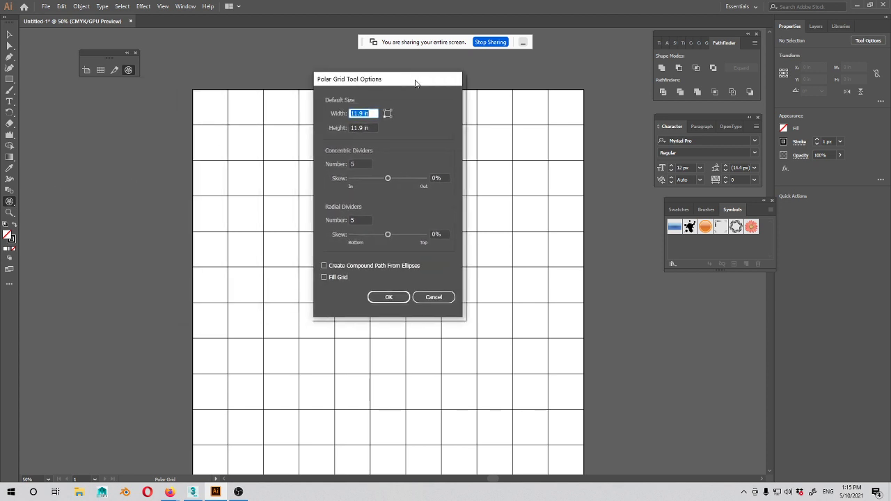
double_click(362, 164)
type("10")
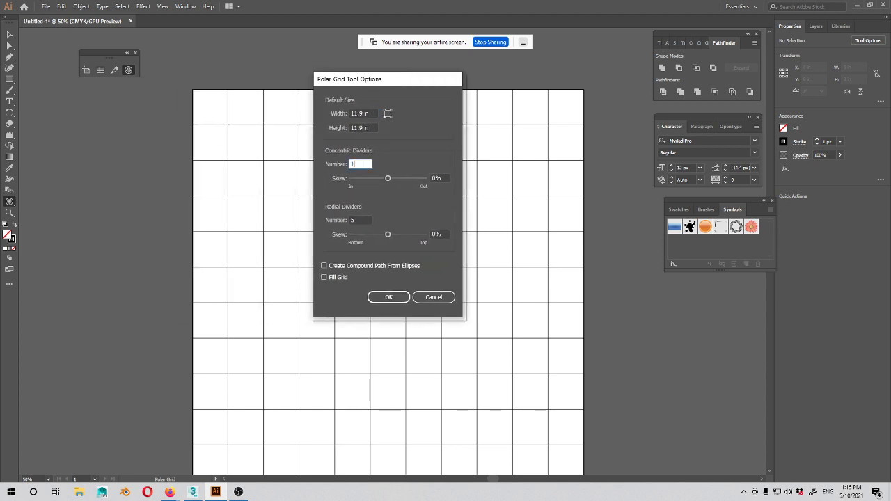
double_click(365, 220)
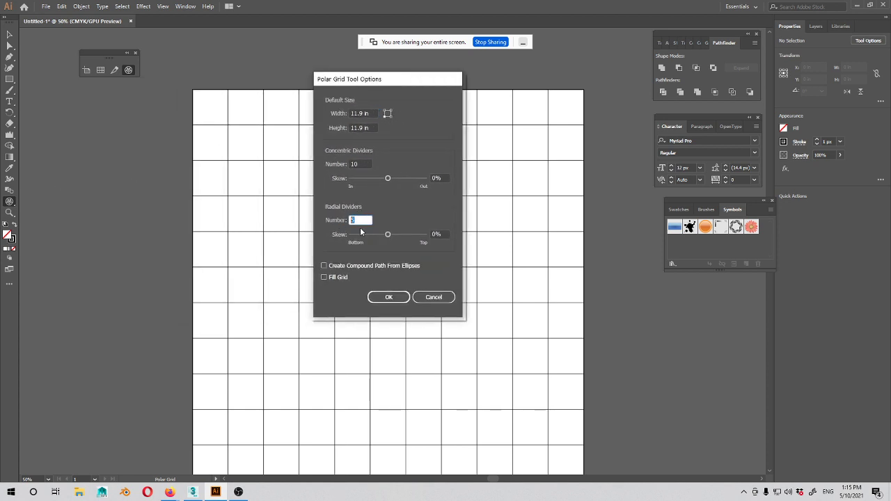
type("18")
left_click(388, 297)
Step: Draw a circular polar grid about 14.82 in across, centre it over the rectangular grid, and deselect it
left_click_drag(439, 312, 410, 272)
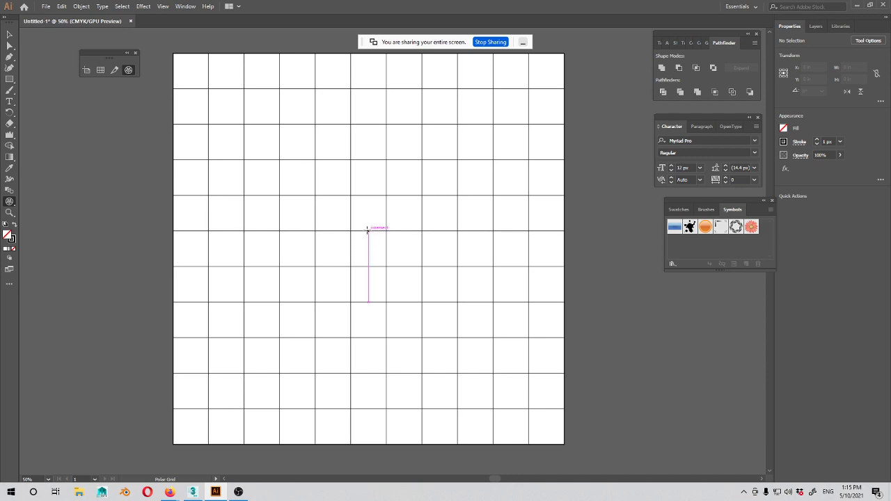
left_click_drag(368, 231, 544, 73)
key("v")
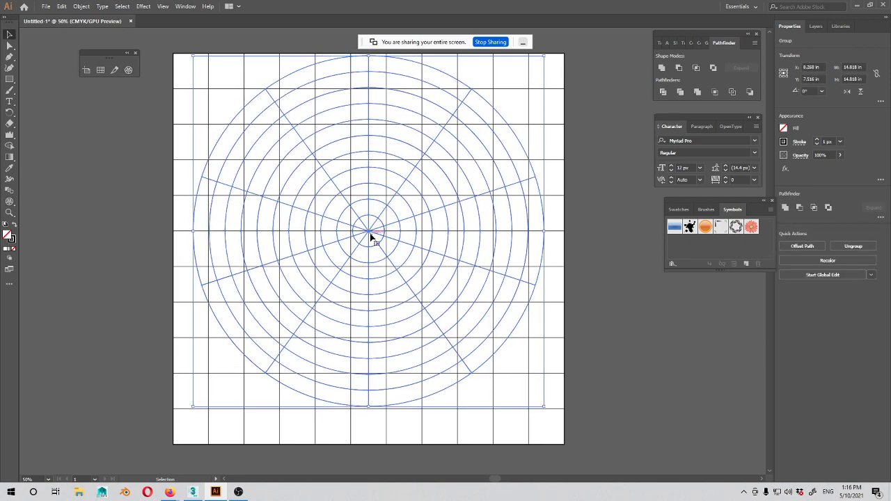
mouse_move(368, 235)
left_mouse_down()
mouse_move(371, 269)
mouse_move(367, 250)
left_mouse_up()
left_click(608, 305)
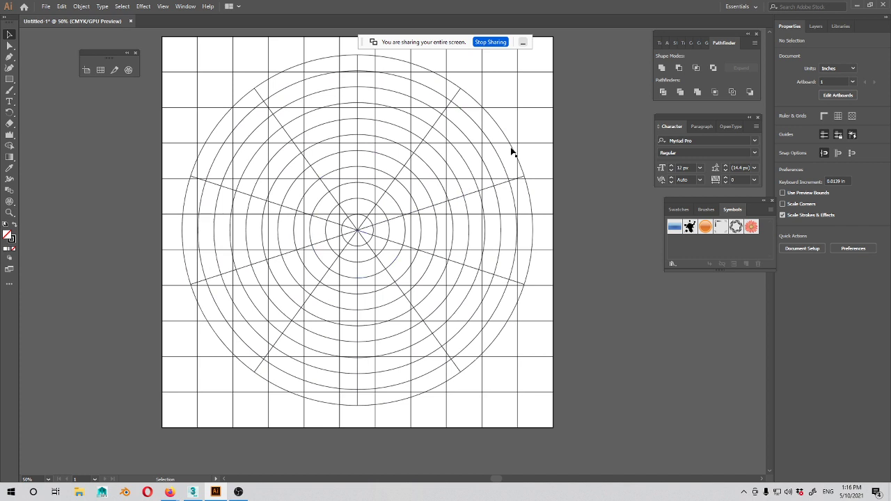
key("ctrl+minus")
key("ctrl+minus")
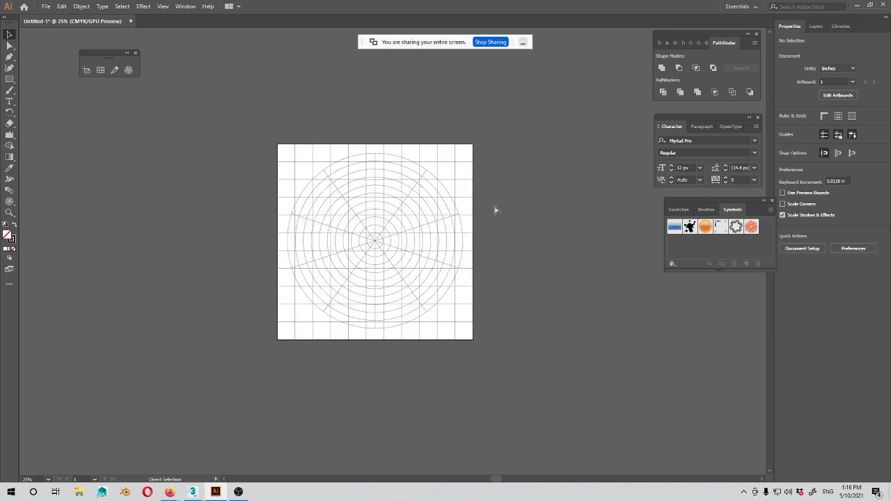
key("ctrl+plus")
key("ctrl+plus")
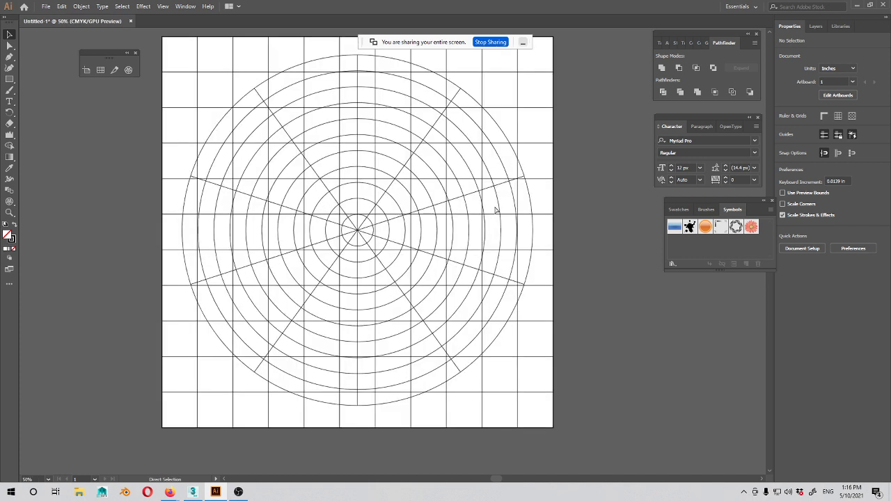
Step: Look up the Polar Grid tool in its tool group and in the full tool list, then clear the selection
left_click(459, 202)
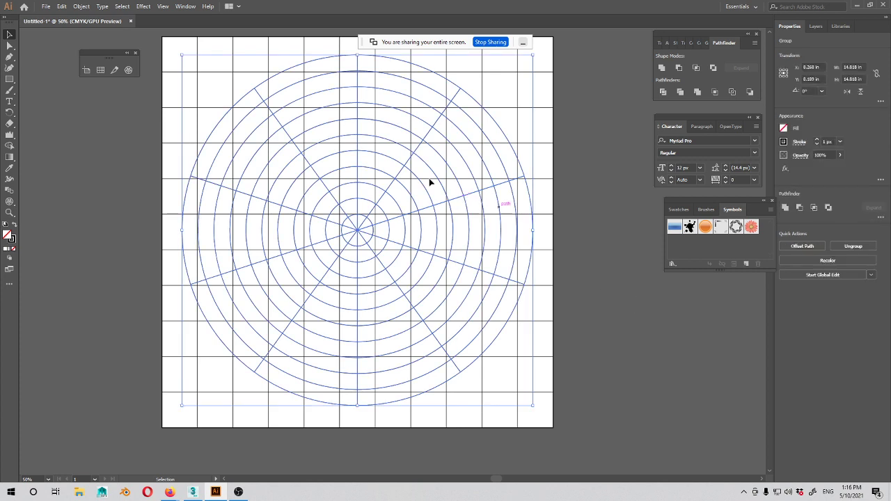
left_click_drag(9, 201, 53, 235)
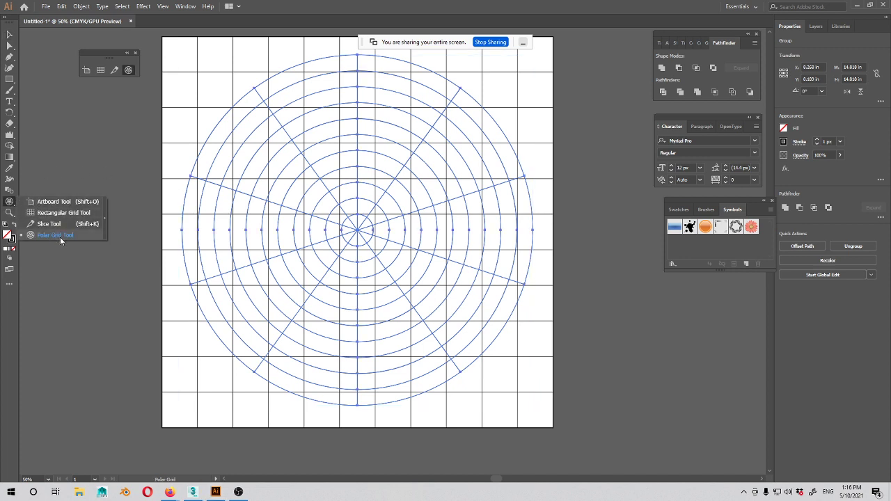
left_click(9, 284)
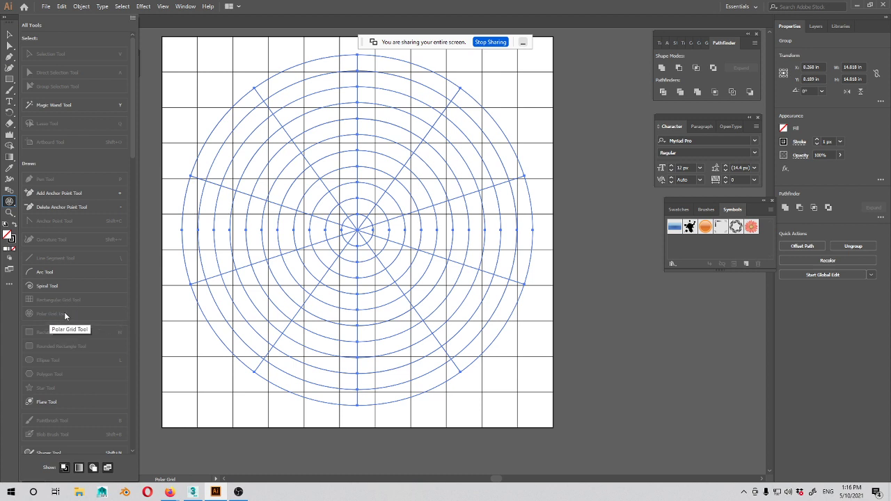
left_click(364, 8)
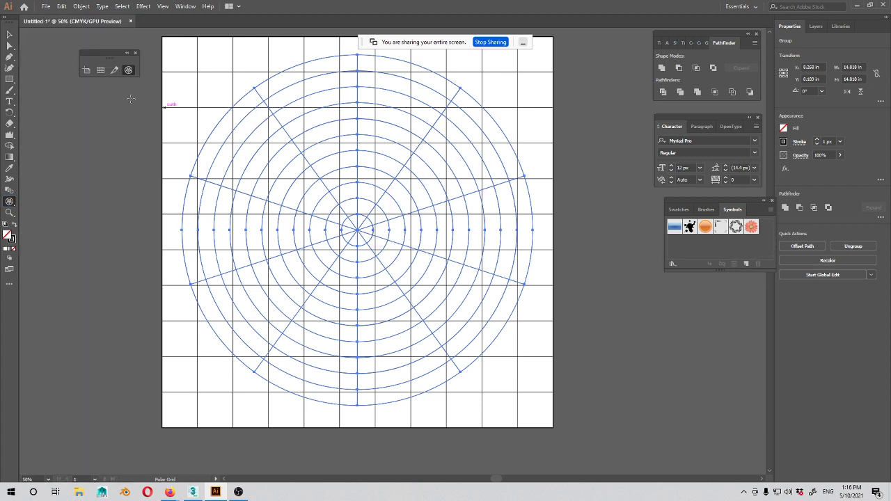
left_click(10, 34)
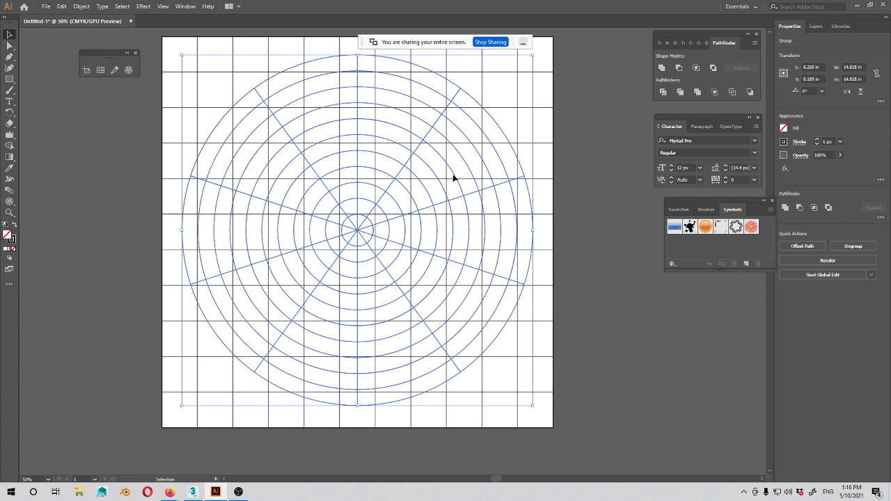
key("a")
key("ctrl+shift+a")
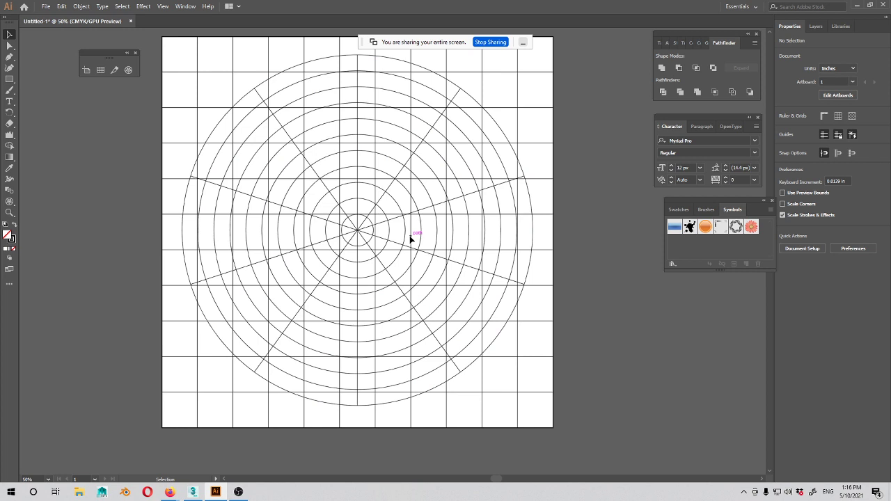
Step: Examine the polar grid's centre and how its rings and radial lines cross the rectangular grid
scroll(373, 285, "up", 3)
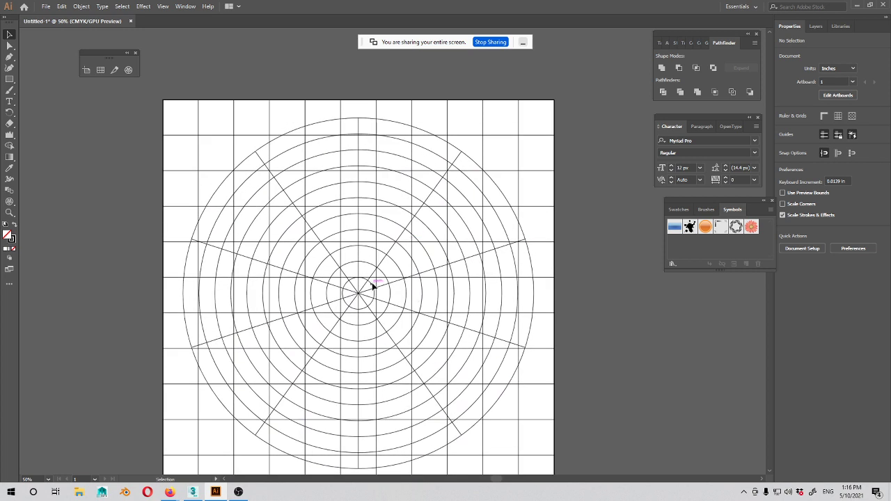
key("minus")
key("ctrl+minus")
key("ctrl+plus")
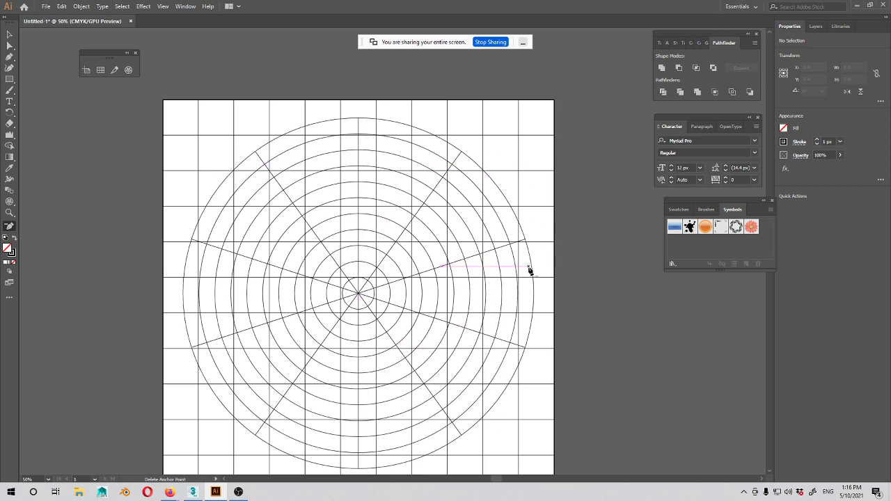
key("ctrl+plus")
key("ctrl+plus")
key("ctrl+plus")
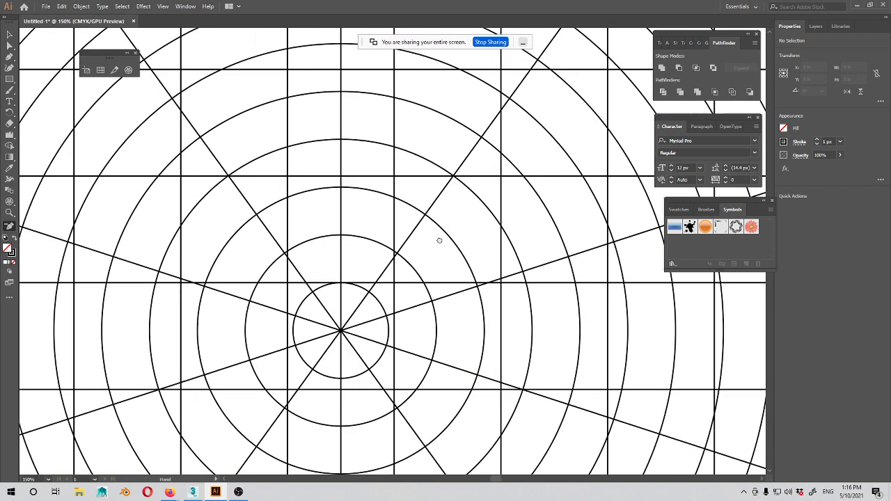
left_click_drag(440, 241, 509, 224)
key("space")
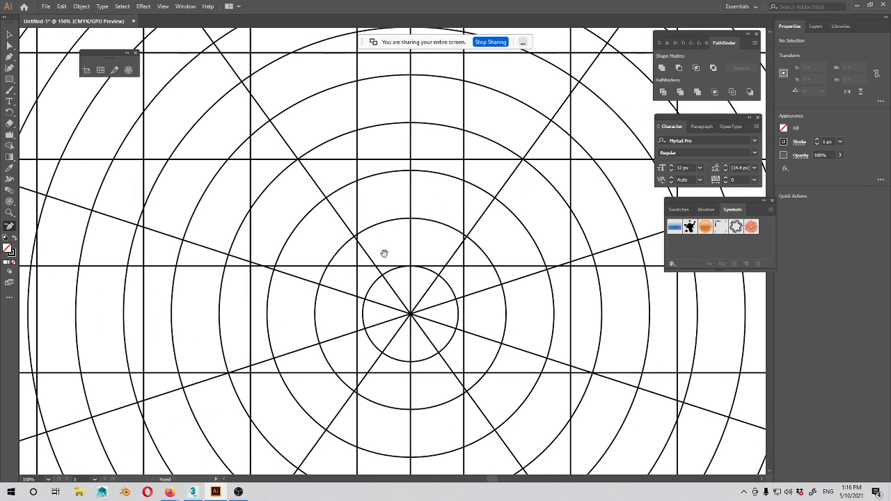
left_click_drag(384, 254, 376, 241)
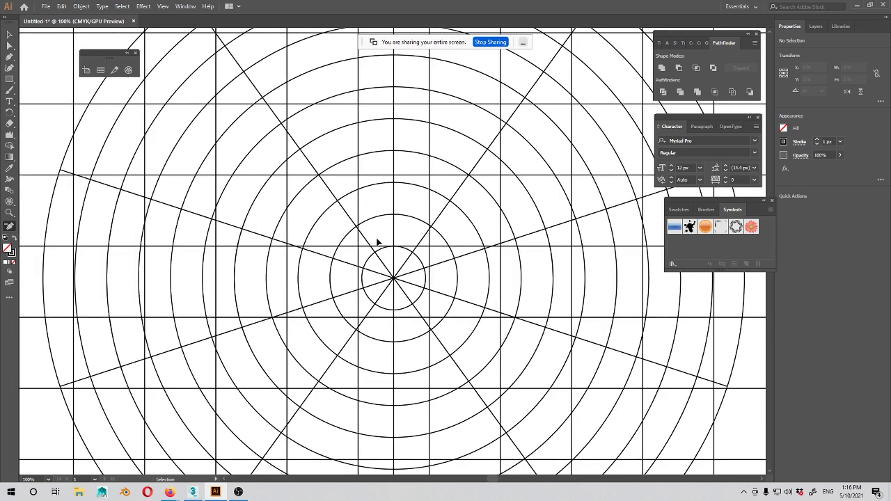
key("ctrl+minus")
key("ctrl+minus")
key("ctrl+minus")
Step: Detach the type tools as a floating panel and place it beside the floating grid tools
key("t")
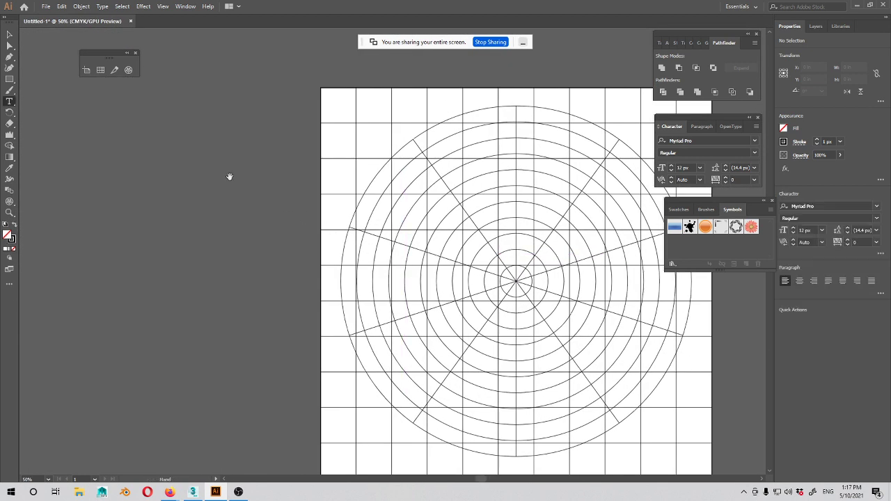
left_click(9, 101)
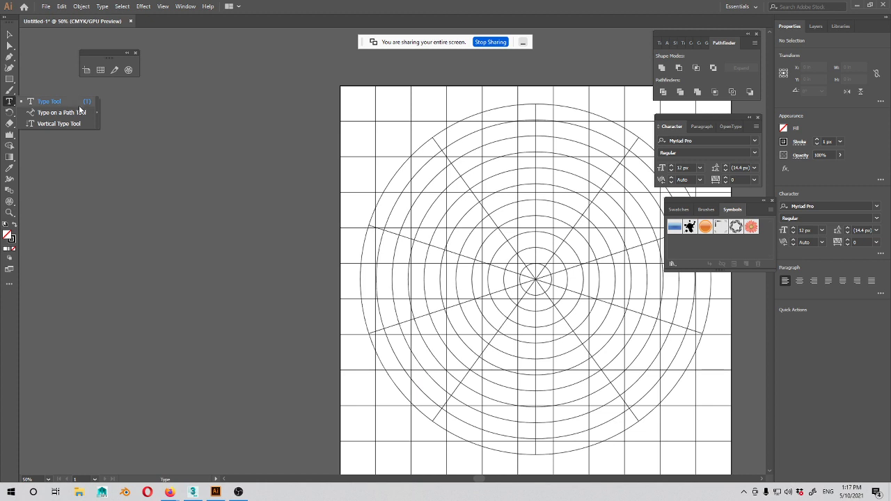
left_click(97, 117)
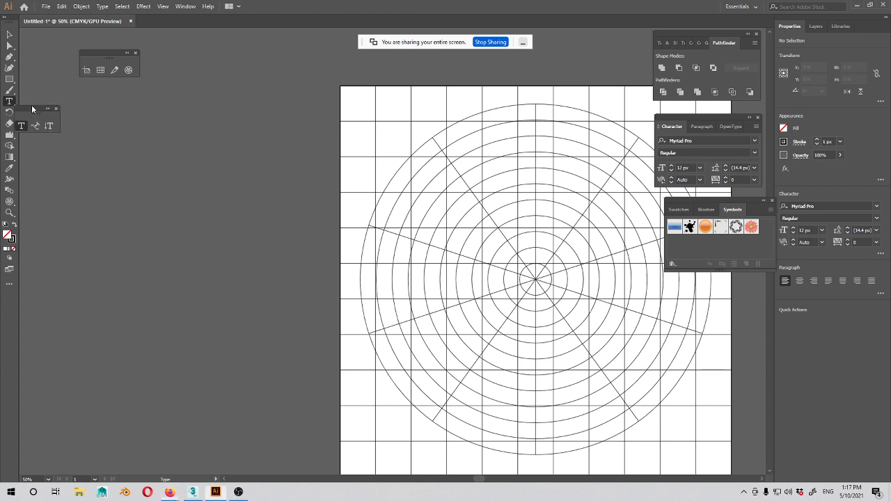
left_click_drag(31, 106, 155, 55)
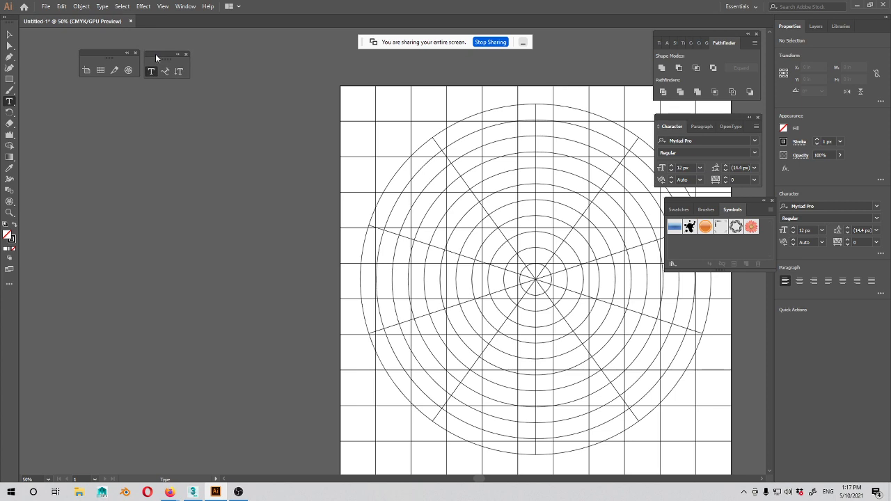
left_click_drag(229, 156, 208, 151)
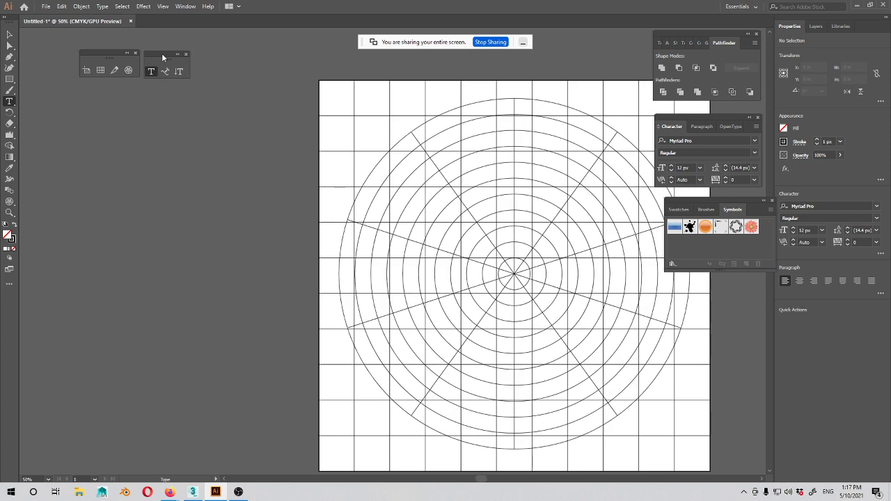
left_click_drag(161, 54, 163, 53)
Step: Place a placeholder point text in the empty area left of the artboard and set its font size to 50 px
left_click(153, 71)
left_click(105, 119)
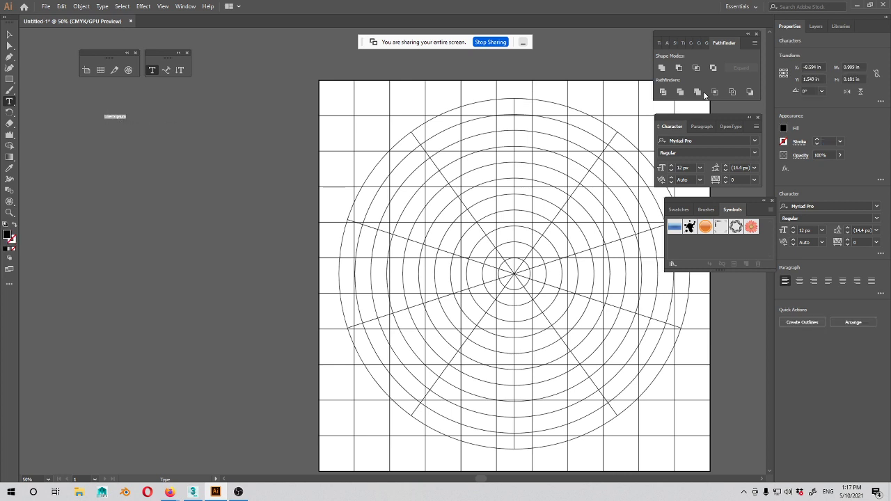
left_click(672, 166)
left_click(672, 166)
left_click(671, 166)
left_click(672, 166)
left_click(672, 166)
left_click(672, 168)
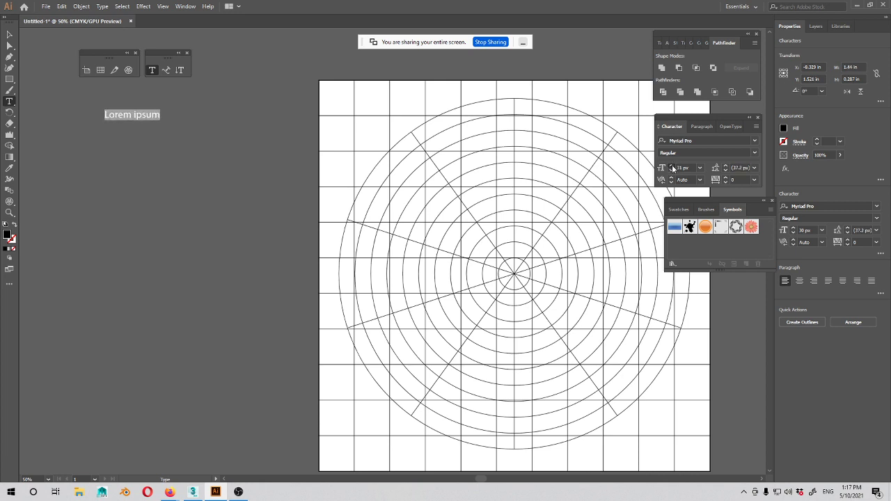
left_click(672, 167)
left_click(672, 167)
left_click(672, 167)
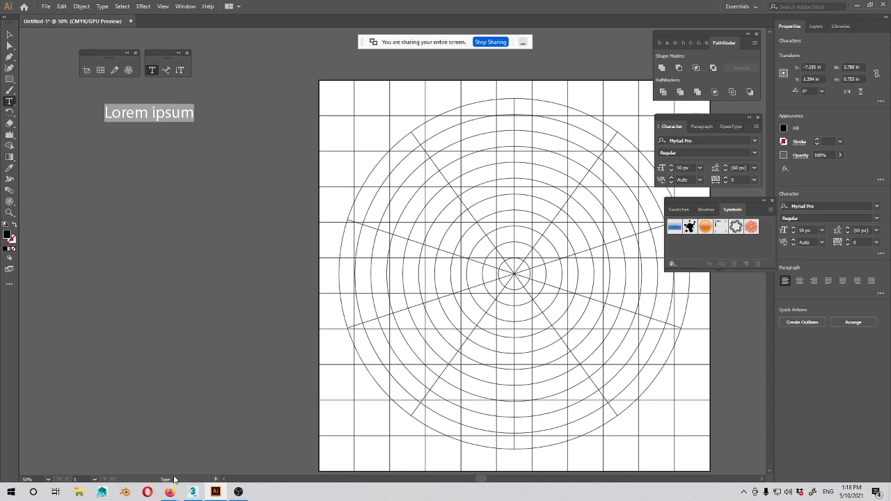
Step: Replace the placeholder text with the heading "Logo Designs"
mouse_move(176, 492)
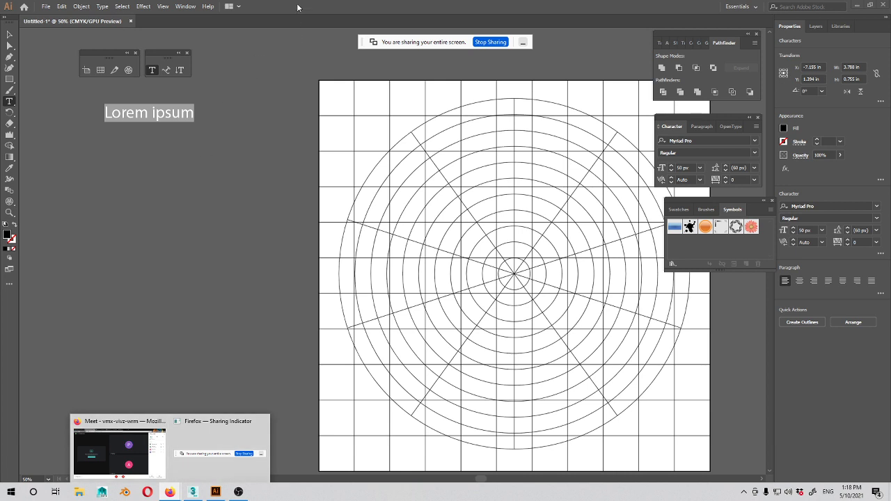
left_click(183, 114)
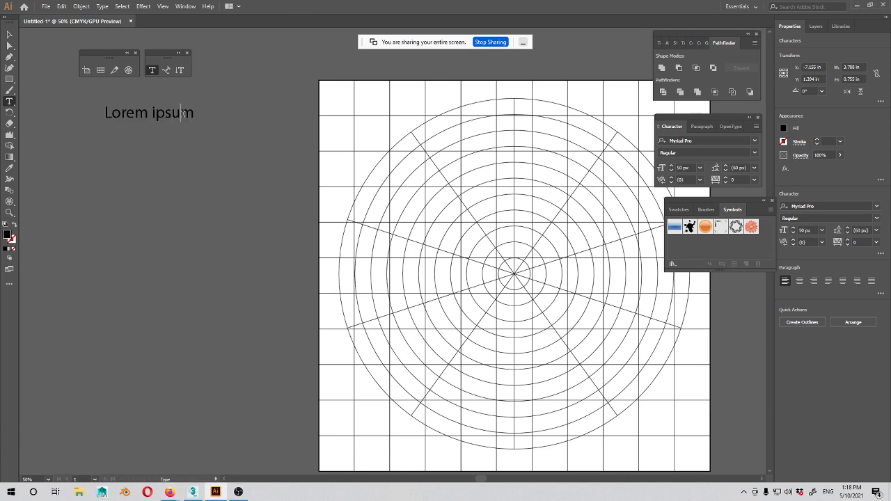
key("ctrl+a")
key("BackSpace")
type("Logo Designs")
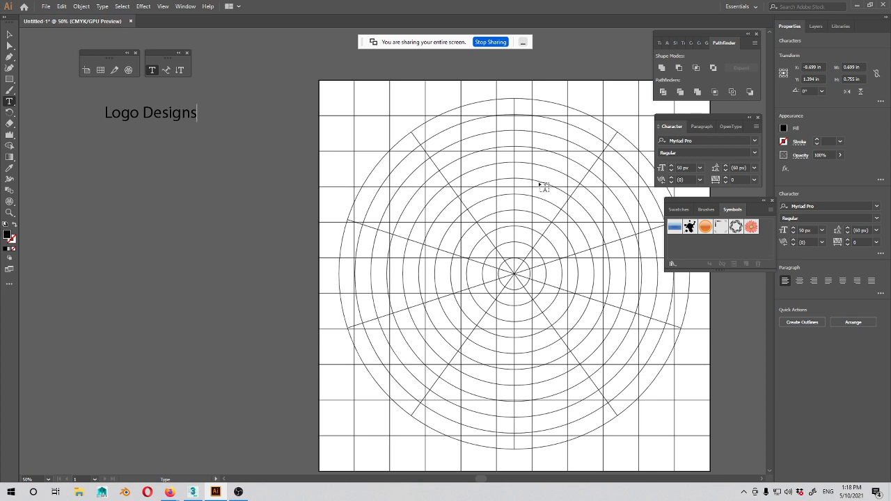
Step: Add the lines "Mono gram", "type" and "abstract" below the heading, separated by blank lines
left_click(197, 112)
key("Return")
key("Return")
type("Mono gram")
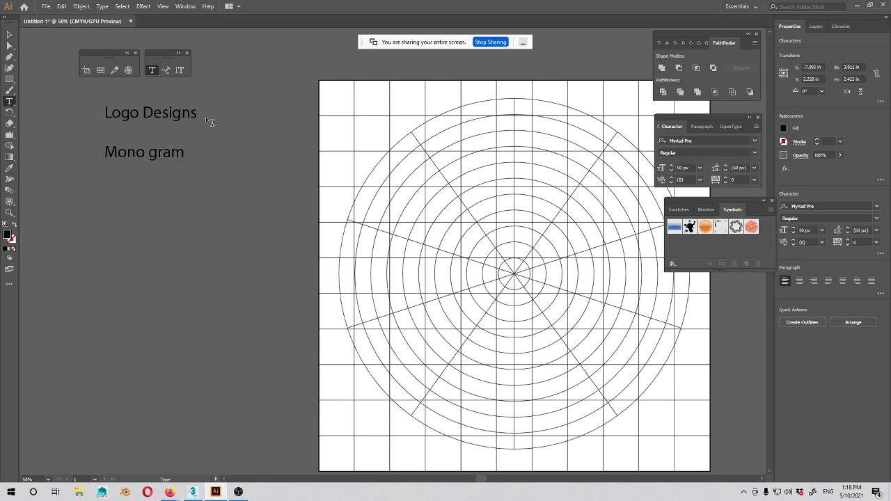
key("Return")
type("type")
key("Return")
key("Return")
type("abstract")
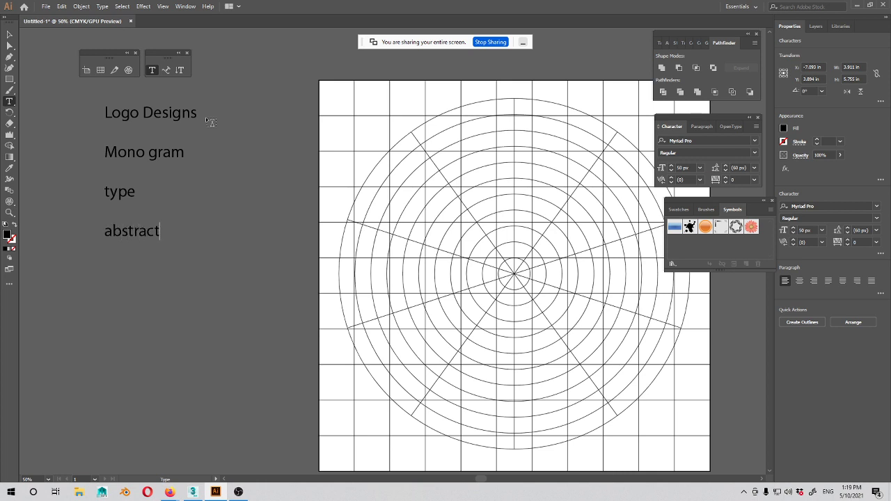
Step: Add the lines "mascot" and "complex" to the end of the list, then finish text editing and deselect it
key("Return")
type("mascot")
key("Return")
key("Return")
type("complex")
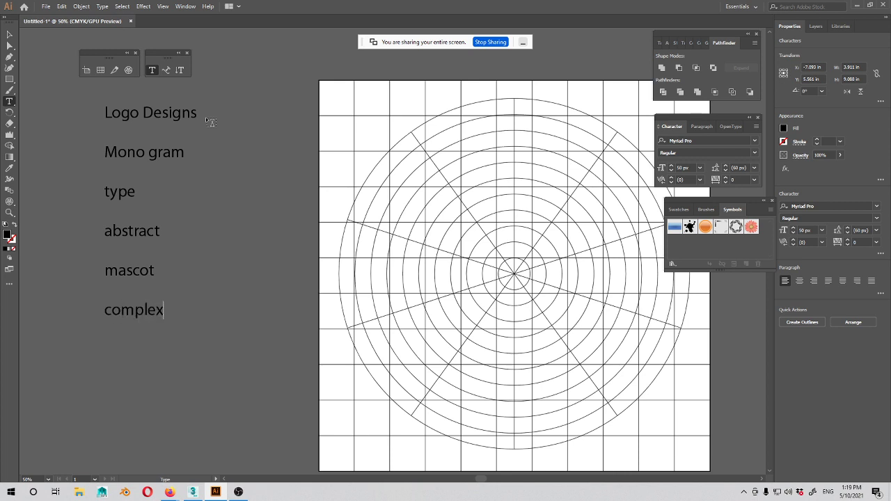
key("Return")
key("Return")
left_click(10, 35)
left_click(250, 172)
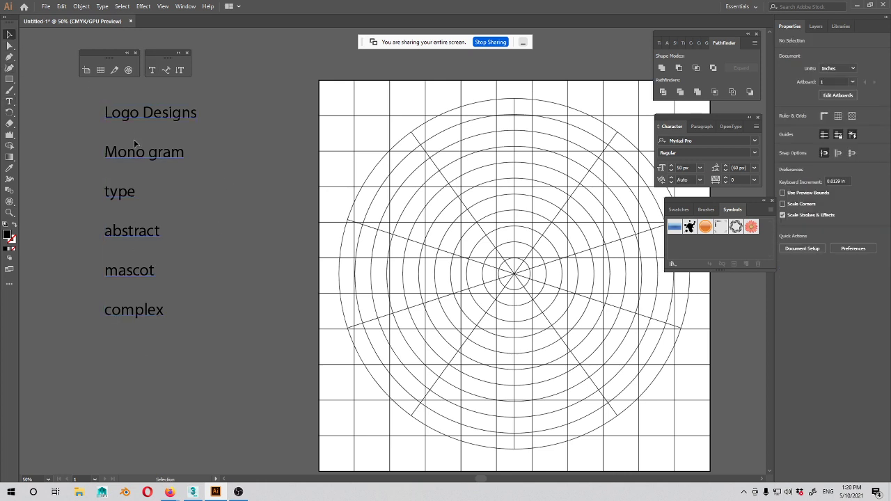
Step: Move the logo types text list slightly down and to the left, and deselect it
left_click(142, 154)
left_click_drag(140, 151, 135, 160)
left_click(156, 173)
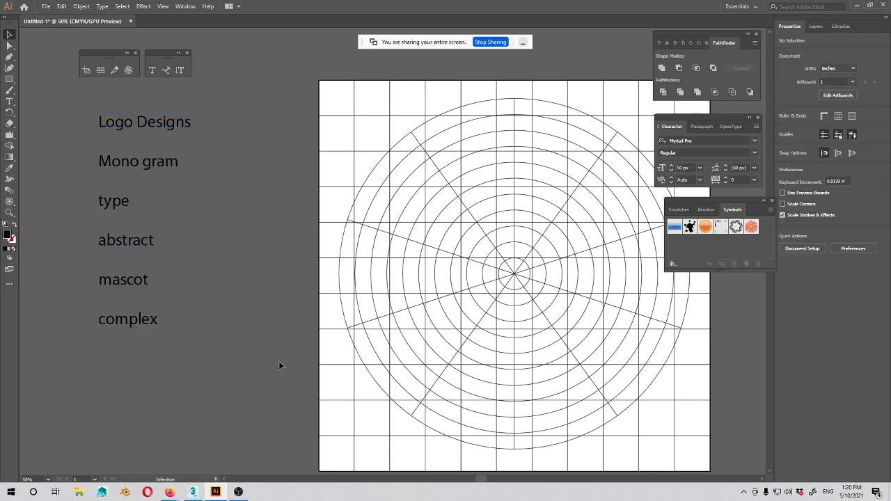
left_click_drag(282, 303, 235, 317)
left_click_drag(269, 355, 297, 368)
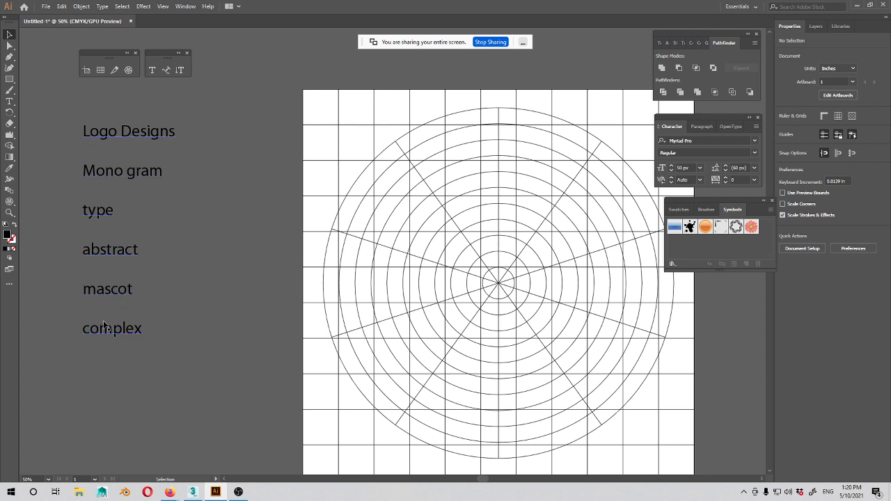
left_click_drag(218, 248, 236, 257)
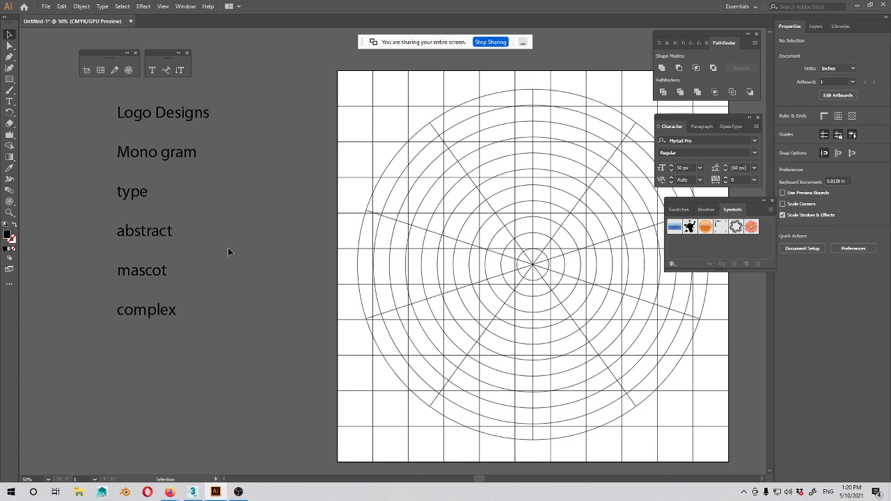
Step: Insert the line "emblem" between the "Logo Designs" heading and "Mono gram" in the text list
double_click(160, 312)
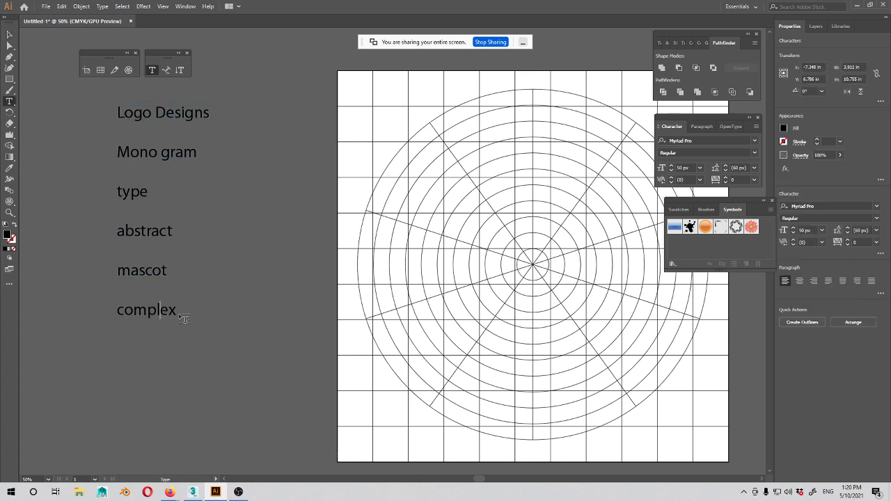
left_click(119, 152)
key("Return")
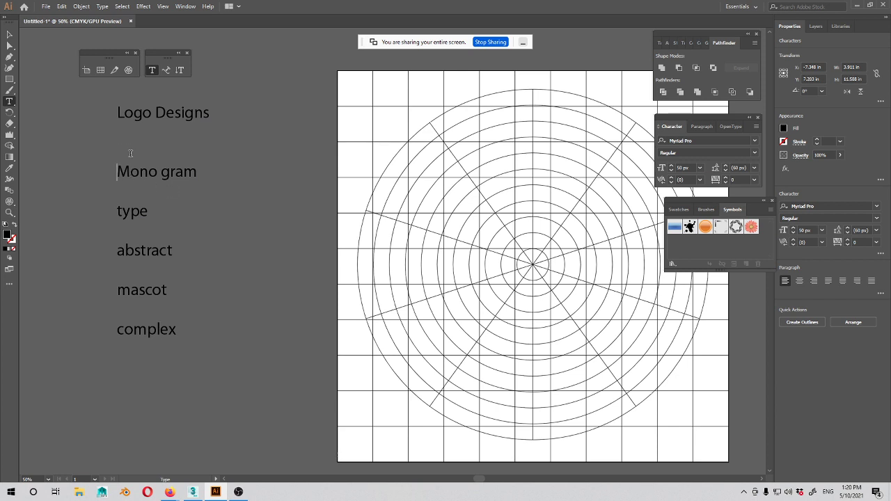
left_click(131, 154)
type("emblem")
key("Return")
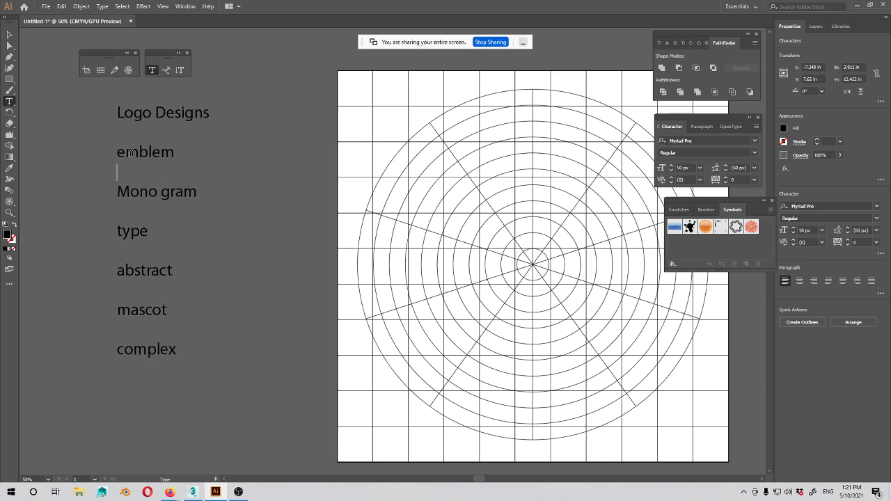
Step: Add "icon" below "emblem" with blank lines above and below it, then finish text editing and deselect the list
type("icon")
key("Left")
key("Left")
key("Left")
key("Left")
key("Return")
key("Right")
key("Right")
key("Right")
key("Right")
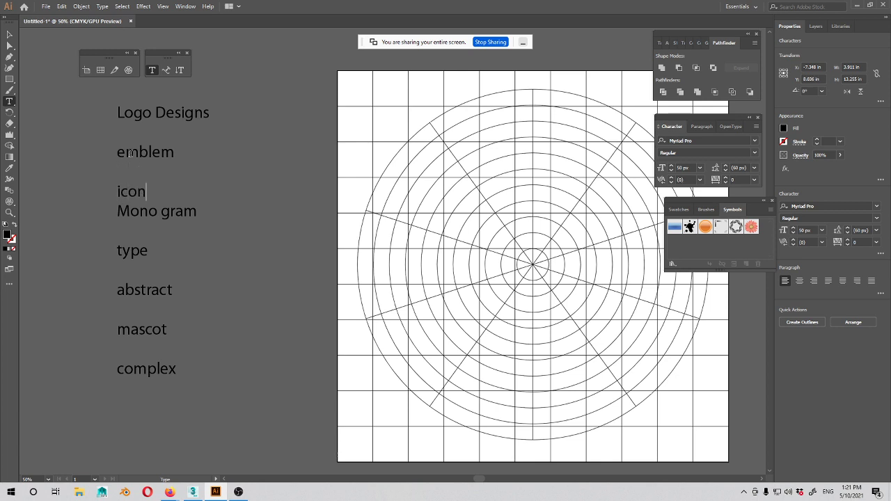
key("Return")
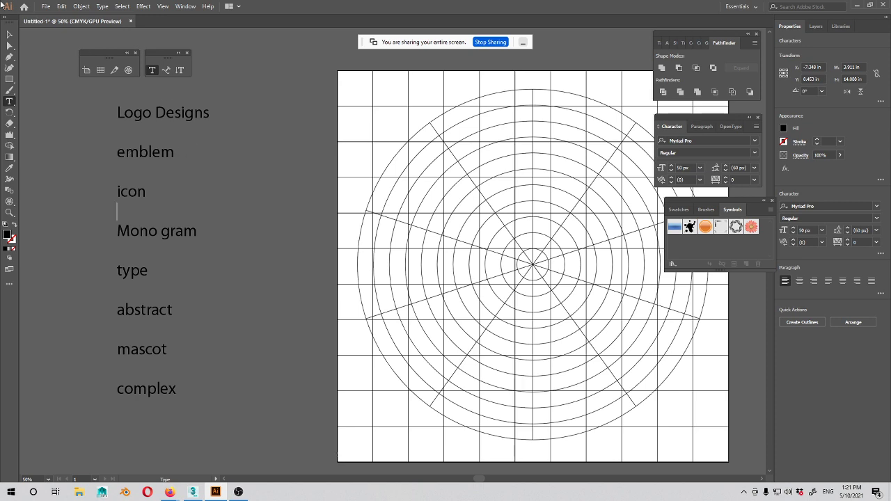
left_click(10, 35)
left_click(279, 179)
left_click_drag(380, 268, 241, 260)
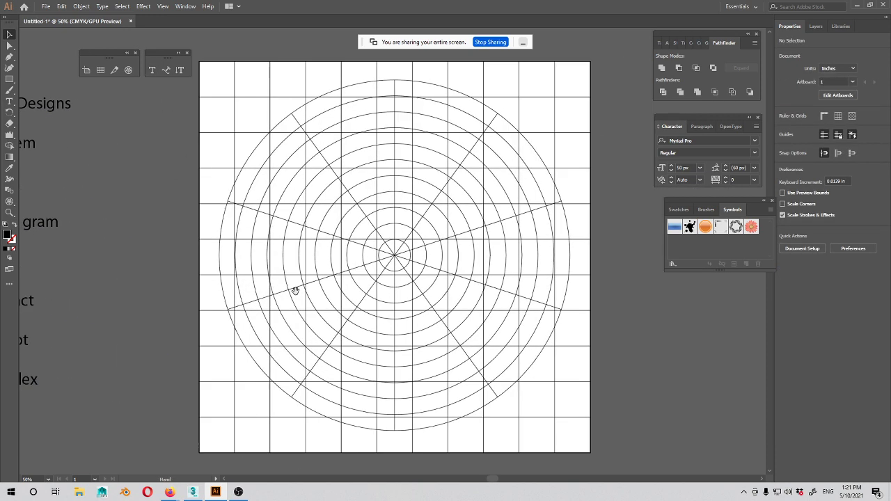
left_click_drag(294, 302, 326, 297)
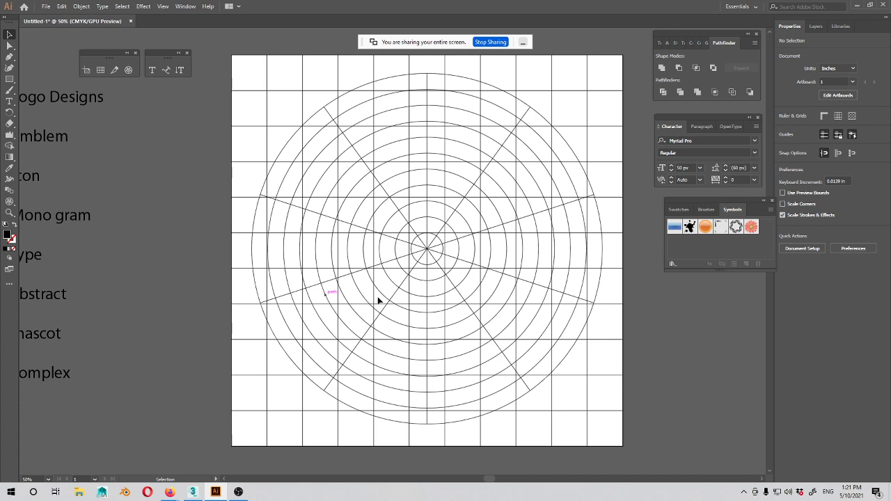
left_click_drag(429, 283, 409, 288)
left_click_drag(459, 316, 504, 334)
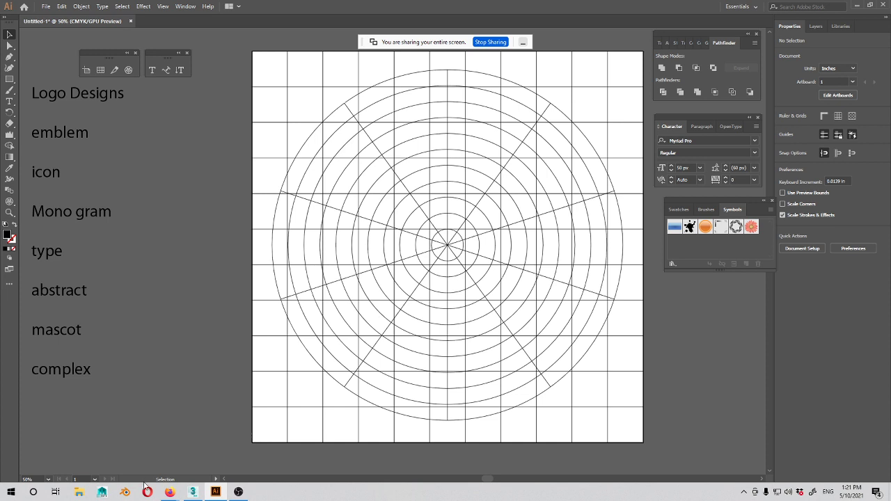
Step: Switch to the Google Meet call in Firefox, admit the waiting participant, and return to Illustrator
mouse_move(174, 494)
left_click(159, 446)
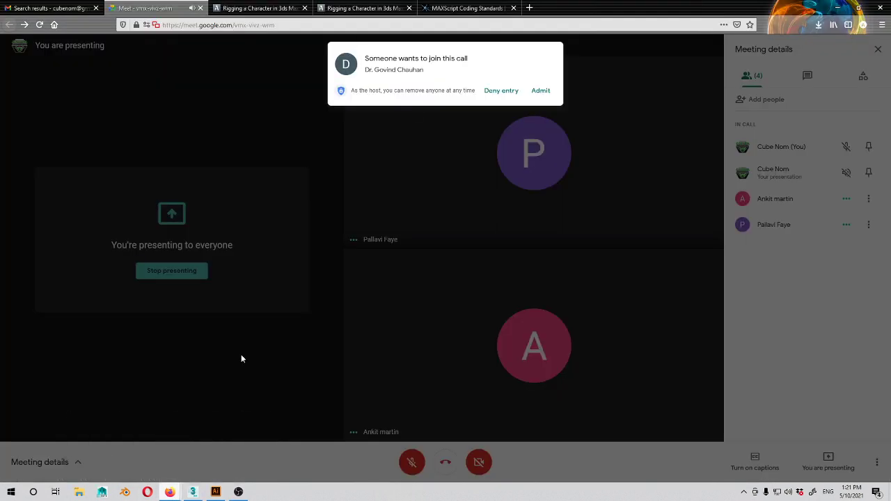
left_click(541, 91)
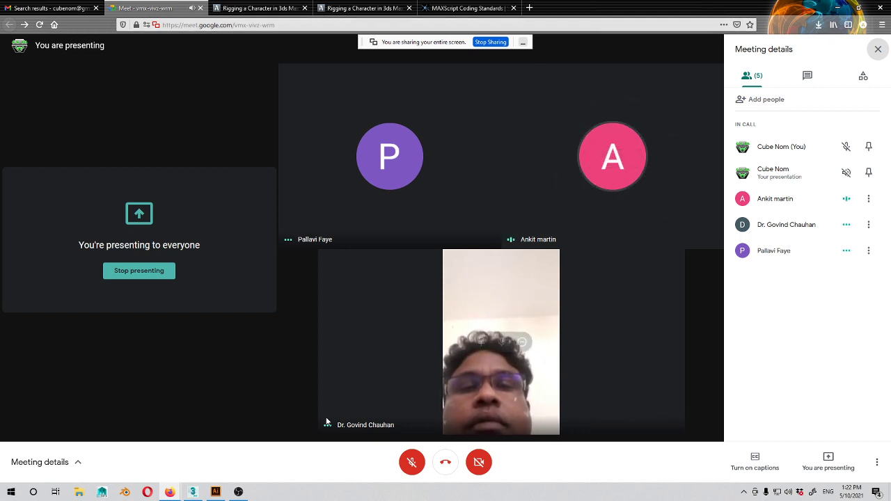
left_click(215, 492)
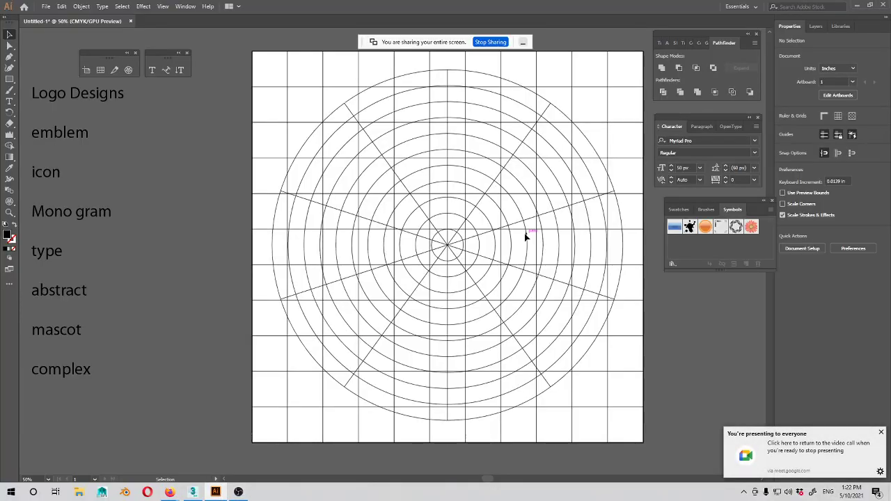
left_click_drag(524, 237, 521, 239)
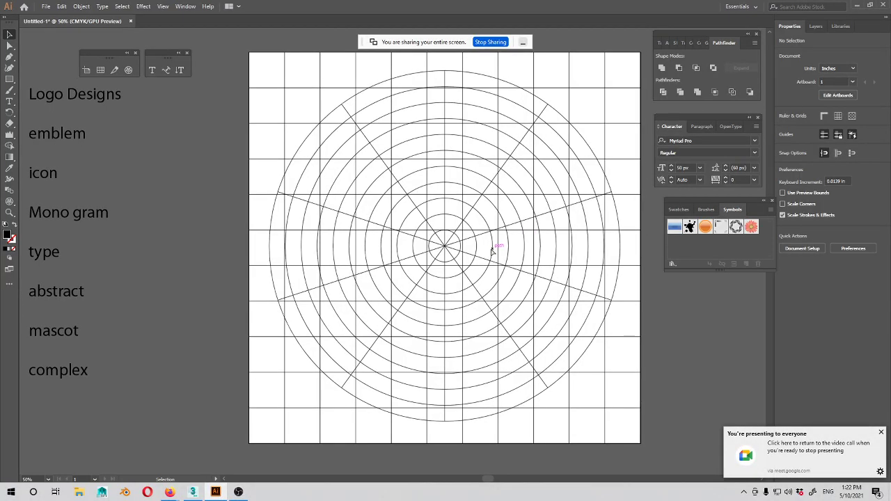
key("ctrl+minus")
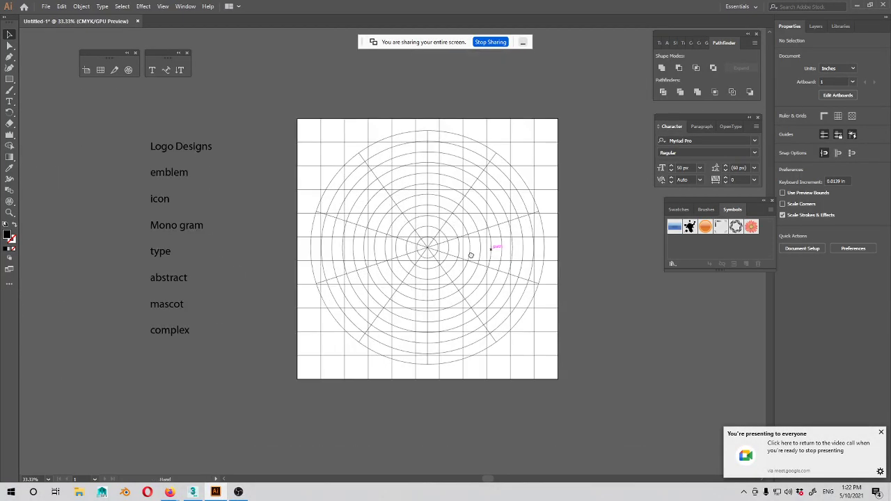
mouse_move(472, 255)
left_mouse_down()
mouse_move(487, 255)
mouse_move(462, 260)
left_mouse_up()
key("ctrl+plus")
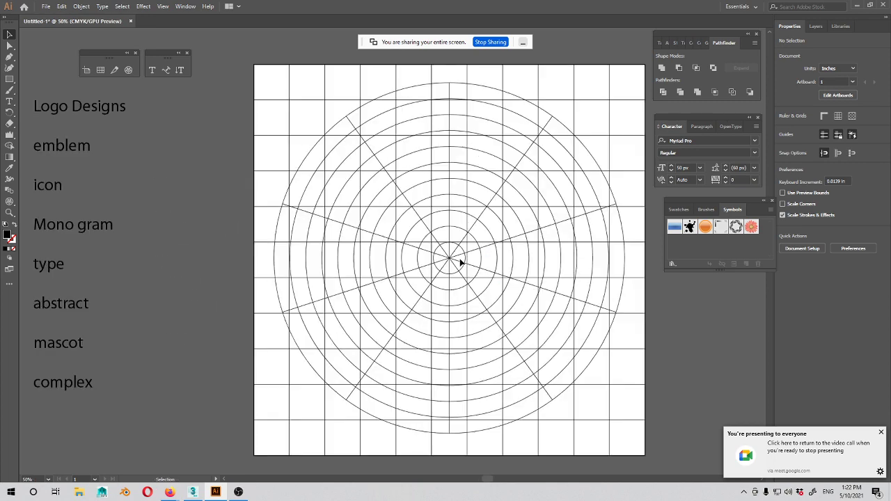
left_click_drag(323, 309, 378, 332)
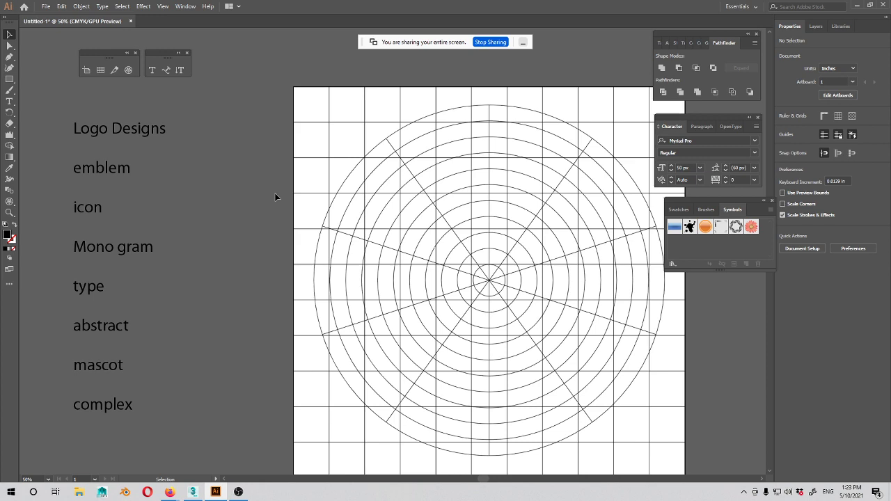
left_click_drag(293, 225, 335, 204)
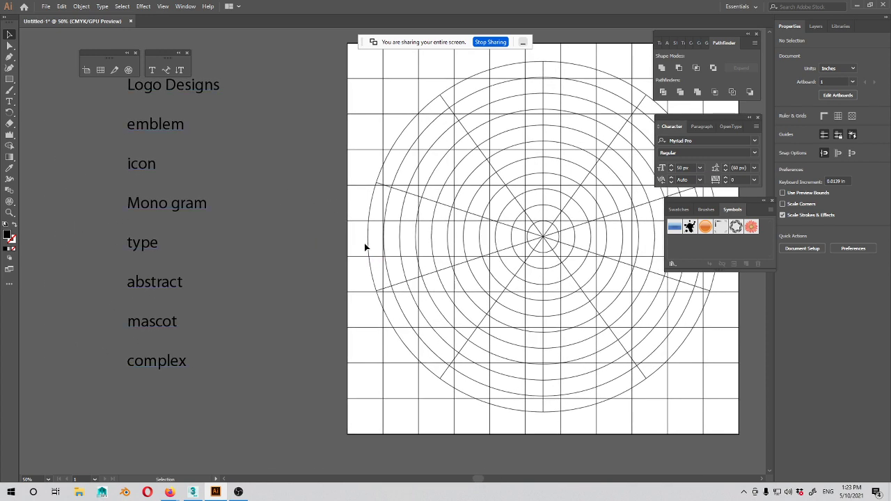
left_click_drag(493, 266, 322, 301)
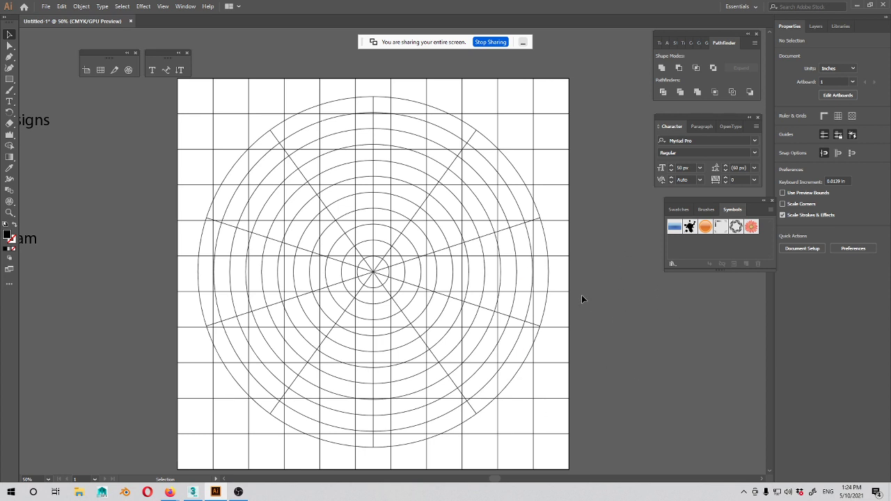
Step: Draw a black-filled circle about 2.69 in in diameter with the Ellipse tool, centred on the polar grid's centre
key("ctrl+plus")
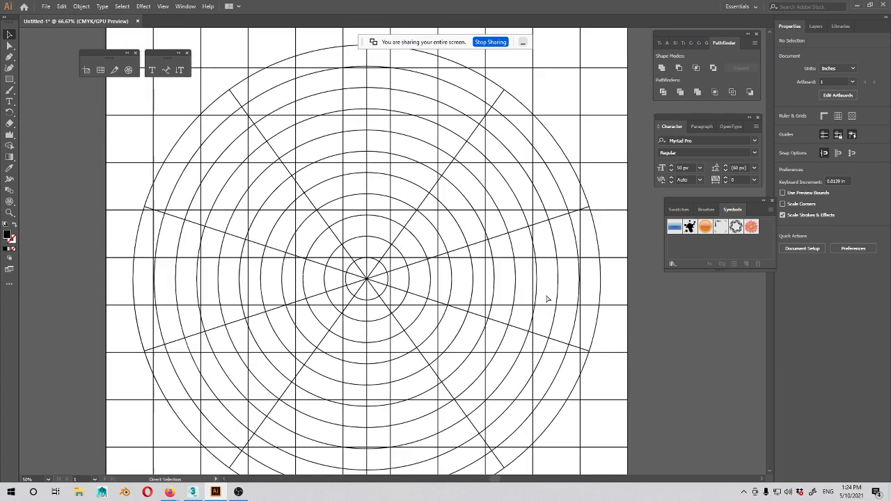
left_click_drag(406, 338, 437, 332)
key("ctrl+plus")
key("ctrl+plus")
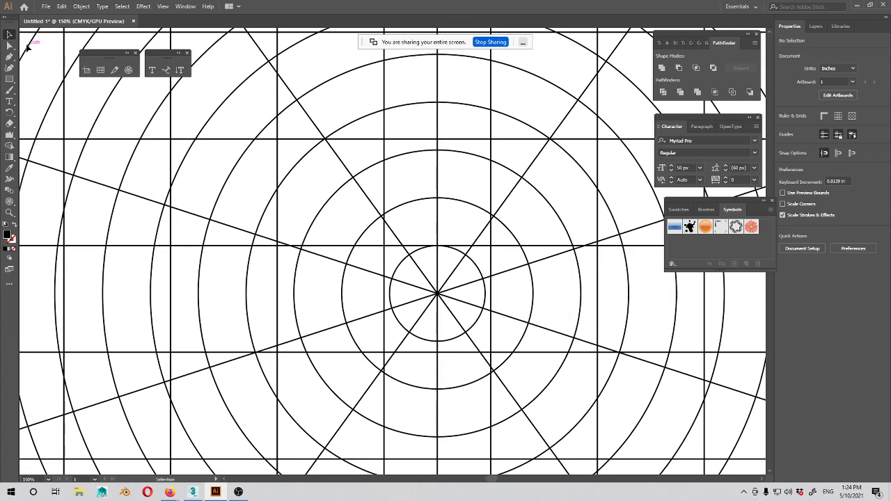
left_click(10, 78)
left_click_drag(12, 78, 42, 95)
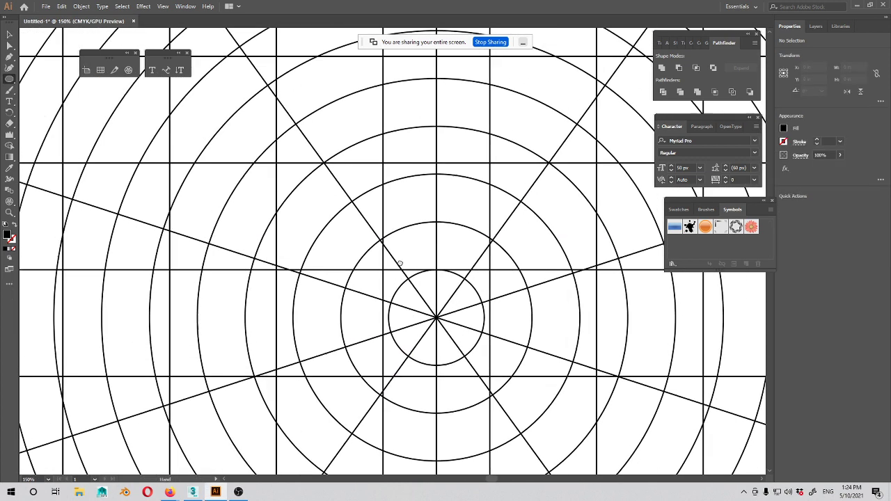
left_click_drag(384, 257, 330, 260)
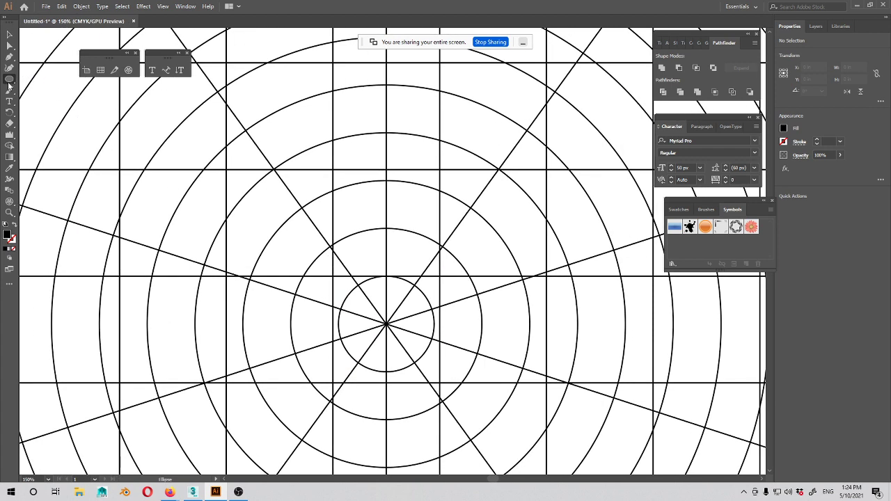
scroll(404, 237, "down", 1)
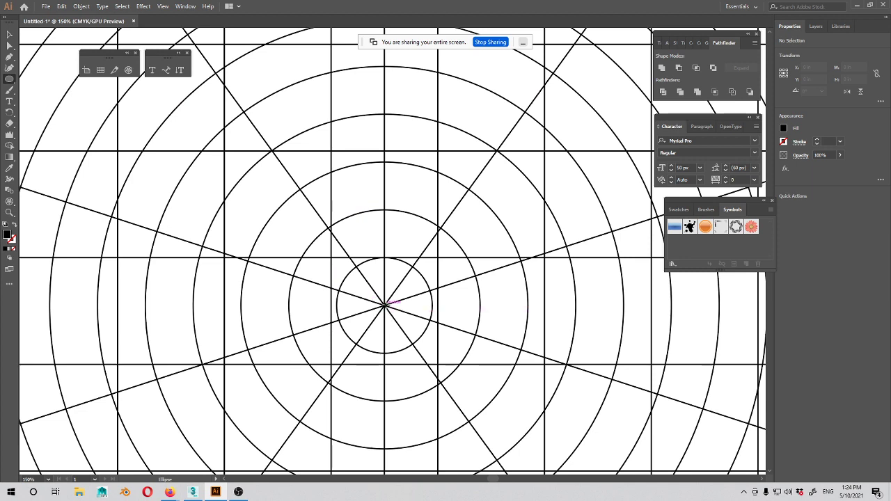
left_click_drag(385, 304, 480, 214)
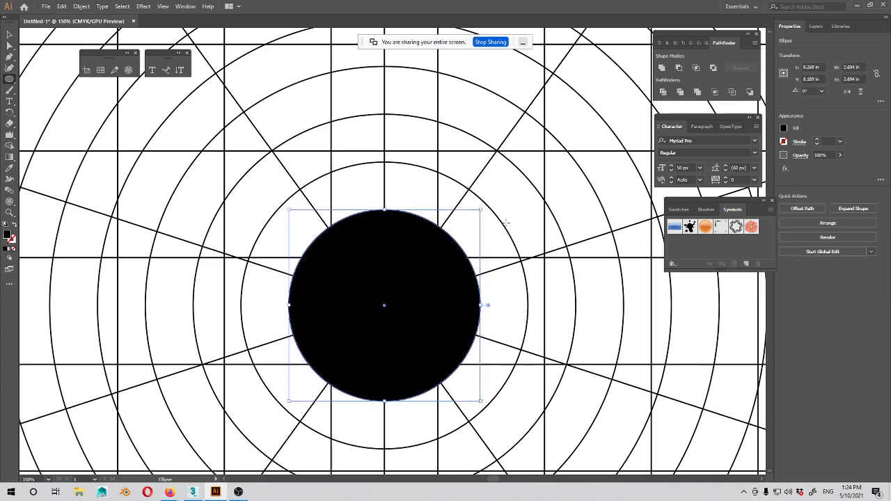
left_click_drag(532, 300, 514, 286)
key("v")
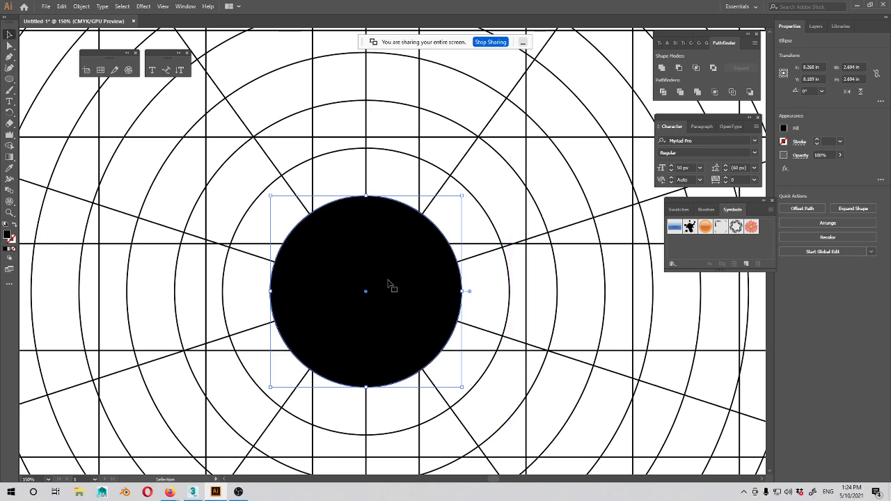
left_click_drag(411, 274, 475, 246)
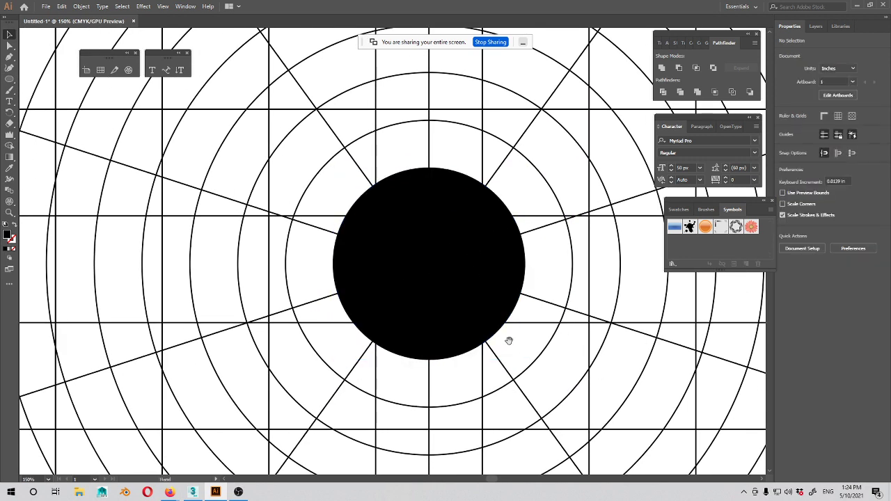
left_click_drag(509, 342, 419, 370)
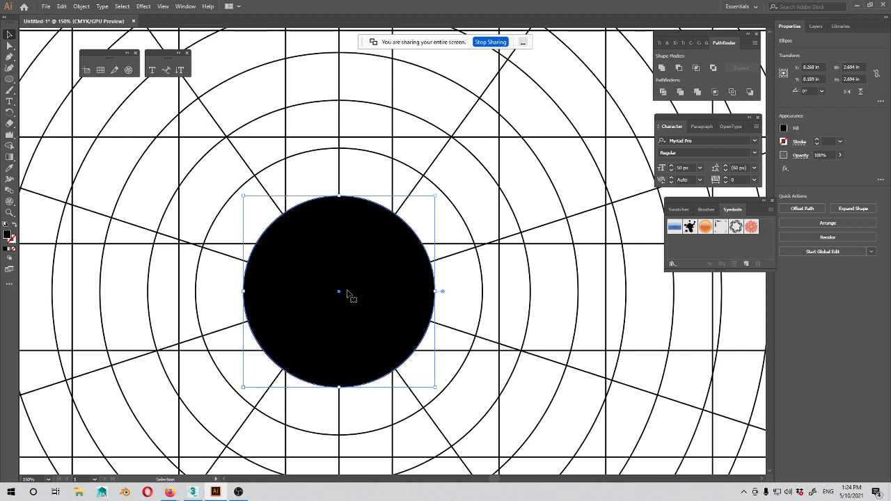
left_click_drag(368, 310, 367, 288)
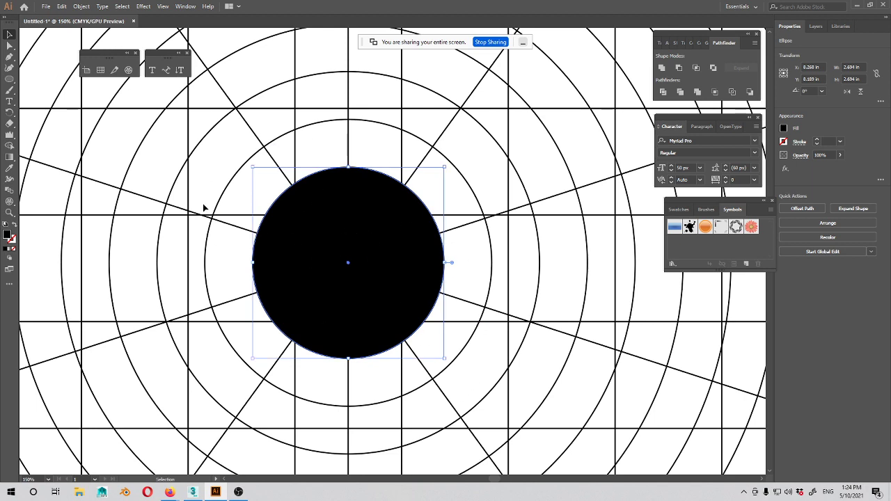
Step: Draw a second black circle about 1.3 in in diameter, centred on a grid intersection up and left of the large circle
left_click(9, 78)
left_click_drag(259, 183, 356, 221)
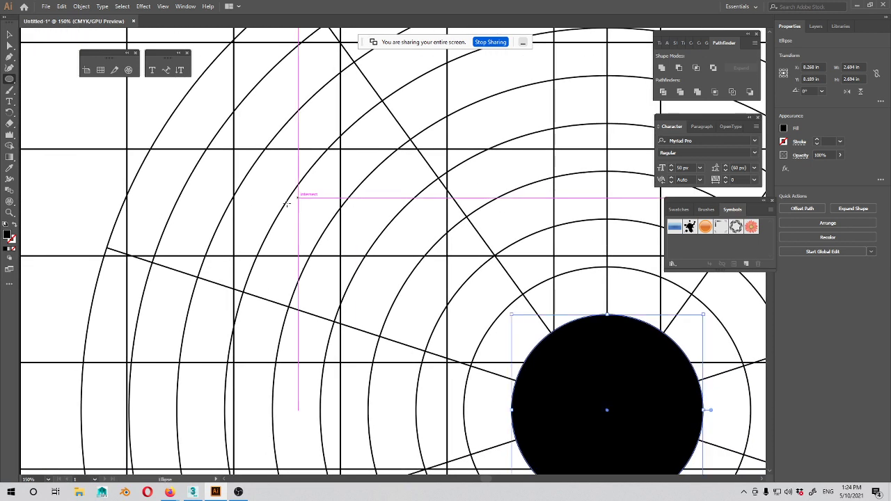
left_click(339, 206)
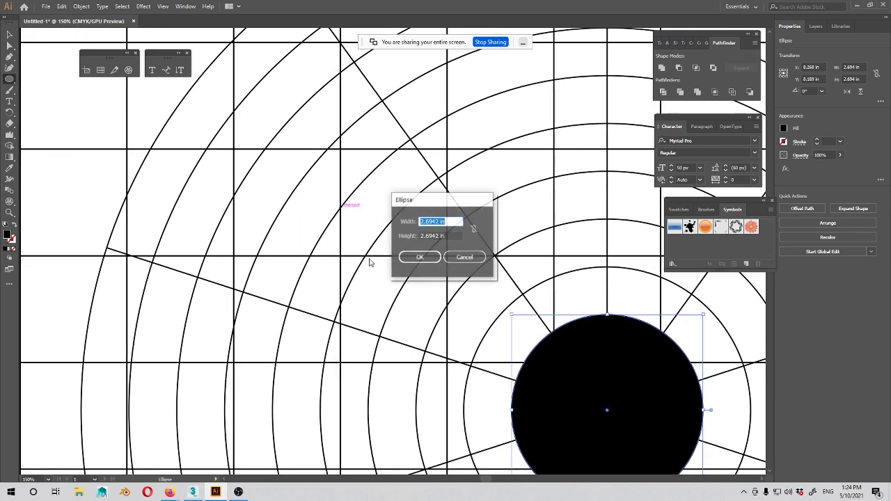
left_click(465, 259)
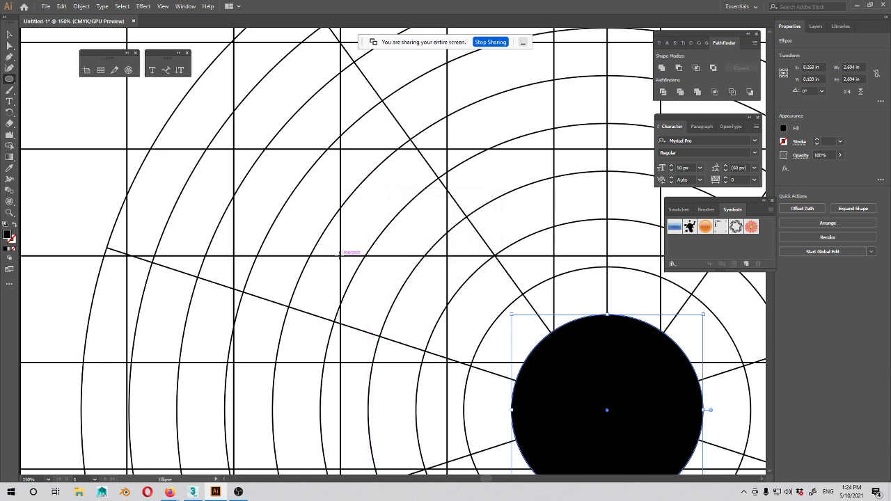
mouse_move(341, 254)
left_mouse_down()
mouse_move(393, 207)
mouse_move(407, 217)
mouse_move(389, 219)
left_mouse_up()
left_click_drag(386, 222, 386, 221)
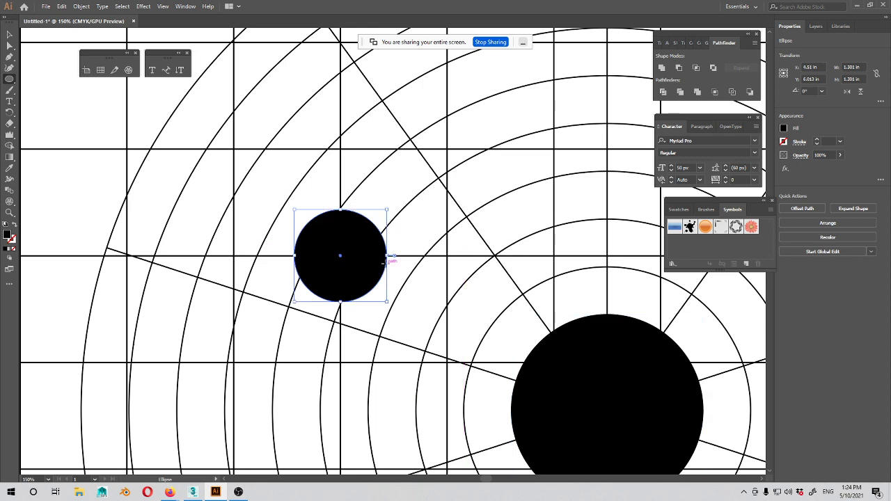
Step: Move the small black circle to the upper right of the large circle, centring it near the polar grid's diagonal radial line
scroll(369, 250, "down", 3)
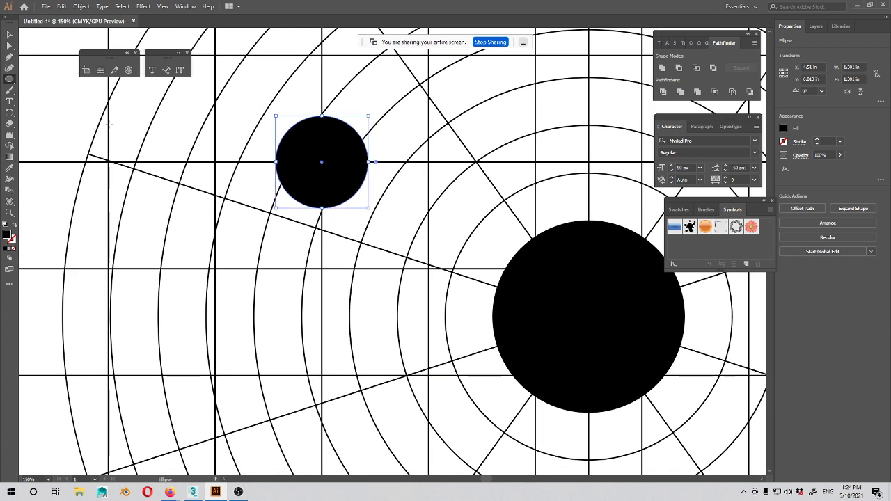
left_click(9, 57)
left_click_drag(217, 165, 195, 152)
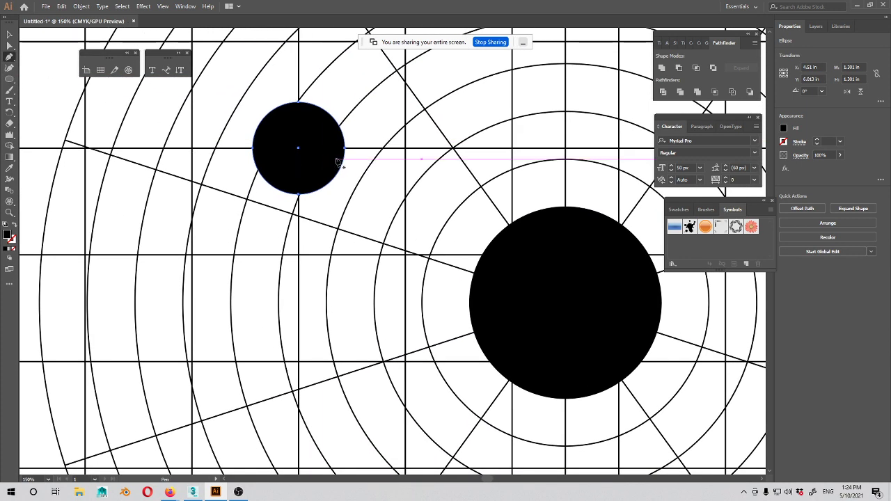
left_click_drag(338, 179, 324, 273)
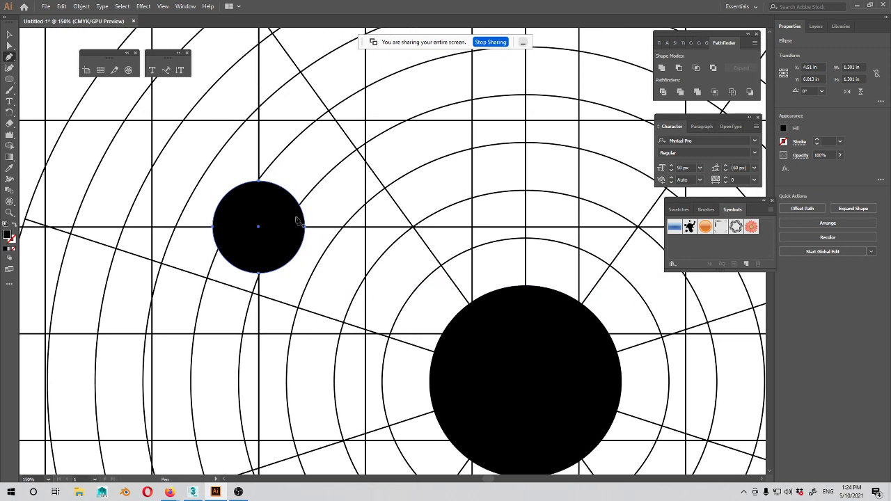
key("v")
left_click_drag(274, 228, 480, 160)
left_click_drag(545, 251, 241, 235)
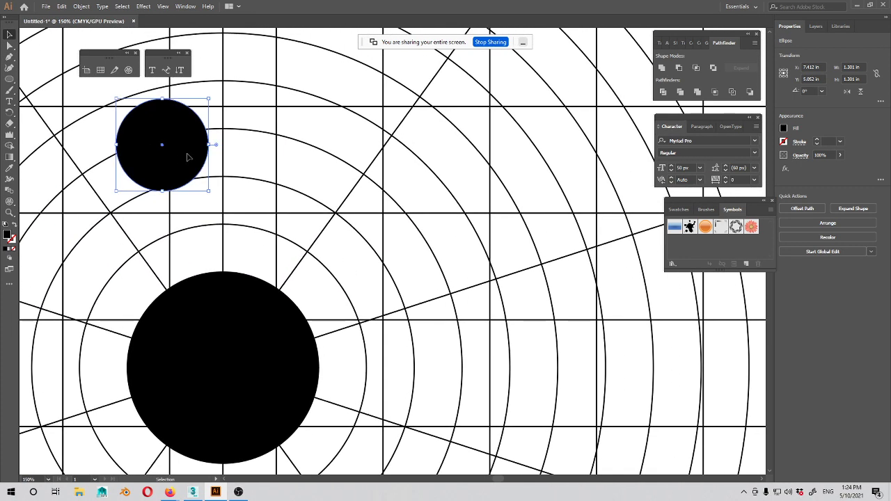
left_click_drag(188, 157, 386, 163)
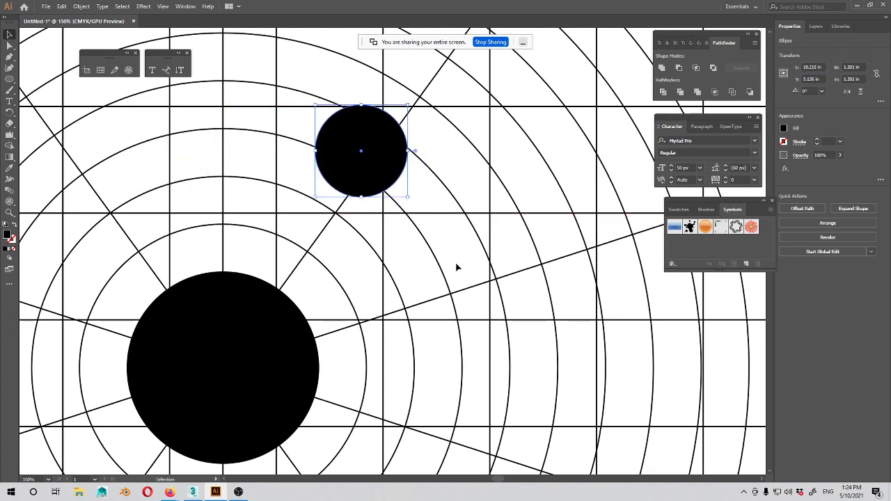
left_click_drag(427, 223, 472, 209)
left_click_drag(414, 169, 403, 177)
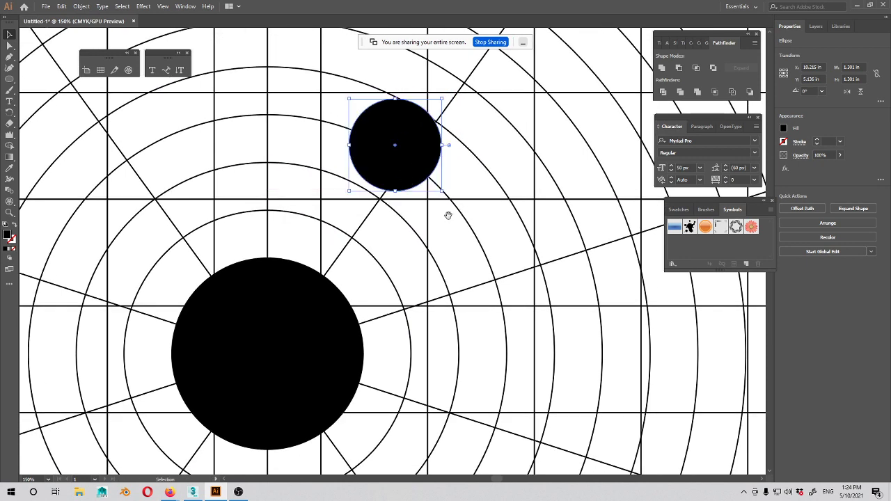
left_click_drag(448, 216, 445, 216)
left_click_drag(395, 144, 414, 139)
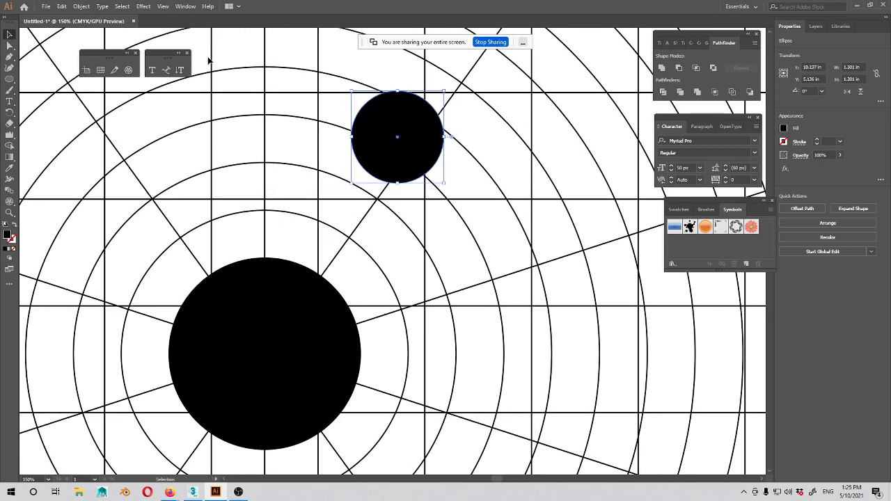
Step: Draw a closed black neck shape with the Pen tool, following two adjacent polar rings from the small circle to the next radial line
left_click(9, 57)
left_click_drag(472, 178, 424, 152)
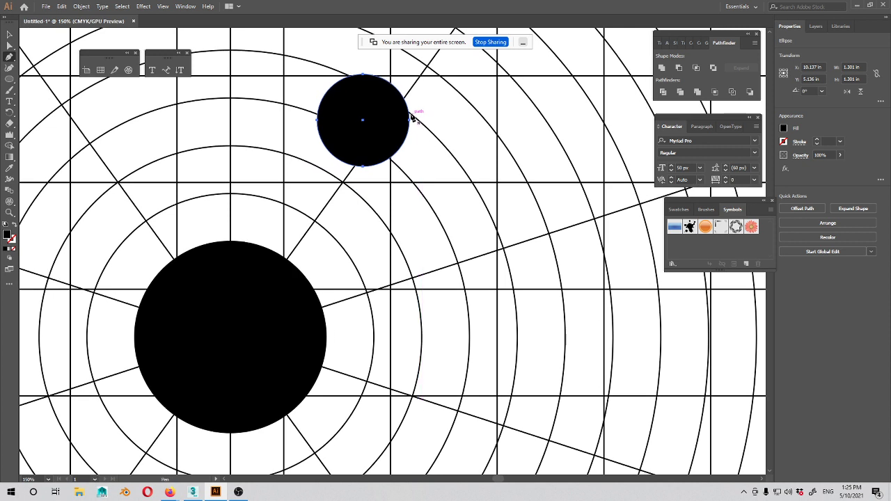
left_click(417, 119)
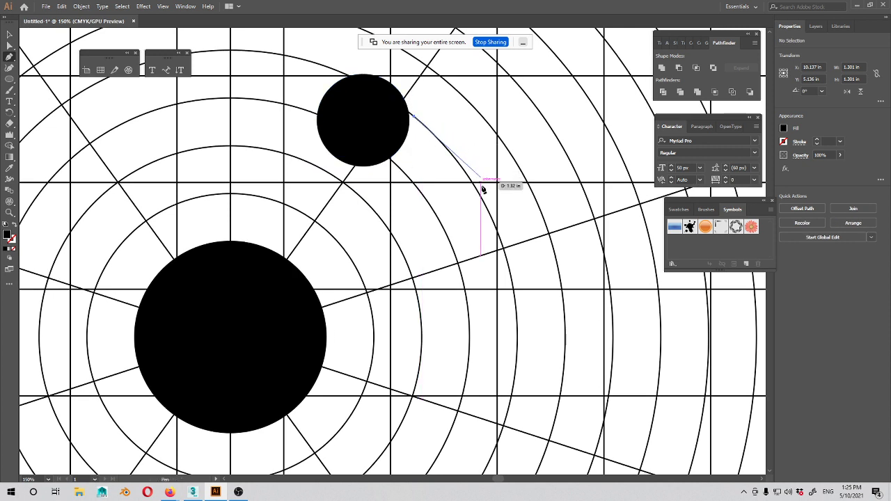
left_click(447, 148)
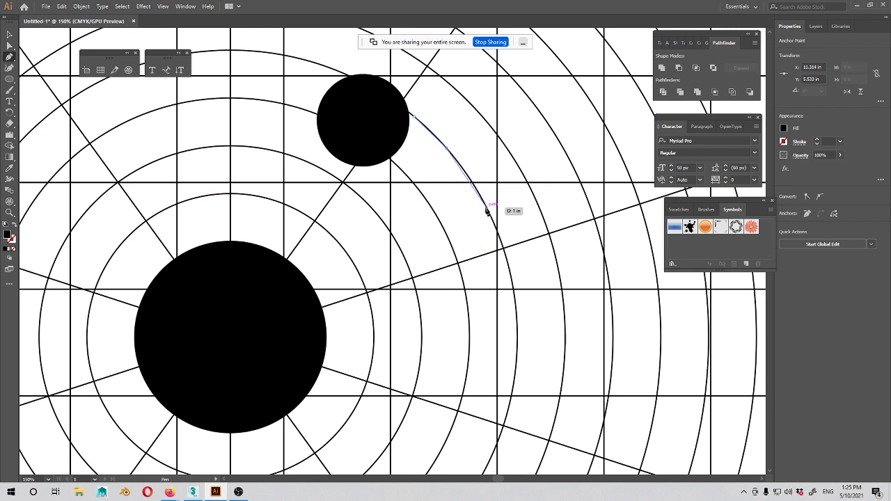
left_click(503, 247)
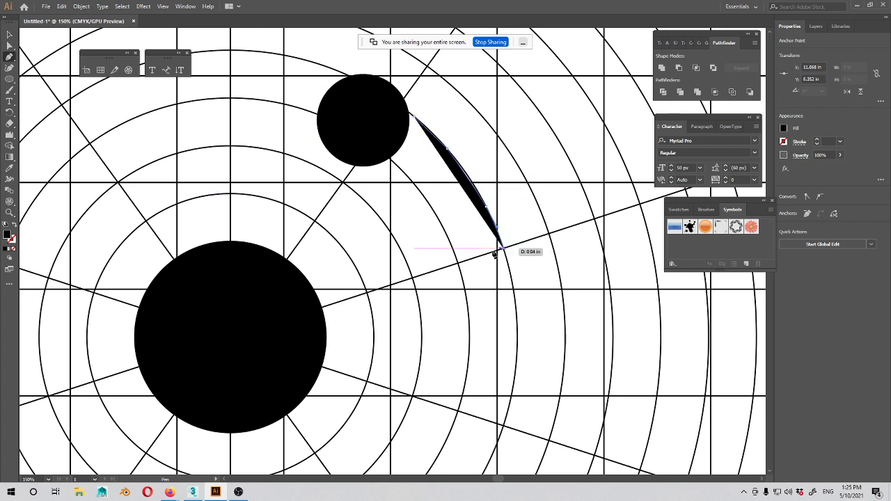
left_click(458, 264)
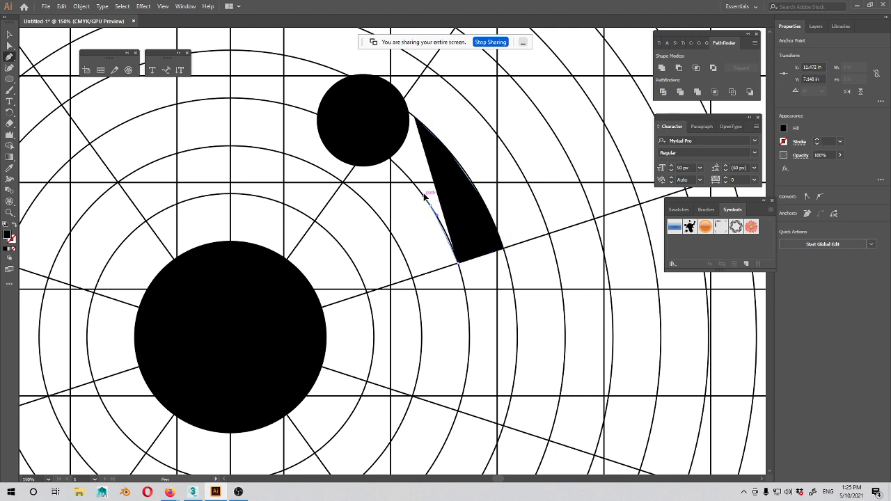
left_click_drag(410, 177, 409, 178)
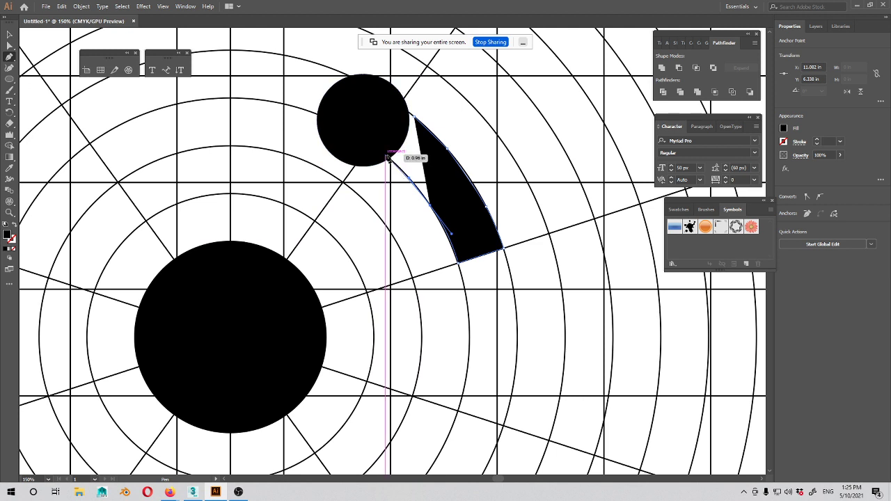
left_click(383, 154)
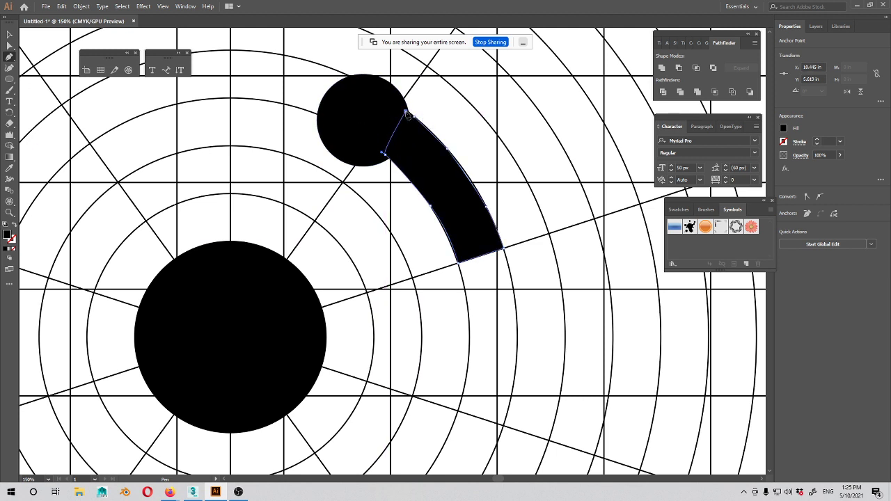
left_click(407, 113)
key("v")
left_click(509, 223)
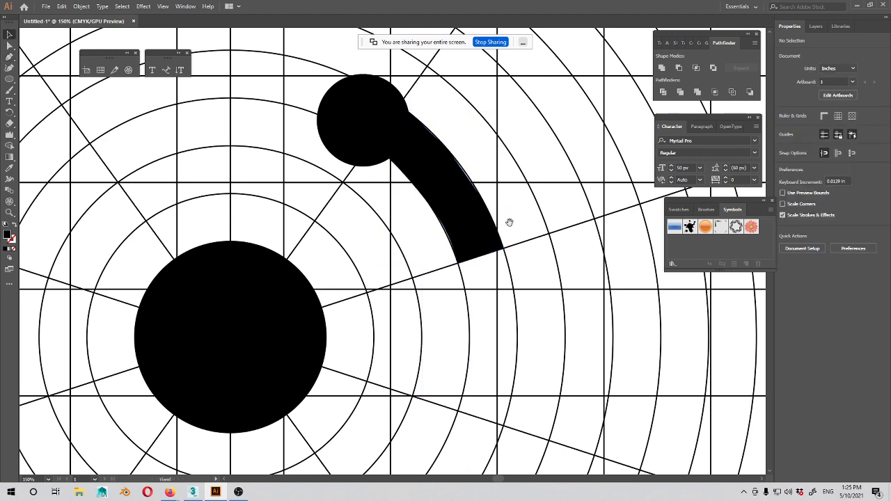
Step: Smooth the neck's outer and inner edges with the Anchor Point tool so they curve along the polar rings
left_click_drag(509, 223, 548, 309)
left_click(491, 258)
left_click_drag(491, 258, 459, 216)
key("a")
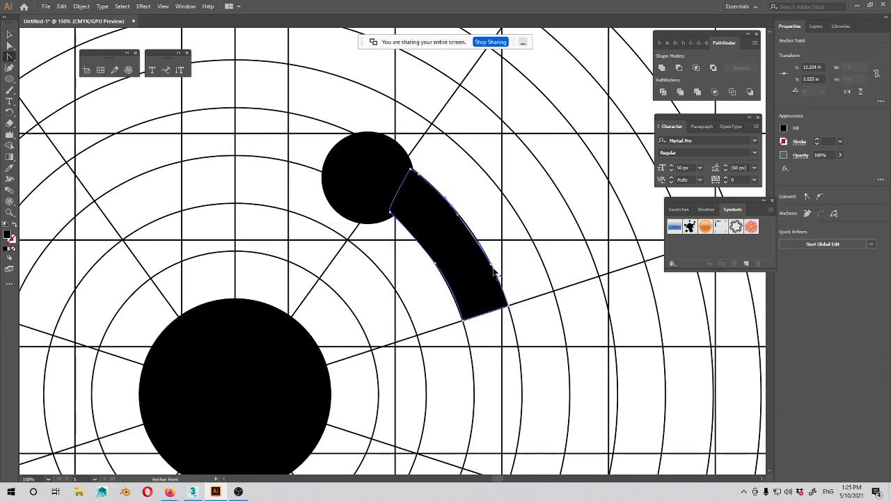
left_click_drag(492, 266, 505, 297)
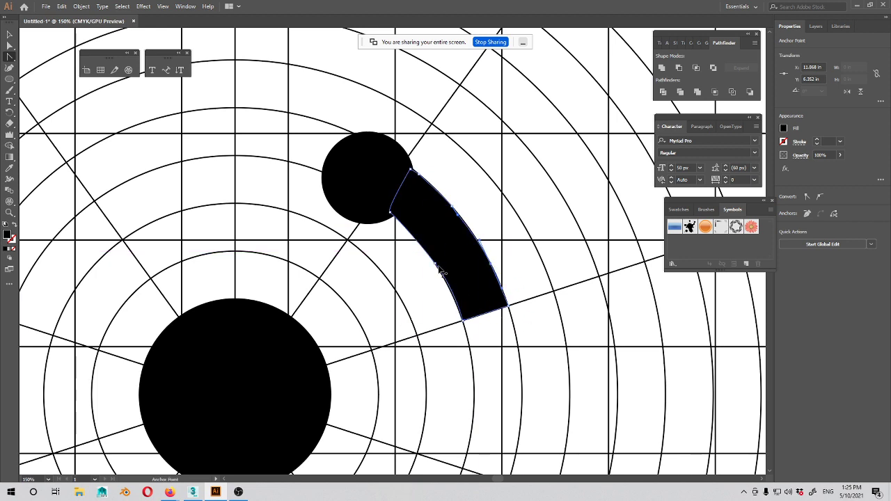
left_click_drag(465, 276, 494, 322)
key("v")
key("a")
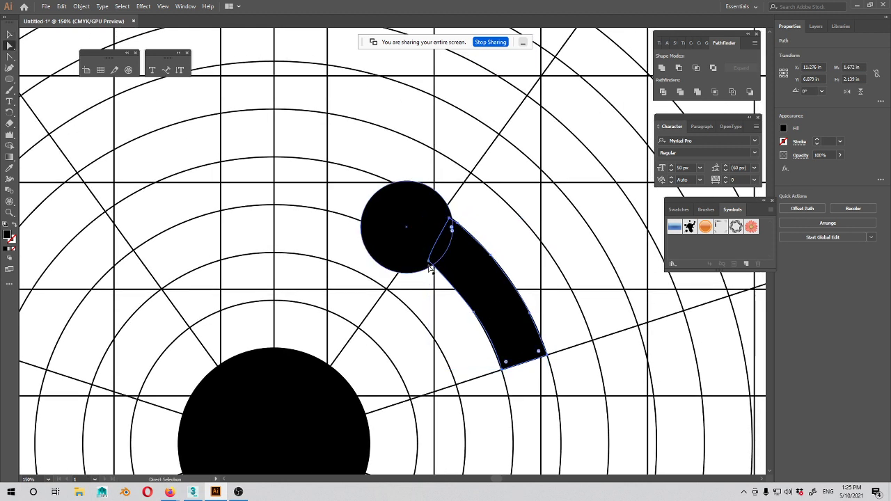
Step: Reposition the neck's anchor points where it joins the head and adjust the inner edge's curve with Direct Selection
left_click(429, 261)
left_click_drag(429, 262, 437, 250)
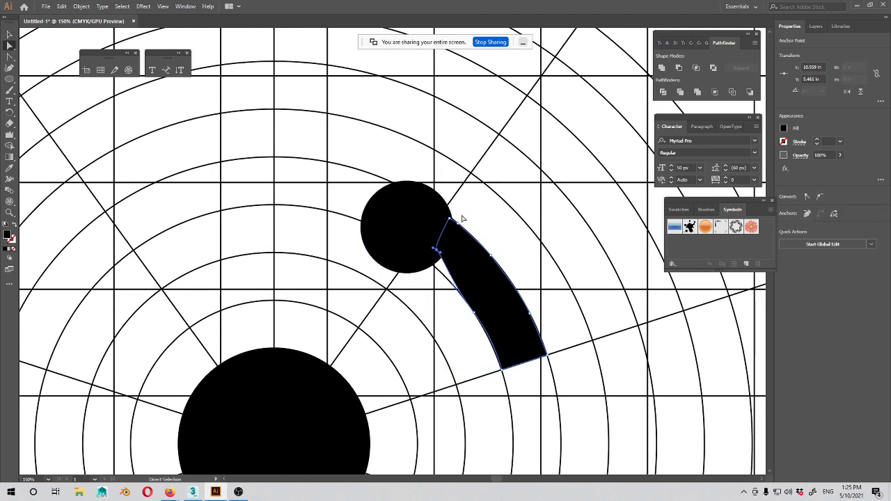
mouse_move(450, 219)
left_mouse_down()
mouse_move(428, 236)
mouse_move(458, 225)
mouse_move(449, 219)
left_mouse_up()
key("space")
left_click_drag(470, 285, 438, 266)
left_click_drag(459, 237, 444, 223)
left_click(434, 271)
left_click(438, 292)
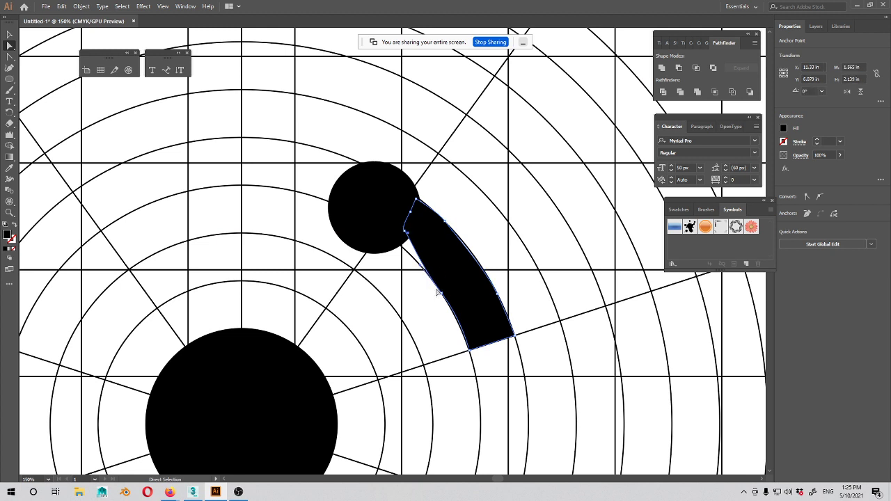
left_click_drag(421, 265, 394, 234)
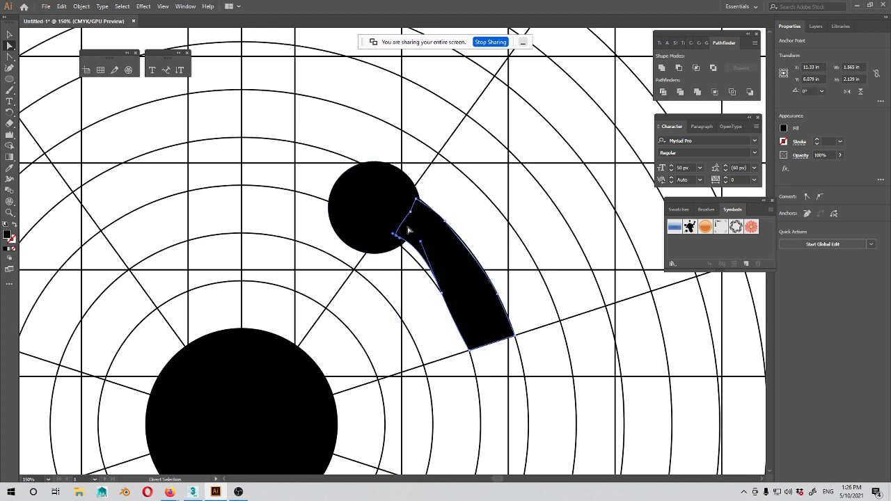
Step: Reshape the lower neck's outer and inner curves and narrow its base on the radial line
left_click_drag(497, 294, 481, 269)
left_click_drag(447, 297, 456, 275)
left_click_drag(473, 353, 584, 348)
left_click(525, 351)
key("space")
left_click(472, 227)
key("space")
left_click_drag(421, 245, 448, 251)
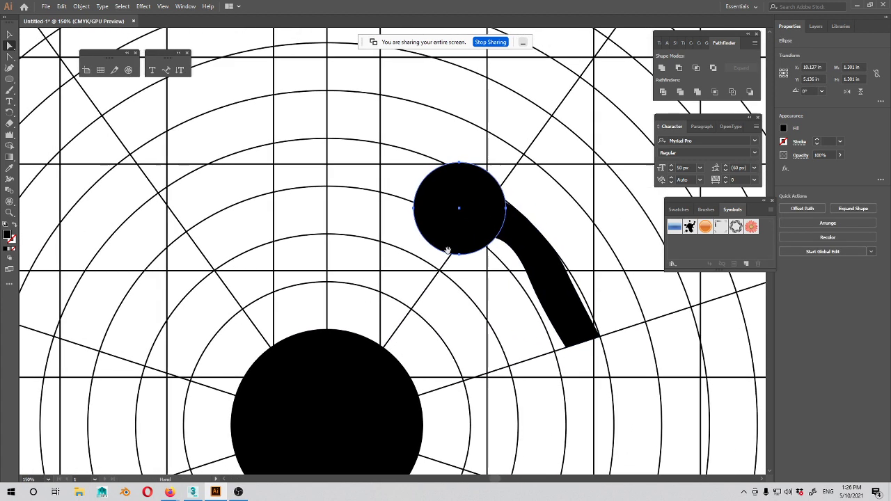
Step: Draw a small pointed black beak with a curved underside on the head's left side with the Pen tool, removing the stray brush dot
key("p")
left_click(397, 225)
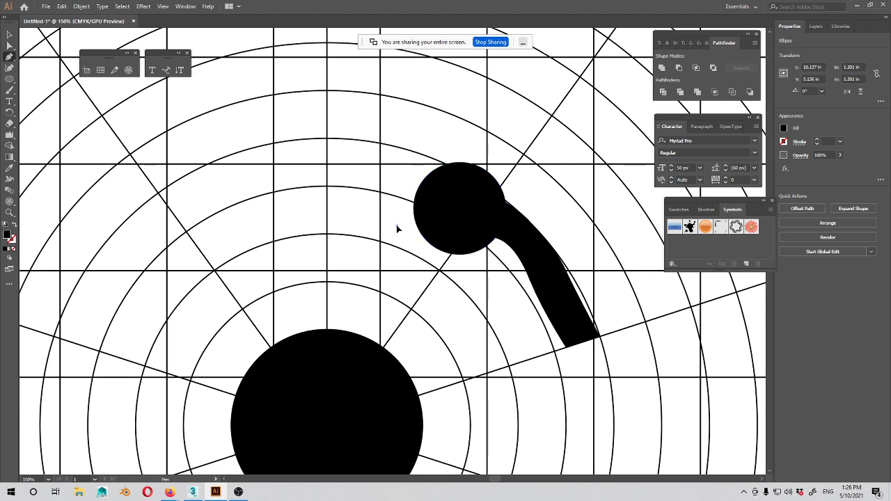
left_click_drag(422, 210, 433, 230)
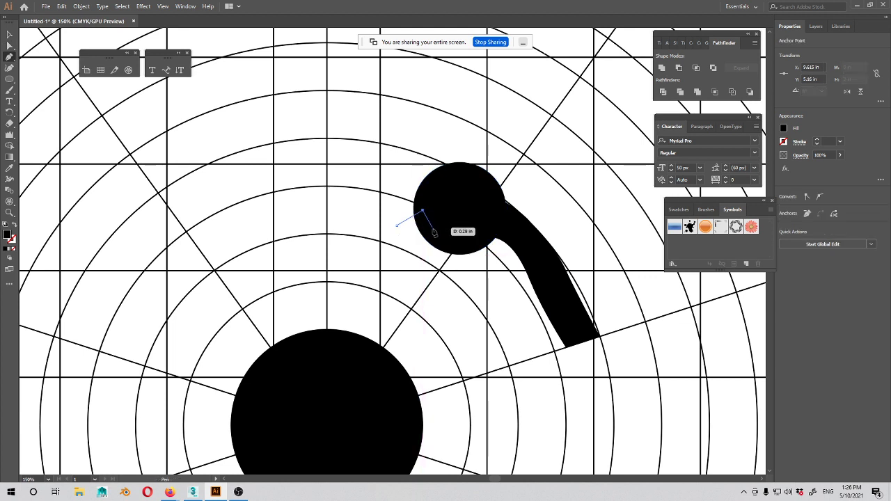
left_click(433, 229)
key("b")
left_click(414, 275)
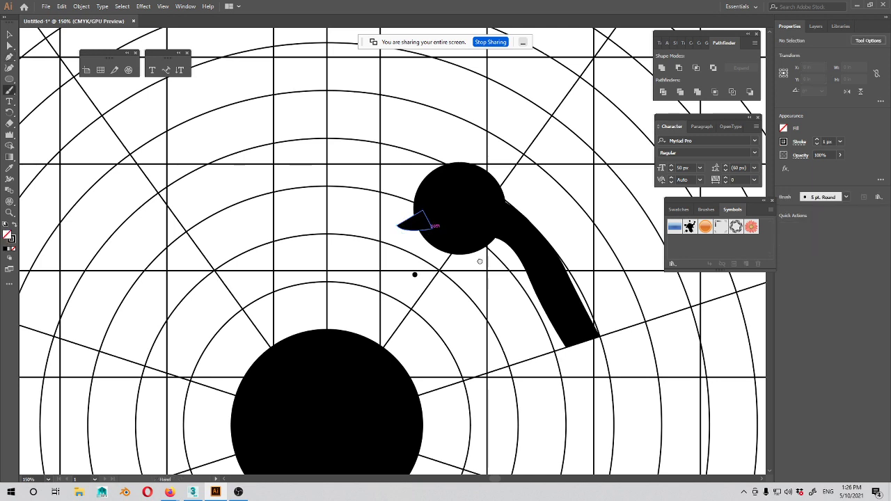
key("ctrl+z")
left_click_drag(477, 260, 398, 320)
key("v")
left_click(387, 258)
left_click(424, 329)
Step: Draw a teardrop-tipped crest feather on top of the head with the Pen tool and add two rotated copies beside it
key("p")
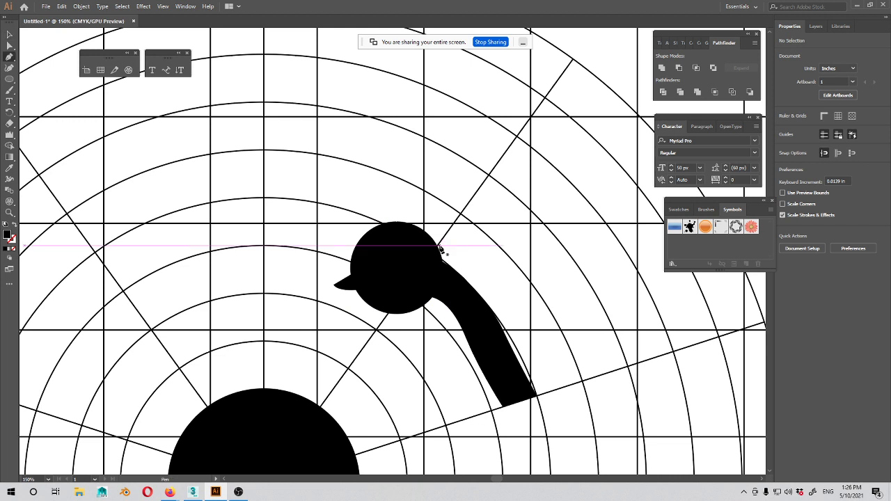
left_click(390, 234)
left_click_drag(386, 205, 374, 198)
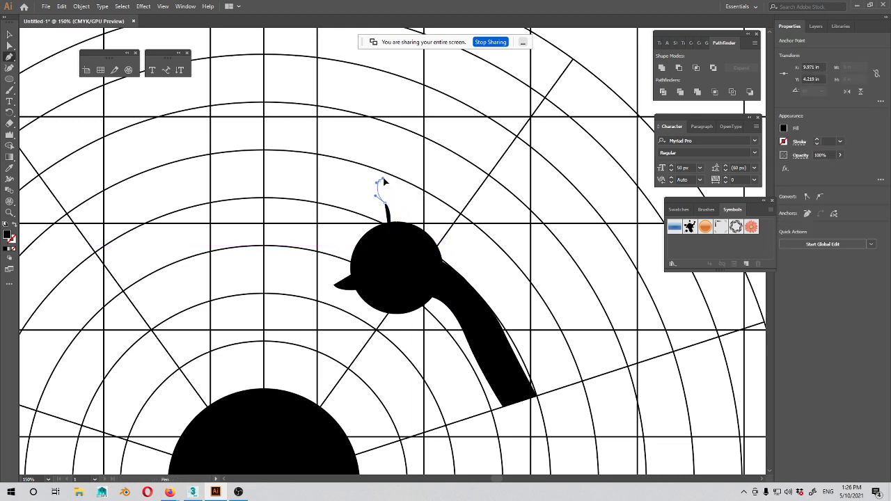
left_click_drag(386, 182, 390, 240)
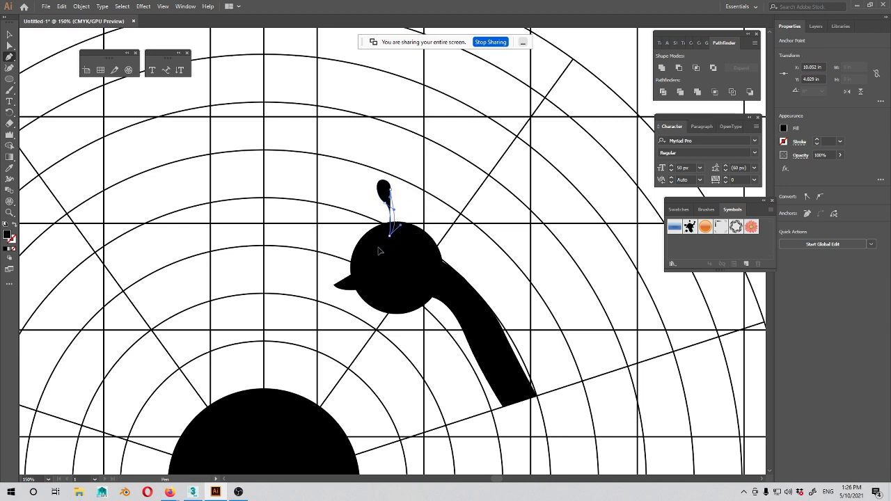
key("v")
left_click_drag(390, 197, 444, 204)
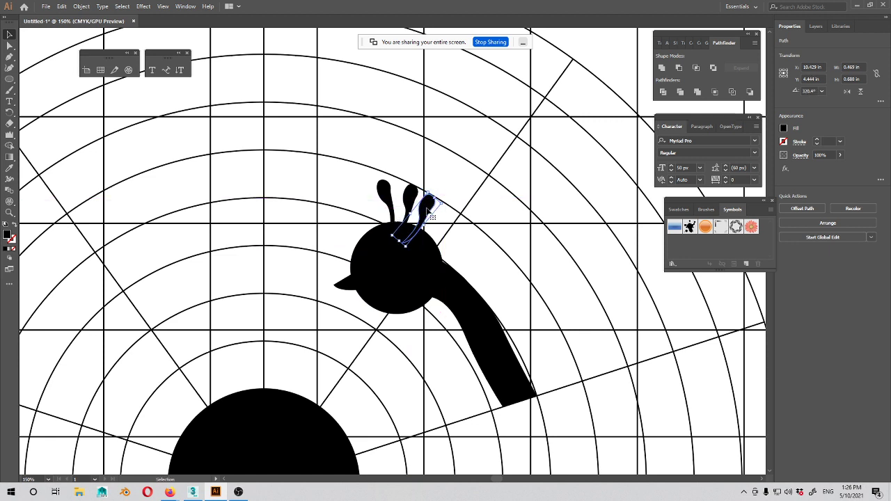
Step: Select the head, neck, beak and three crest feathers without the large circle and group them
left_click(550, 300)
left_click_drag(551, 300, 272, 305)
left_click_drag(465, 344, 518, 310)
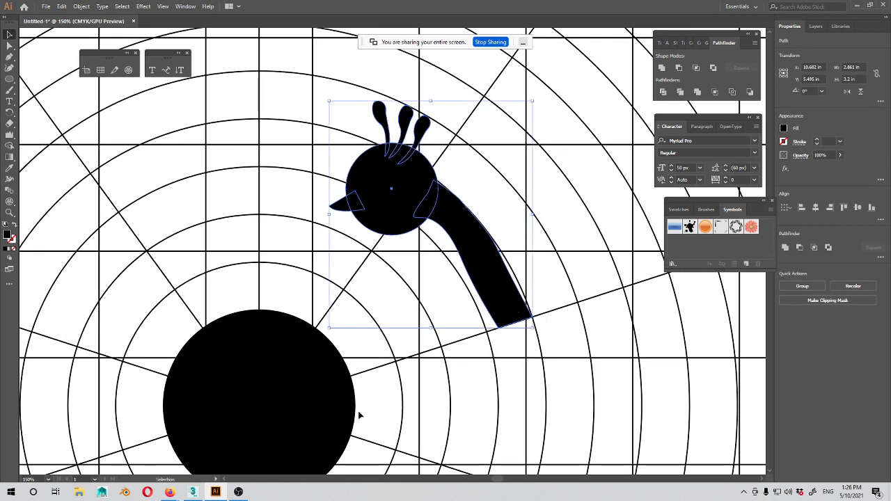
left_click_drag(361, 353, 416, 285)
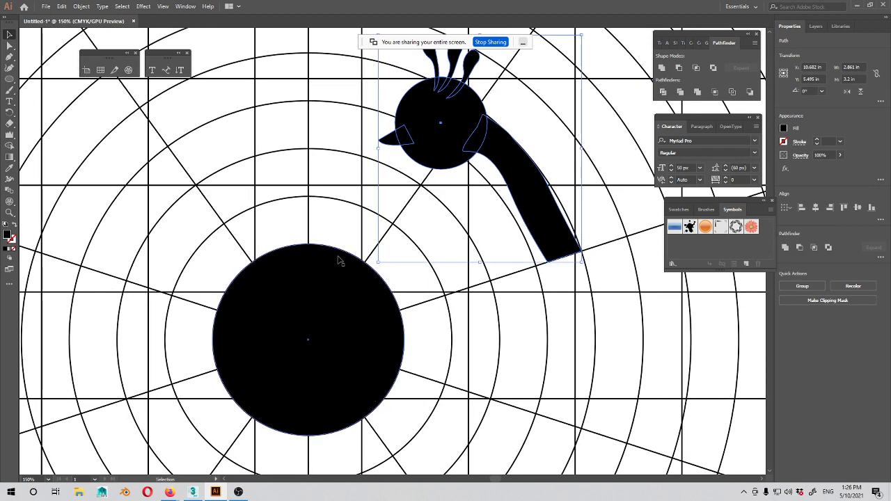
key("ctrl+minus")
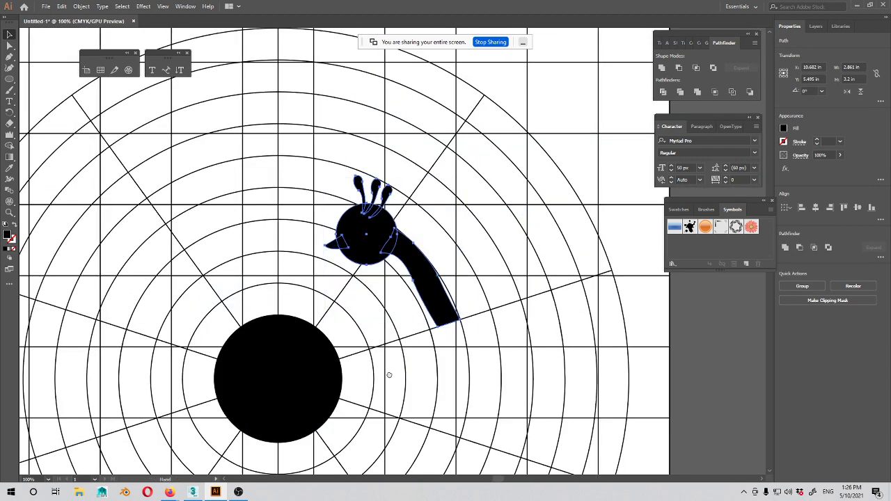
left_click_drag(390, 374, 441, 347)
left_click_drag(483, 200, 509, 165)
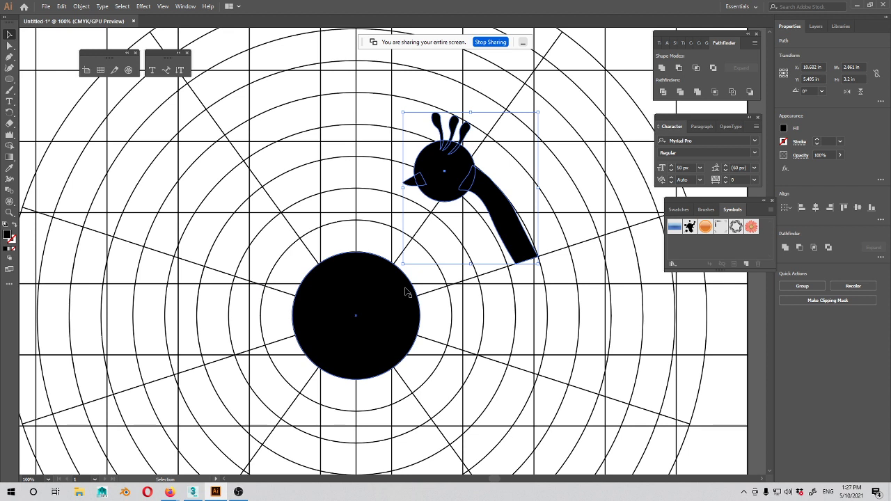
left_click(542, 288)
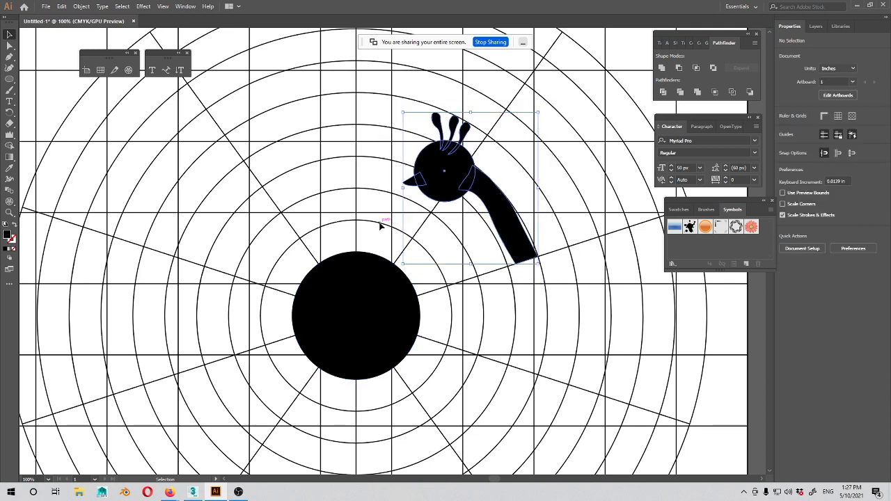
left_click_drag(512, 293, 544, 266)
key("ctrl+g")
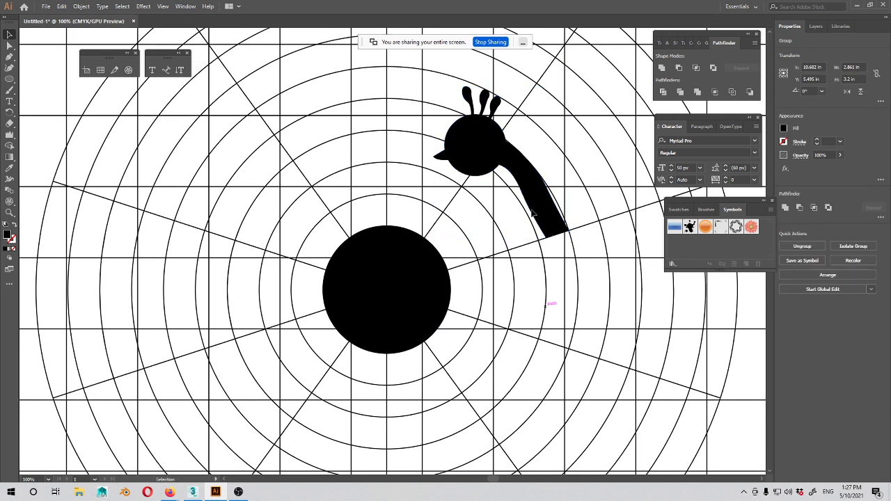
Step: Isolate the bird group and shrink the head circle about its centre to about 0.86 in, keeping it circular
left_click(533, 200)
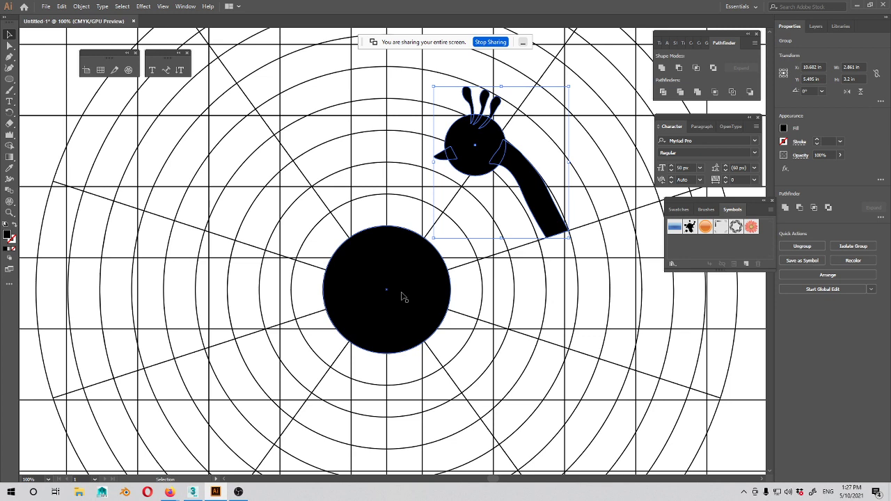
left_click_drag(515, 325, 473, 312)
left_click(498, 284)
left_click(521, 159)
left_click_drag(521, 159, 492, 194)
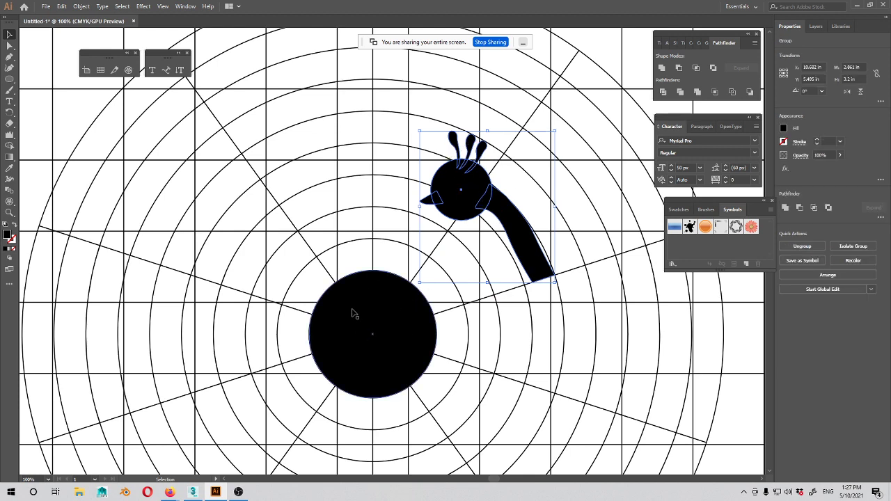
double_click(463, 211)
left_click(464, 215)
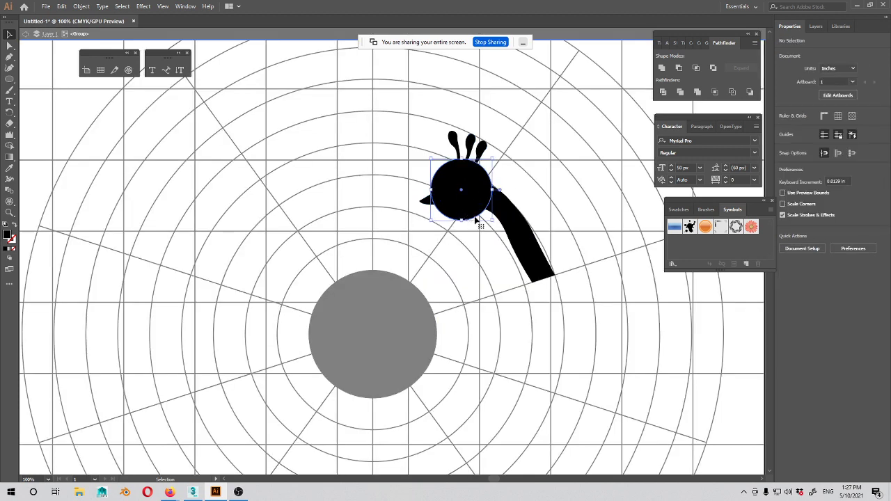
left_click_drag(492, 221, 482, 210)
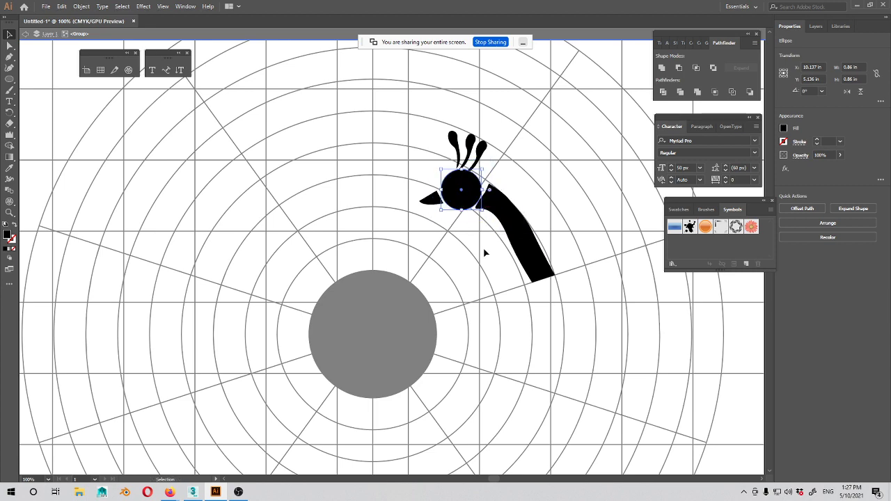
double_click(474, 266)
Step: Move the head-and-neck group to about X 11.151 in, Y 6.507 in, near the large black circle
left_click_drag(497, 294, 484, 274)
left_click_drag(493, 207, 566, 170)
left_click_drag(578, 211, 526, 324)
left_click_drag(517, 267, 573, 152)
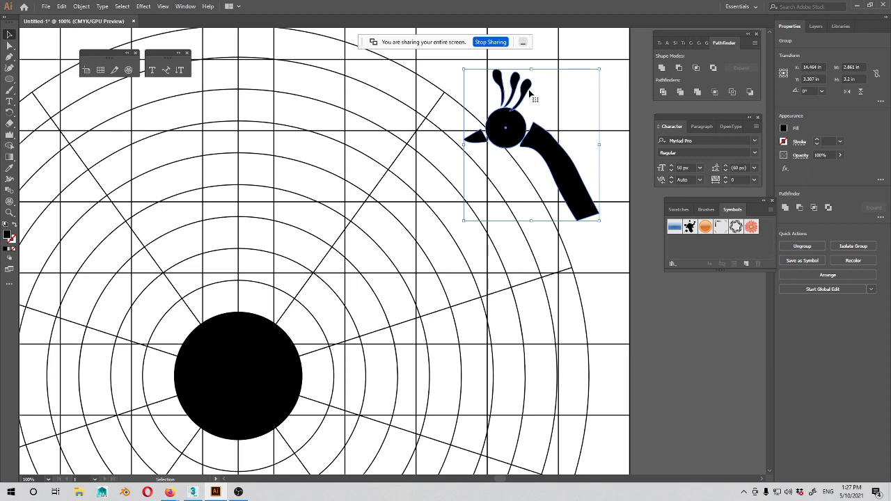
left_click_drag(529, 153, 472, 250)
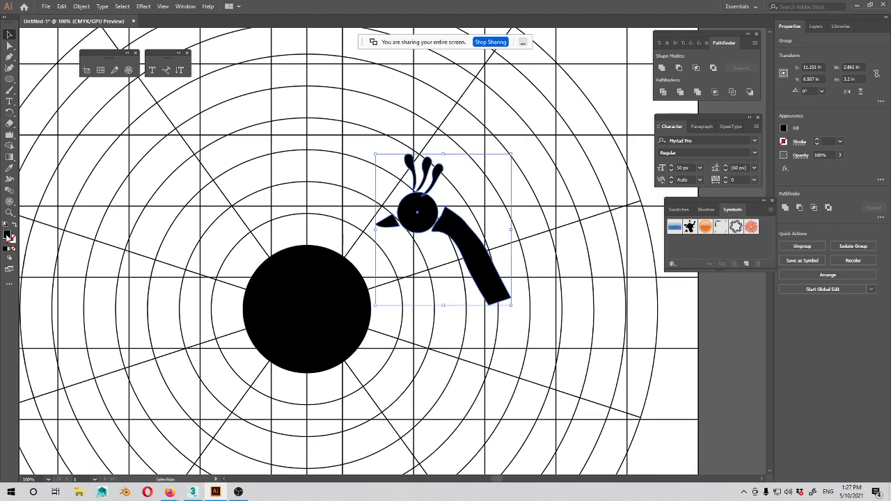
Step: Fill the whole head-and-neck group with golden yellow #D8B935
double_click(7, 235)
left_click(713, 180)
left_click_drag(677, 176, 669, 96)
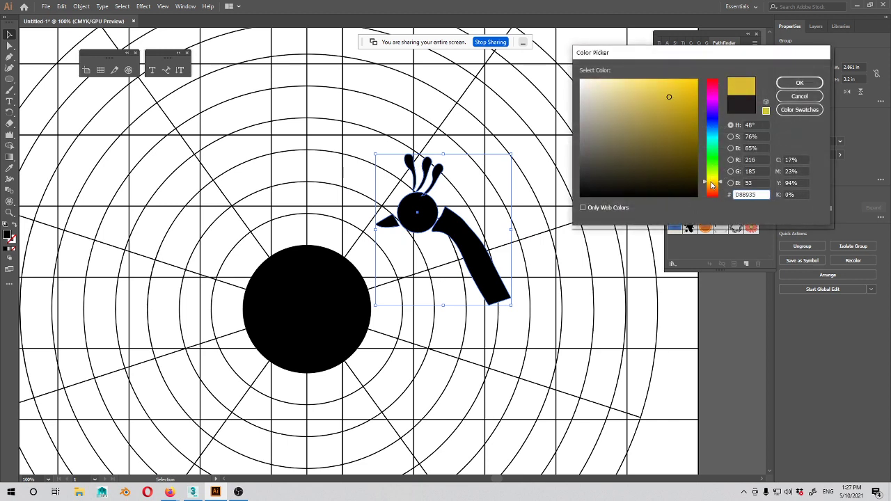
left_click(807, 84)
mouse_move(534, 289)
left_mouse_down()
mouse_move(587, 270)
mouse_move(532, 284)
left_mouse_up()
left_click(587, 270)
left_click(508, 245)
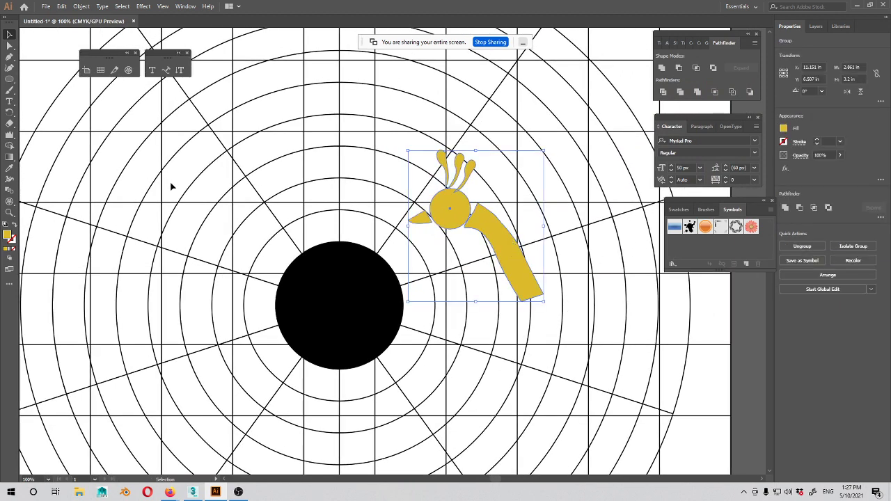
Step: Try the default white-to-black gradient on the neck and the head circle separately, undoing each application
left_click(9, 156)
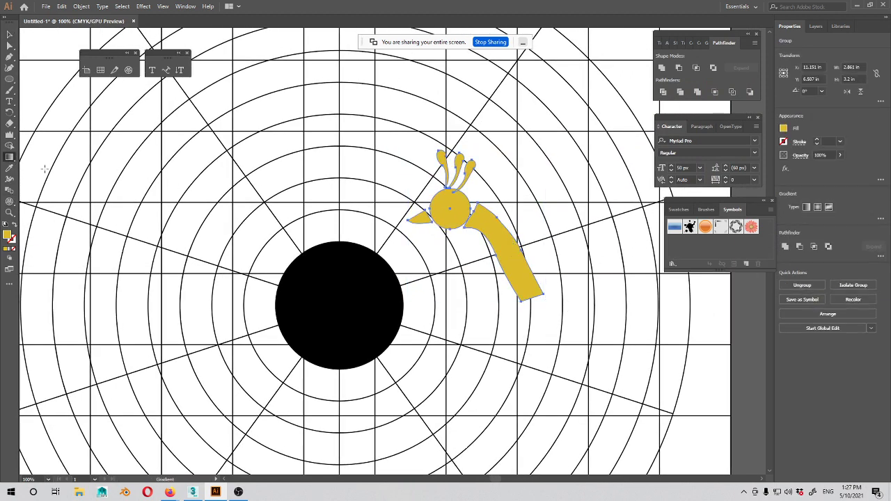
left_click(9, 159)
left_click(39, 158)
left_click_drag(413, 288, 362, 279)
key("ctrl+plus")
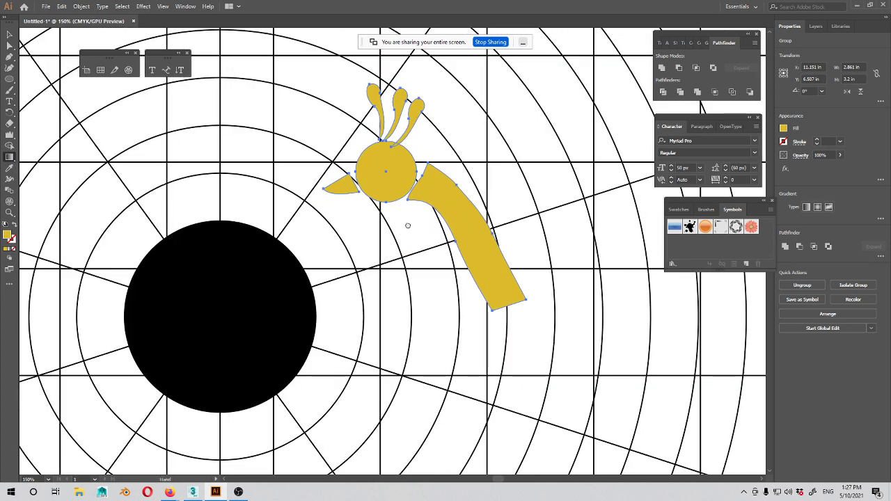
left_click_drag(408, 226, 394, 246)
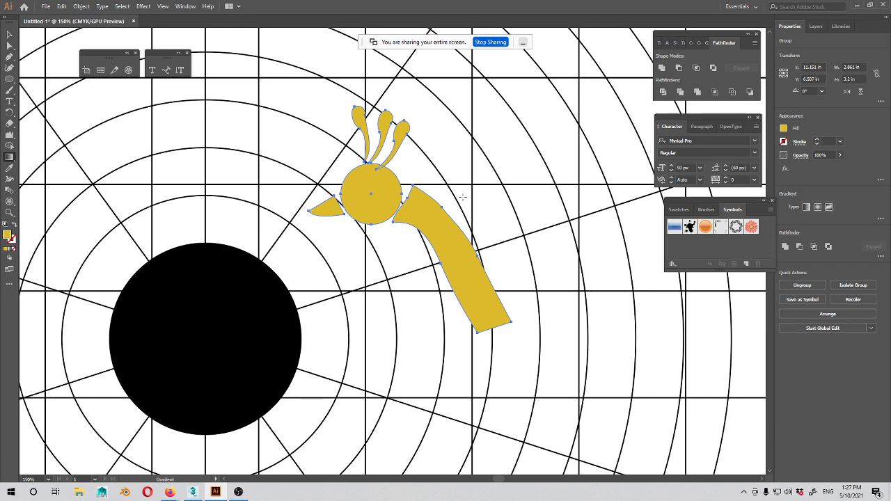
left_click(443, 234)
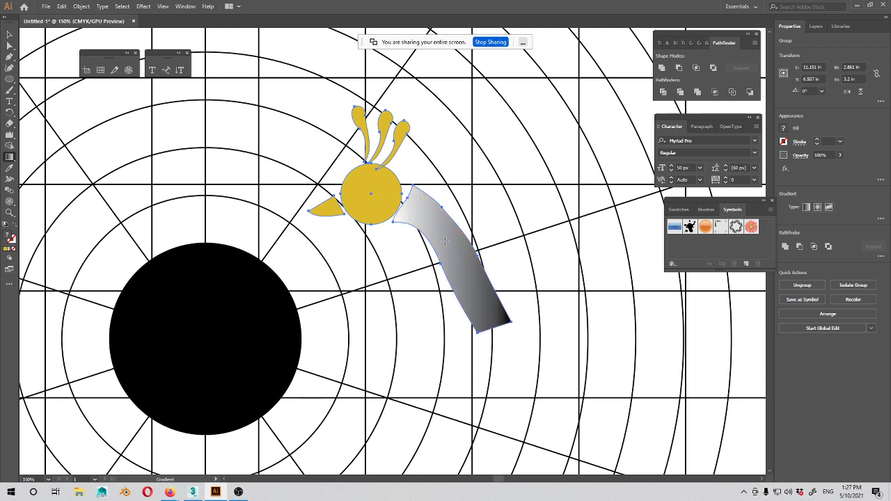
key("ctrl+z")
left_click(372, 191)
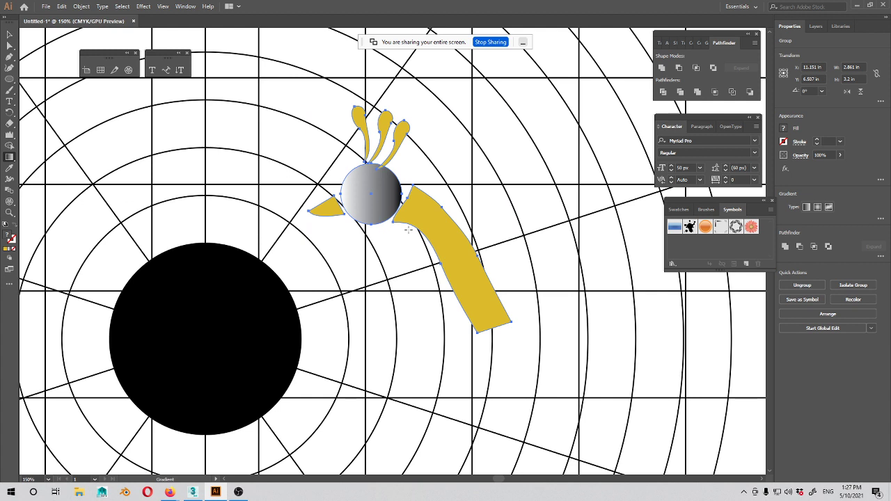
key("ctrl+z")
key("v")
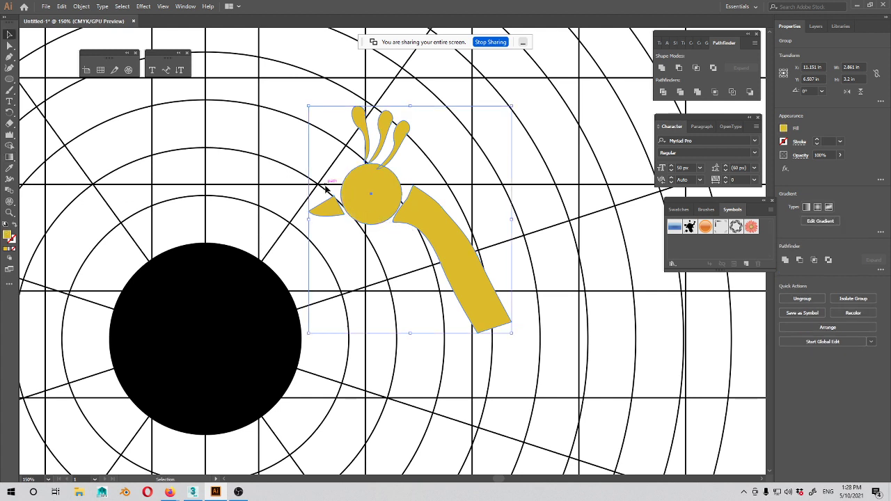
Step: Unite the shapes of the head-and-neck group with Pathfinder and deselect them
left_click(321, 134)
left_click(473, 260)
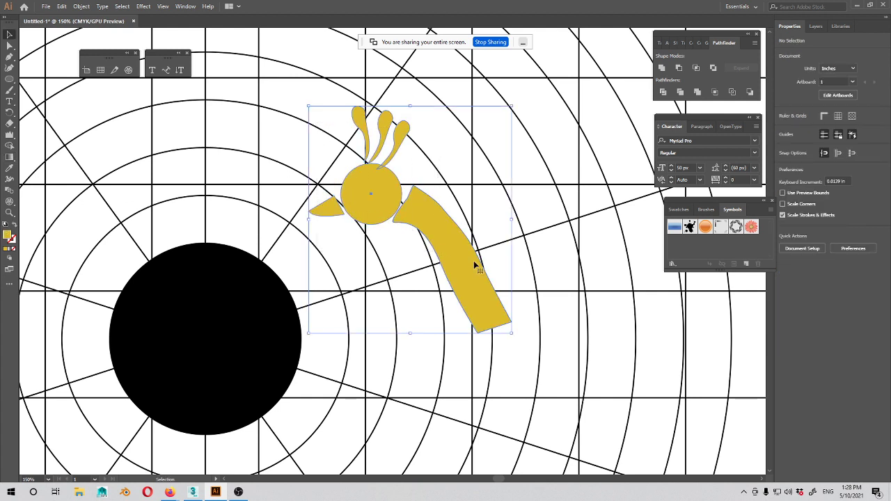
left_click(663, 68)
left_click(504, 194)
key("space")
left_click_drag(450, 225, 463, 221)
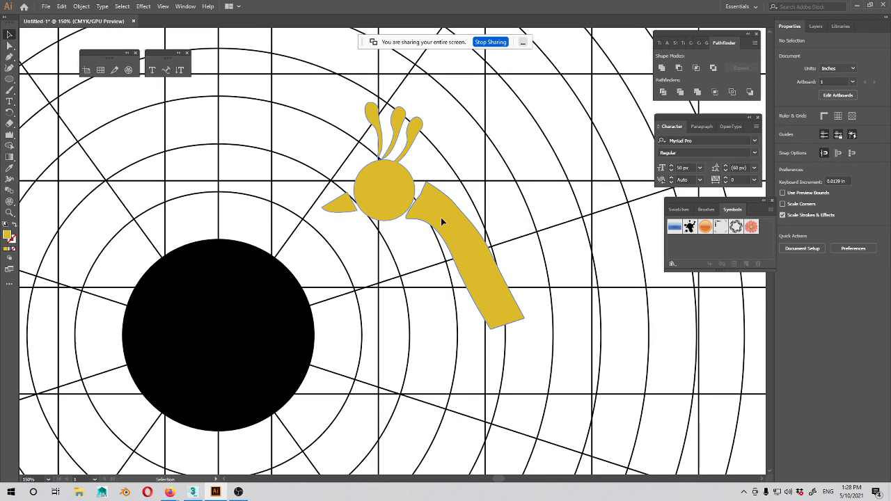
Step: Apply the default white-to-black linear gradient to the head, crest feathers, beak and neck with the Gradient tool
left_click(439, 217)
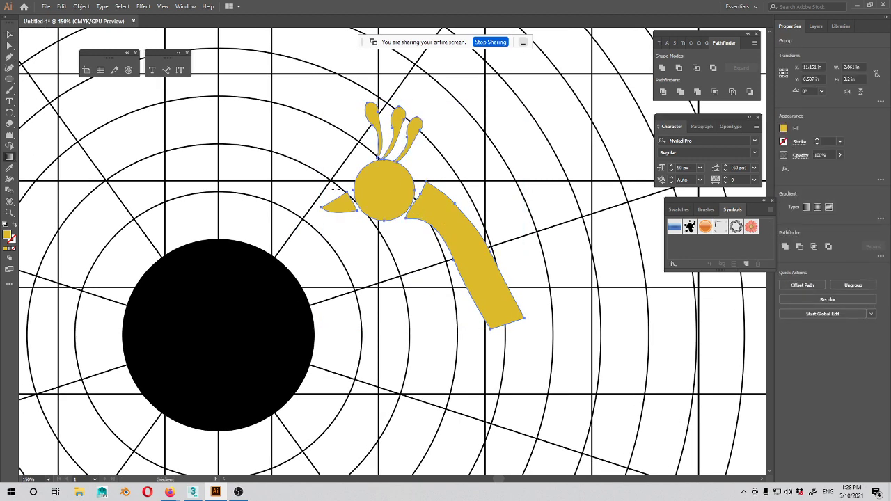
left_click(391, 191)
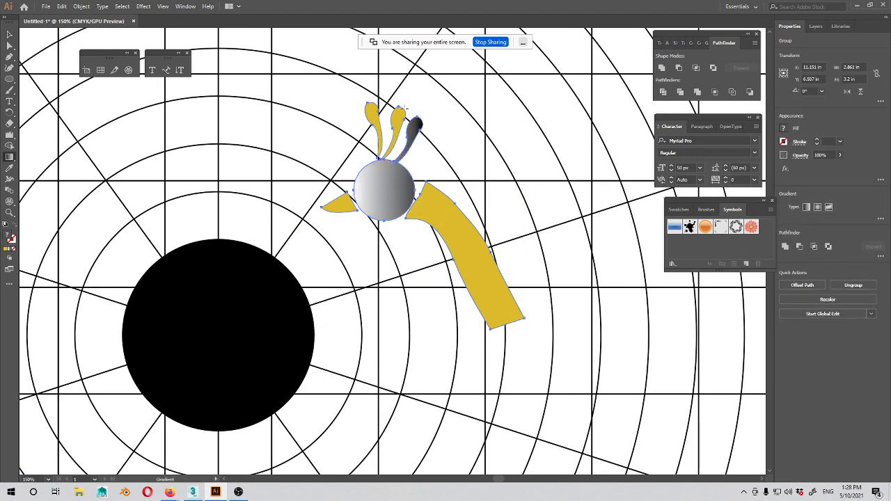
left_click(399, 112)
left_click(373, 115)
left_click(341, 204)
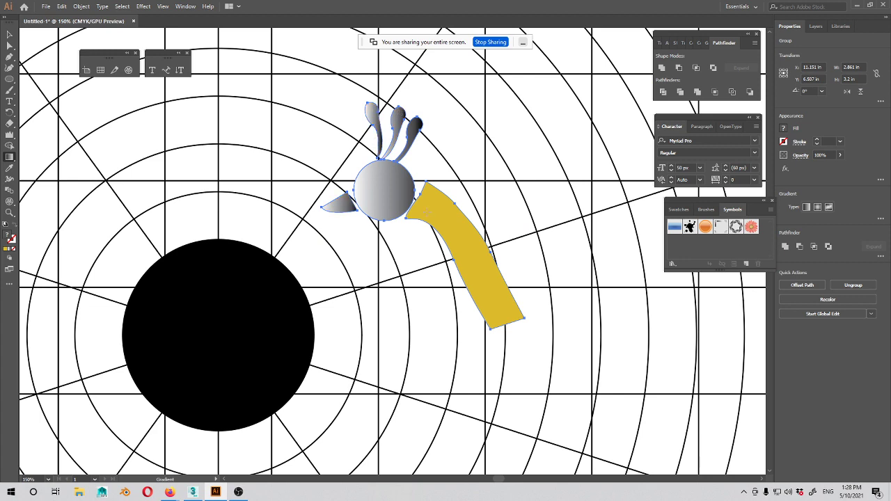
left_click(459, 259)
left_click_drag(459, 259, 416, 239)
key("v")
left_click_drag(367, 284, 405, 333)
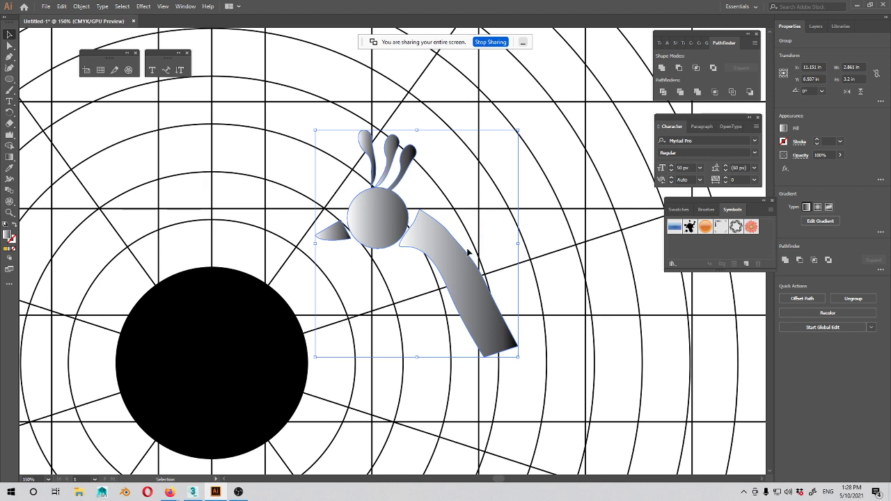
Step: Isolate the neck path within the group and activate the Gradient tool on it
key("g")
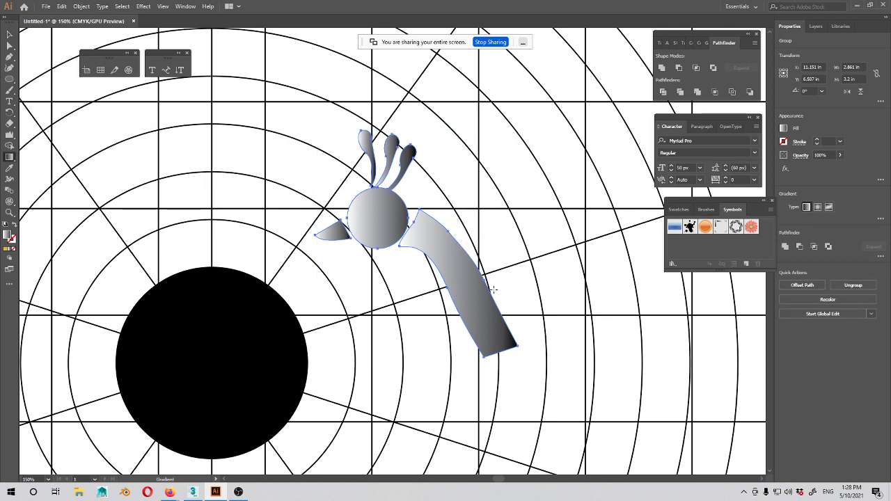
double_click(465, 266)
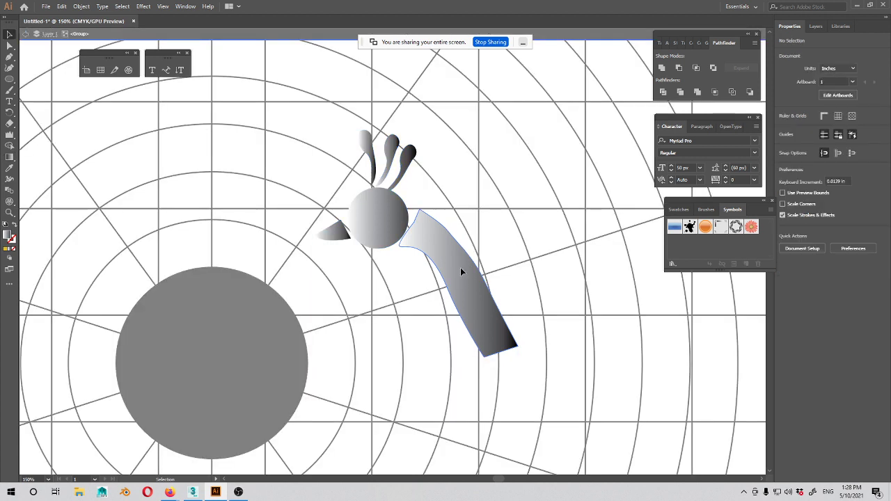
key("v")
key("g")
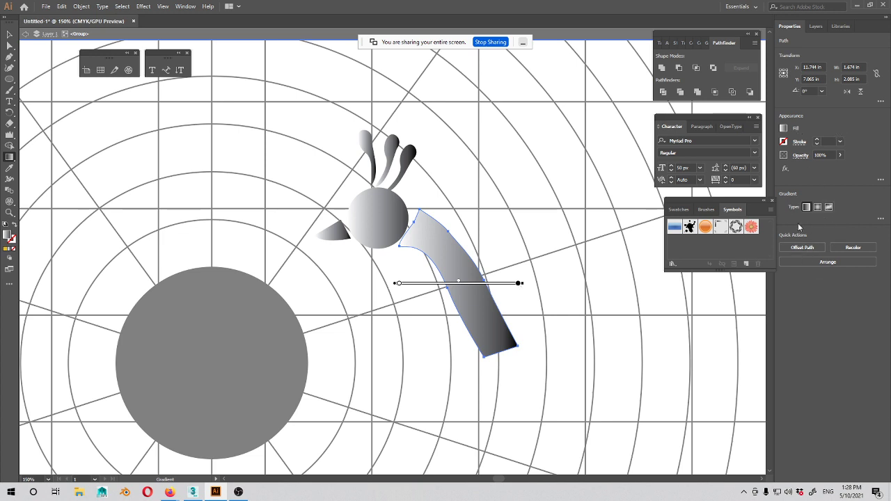
Step: Try to set the white starting stop of the neck's gradient to yellow #FFE948
left_click(881, 219)
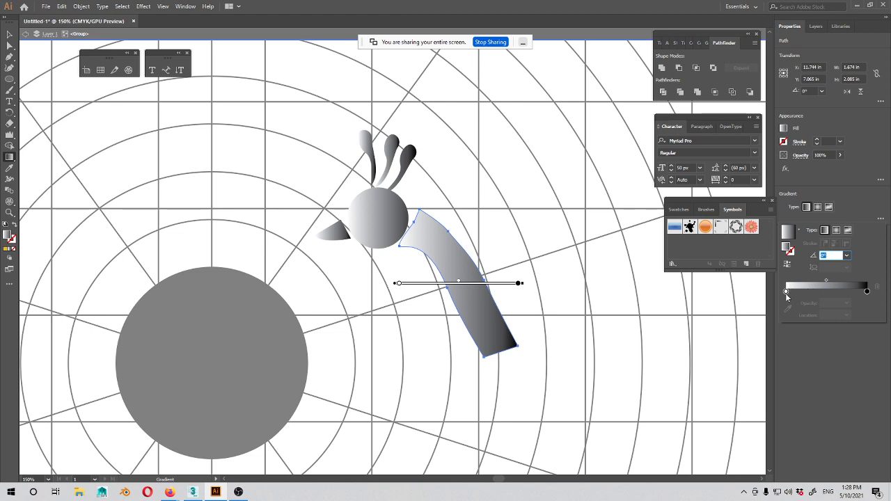
left_click(787, 294)
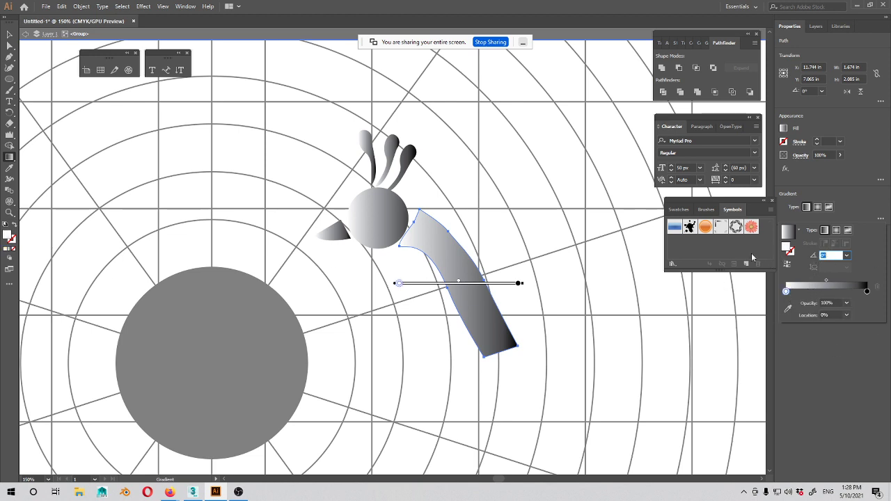
double_click(790, 252)
left_click_drag(667, 59, 643, 65)
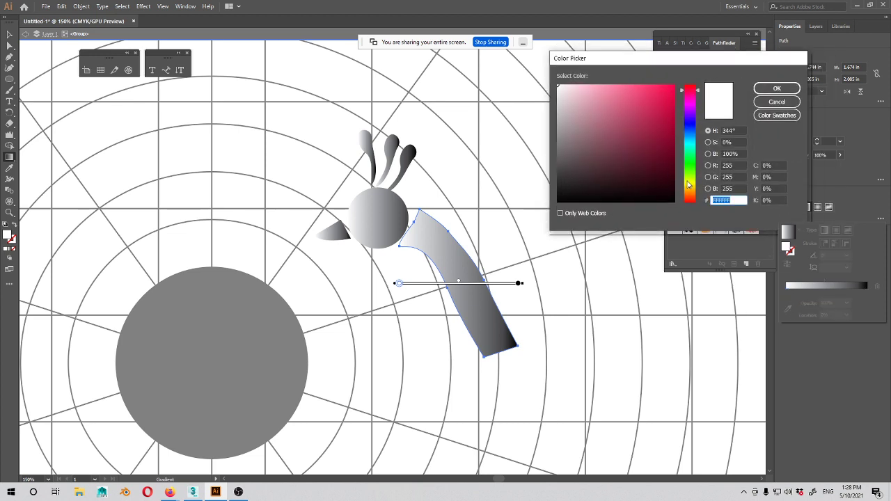
left_click(689, 188)
left_click(624, 165)
left_click(638, 110)
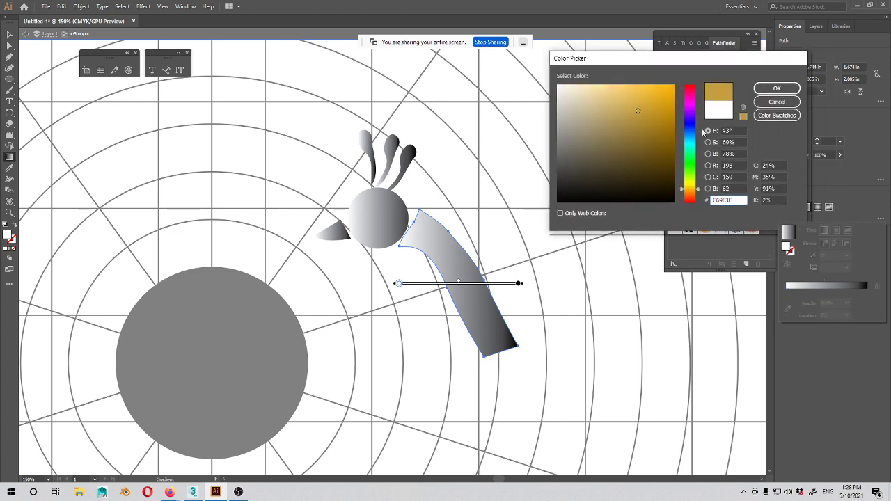
left_click(693, 185)
left_click_drag(612, 125, 641, 78)
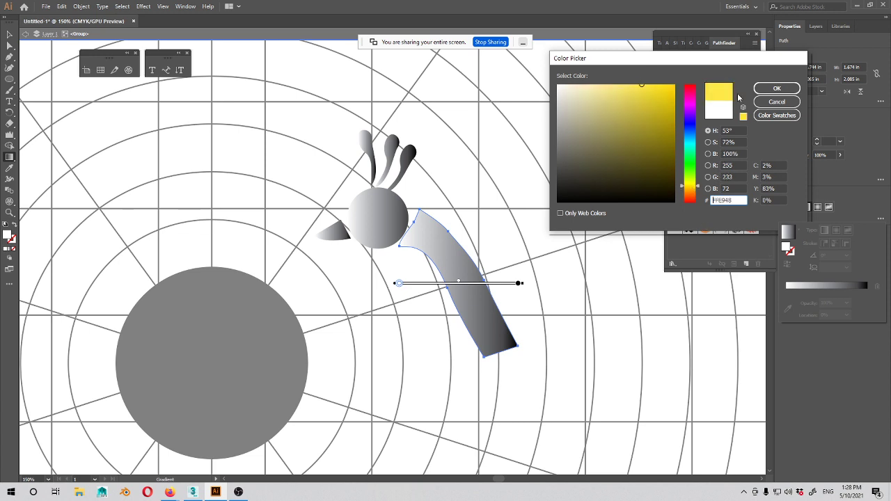
left_click(759, 86)
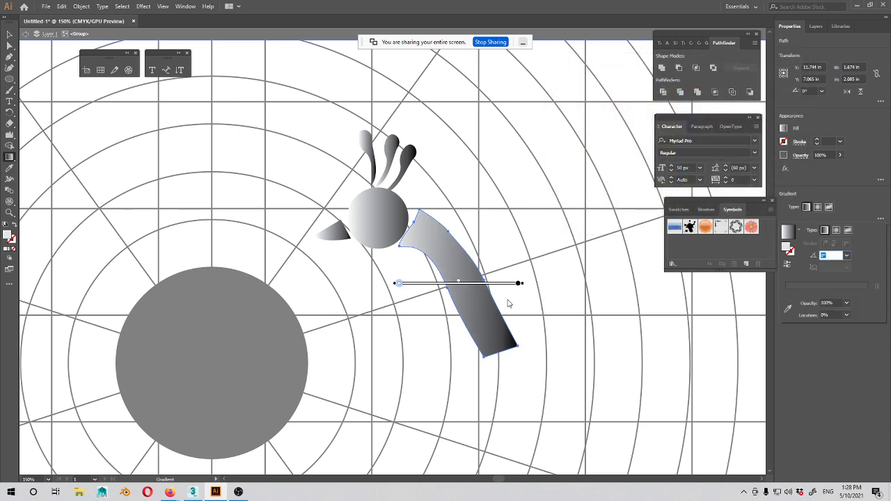
left_click(399, 286)
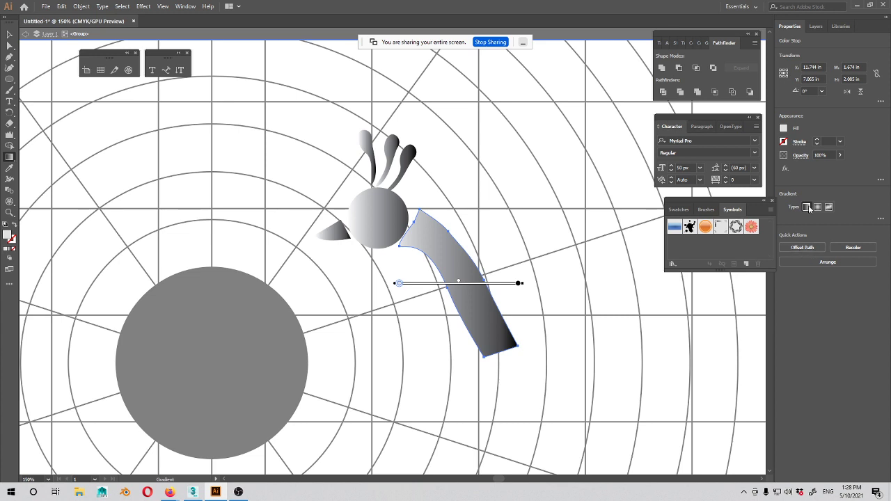
Step: Set the starting colour stop of the neck's gradient to an orange swatch
left_click(881, 218)
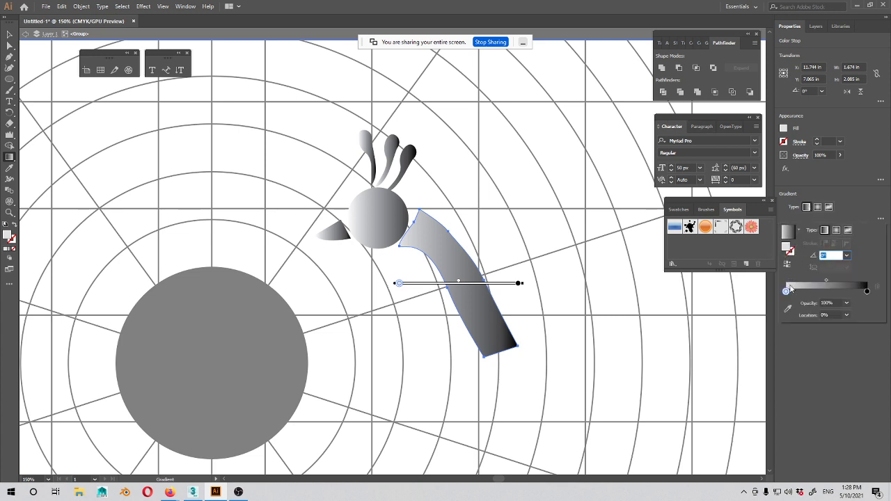
left_click(786, 292)
double_click(786, 291)
left_click(834, 322)
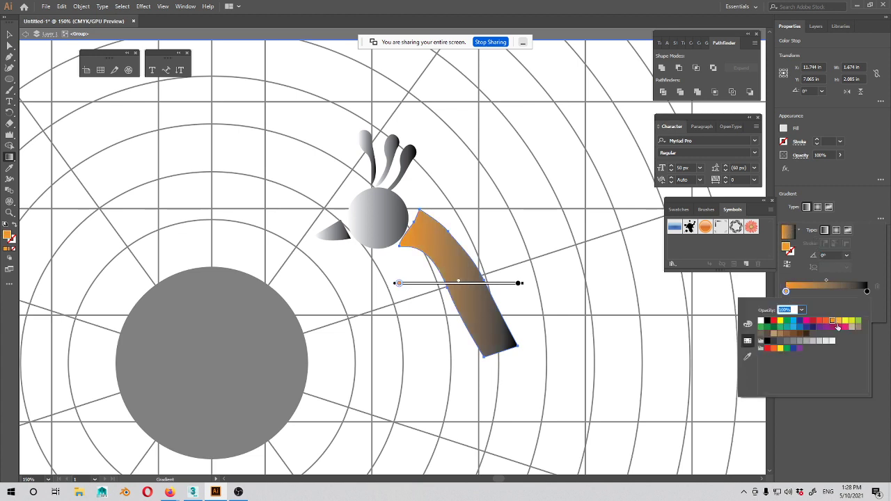
Step: Try to set the black ending stop of the neck's gradient to brown #99751A
left_click(867, 292)
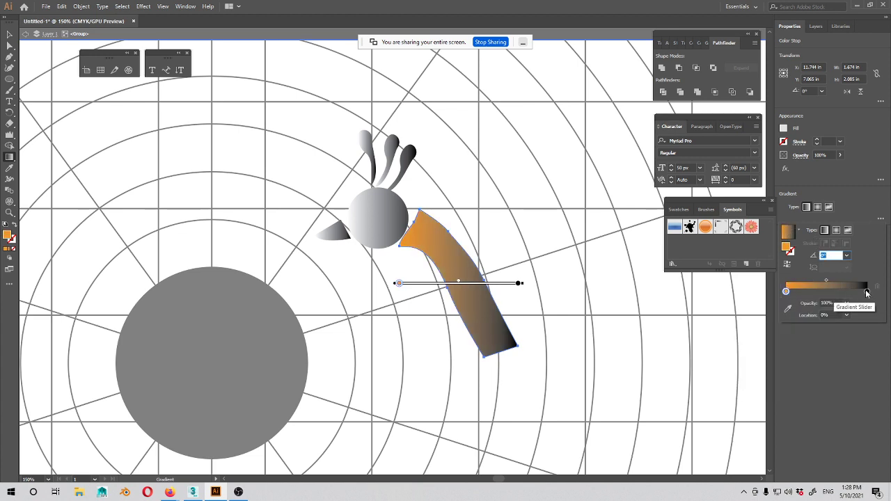
double_click(867, 292)
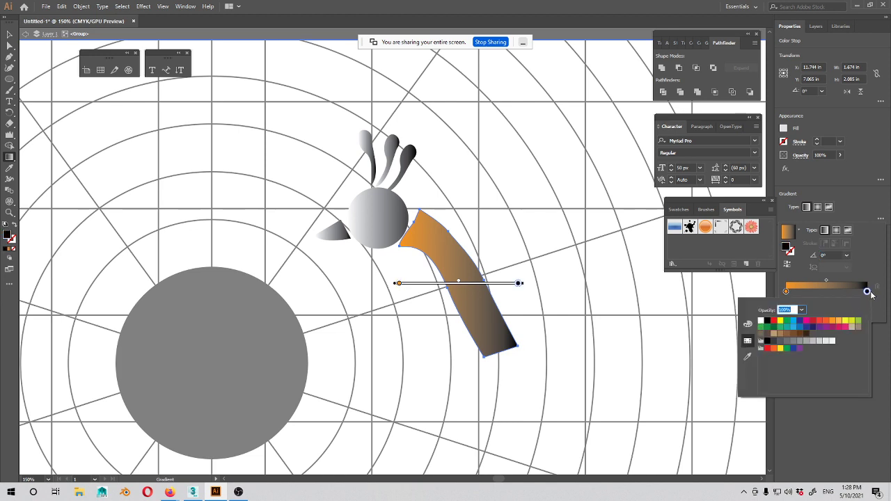
double_click(789, 249)
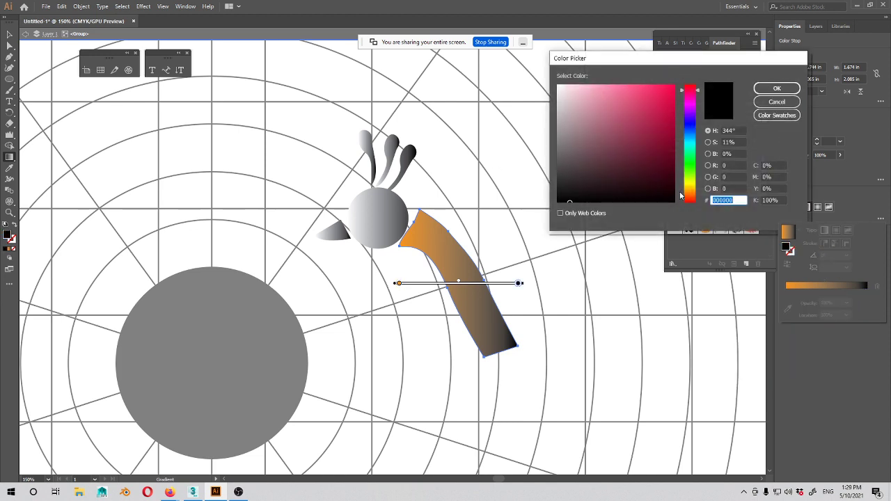
left_click_drag(654, 188, 655, 130)
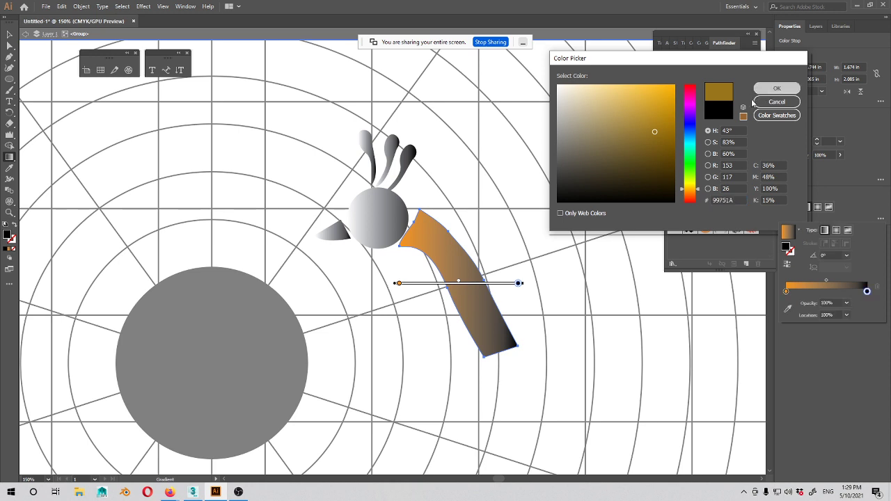
left_click(777, 88)
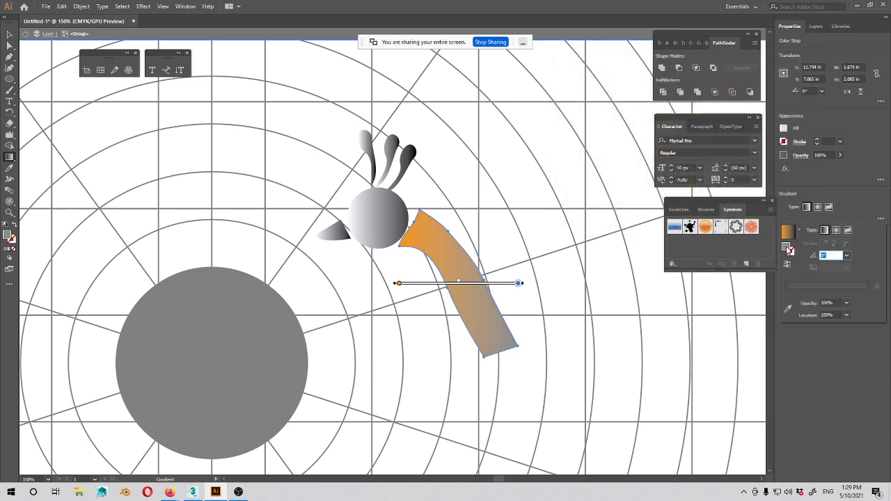
Step: Set the ending colour stop of the neck's gradient to the orange swatch
left_click(881, 219)
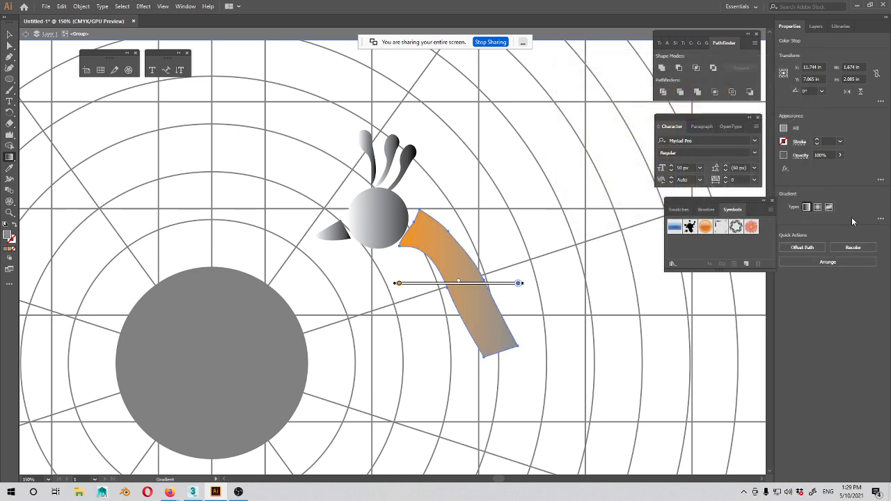
left_click(881, 218)
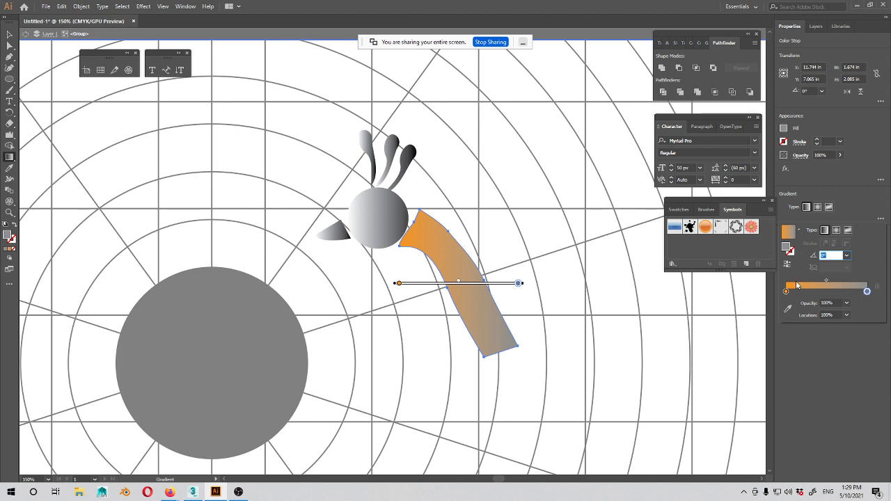
double_click(867, 293)
left_click(834, 322)
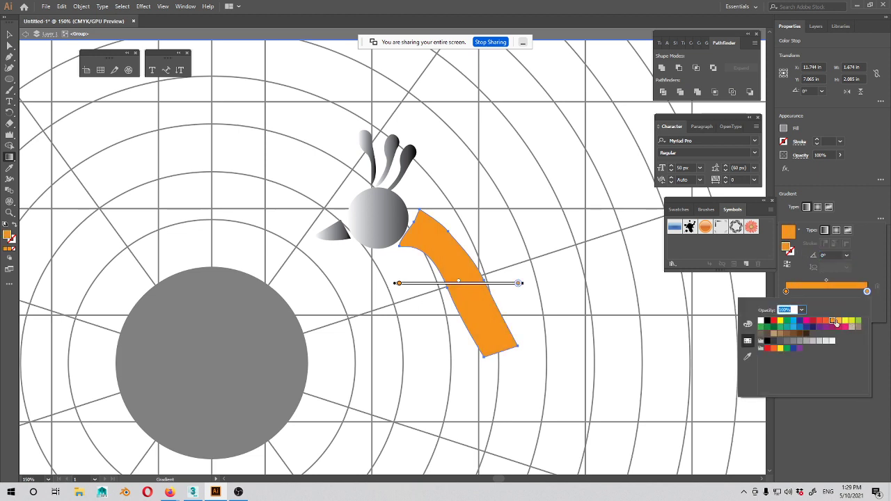
left_click(867, 292)
left_click(867, 291)
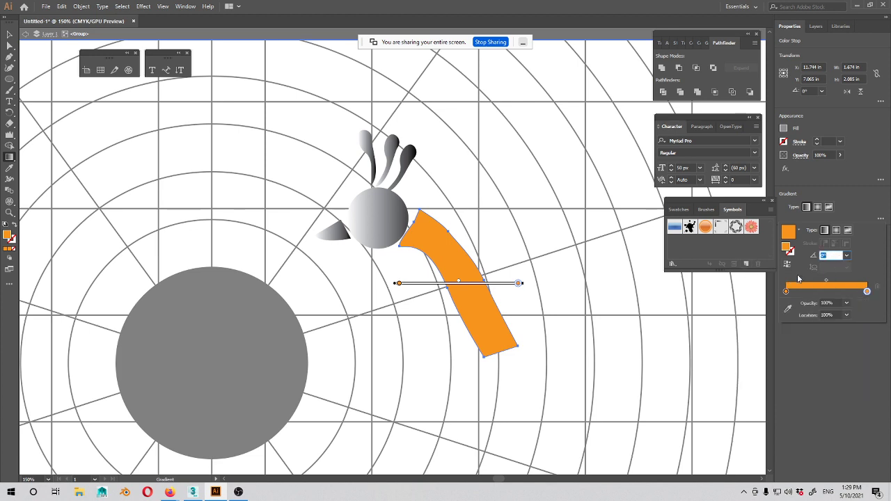
Step: Set the starting colour stop of the neck's gradient to light yellow #FFED83
left_click(787, 292)
left_click(396, 284)
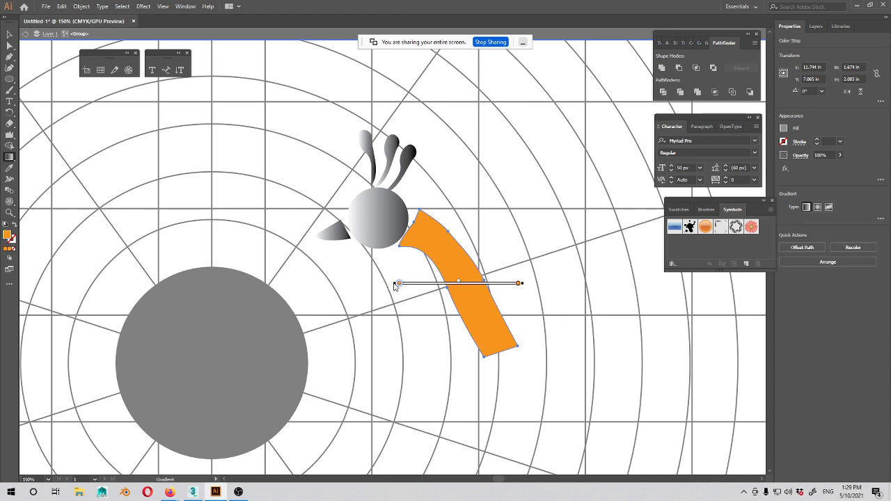
left_click(521, 284)
left_click(397, 284)
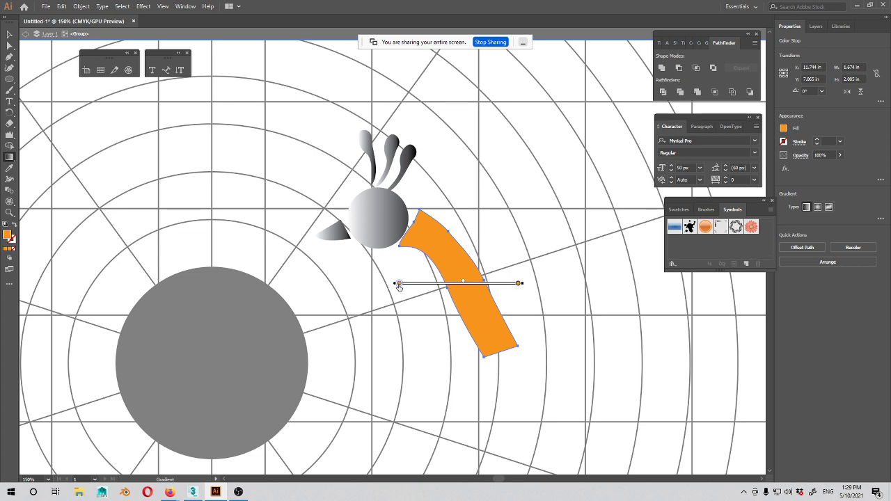
left_click(881, 218)
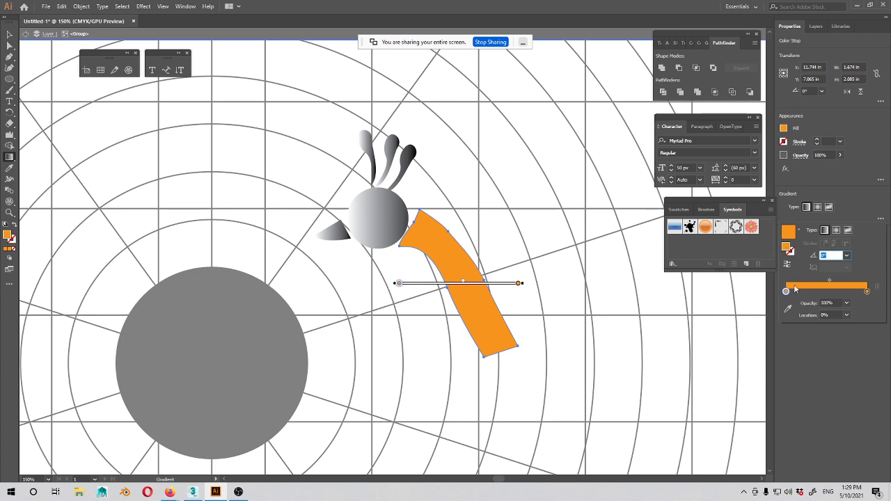
double_click(788, 293)
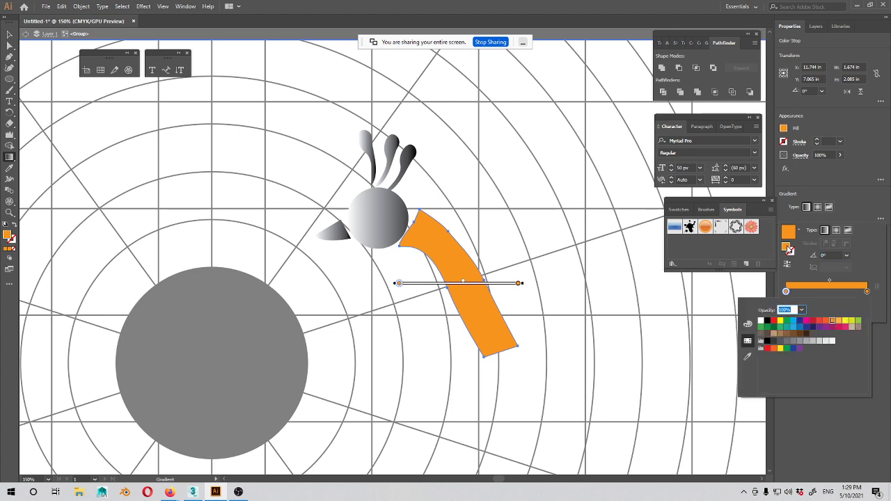
double_click(787, 248)
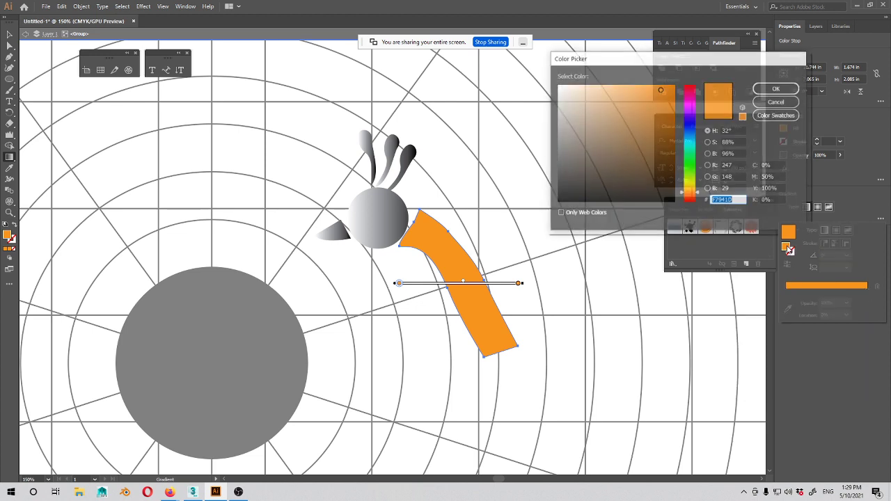
left_click(692, 187)
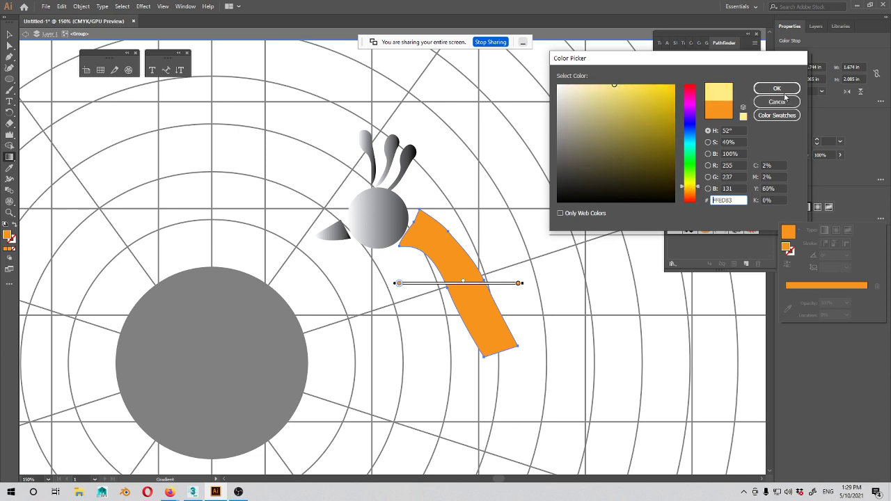
left_click(778, 89)
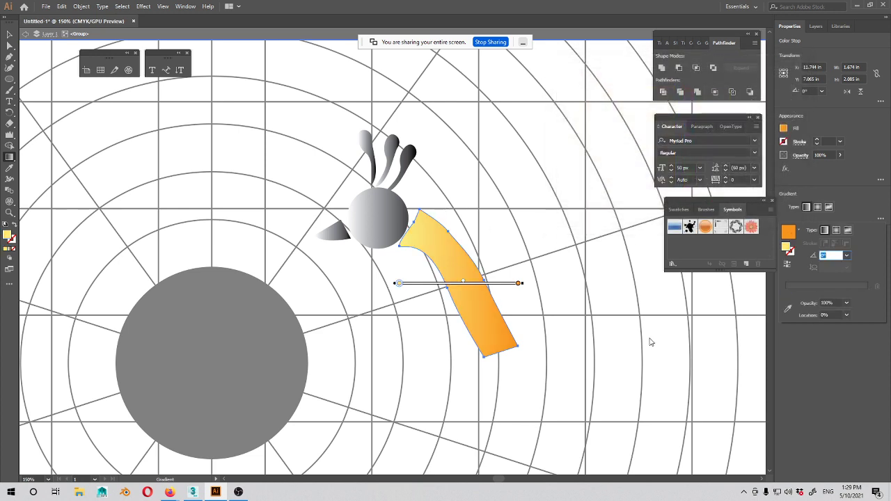
Step: Set the ending colour stop of the neck's gradient to golden brown #BC8413
left_click(523, 285)
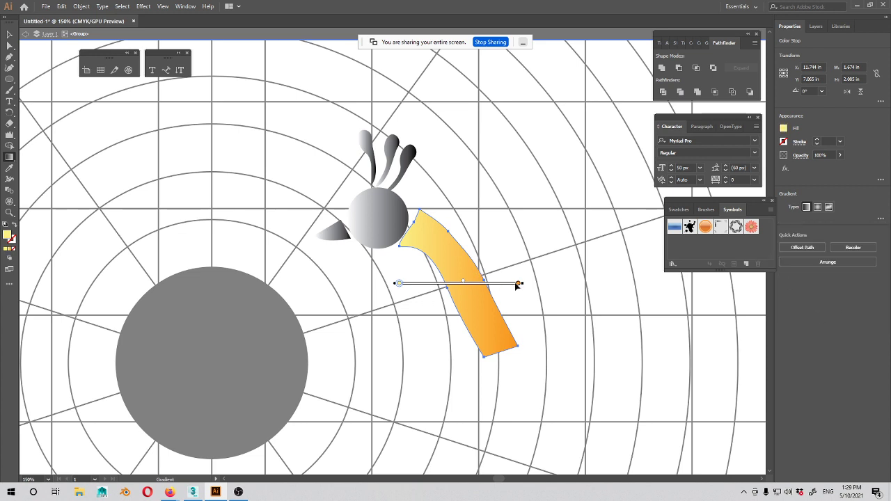
left_click(881, 218)
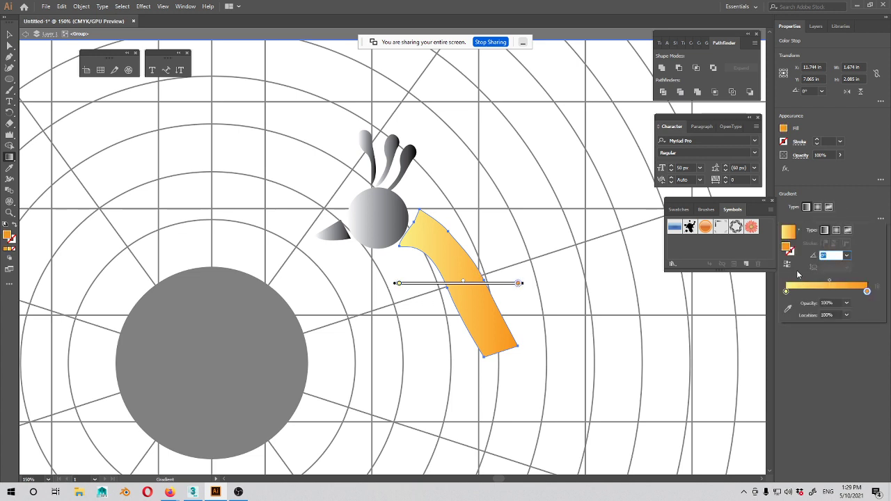
double_click(786, 246)
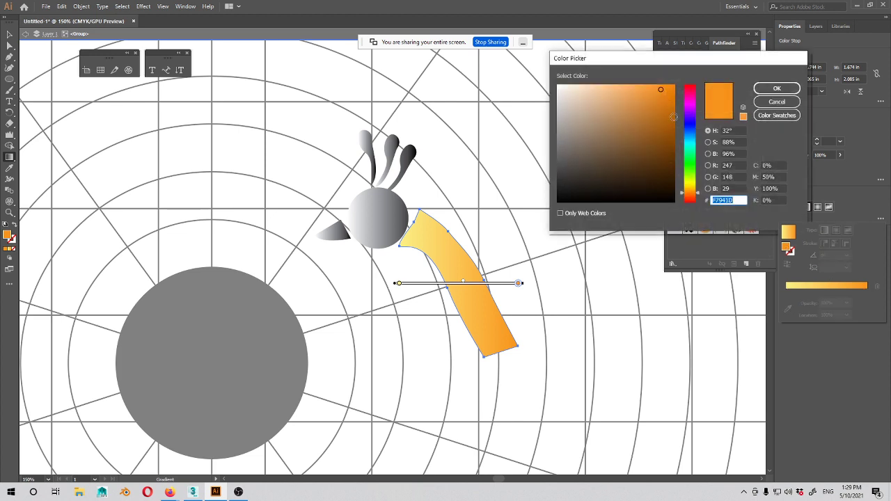
left_click_drag(696, 193, 696, 189)
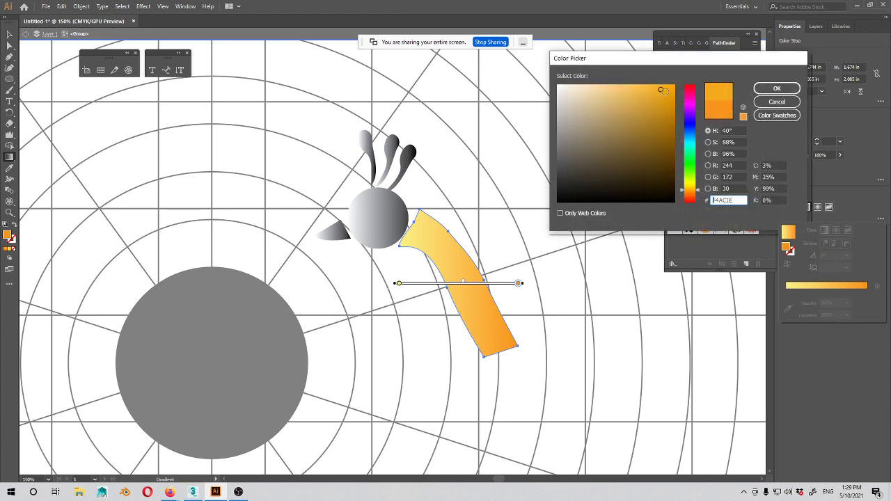
mouse_move(662, 90)
left_mouse_down()
mouse_move(663, 133)
mouse_move(659, 104)
mouse_move(663, 115)
left_mouse_up()
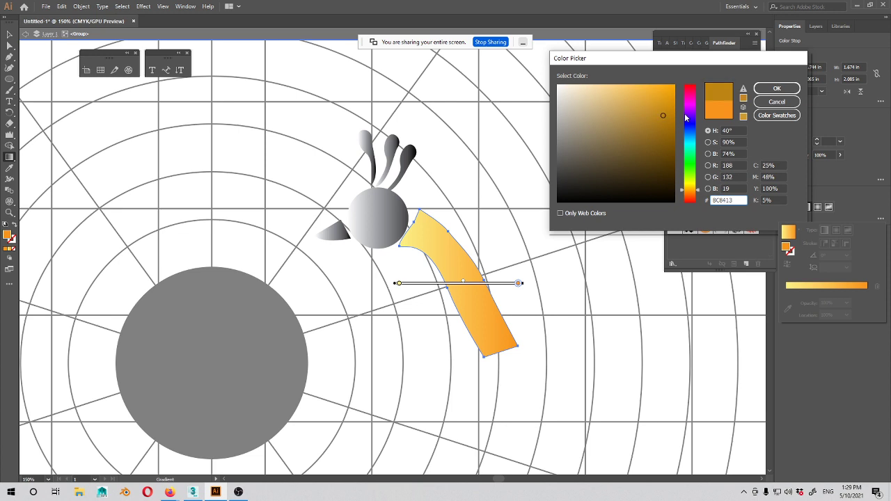
left_click(776, 89)
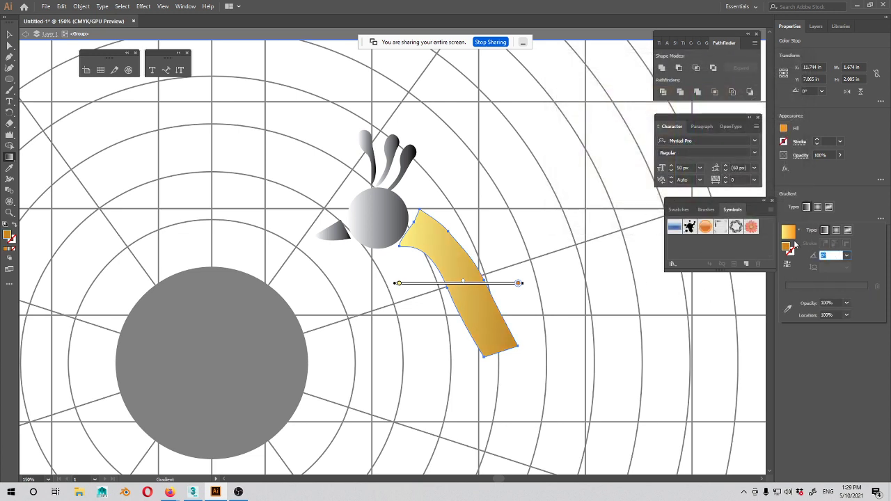
Step: Rotate the gradient to about -57° along the neck and move its light yellow stop to about 30%
left_click(400, 285)
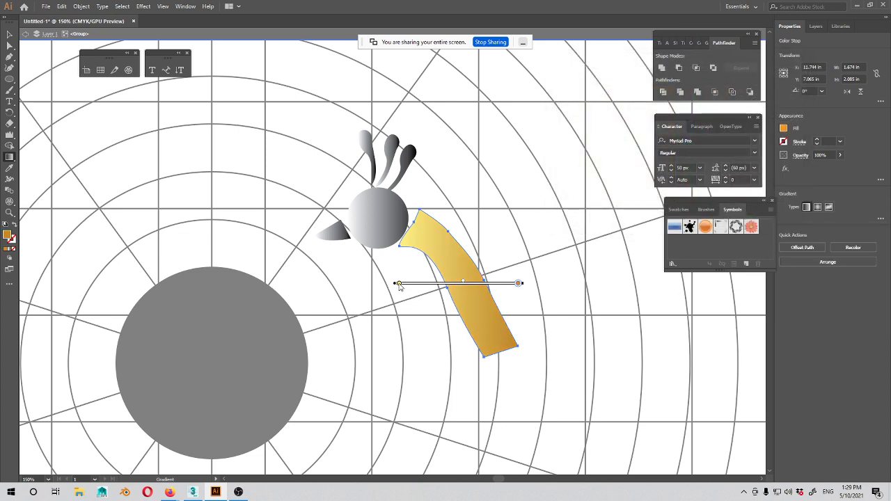
left_click_drag(526, 284, 519, 325)
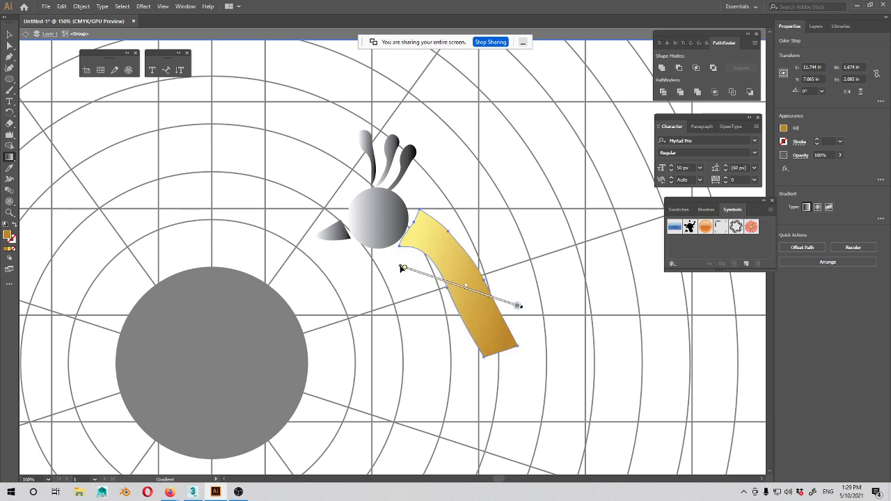
mouse_move(401, 269)
left_mouse_down()
mouse_move(446, 286)
mouse_move(468, 365)
mouse_move(499, 352)
left_mouse_up()
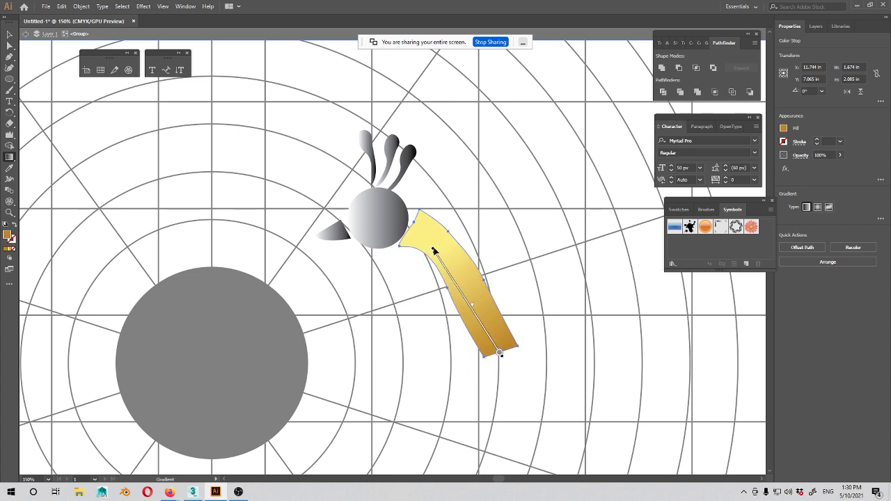
mouse_move(433, 251)
left_mouse_down()
mouse_move(424, 234)
mouse_move(444, 266)
left_mouse_up()
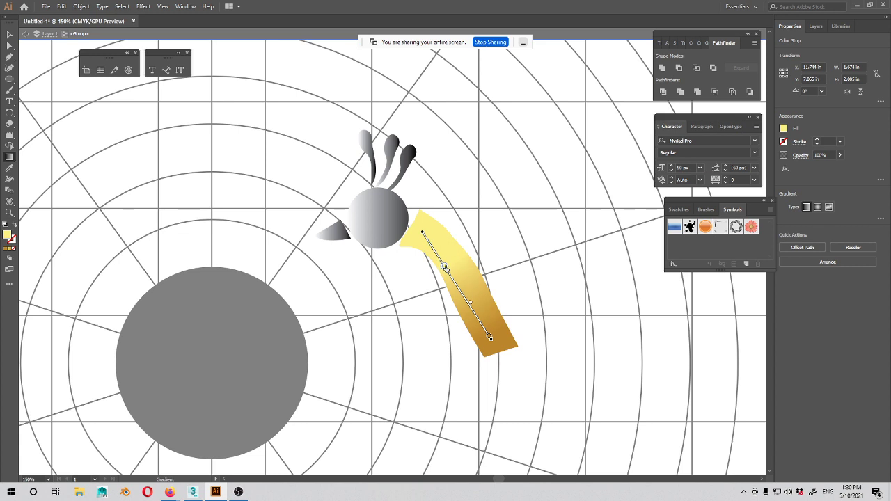
Step: Add a light yellow stop at the start of the neck's gradient and move the existing yellow stop to about 56%
left_click(881, 219)
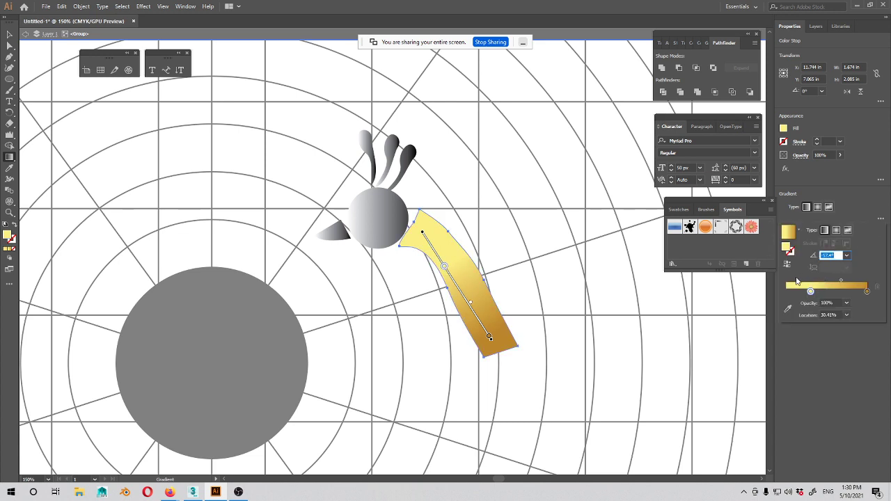
left_click(787, 291)
left_click_drag(811, 291, 832, 292)
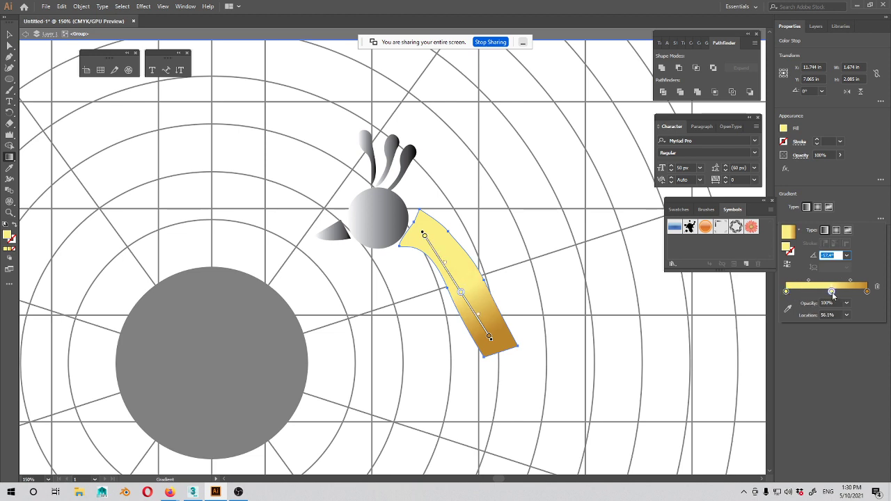
left_click(787, 291)
left_click(789, 310)
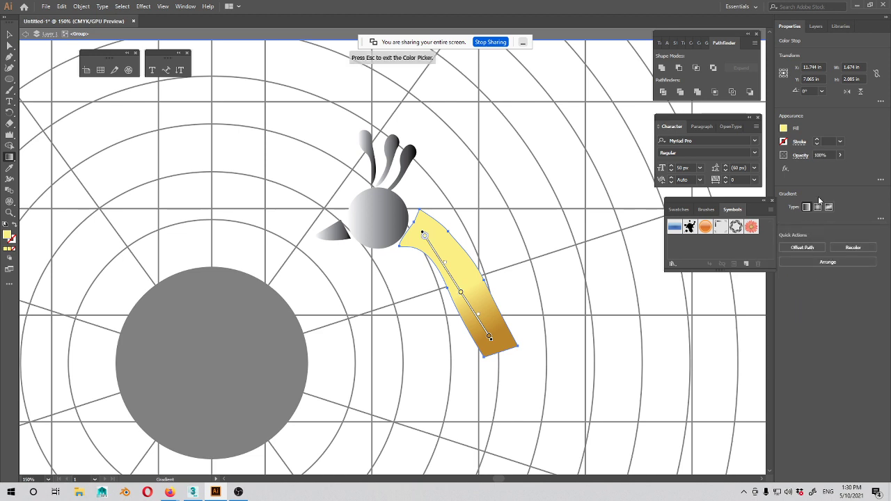
left_click(879, 219)
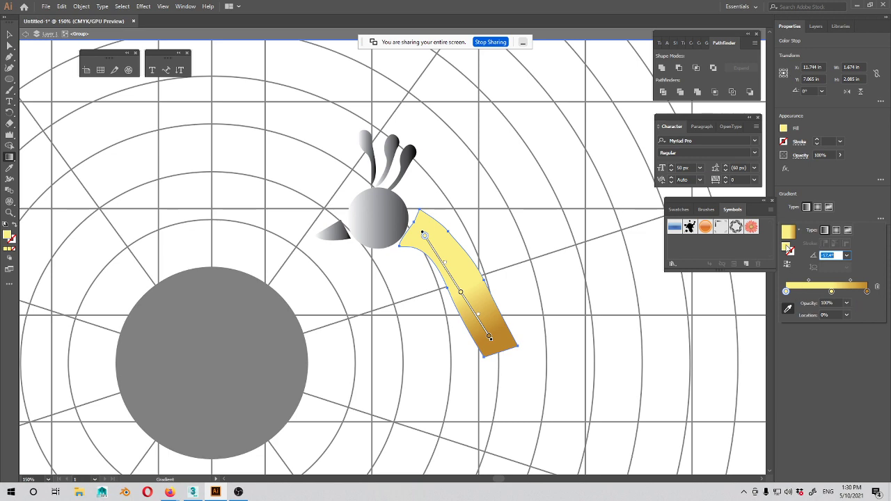
double_click(787, 247)
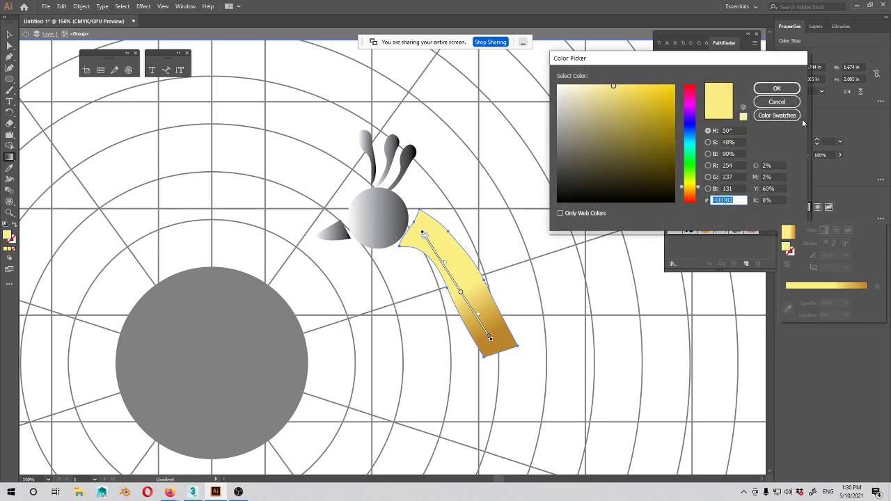
key("Return")
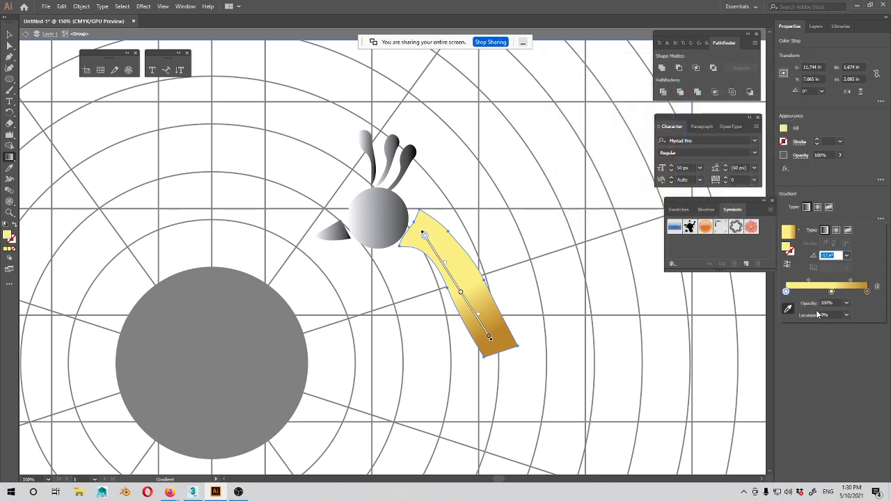
left_click(793, 307)
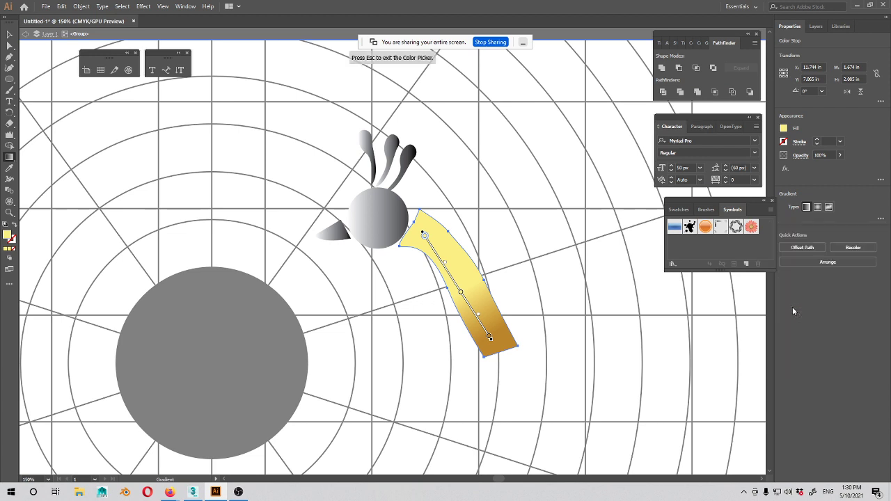
left_click(881, 218)
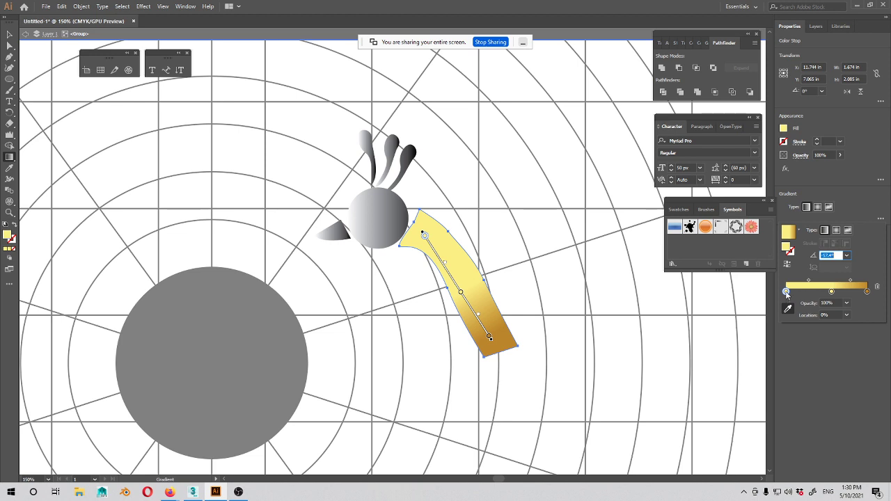
Step: Add another light yellow colour stop to the neck's gradient at about 66%
double_click(787, 293)
double_click(788, 291)
left_click(800, 297)
left_click_drag(789, 293, 841, 292)
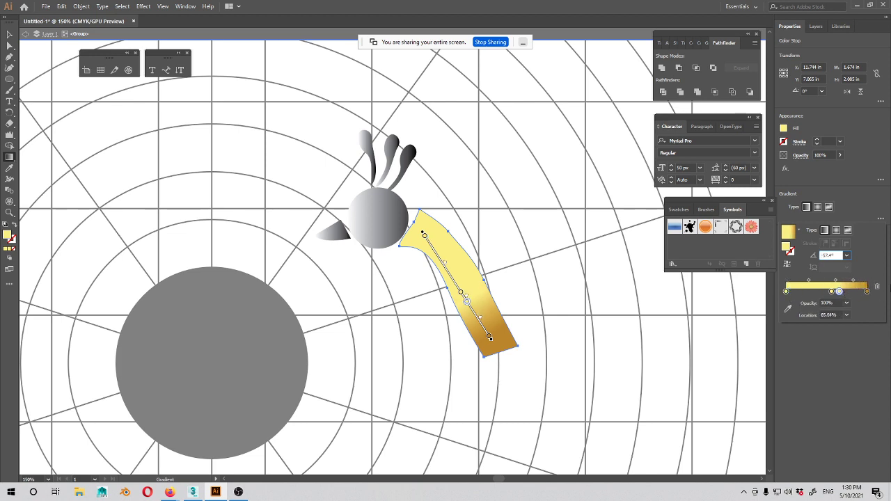
Step: Delete the light yellow stop at about 66% from the neck's gradient and select the starting stop
left_click(878, 287)
left_click(787, 292)
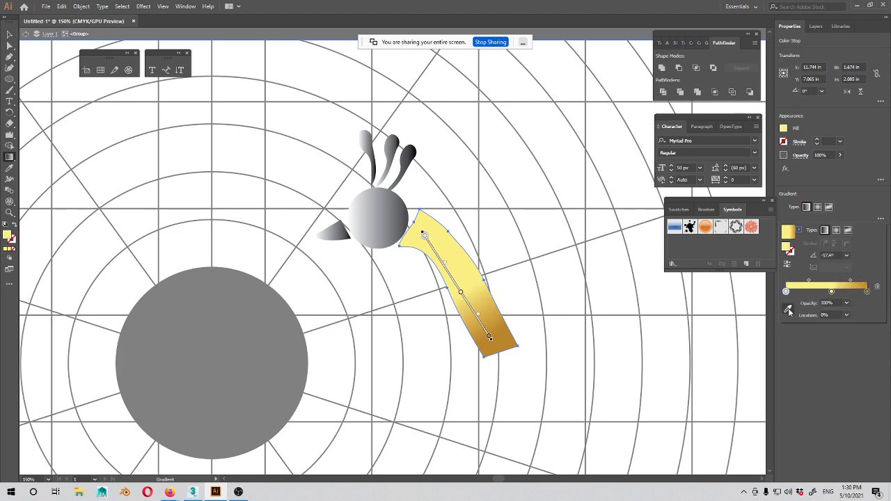
double_click(787, 293)
left_click(788, 296)
double_click(787, 293)
left_click(748, 361)
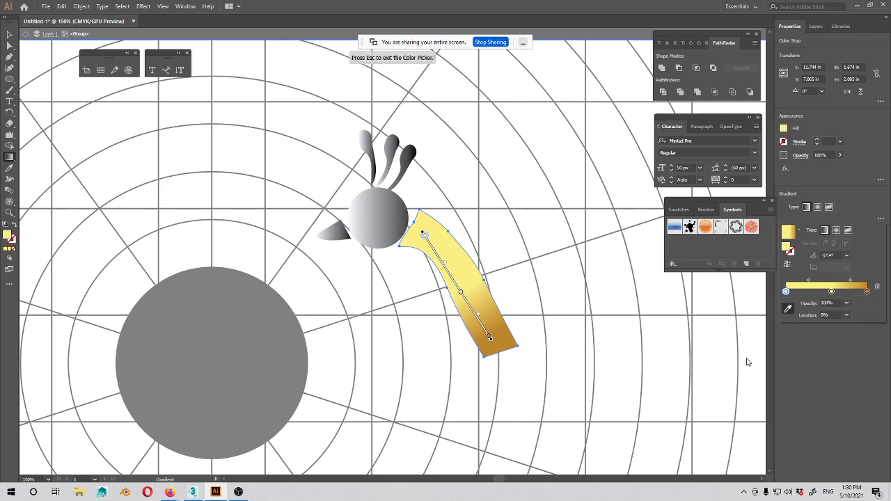
left_click(868, 292)
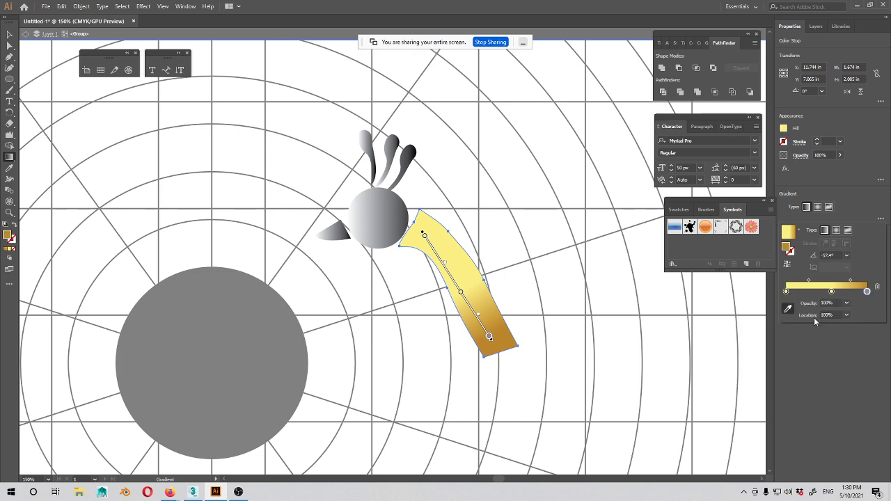
left_click(787, 291)
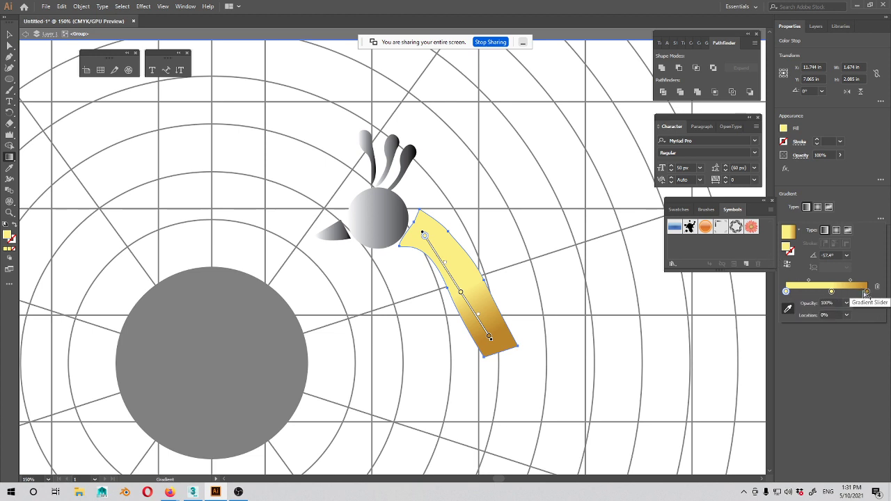
left_click(847, 293)
left_click(878, 286)
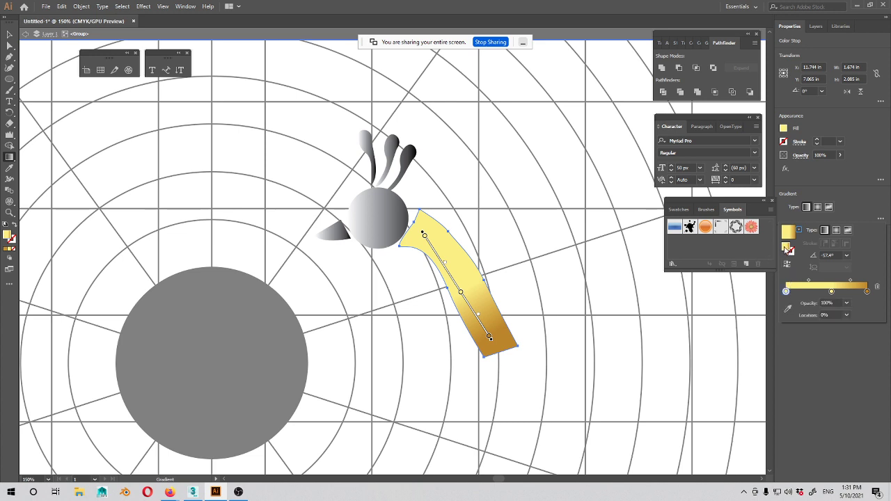
Step: Try to recolour the starting stop of the neck's gradient with golden brown #A07520
double_click(788, 248)
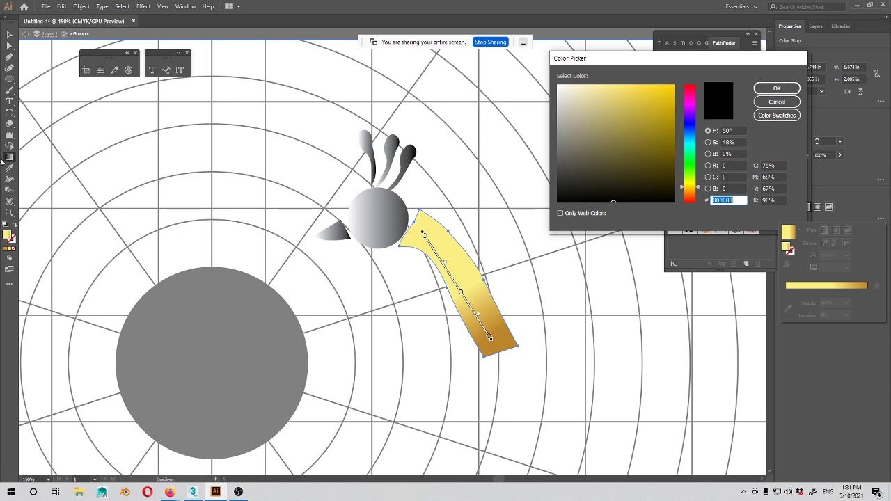
left_click(689, 190)
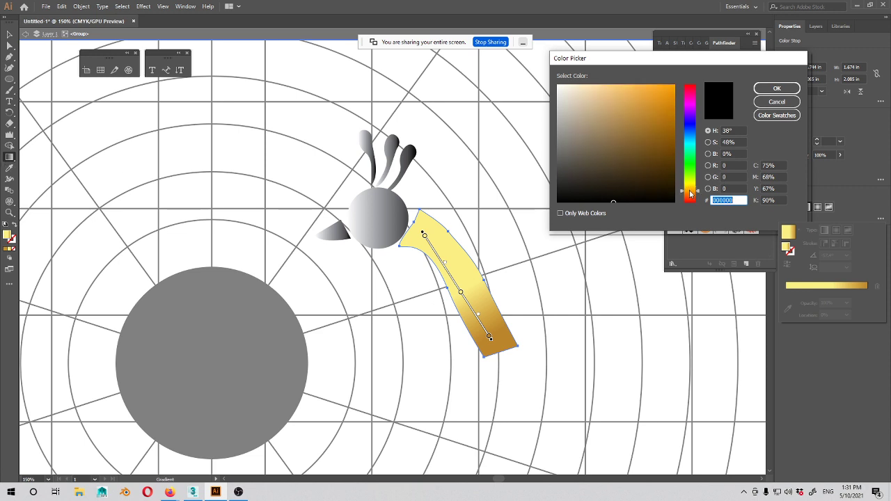
left_click(651, 129)
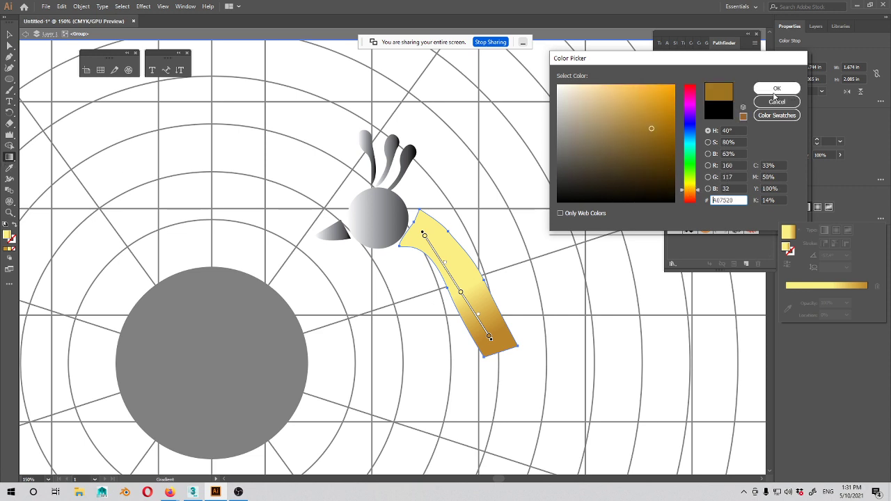
left_click(775, 91)
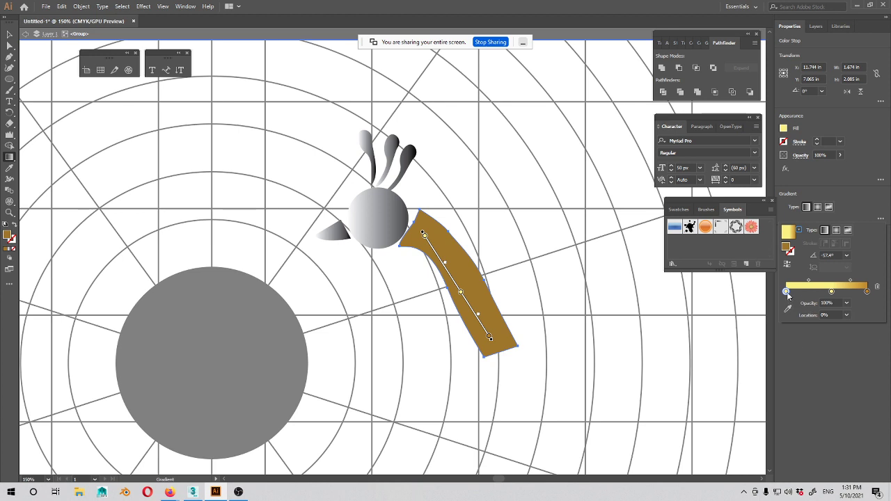
left_click(787, 292)
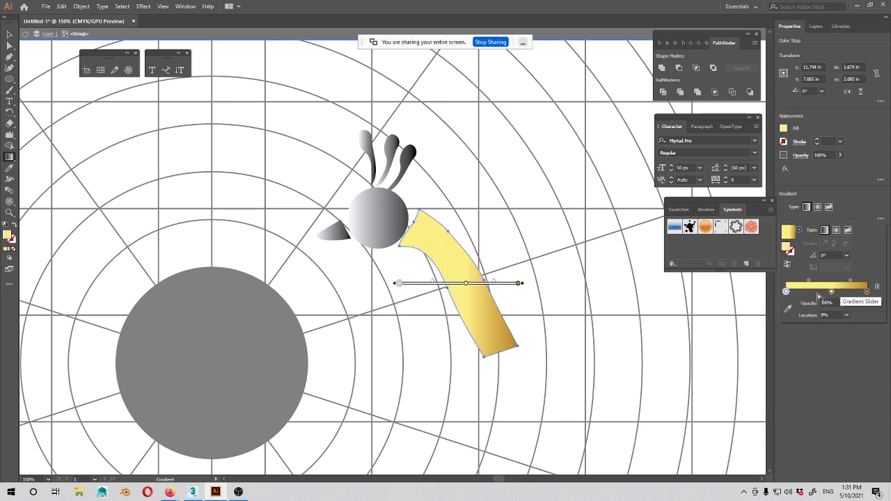
Step: Move the yellow stop close to the start of the neck's gradient and rotate the gradient to about -48° along the neck
double_click(786, 292)
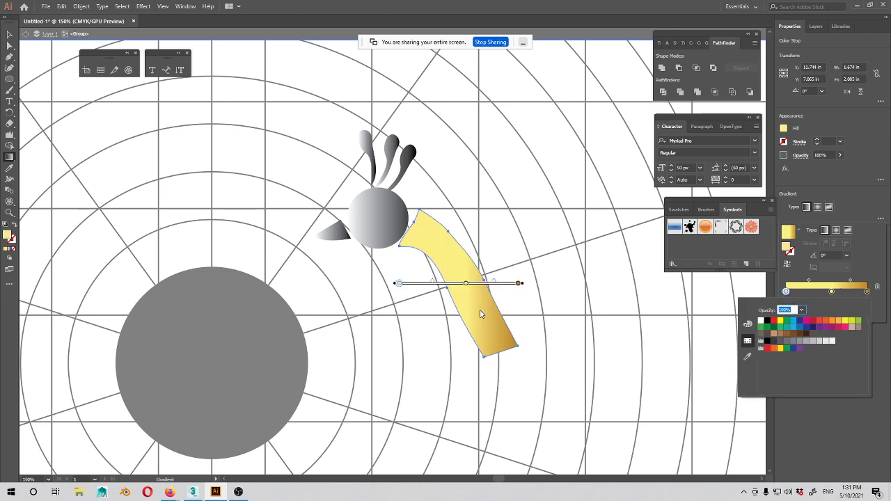
left_click(521, 283)
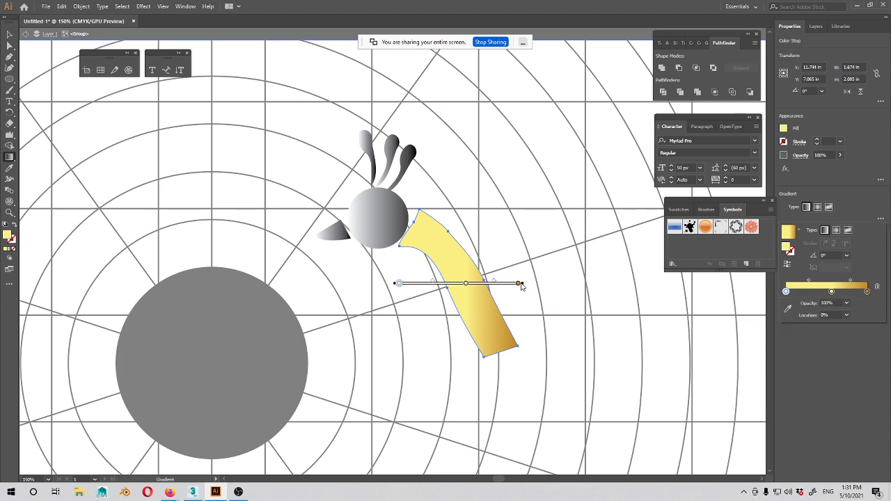
left_click(519, 285)
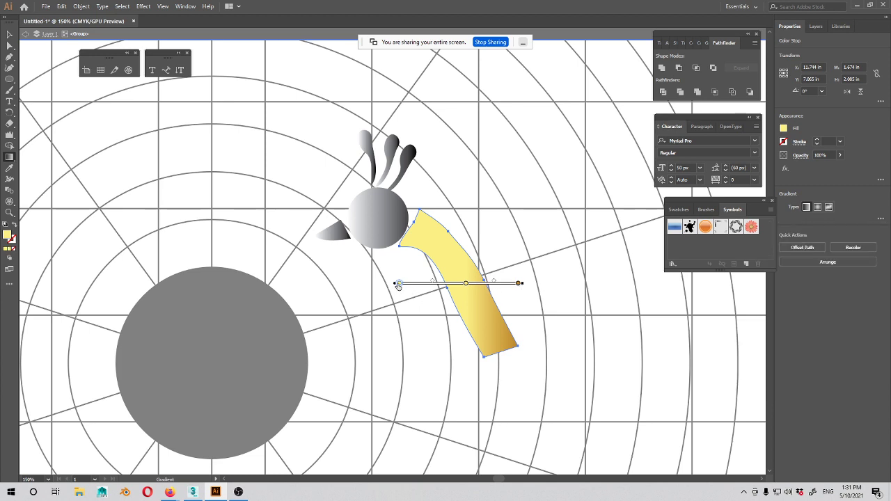
left_click_drag(401, 267, 402, 267)
left_click_drag(467, 284, 413, 284)
left_click_drag(469, 284, 455, 287)
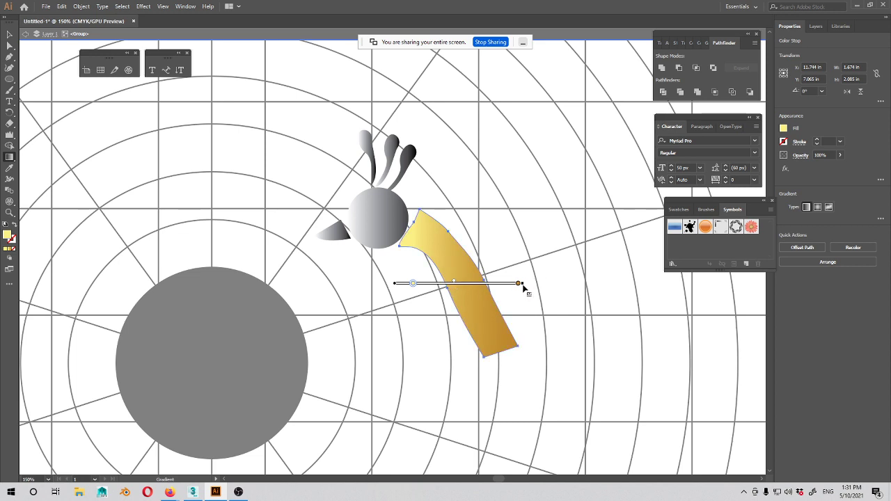
left_click_drag(525, 284, 507, 340)
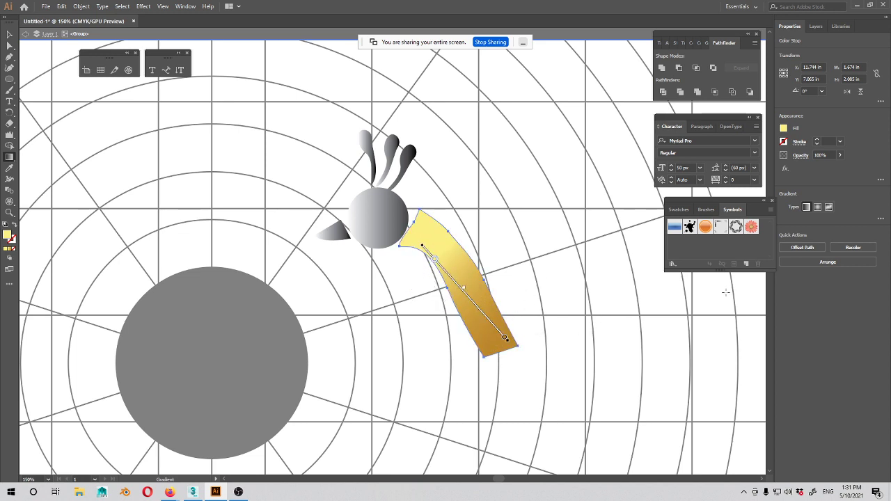
Step: Add a light yellow stop near 0% of the neck's gradient and leave the isolated group
left_click(881, 219)
left_click_drag(796, 292, 800, 292)
left_click(792, 292)
left_click(788, 308)
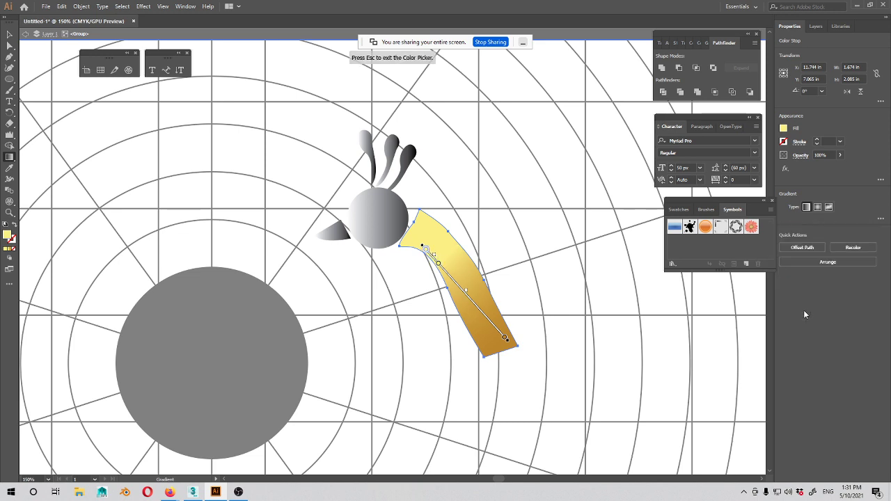
key("Escape")
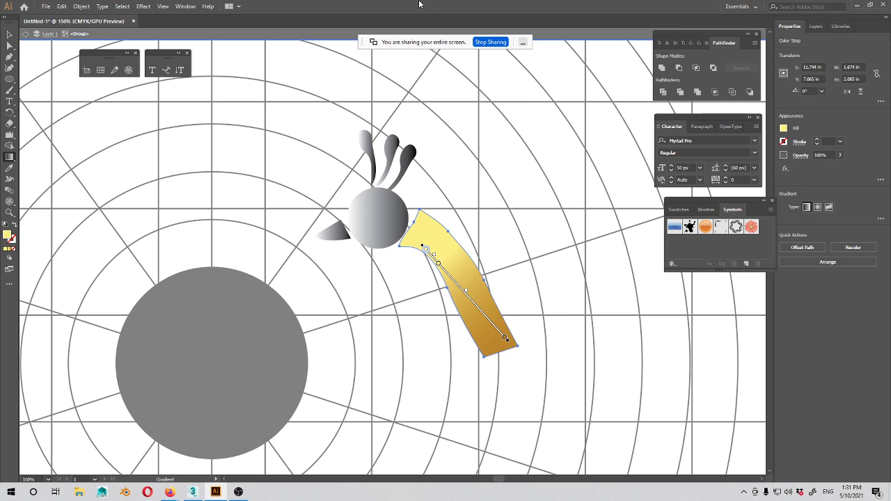
key("Escape")
key("Escape")
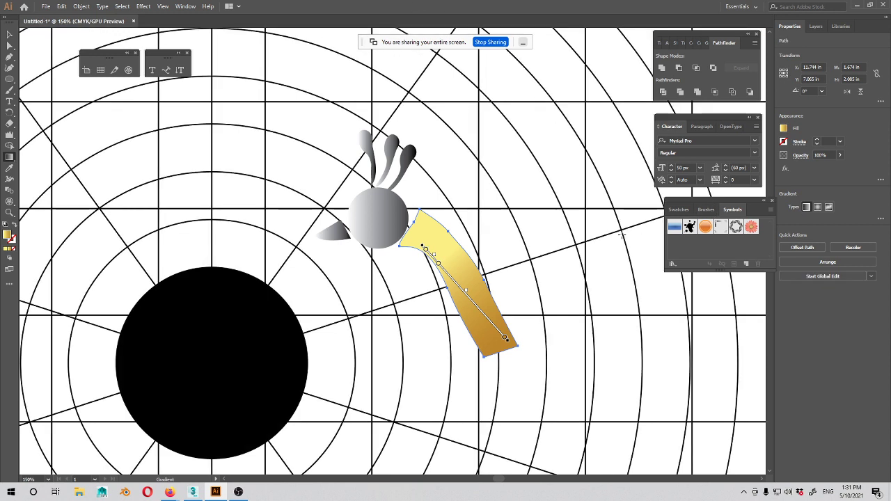
Step: Set the starting stop of the neck's gradient to an orange swatch and move the light yellow stop to about the middle
left_click(807, 207)
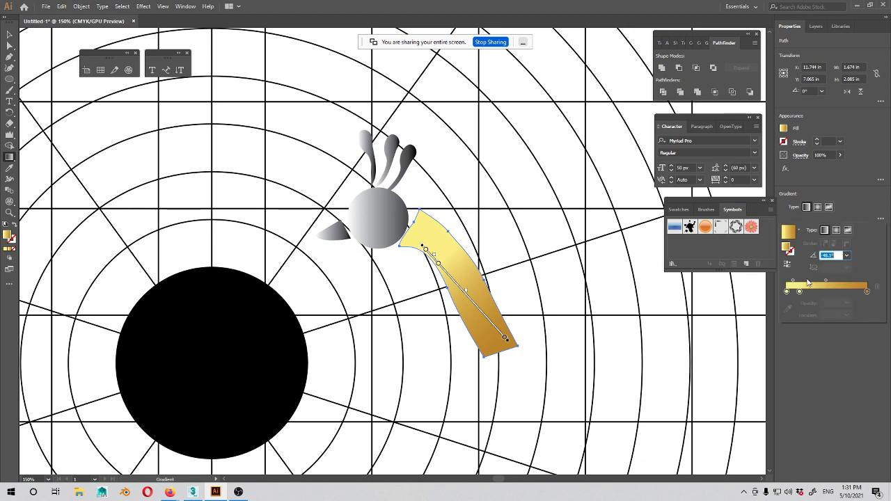
left_click(787, 292)
left_click(788, 309)
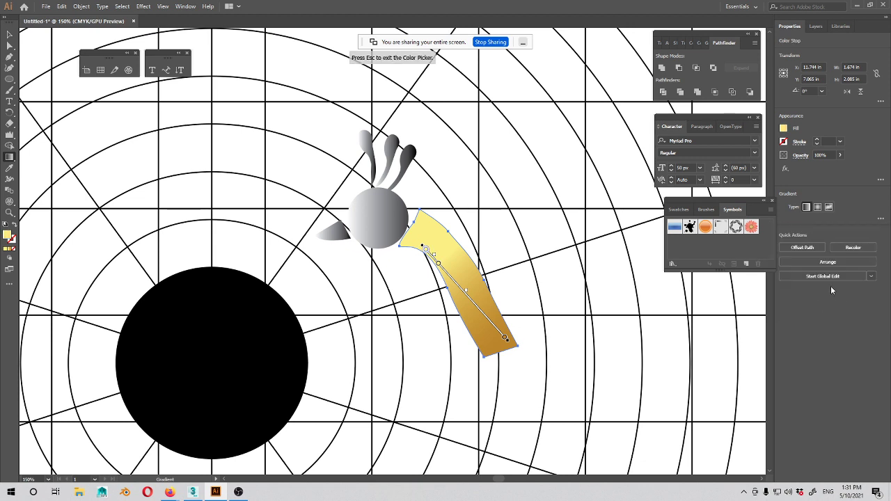
left_click(882, 220)
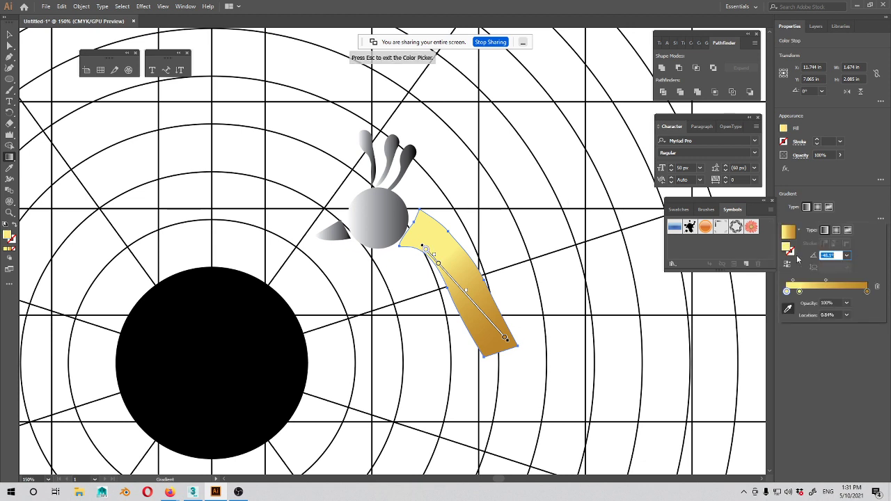
double_click(788, 292)
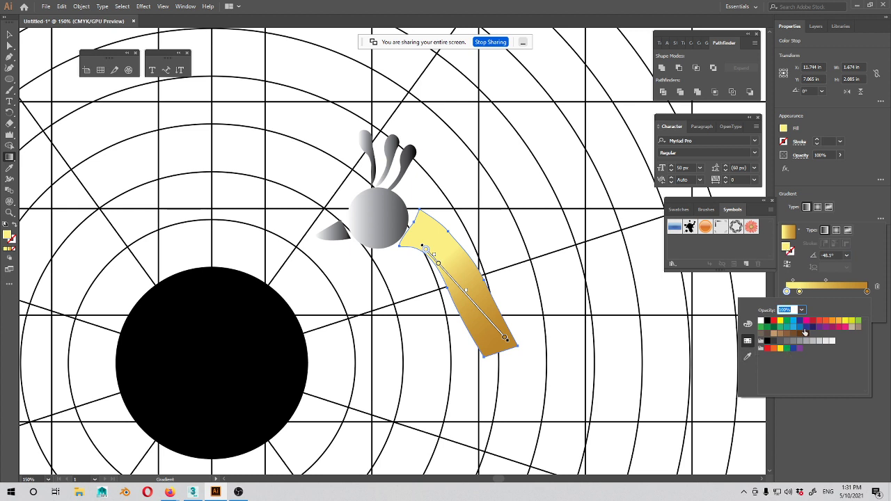
left_click(832, 321)
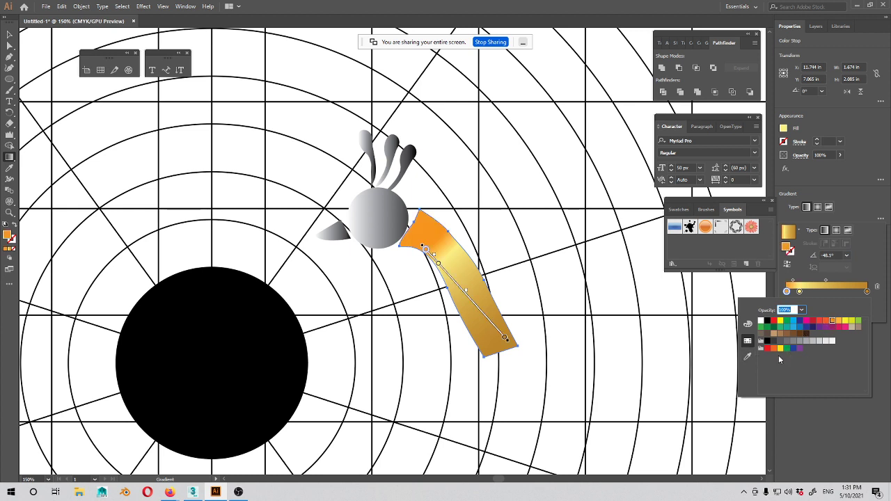
left_click(801, 294)
mouse_move(801, 293)
left_mouse_down()
mouse_move(835, 297)
mouse_move(847, 281)
mouse_move(803, 282)
left_mouse_up()
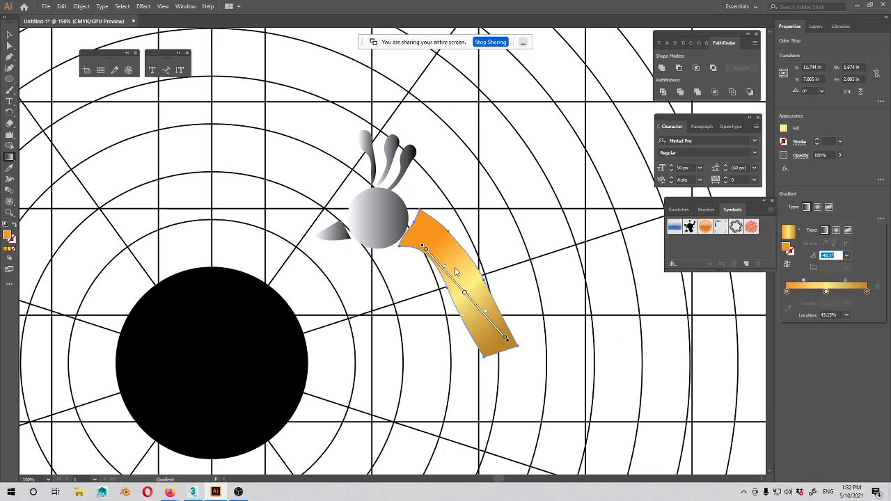
left_click(10, 32)
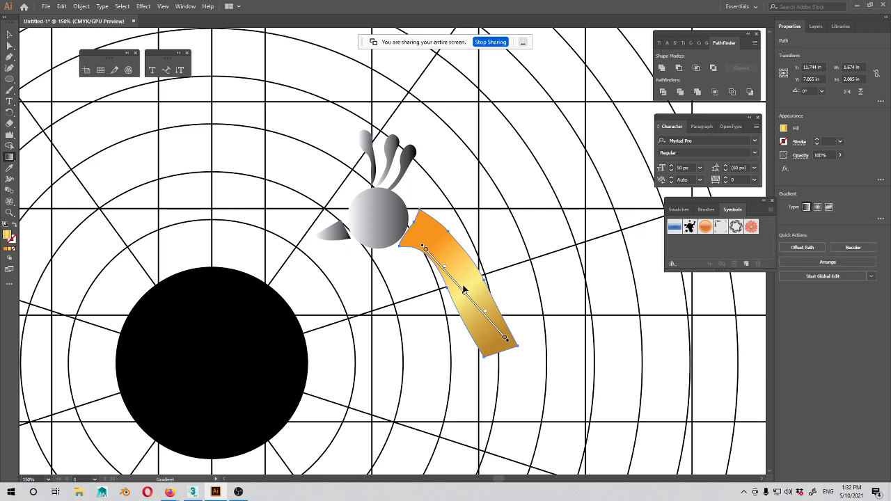
Step: Rotate the gradient to about -60° along the neck and shift its blend midpoints towards both ends to widen the yellow area
left_click_drag(411, 232, 492, 322)
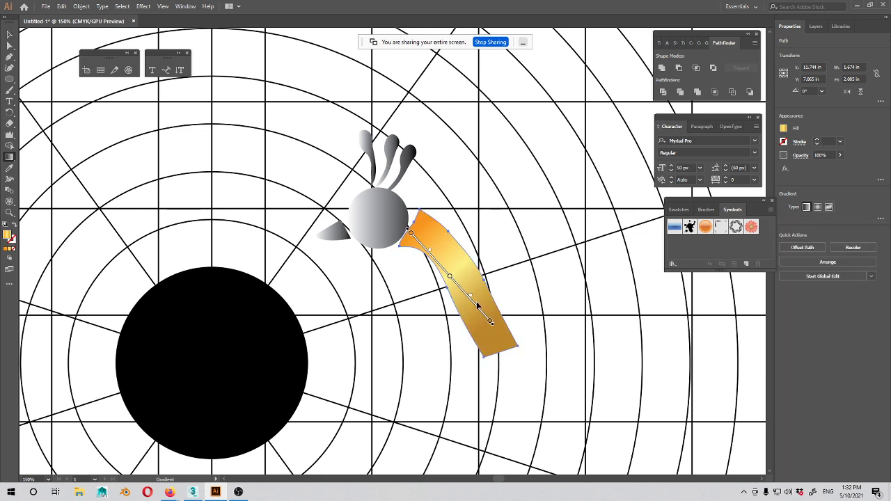
left_click(490, 323)
mouse_move(494, 325)
left_mouse_down()
mouse_move(486, 340)
mouse_move(491, 373)
left_mouse_up()
left_click_drag(460, 293, 467, 302)
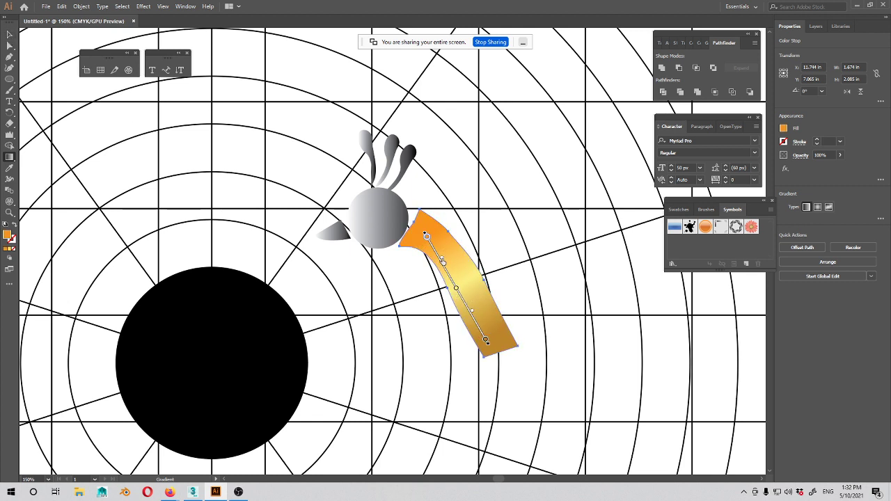
mouse_move(443, 262)
left_mouse_down()
mouse_move(434, 247)
mouse_move(441, 258)
left_mouse_up()
left_click_drag(473, 314, 479, 323)
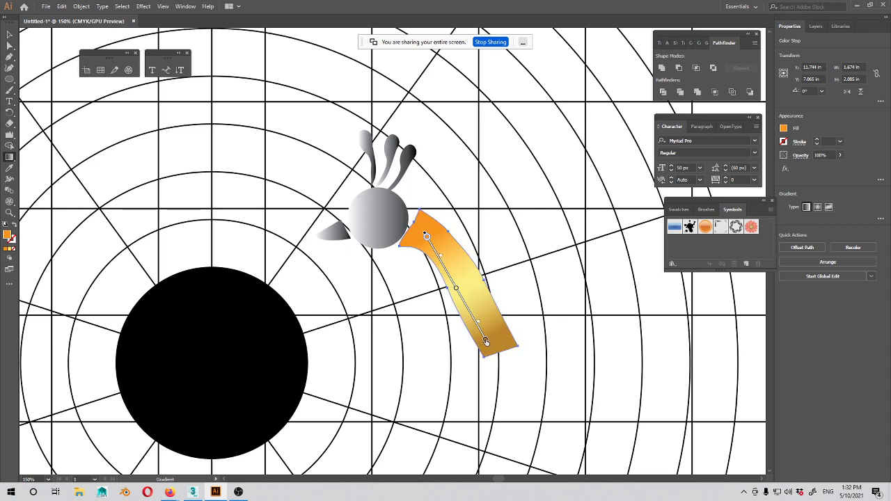
Step: Set the ending stop of the neck's gradient to a dark brown
left_click(881, 219)
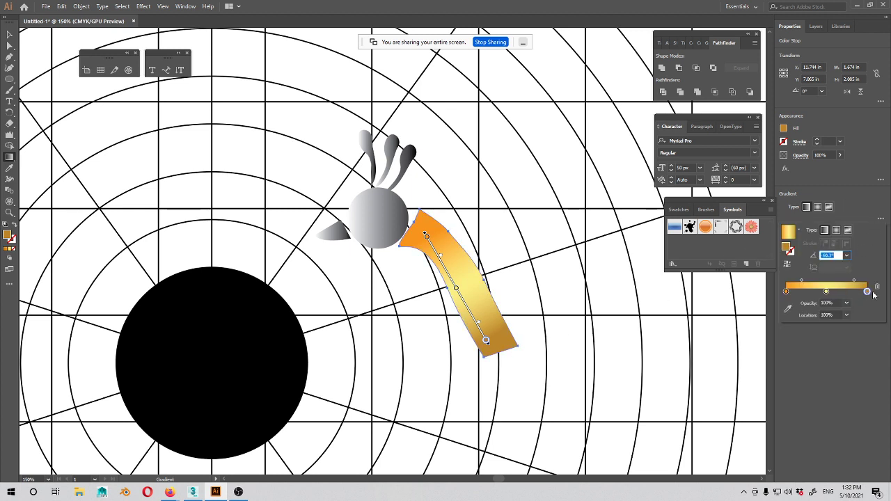
double_click(784, 249)
type("915E14")
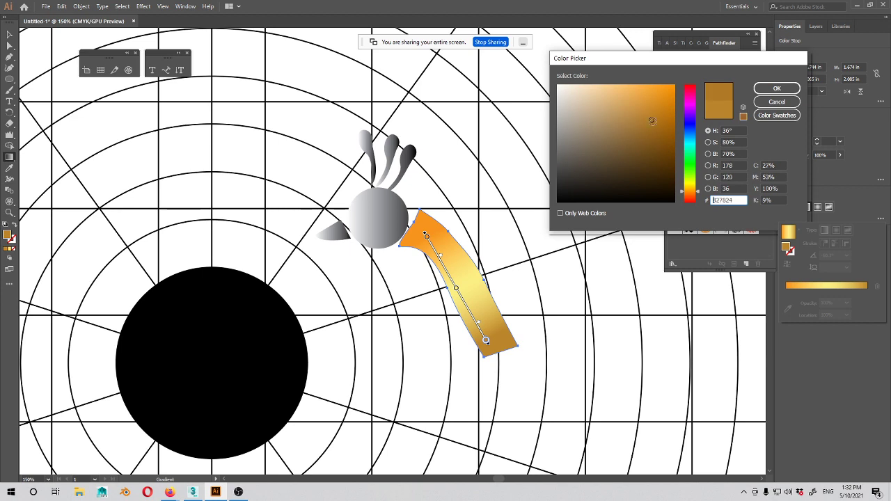
left_click(777, 88)
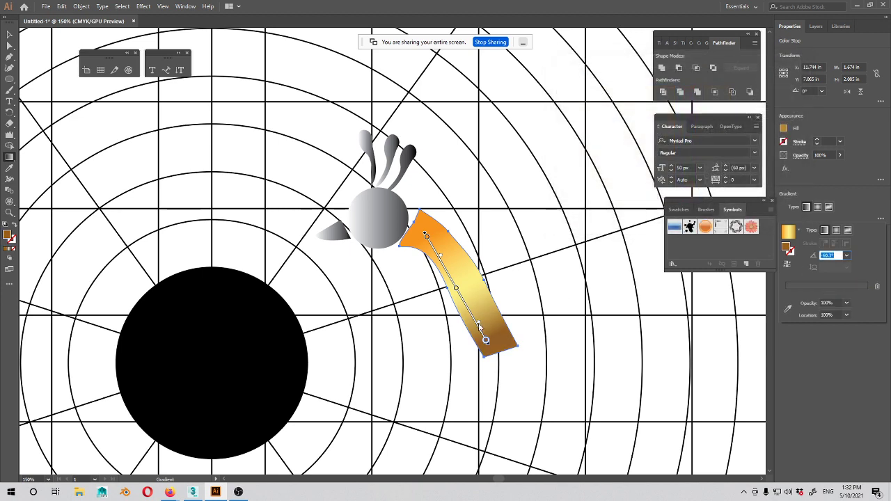
Step: Brighten the ending stop of the neck's gradient to a lighter orange-brown
double_click(787, 248)
left_click_drag(656, 137, 655, 106)
left_click(777, 88)
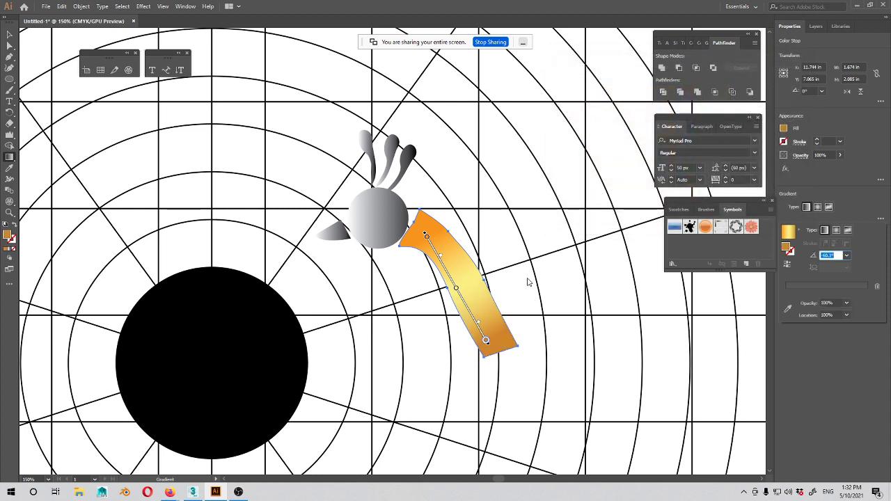
Step: Apply the neck's gradient to the head circle and its attached crest feather with the Eyedropper
left_click(9, 34)
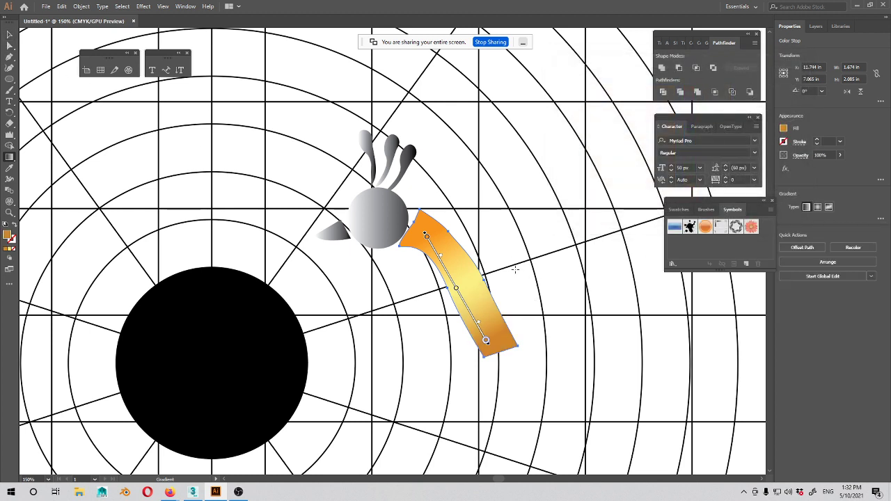
left_click(9, 35)
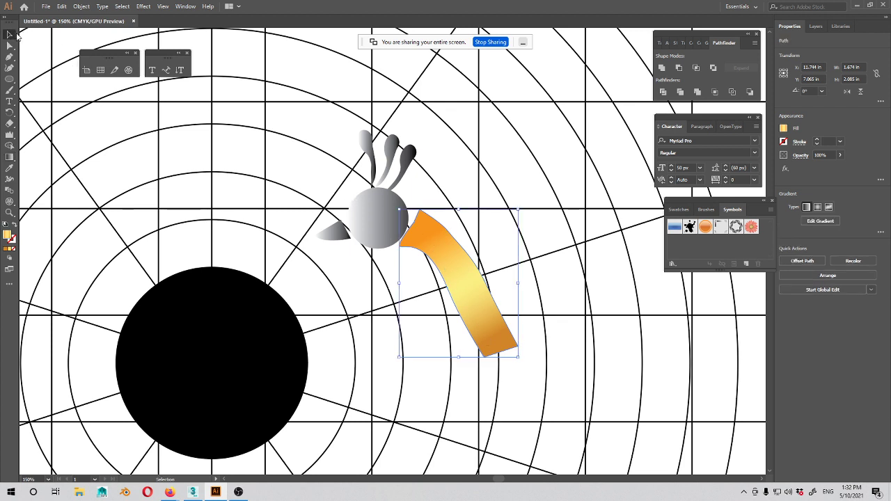
left_click(383, 226)
double_click(378, 224)
left_click(378, 223)
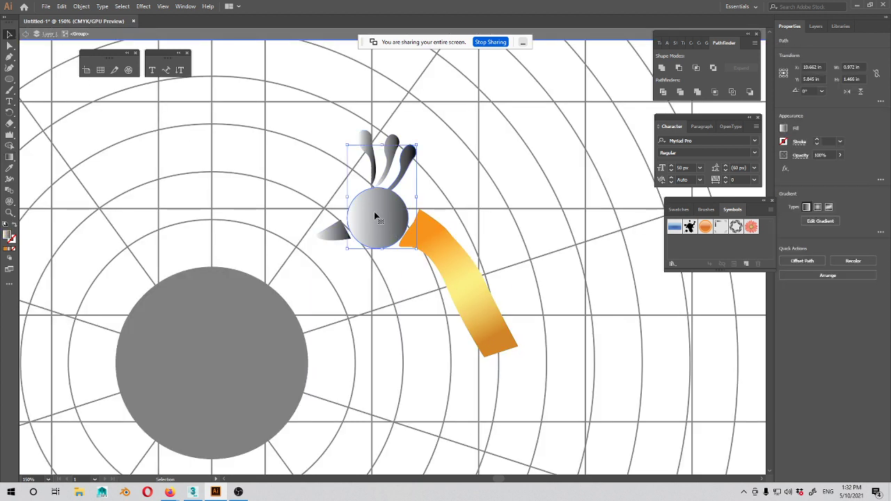
key("i")
left_click(464, 260)
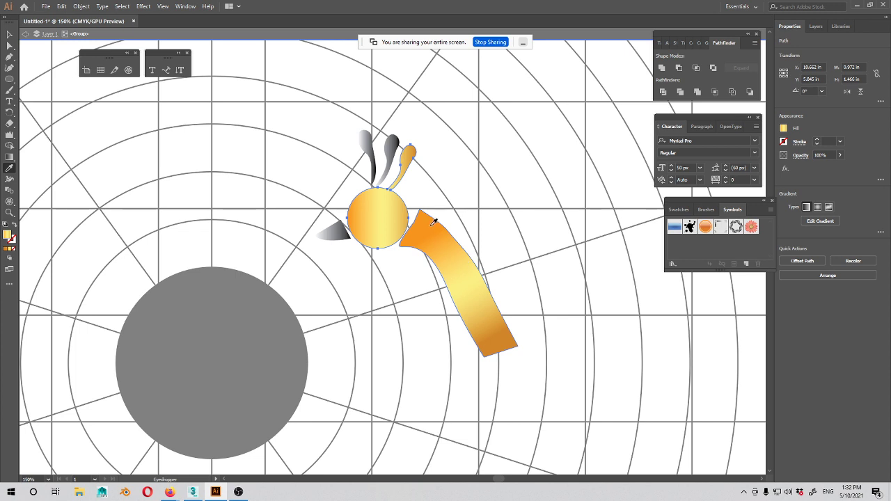
Step: Copy the neck's gradient onto the two remaining grey crest feathers
key("v")
left_click(390, 162)
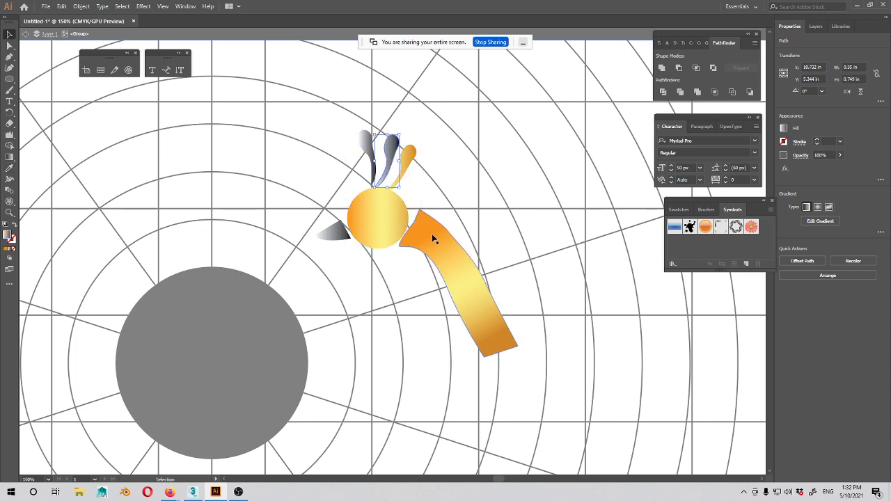
key("i")
left_click(457, 239)
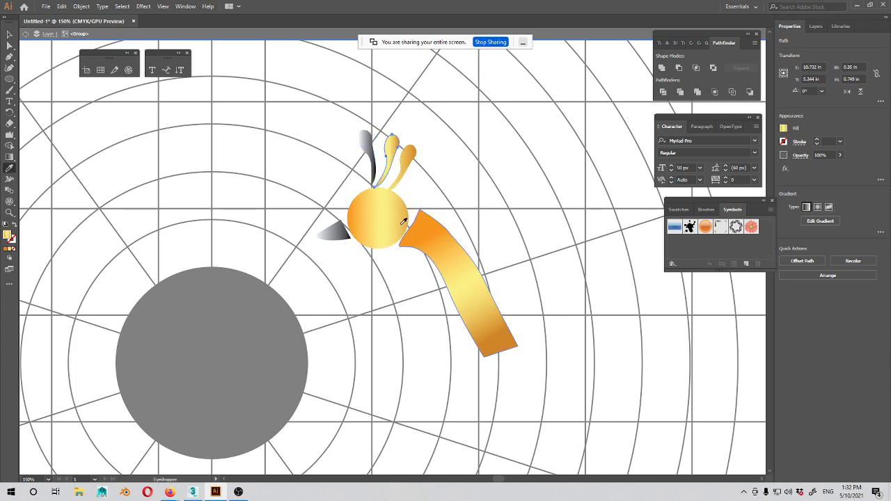
key("v")
left_click(363, 148)
key("i")
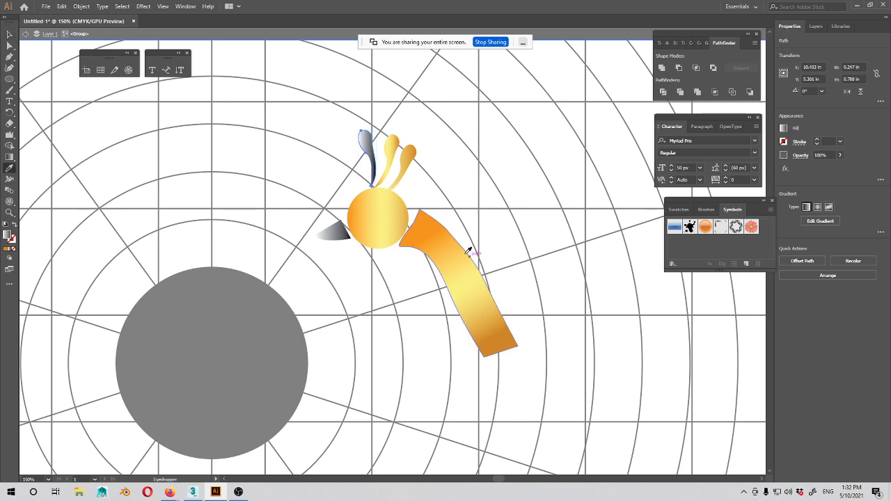
left_click(468, 250)
Step: Copy the neck's gradient onto the beak and leave the group's isolation mode
key("v")
left_click(325, 231)
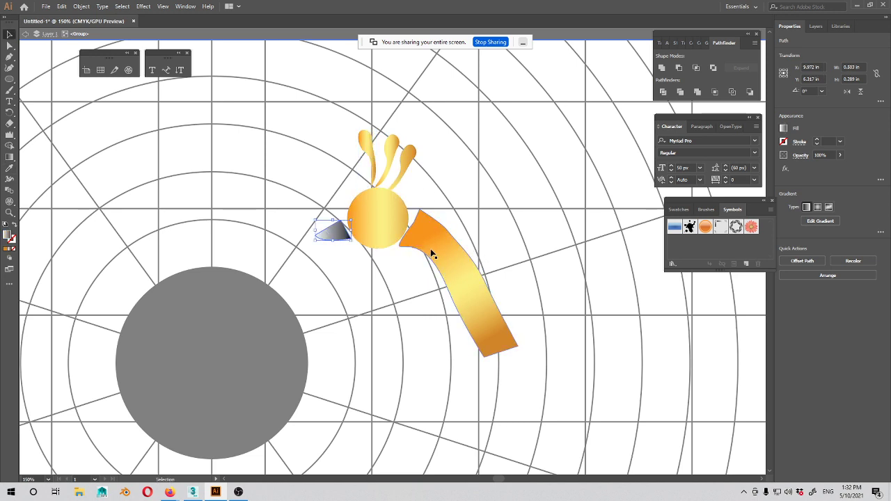
key("i")
left_click(439, 268)
key("v")
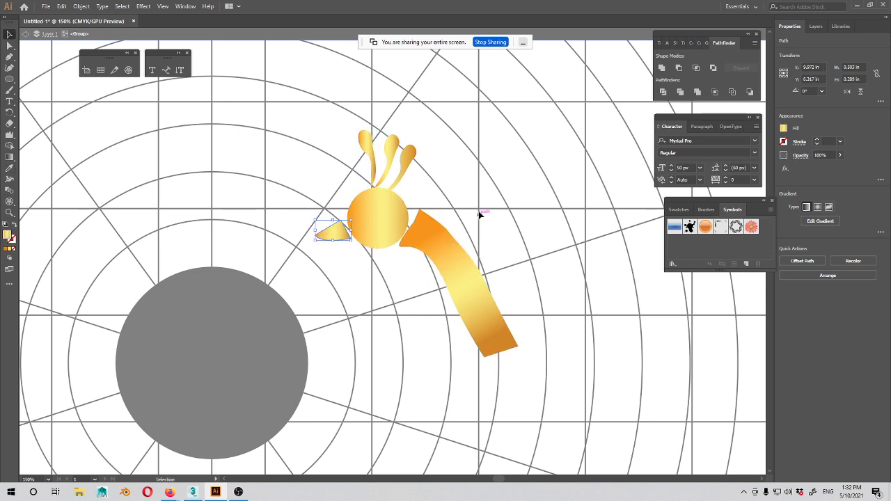
double_click(470, 185)
Step: Scale the whole peacock group down to about 0.99 x 1.10 in and place it inside the black circle
left_click(438, 262)
left_click_drag(441, 266, 370, 330)
left_click_drag(450, 422, 382, 348)
left_click_drag(358, 308, 309, 320)
left_click(479, 354)
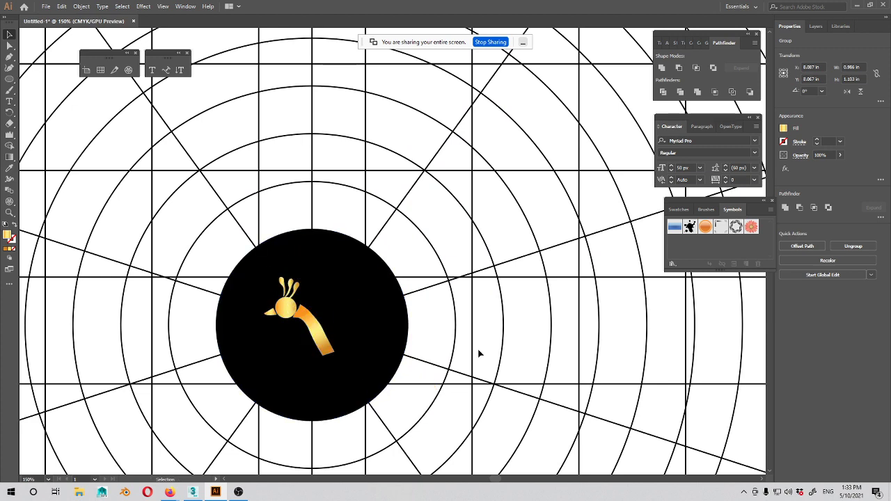
Step: Isolate the neck in the group and adjust the curve handle of the anchor point on its inner edge
left_click_drag(448, 411, 510, 364)
left_click(383, 292)
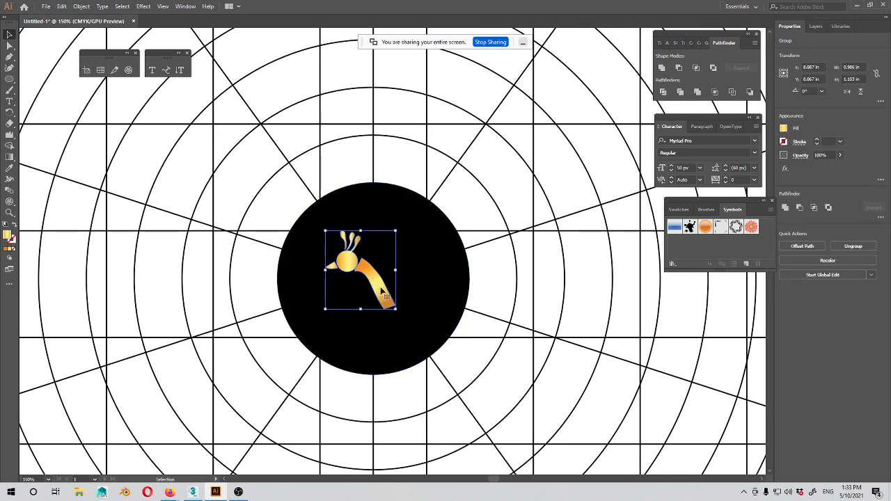
double_click(381, 291)
left_click(382, 289)
scroll(381, 289, "up", 1)
scroll(385, 291, "up", 2)
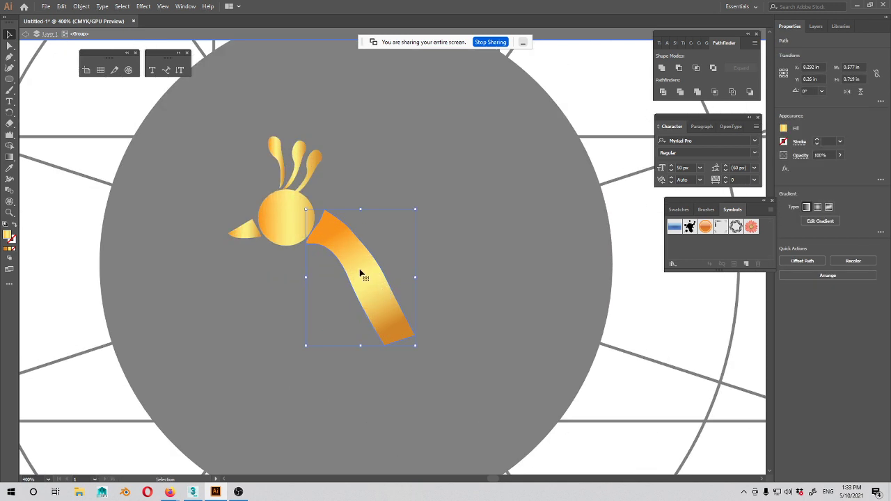
key("a")
left_click(354, 285)
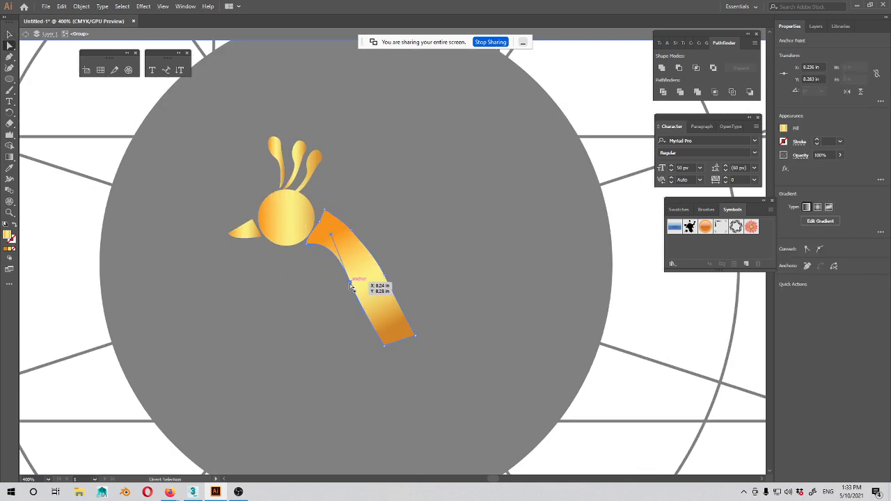
mouse_move(331, 236)
left_mouse_down()
mouse_move(332, 211)
mouse_move(314, 223)
mouse_move(322, 227)
left_mouse_up()
Step: Delete the upper anchor point on the neck's outer edge and bow that edge outward into a smooth curve
key("p")
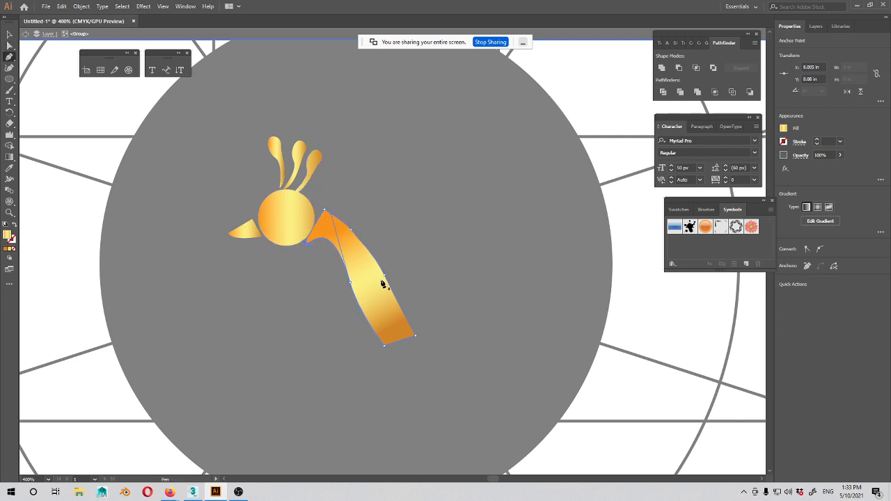
left_click(352, 231)
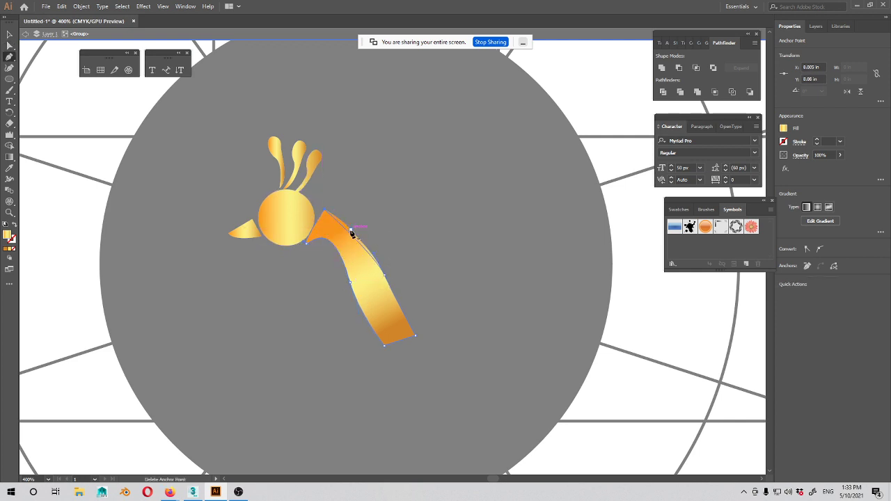
key("a")
left_click(376, 259)
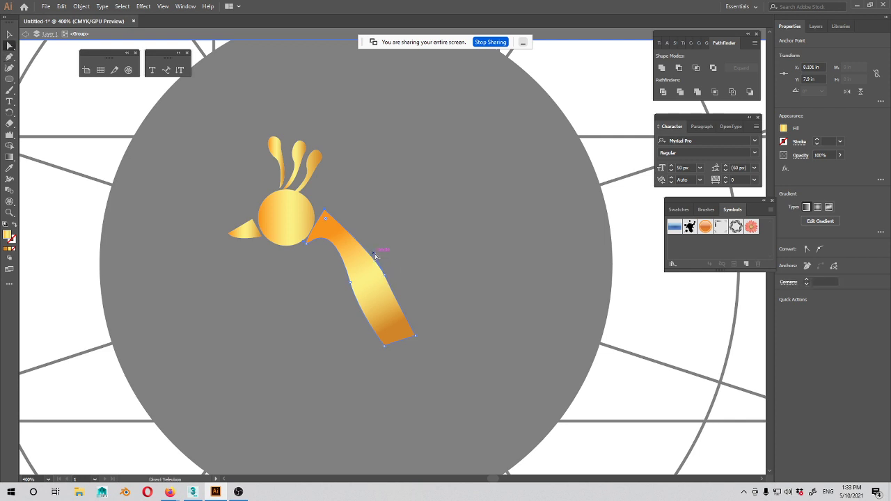
left_click_drag(374, 256, 372, 236)
Step: Reshape the neck's inner edge to make it slimmer, pull its upper corners against the head, and leave isolation mode
left_click(352, 280)
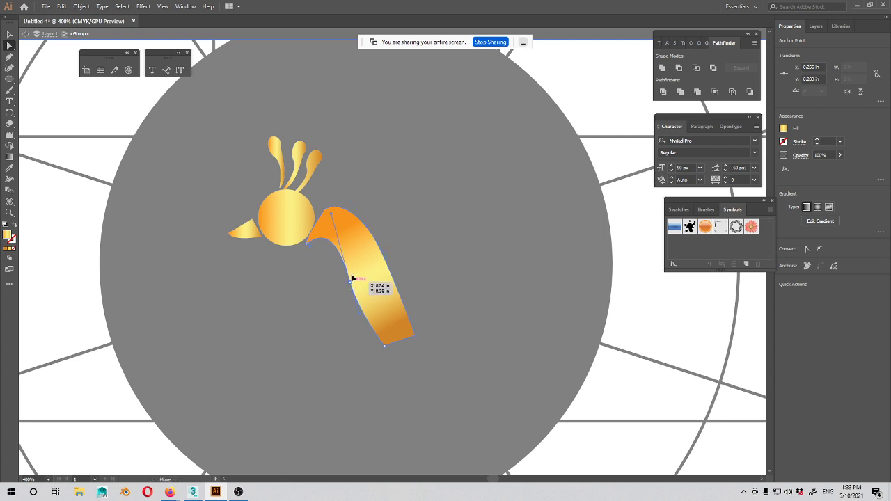
left_click_drag(352, 279, 367, 265)
left_click_drag(374, 301, 350, 242)
left_click_drag(327, 211, 311, 212)
left_click_drag(308, 249, 309, 237)
key("v")
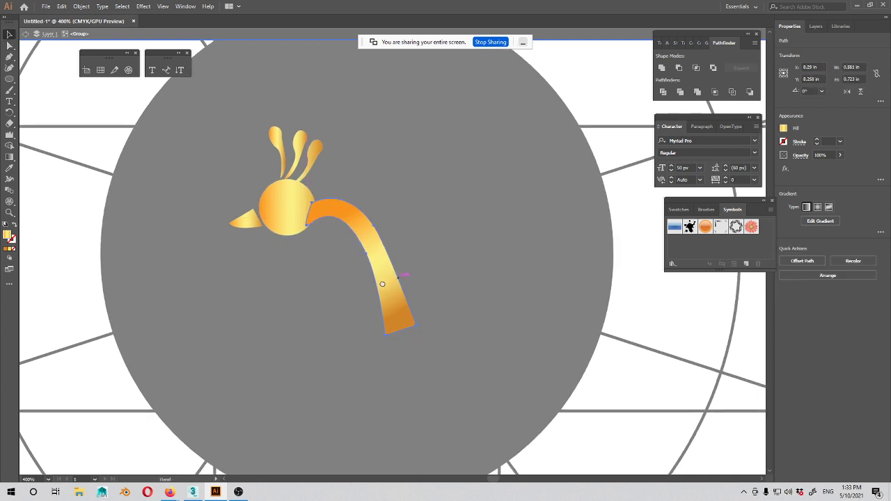
scroll(383, 279, "down", 1)
left_click(648, 339)
double_click(712, 296)
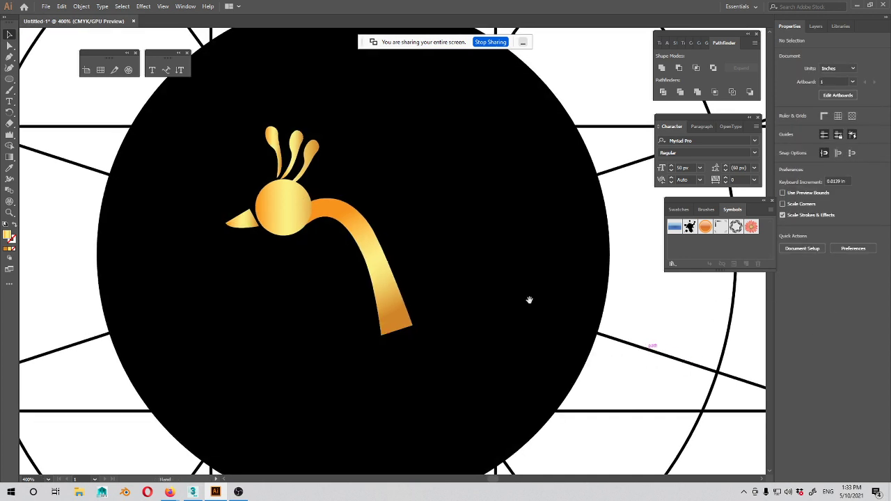
left_click_drag(518, 346, 504, 338)
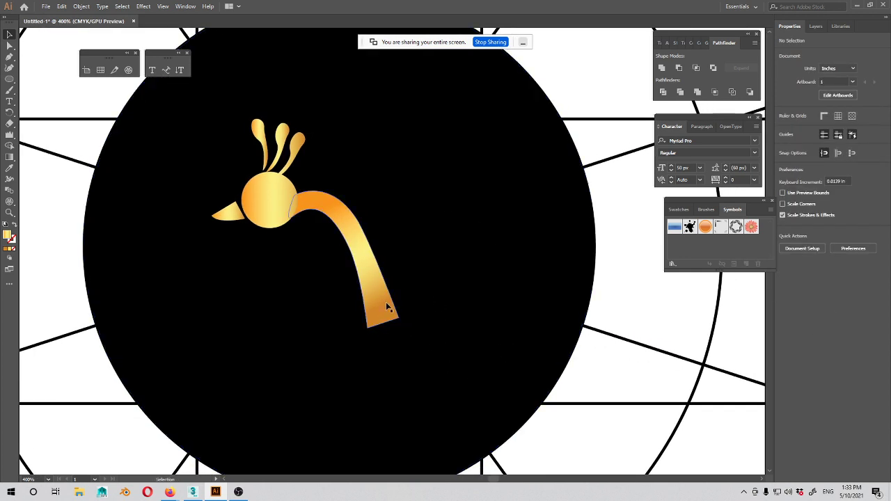
left_click(386, 305)
key("a")
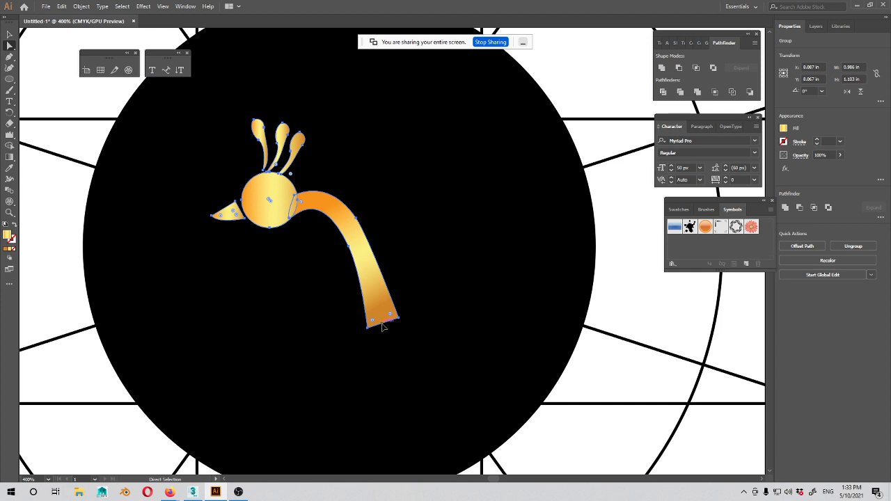
left_click_drag(382, 324, 375, 290)
key("ctrl+z")
double_click(379, 314)
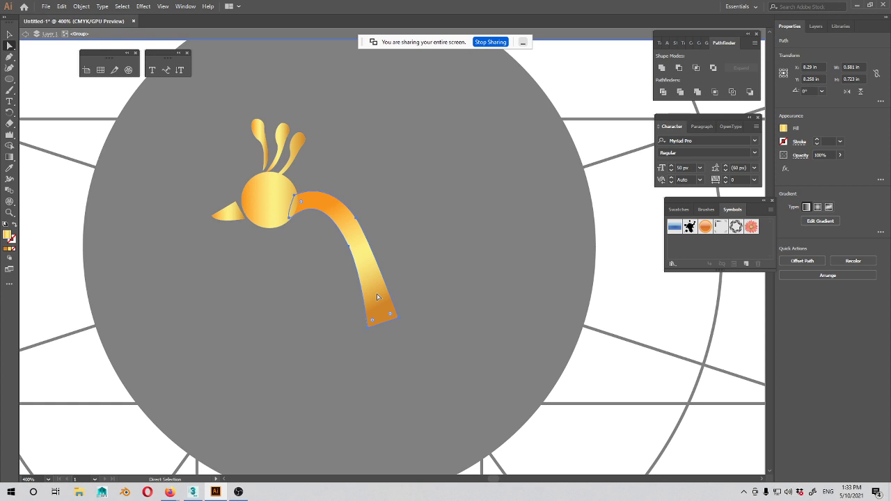
left_click(9, 35)
double_click(34, 95)
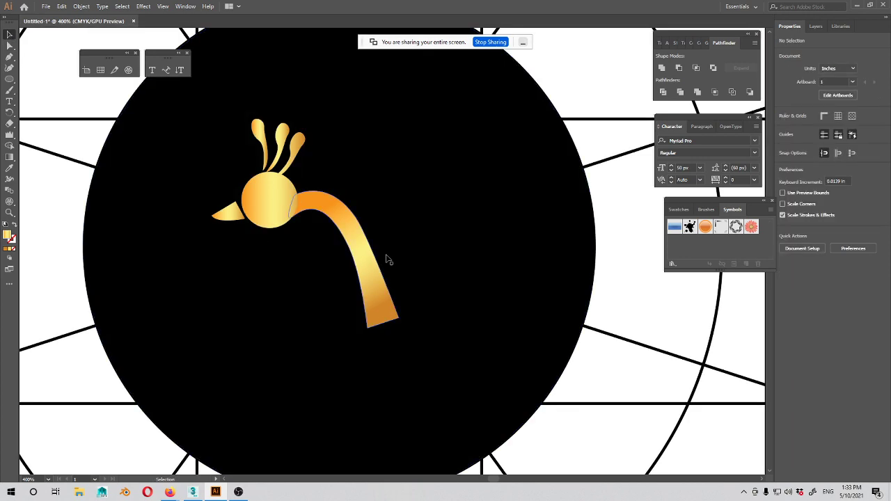
Step: Add the text "[,]" in the empty area between the logo type list and the artboard
key("space")
left_click_drag(524, 289, 364, 291)
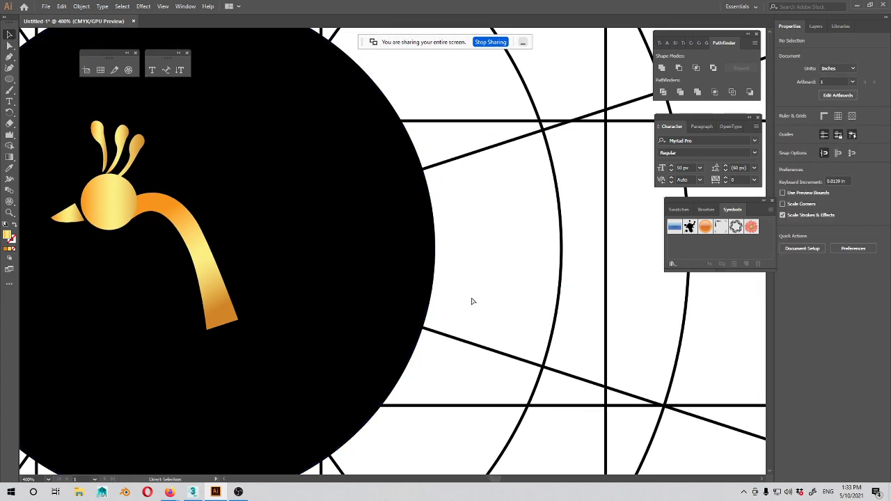
key("ctrl+minus")
key("ctrl+minus")
key("space")
left_click_drag(514, 338, 342, 361)
left_click_drag(655, 278, 422, 323)
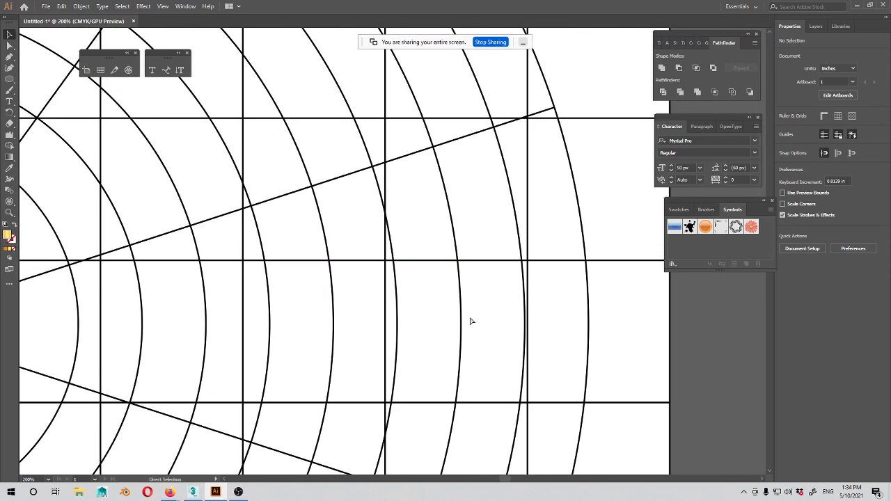
key("ctrl+minus")
left_click_drag(186, 307, 696, 307)
left_click_drag(263, 303, 382, 296)
key("t")
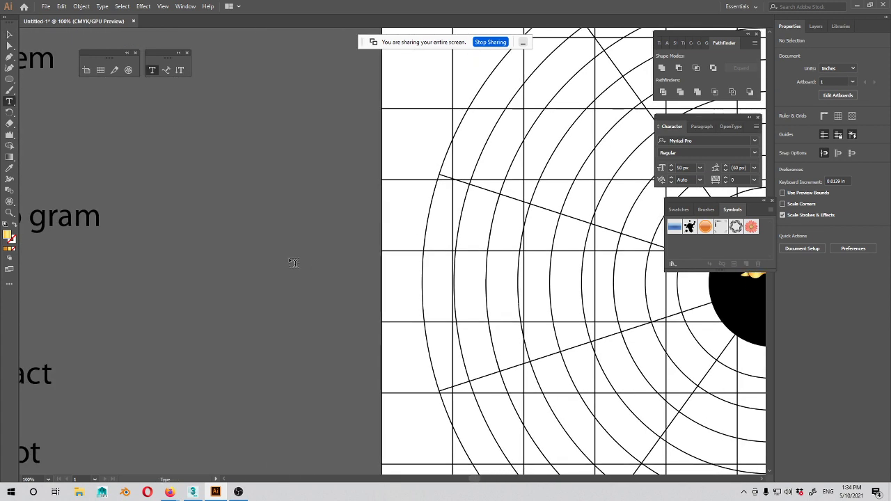
left_click(244, 235)
key("BackSpace")
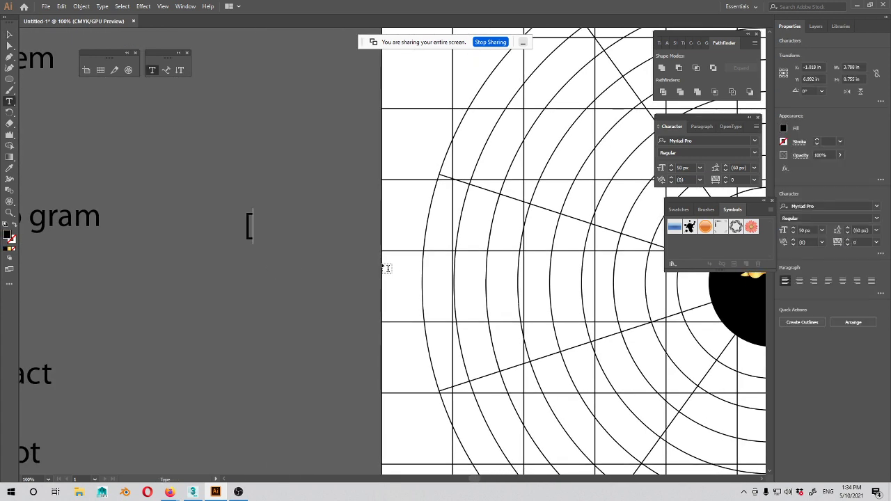
type("[,]")
Step: Draw an ellipse about 1.34 x 1.41 in above the bracket text and fill it with pinkish red
left_click(10, 78)
left_click_drag(240, 136, 304, 203)
key("v")
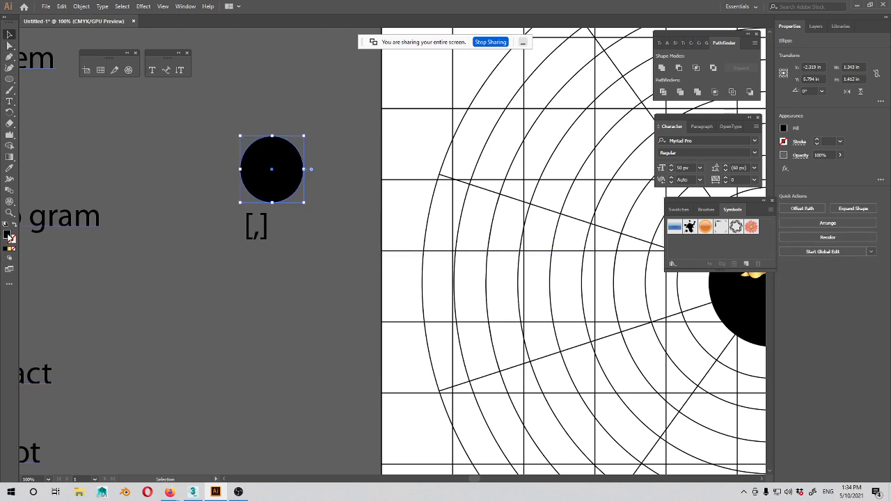
double_click(10, 237)
left_click(647, 107)
left_click(786, 88)
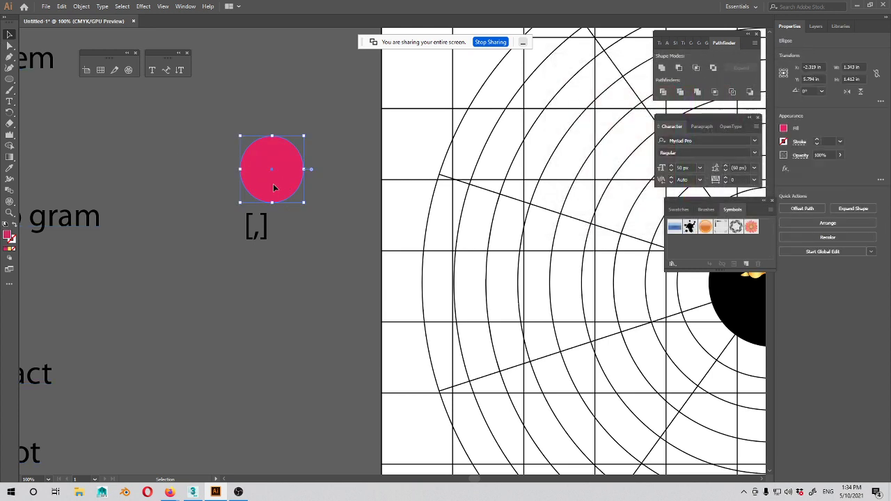
Step: Duplicate the red ellipse so the copy overlaps it on the right, and fill the copy with green 2BE055
left_click_drag(273, 193, 313, 199)
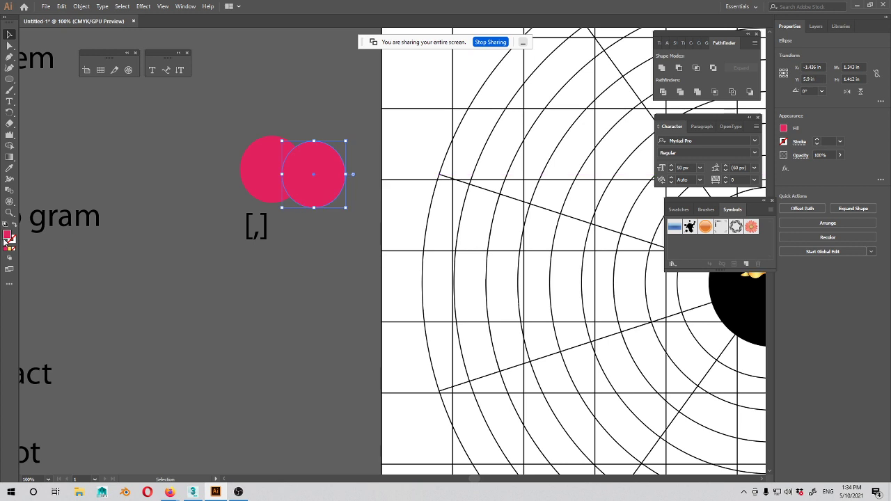
double_click(7, 237)
left_click(695, 166)
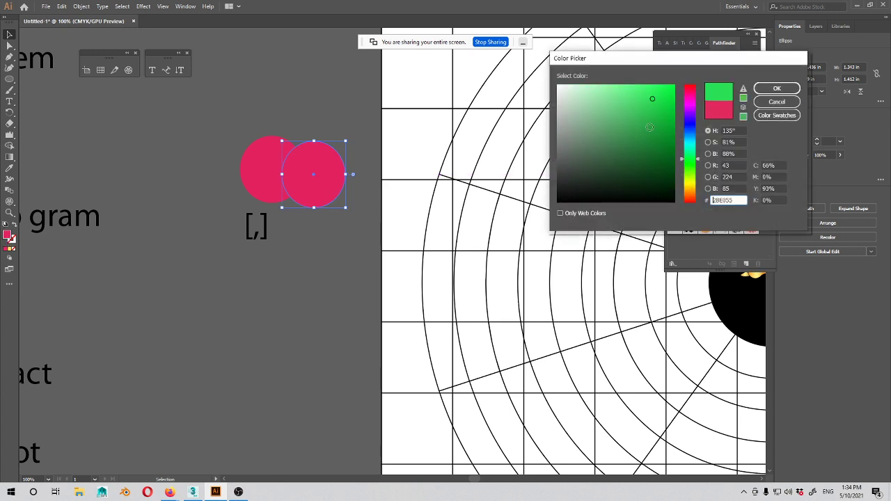
left_click(777, 89)
Step: Move the green ellipse slightly towards the red one so that they overlap more
left_click(276, 293)
left_click_drag(277, 293, 319, 313)
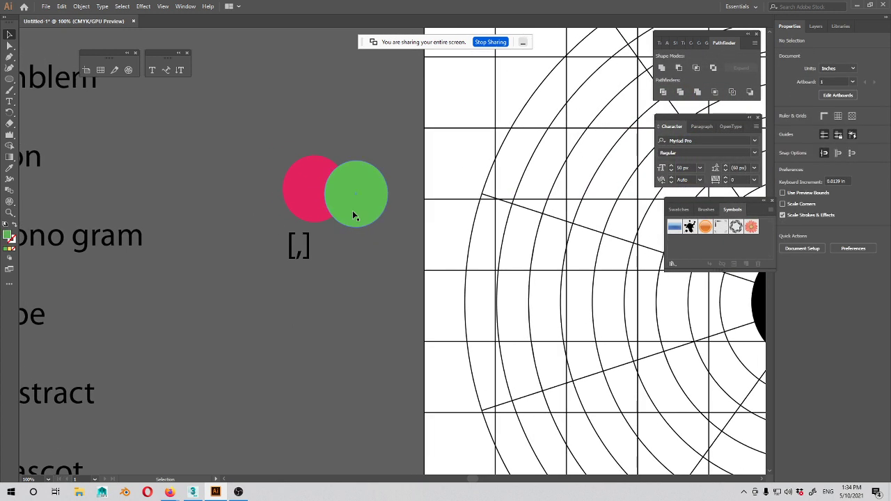
left_click(361, 209)
left_click_drag(362, 210, 341, 206)
left_click(352, 235)
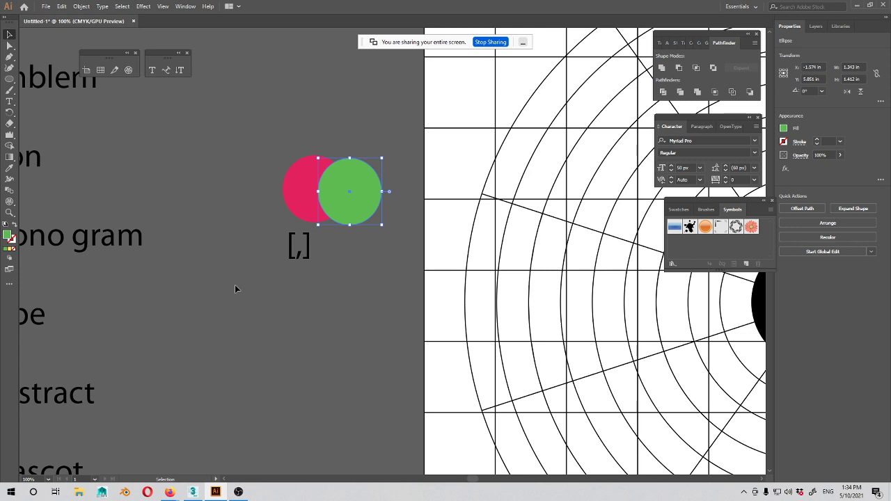
Step: Send the green ellipse backward behind the red one, and bring it forward again
left_click(440, 348)
left_click(366, 193)
key("a")
key("ctrl+bracketleft")
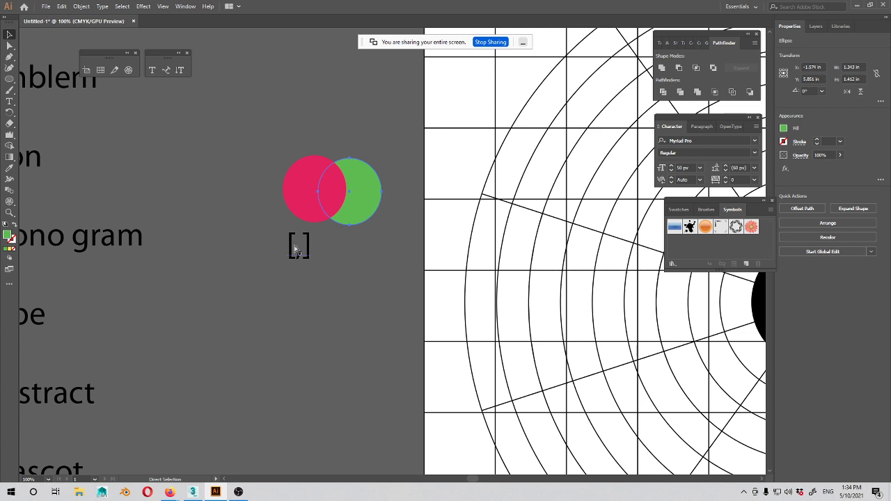
key("v")
key("a")
key("ctrl+bracketright")
key("v")
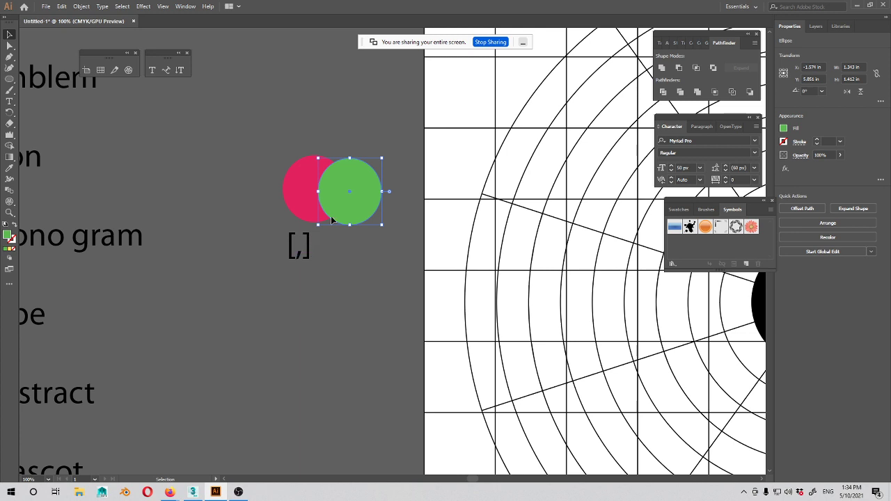
Step: Alternate the green ellipse repeatedly between one level behind and one level in front of the red ellipse, leaving it in front
key("a")
key("ctrl+bracketleft")
key("ctrl+bracketright")
key("ctrl+bracketleft")
key("ctrl+bracketright")
key("ctrl+bracketleft")
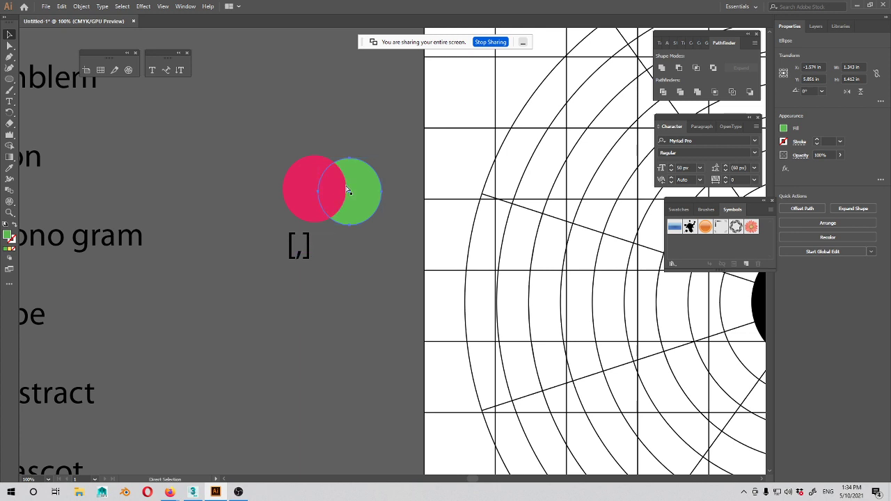
key("ctrl+bracketright")
key("ctrl+bracketleft")
key("ctrl+bracketright")
key("ctrl+bracketleft")
key("ctrl+bracketright")
key("ctrl+bracketleft")
key("ctrl+bracketright")
left_click(386, 243)
left_click(351, 182)
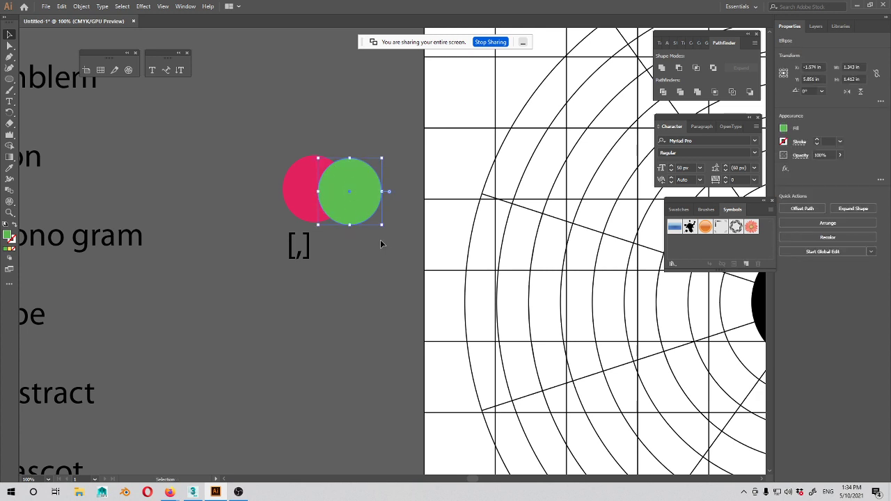
Step: Apply the Bring Forward arrange command to the green ellipse
left_click_drag(411, 270, 367, 280)
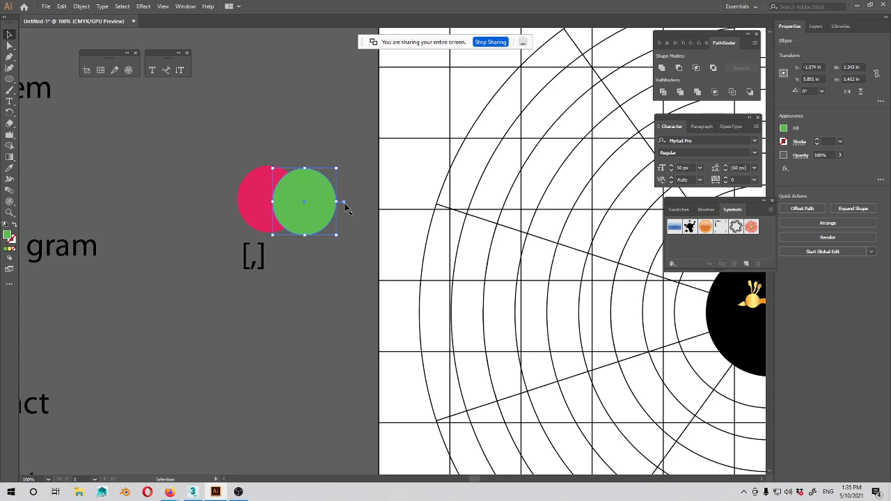
left_click(329, 282)
left_click(314, 221)
left_click(320, 297)
left_click(296, 230)
left_click(295, 256)
left_click(316, 202)
right_click(314, 203)
mouse_move(369, 345)
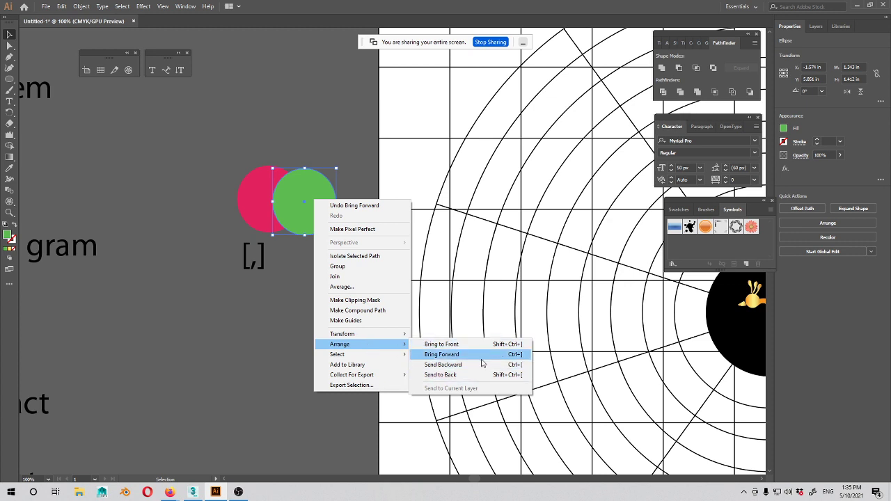
left_click(442, 355)
Step: Examine the Arrange commands available for the green ellipse, including Send Backward, without applying one
right_click(315, 203)
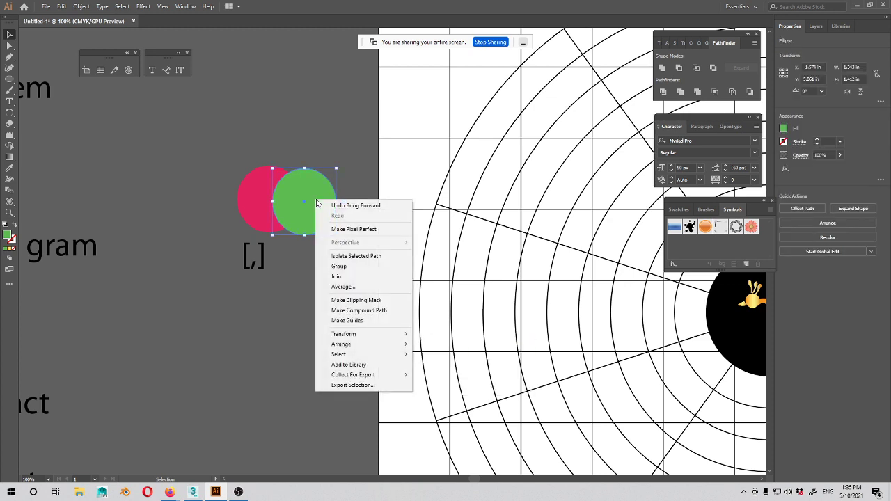
mouse_move(361, 348)
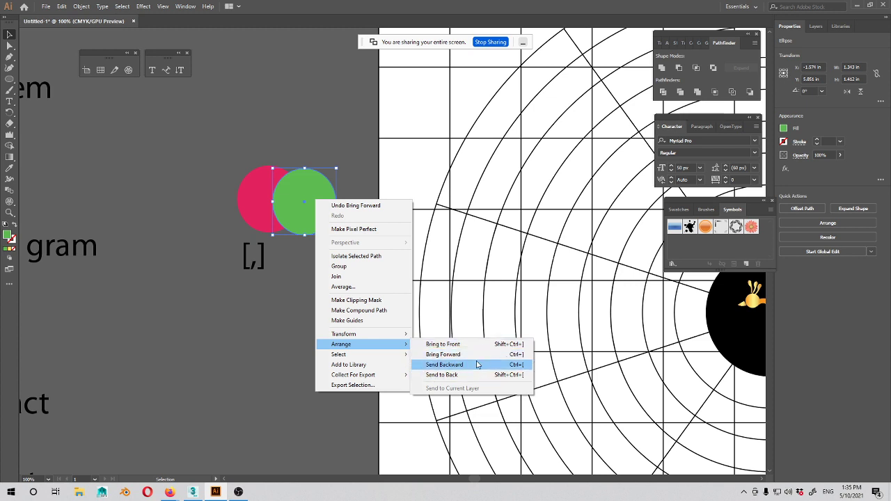
left_click(248, 321)
left_click(310, 201)
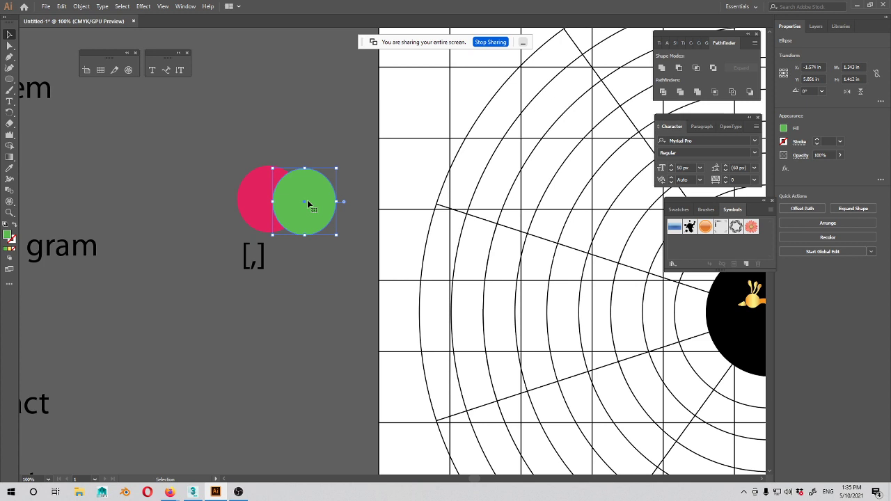
Step: Scale the green ellipse down to about 1.18 x 1.27 in while it still overlaps the red ellipse
left_click(381, 211)
left_click(299, 212)
left_click(261, 214)
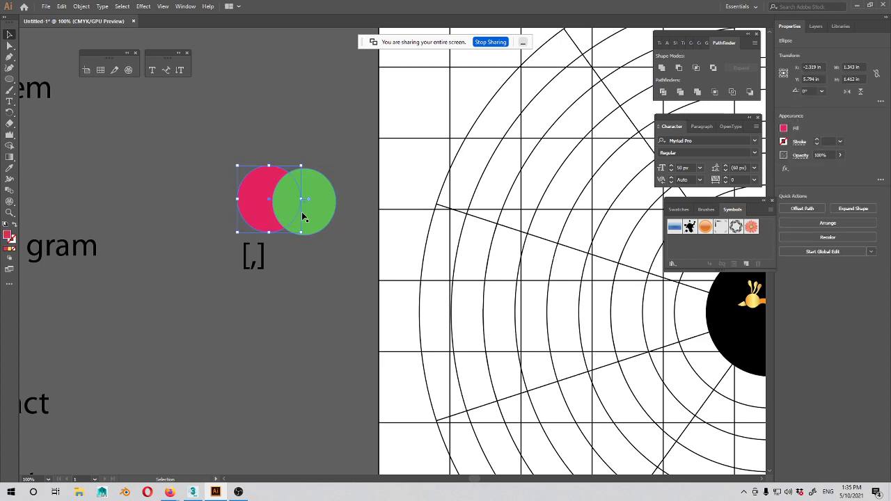
left_click(328, 227)
left_click_drag(360, 252, 327, 254)
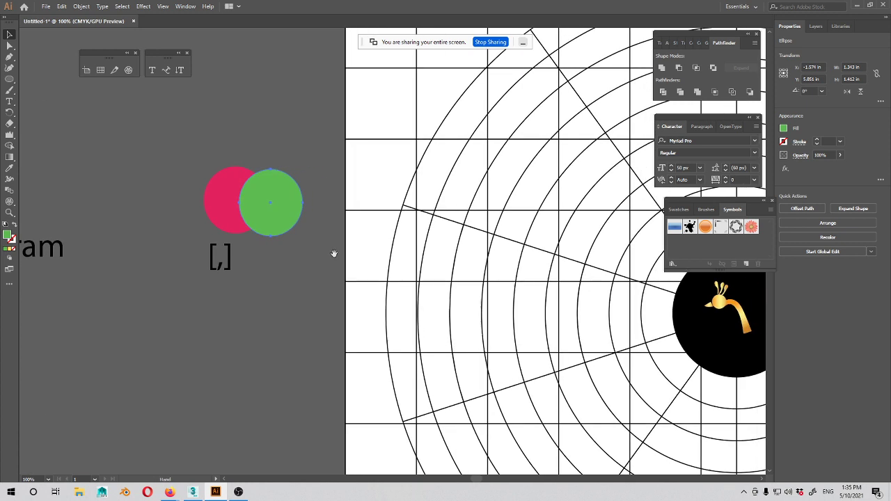
left_click_drag(272, 204, 258, 204)
left_click_drag(289, 236, 279, 216)
left_click_drag(304, 260, 262, 261)
left_click_drag(223, 216, 227, 217)
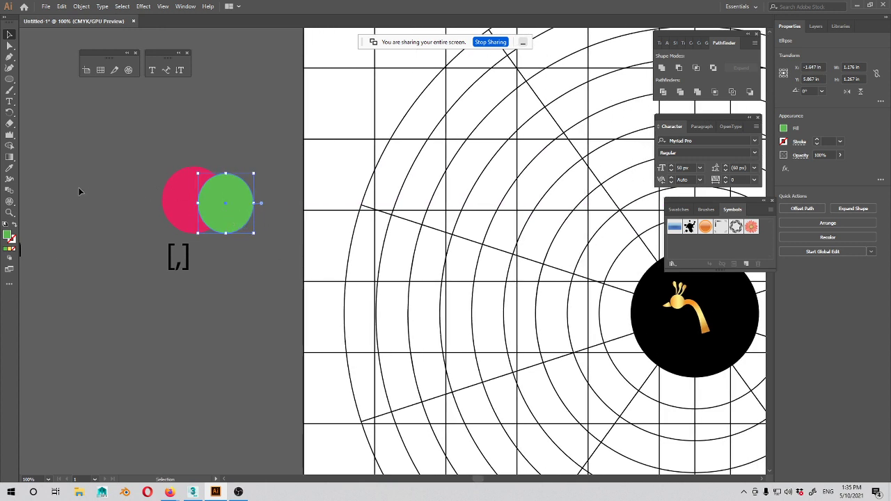
Step: Unite the red and green ellipses into one shape and round the two notches where they meet
left_click(178, 205, "shift")
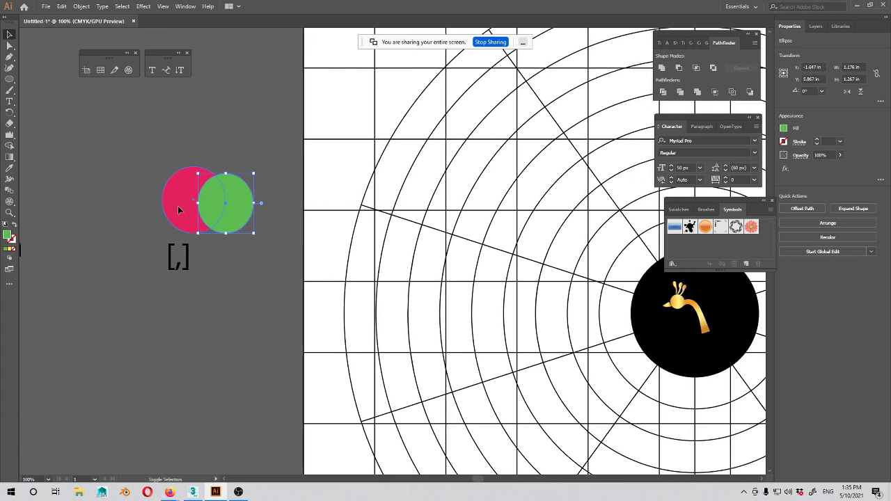
left_click(661, 68)
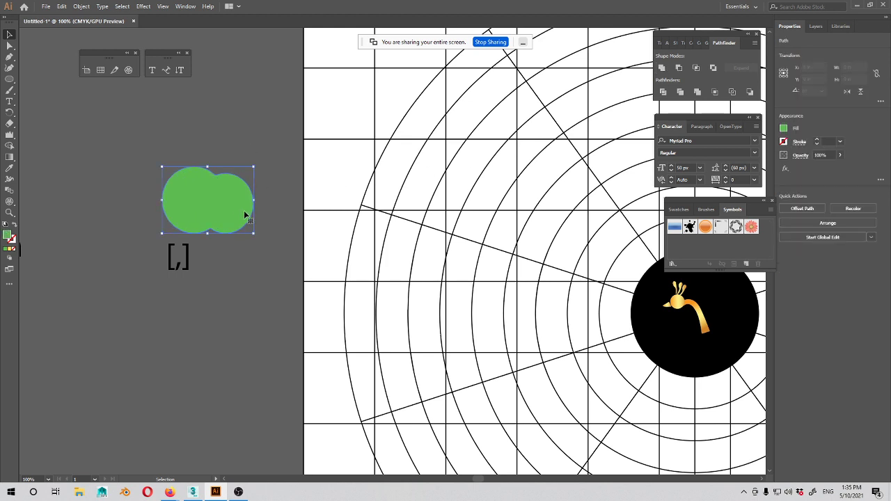
key("a")
left_click(218, 176)
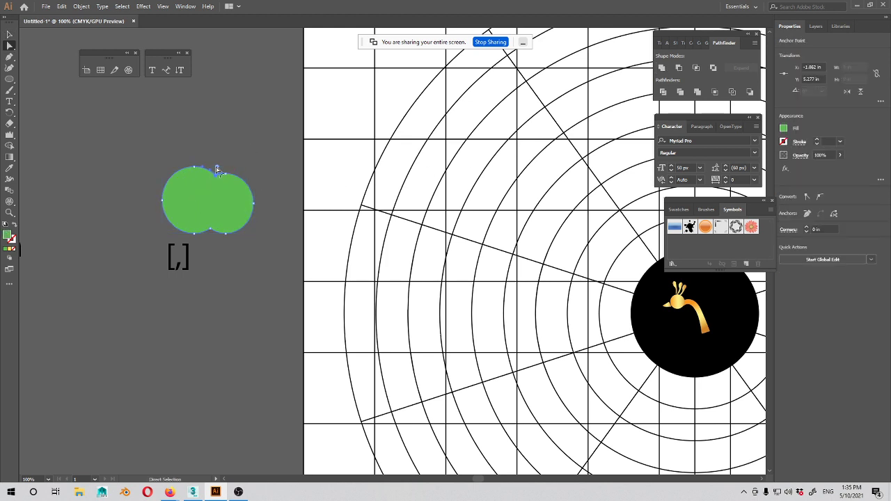
left_click(210, 229)
left_click_drag(210, 239, 258, 248)
Step: Convert the united shape's rightmost anchor to a corner and pull it outward and up into a pointed tip
key("shift+c")
left_click(254, 202)
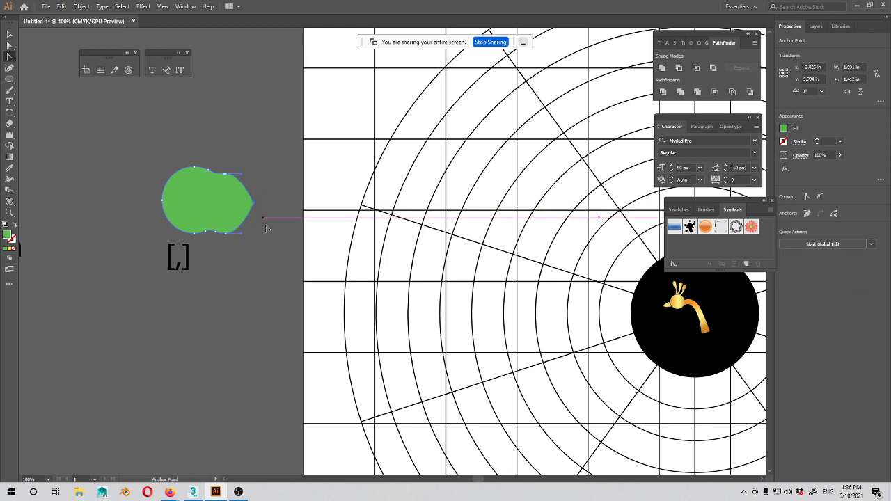
key("v")
key("a")
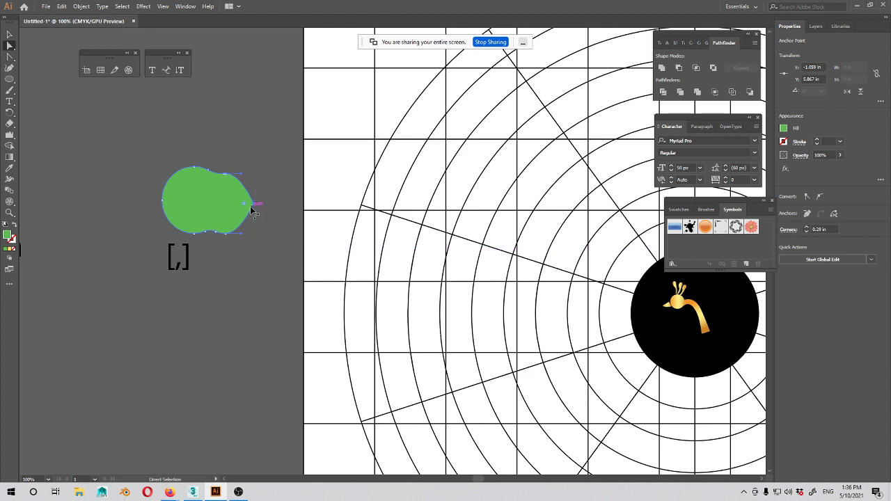
left_click_drag(255, 205, 224, 177)
key("p")
left_click(223, 176)
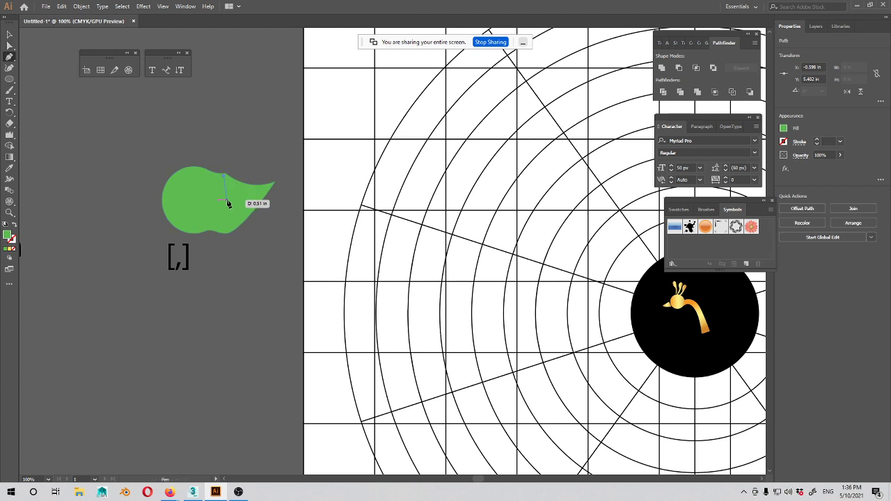
key("ctrl+z")
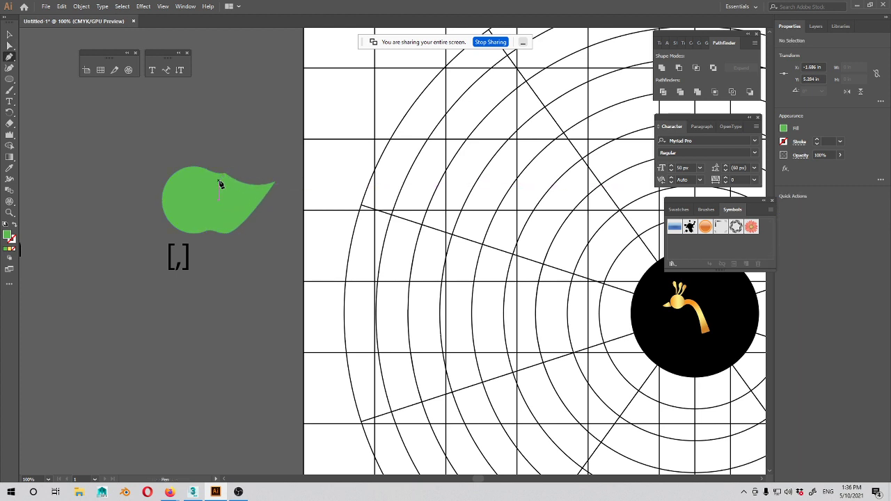
Step: Delete the extra anchors at the upper edge's dip and bend that edge into a smooth concave curve towards the tip
left_click(225, 193, "ctrl")
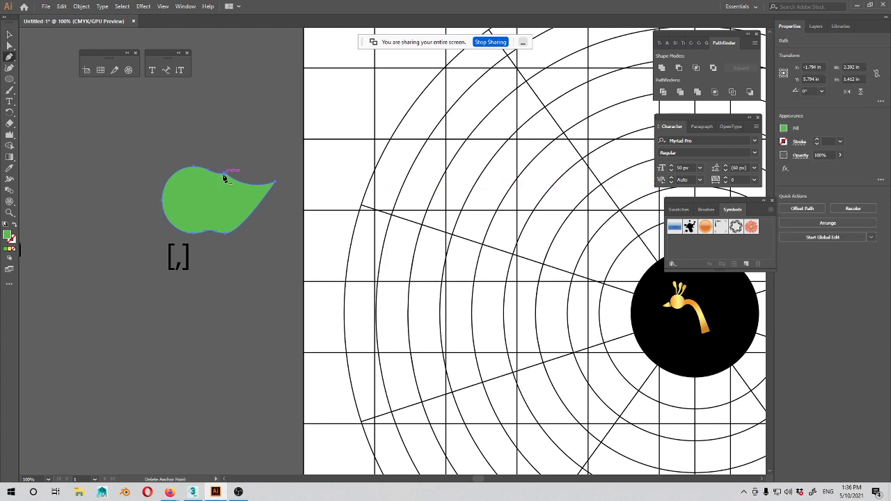
left_click(224, 175)
left_click(226, 174)
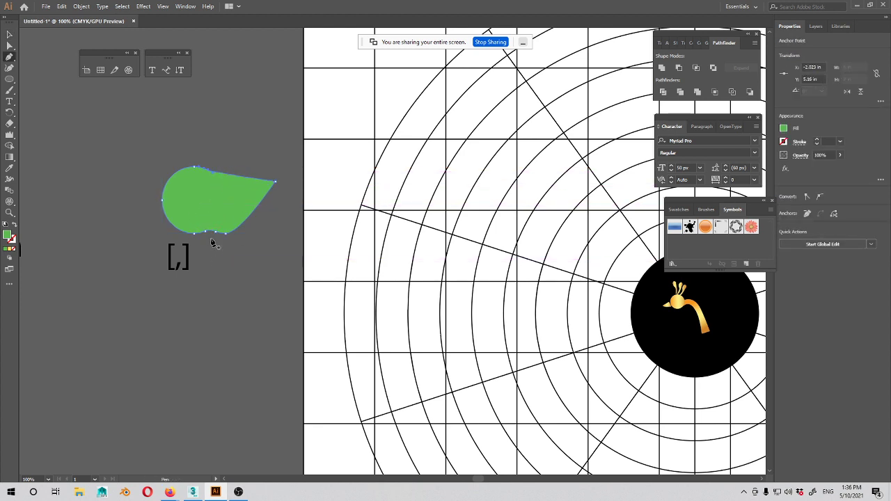
key("v")
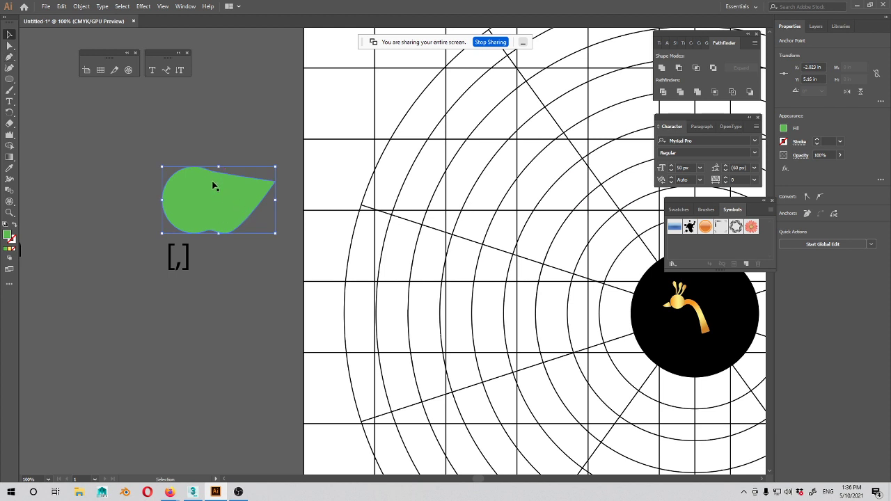
key("a")
left_click_drag(234, 194, 234, 194)
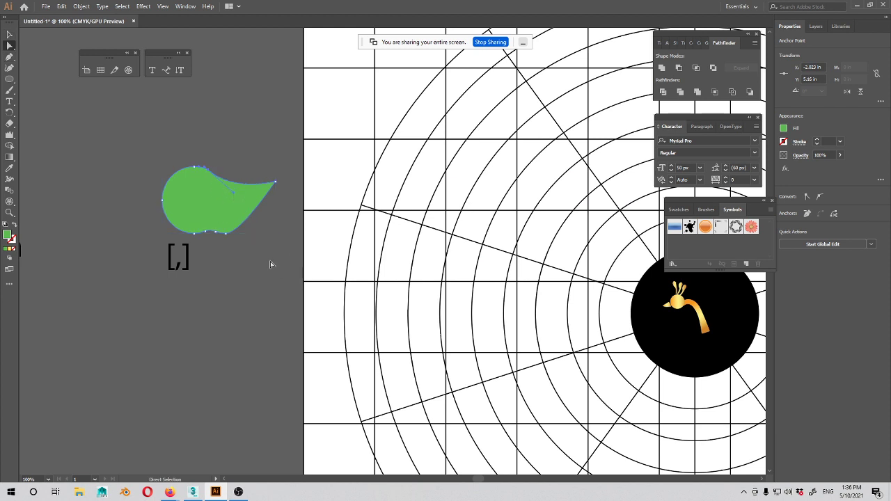
Step: Try to reshape the lower edge by moving its anchor near the tip outward
left_click(270, 262)
left_click(226, 234)
left_click_drag(241, 233, 260, 225)
key("p")
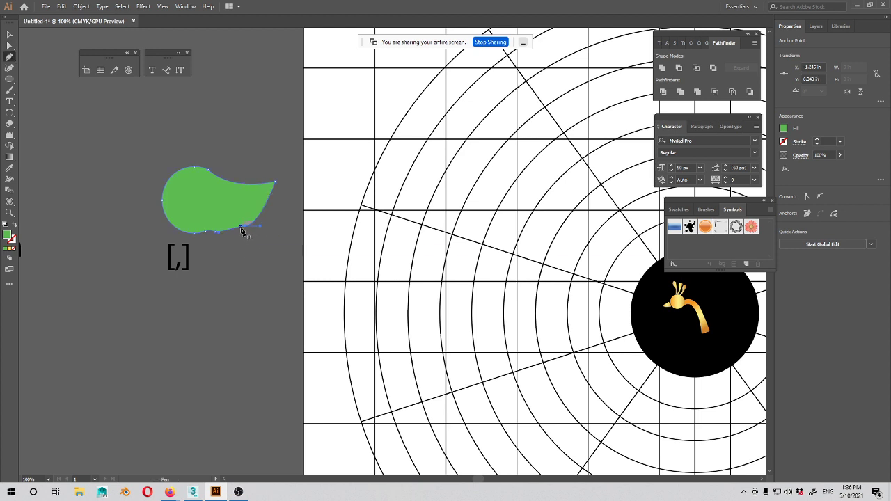
left_click(241, 231)
key("ctrl+z")
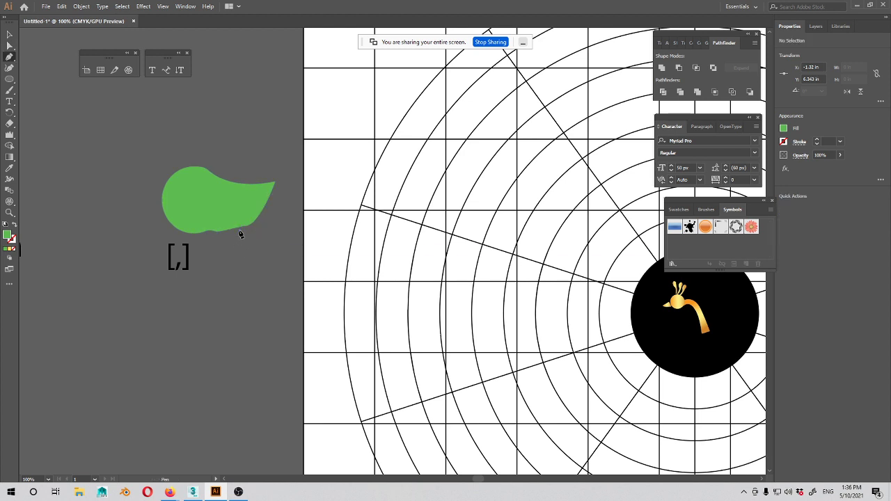
Step: Delete the two surplus anchors on the green shape's lower edge between the round end and the tip
key("v")
left_click(249, 218)
scroll(279, 291, "left", 2)
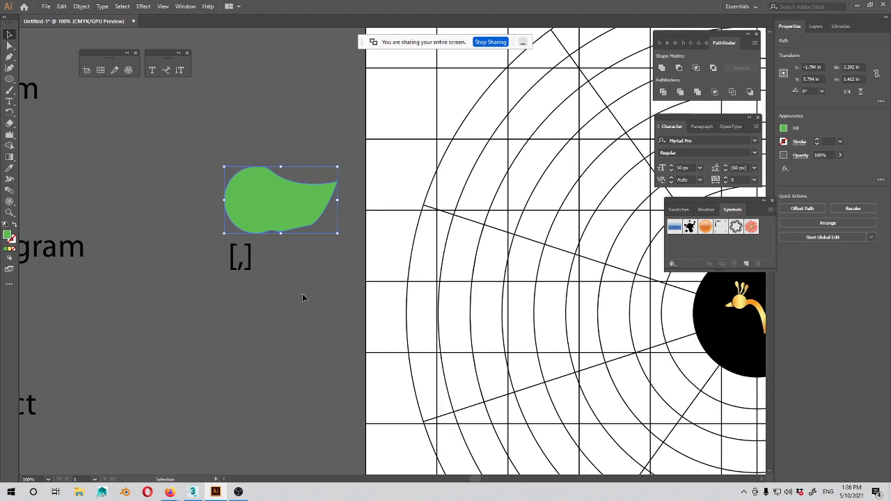
key("ctrl+plus")
key("ctrl+plus")
left_click_drag(334, 312, 214, 265)
key("p")
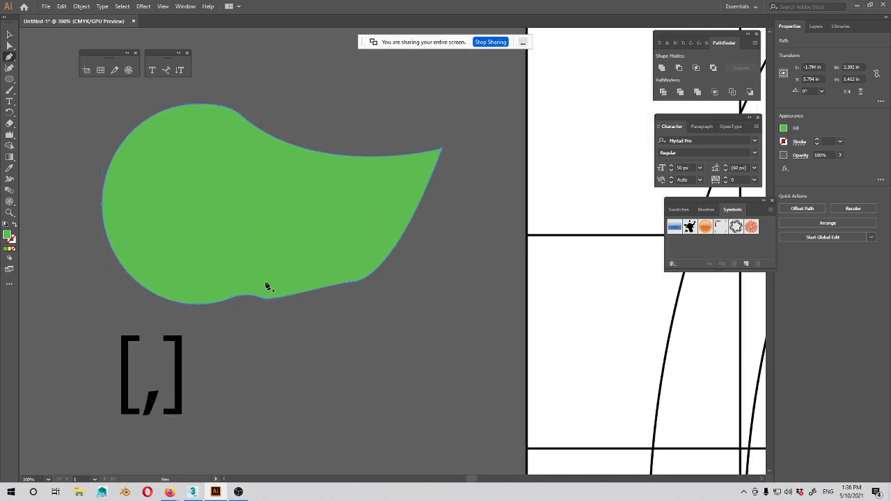
left_click(350, 288)
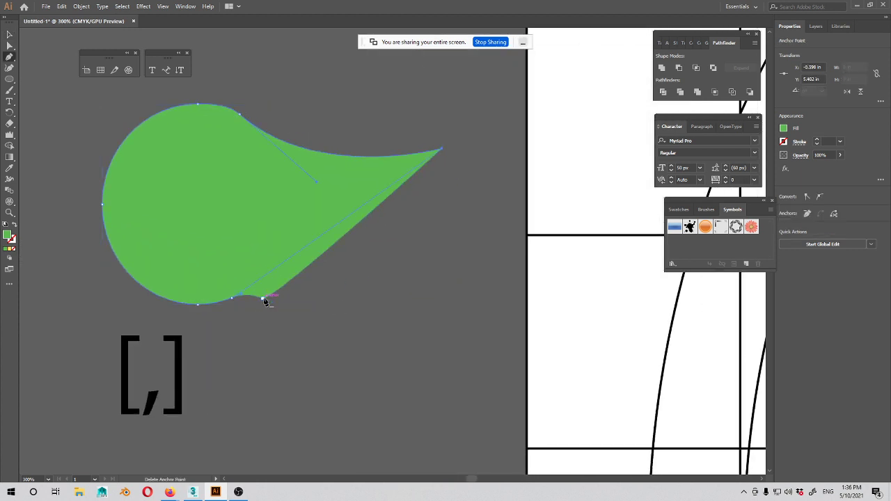
left_click(264, 299)
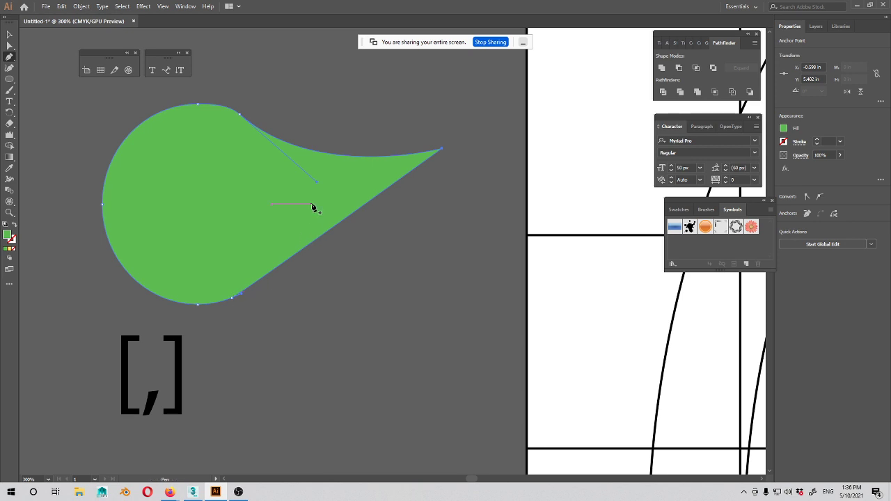
key("v")
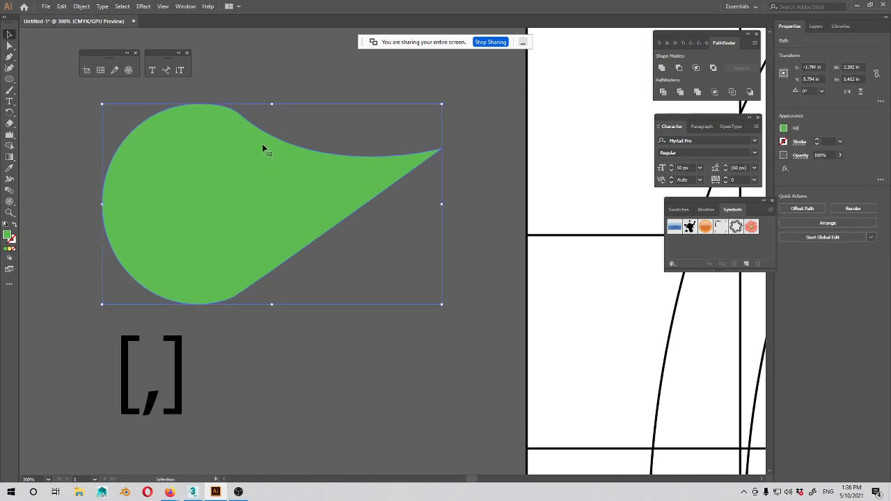
Step: Soften the upper edge's curve by adjusting the handle and position of the anchor where the round end meets it
key("a")
left_click(244, 120)
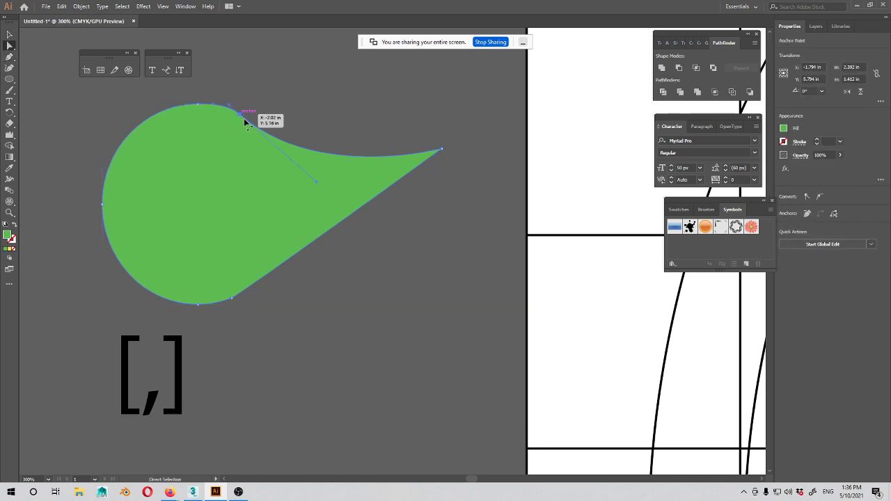
left_click_drag(317, 185, 342, 167)
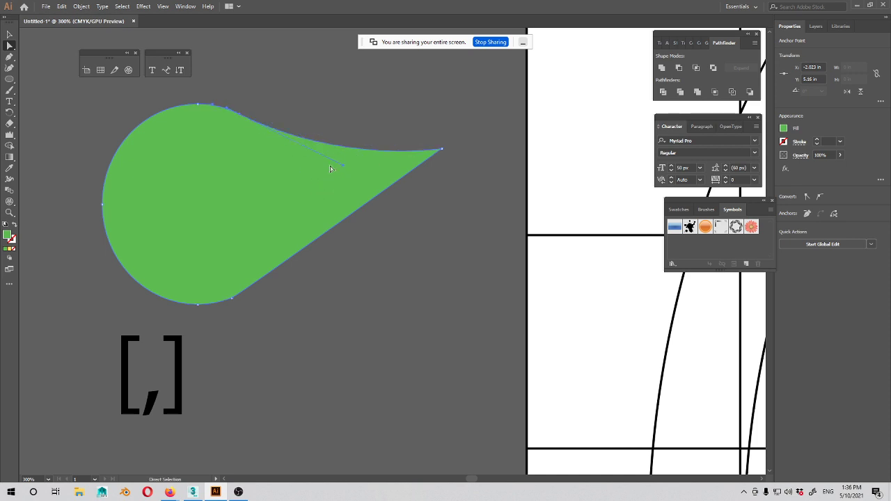
left_click_drag(244, 119, 255, 121)
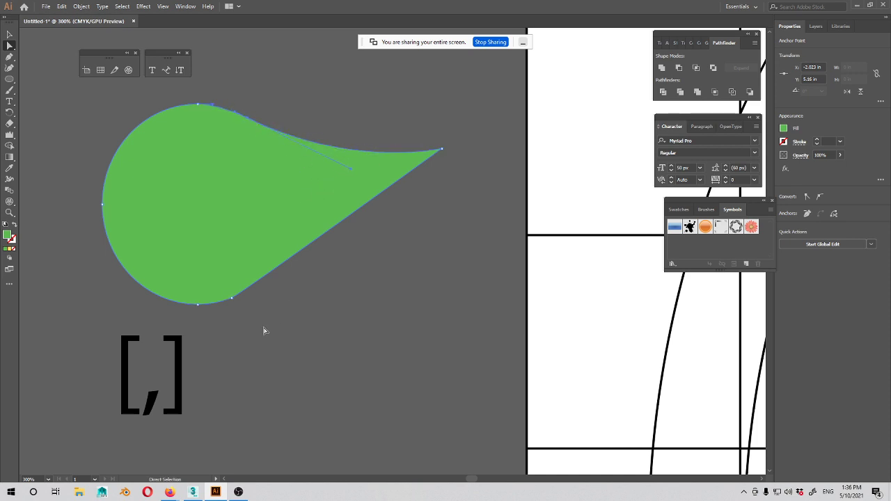
Step: Curve the lower edge outward from the round end to the tip and nudge its anchor to smooth the outline
left_click(233, 302)
left_click_drag(245, 298, 393, 291)
left_click_drag(230, 299, 239, 305)
left_click(411, 389)
key("v")
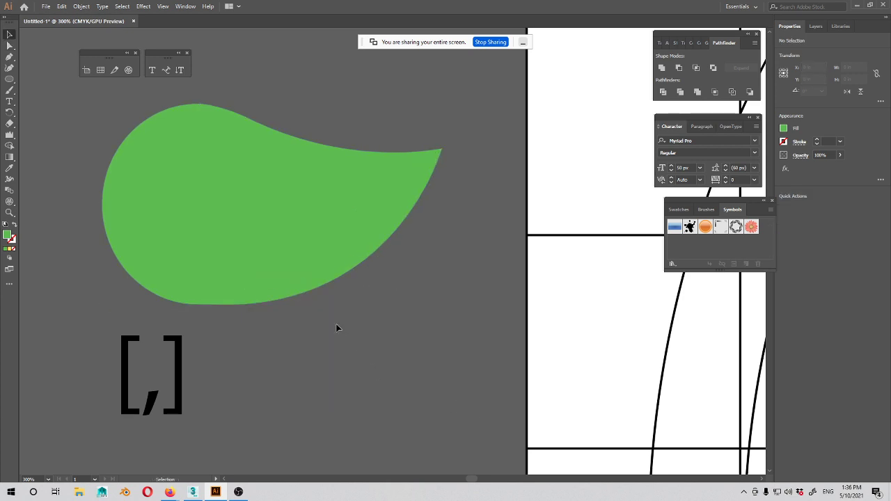
Step: Fill the leaf-like shape with the gold gradient sampled from the peacock's head
left_click(300, 251)
left_click_drag(374, 294, 311, 286)
key("ctrl+minus")
key("ctrl+minus")
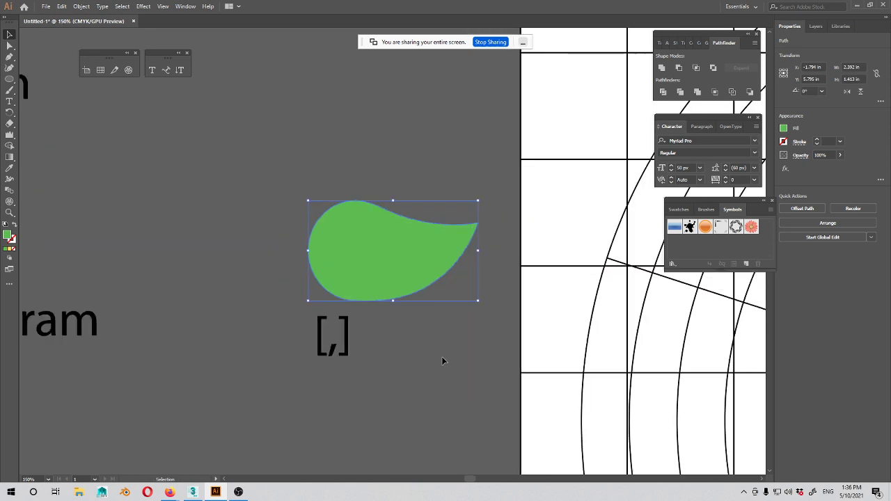
left_click_drag(514, 373, 172, 307)
key("i")
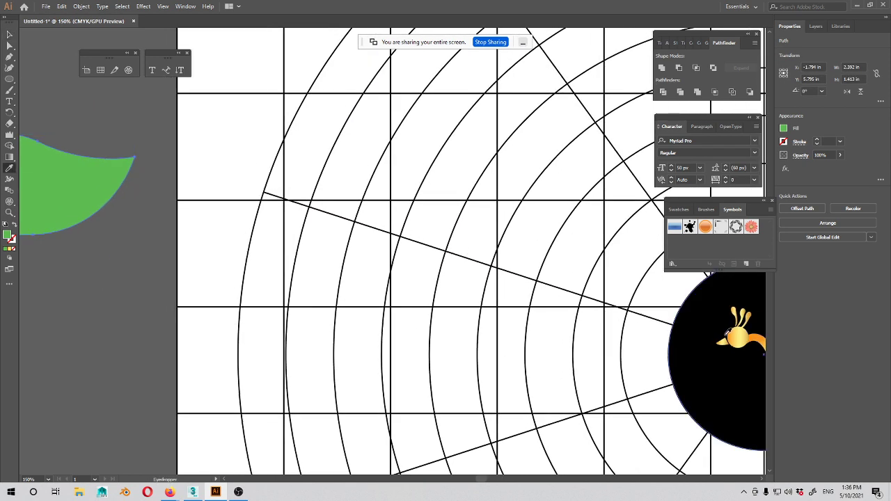
left_click(734, 337)
Step: Move the gold leaf-like shape onto the black circle, below the peacock's neck, as its body
key("v")
left_click(155, 263)
left_click_drag(127, 352, 190, 301)
key("ctrl+minus")
key("ctrl+minus")
key("ctrl+minus")
left_click_drag(181, 197, 444, 278)
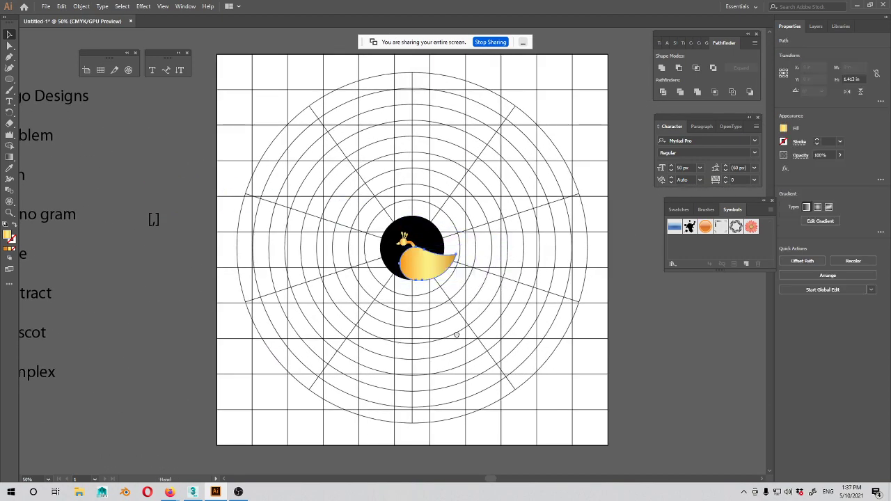
Step: Scale the gold body down to about 1.35 in by 0.80 in and position it inside the black circle under the neck
key("ctrl+plus")
key("ctrl+plus")
key("ctrl+plus")
key("ctrl+plus")
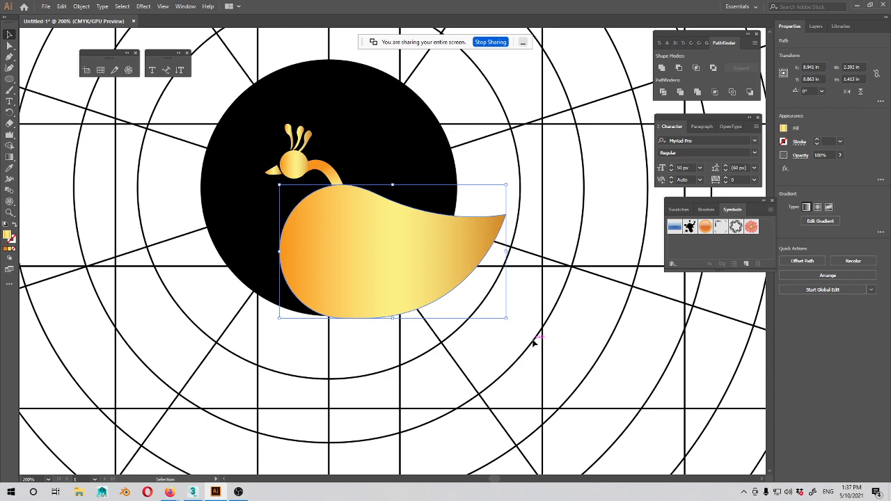
left_click_drag(506, 319, 456, 288)
left_click_drag(375, 251, 365, 235)
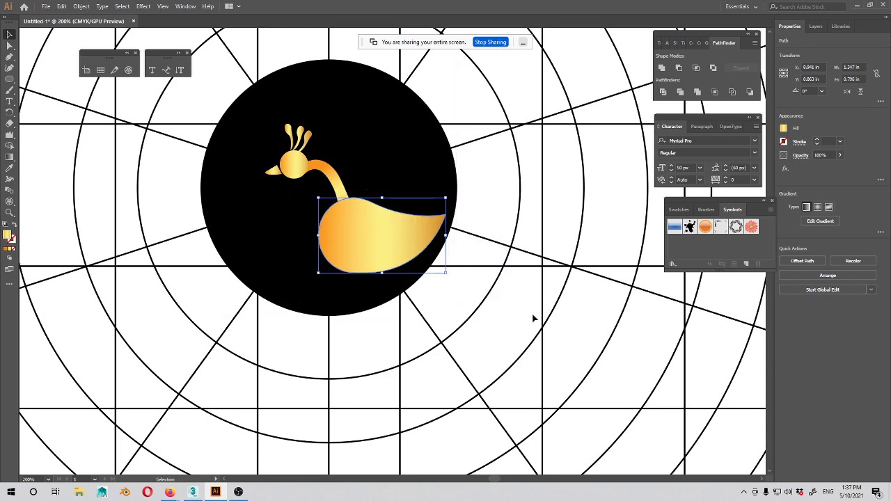
left_click(533, 317)
left_click_drag(471, 336, 533, 377)
Step: Shift the head-and-neck group outward toward the circle's edge and move the body up so it overlaps the neck's base
left_click(398, 286)
left_click(391, 216)
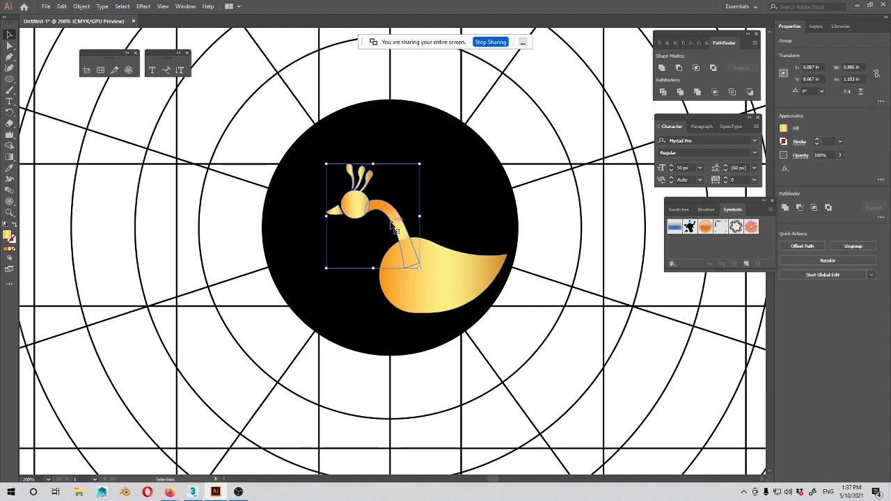
left_click_drag(391, 216, 362, 213)
left_click(430, 299)
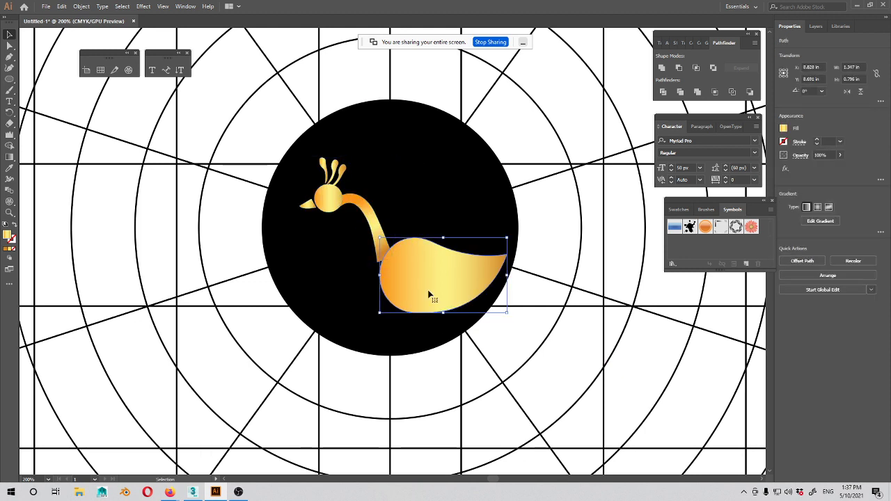
left_click_drag(429, 299, 387, 269)
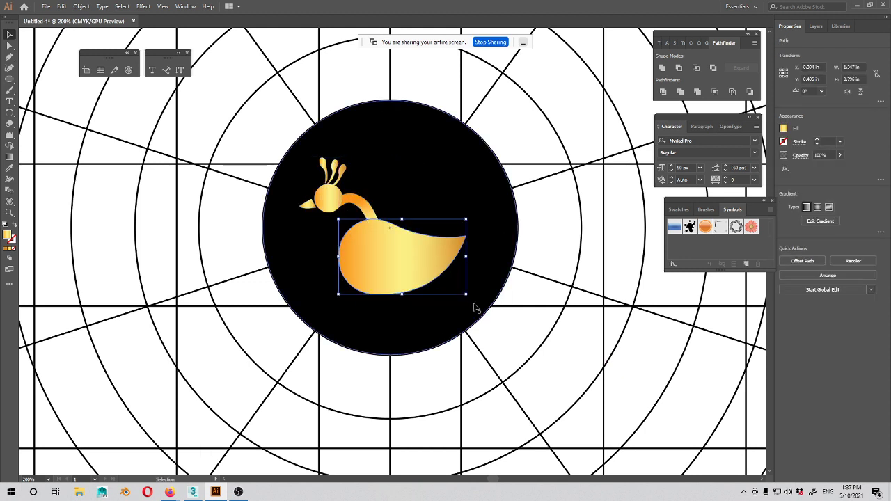
Step: Rotate the body about 23° clockwise, shrink it to about 1.09 in by 0.71 in and reposition it against the neck
left_click_drag(476, 308, 465, 329)
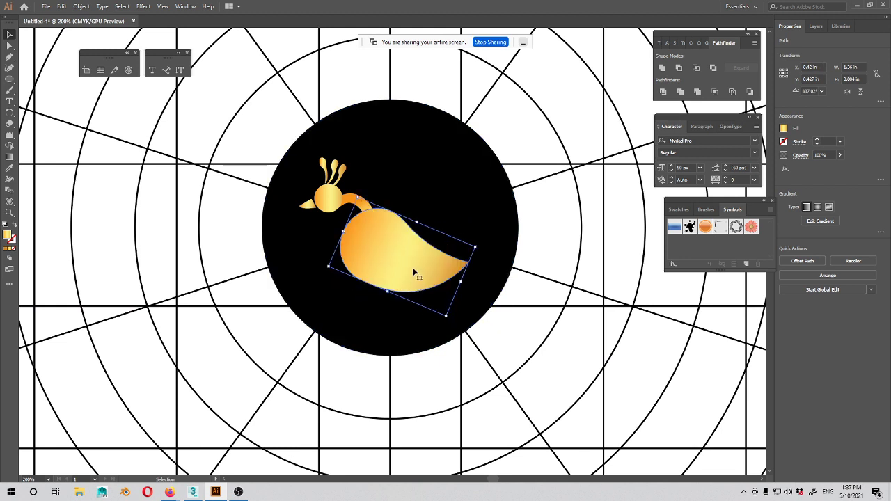
left_click_drag(414, 272, 420, 285)
mouse_move(482, 259)
left_mouse_down()
mouse_move(464, 267)
mouse_move(472, 266)
left_mouse_up()
left_click_drag(414, 282, 405, 269)
left_click(484, 285)
left_click_drag(527, 314, 540, 310)
left_click(540, 309)
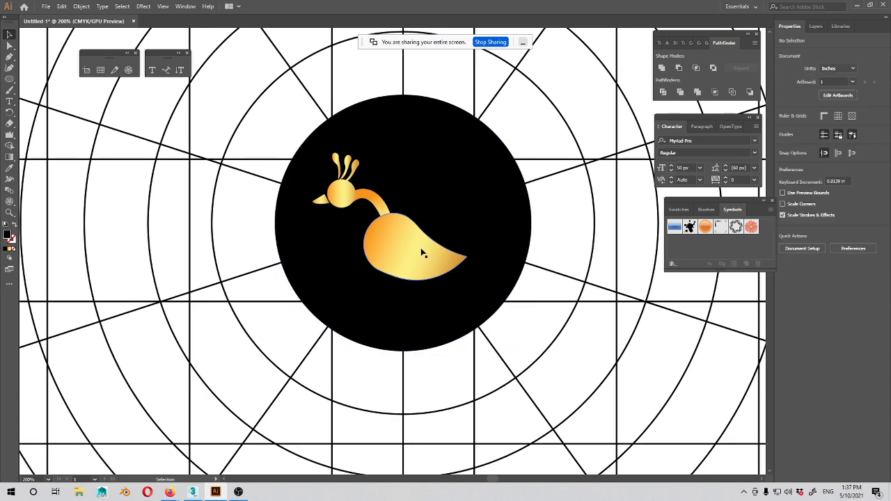
Step: Duplicate the gold body shape and place the copy above the original, beside the peacock's head
left_click(421, 253)
left_click(380, 202, "shift")
left_click(542, 298)
left_click(439, 256)
left_click_drag(424, 245, 436, 177)
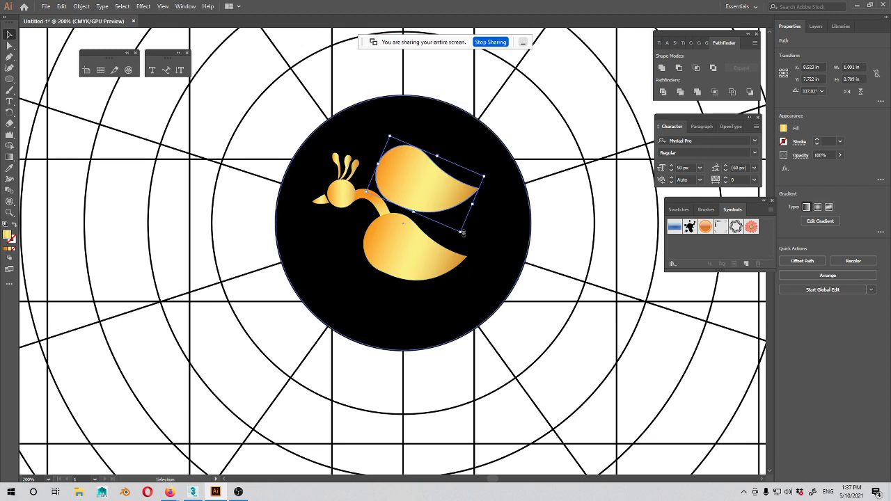
Step: Shrink the copy to about 0.24 in by 0.38 in, rotate it so its tip points up, and place it above the body
left_click_drag(460, 234, 399, 200)
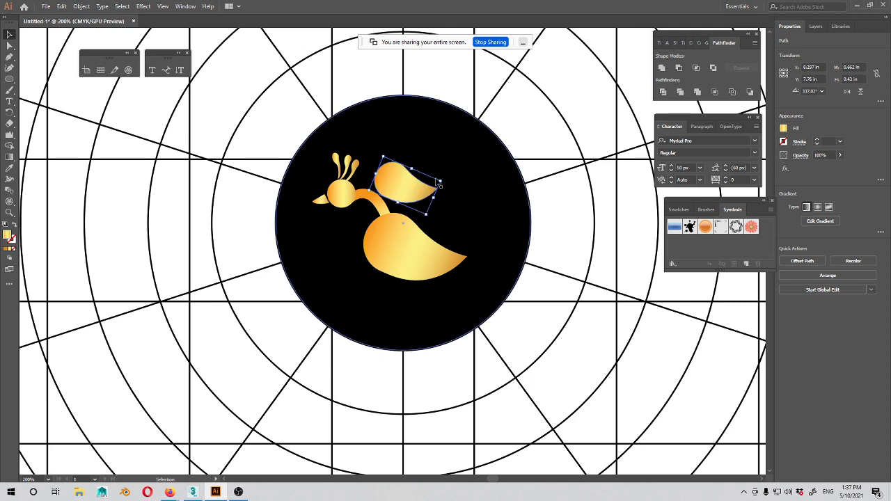
left_click_drag(451, 185, 409, 120)
left_click_drag(414, 211, 416, 179)
left_click_drag(413, 144, 410, 144)
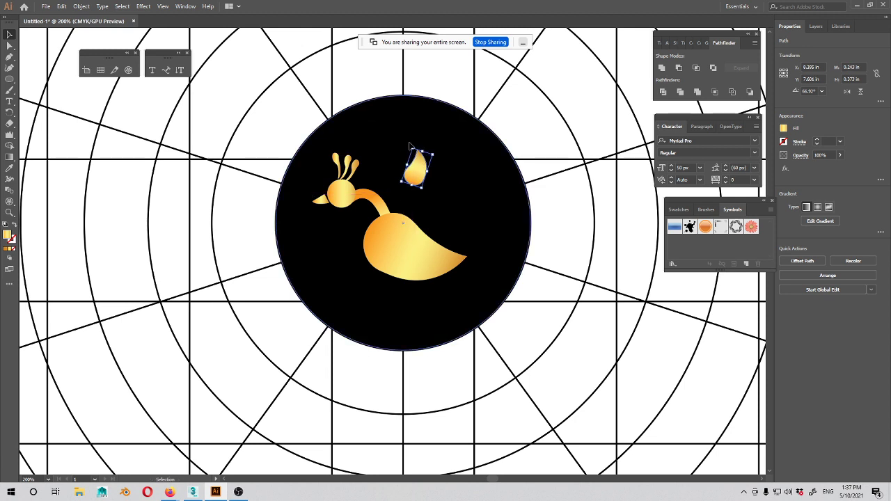
left_click_drag(418, 178, 406, 170)
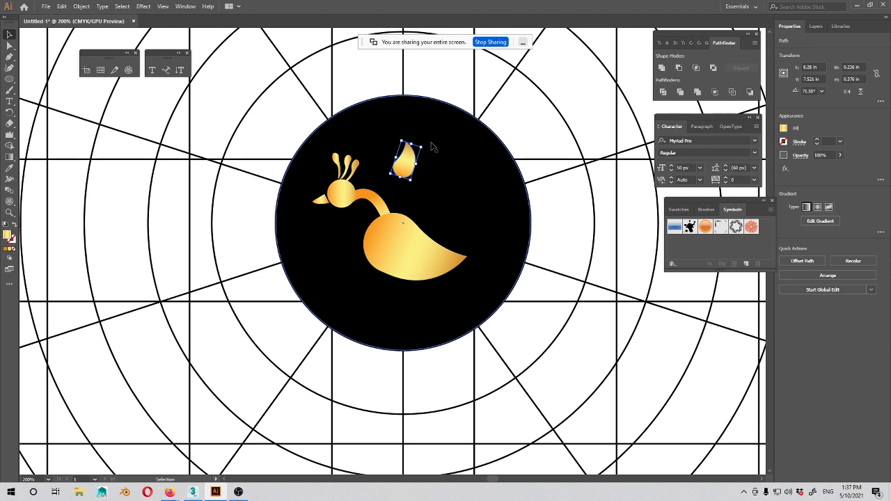
Step: Straighten the single feather and rotate it around a pivot inside the peacock's body so it leans toward the head
mouse_move(426, 144)
left_mouse_down()
mouse_move(434, 142)
mouse_move(424, 142)
left_mouse_up()
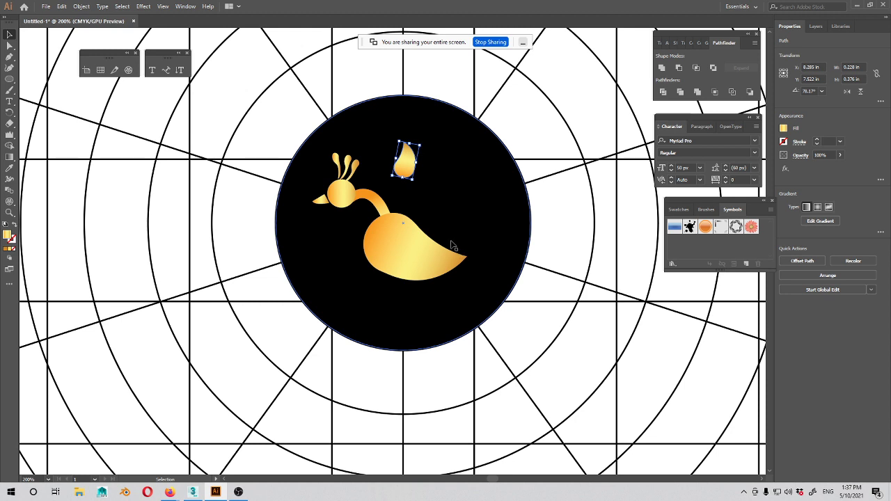
key("r")
left_click_drag(405, 163, 404, 247)
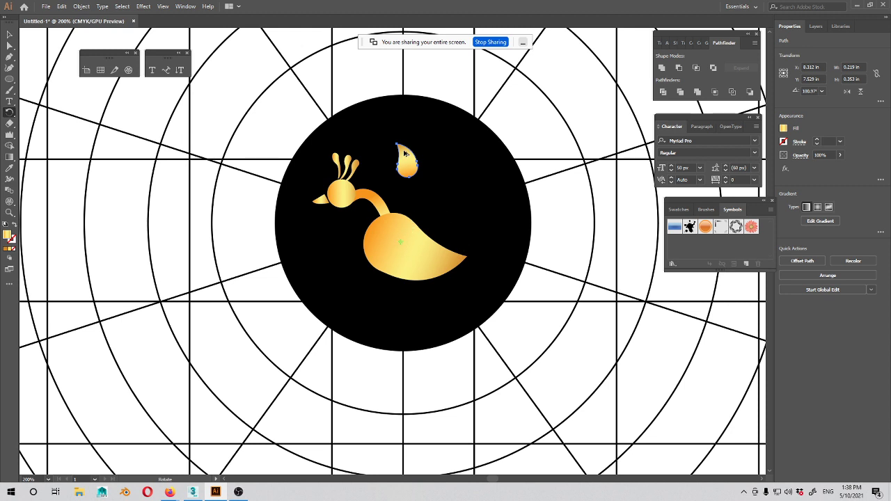
Step: Make four rotated copies of the feather around the body's pivot to form an arc of five tail feathers
left_click_drag(404, 152, 431, 168)
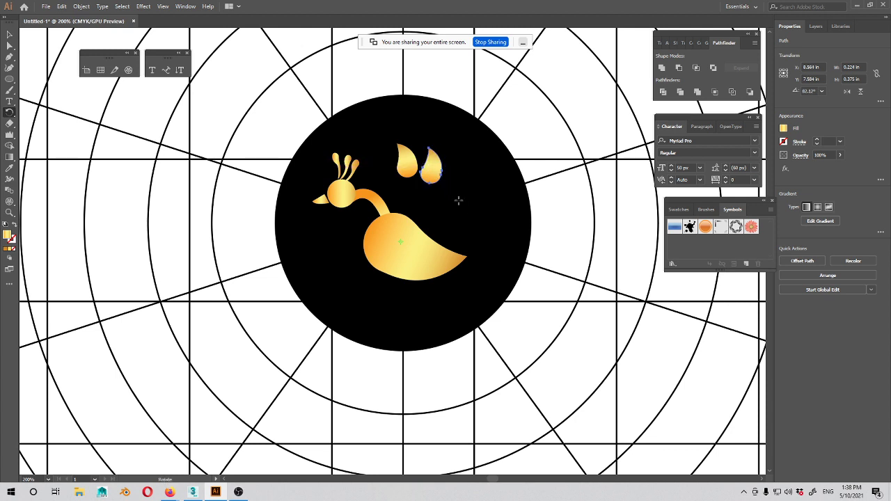
key("v")
key("ctrl+d")
key("ctrl+d")
key("ctrl+d")
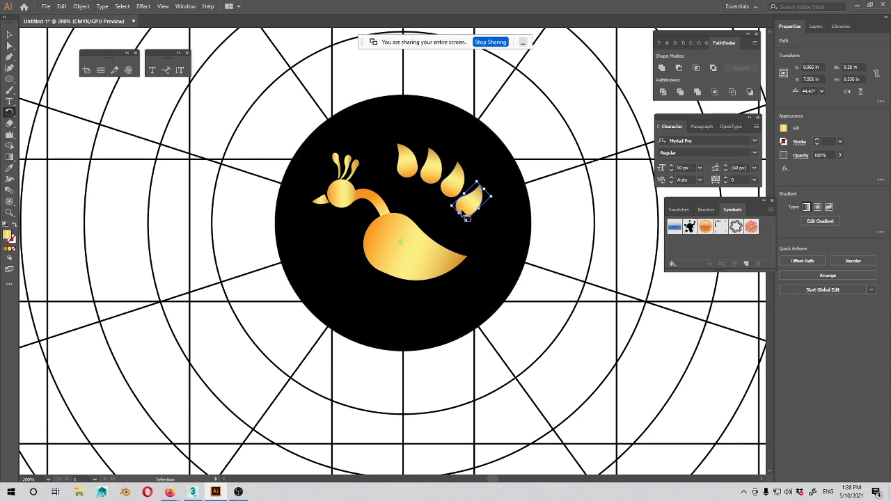
key("r")
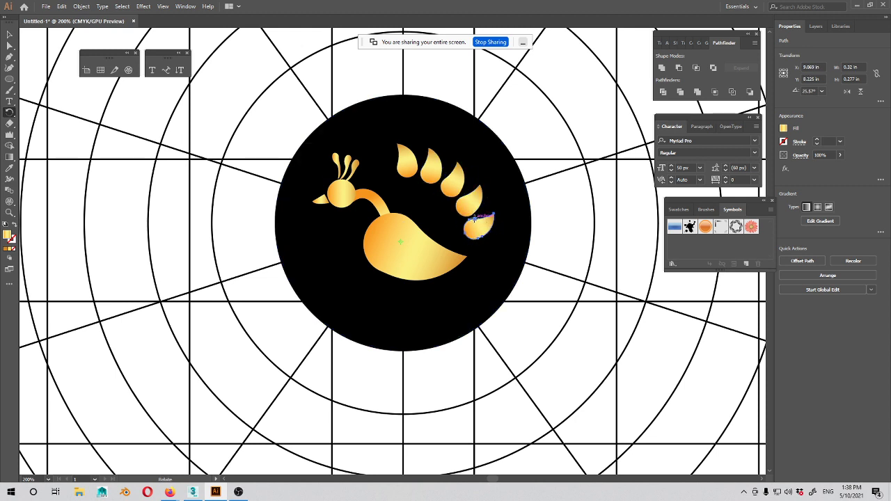
Step: Duplicate the five-feather arc inward toward the body and scale down the copies to form two smaller inner rows
key("v")
left_click(469, 202, "shift")
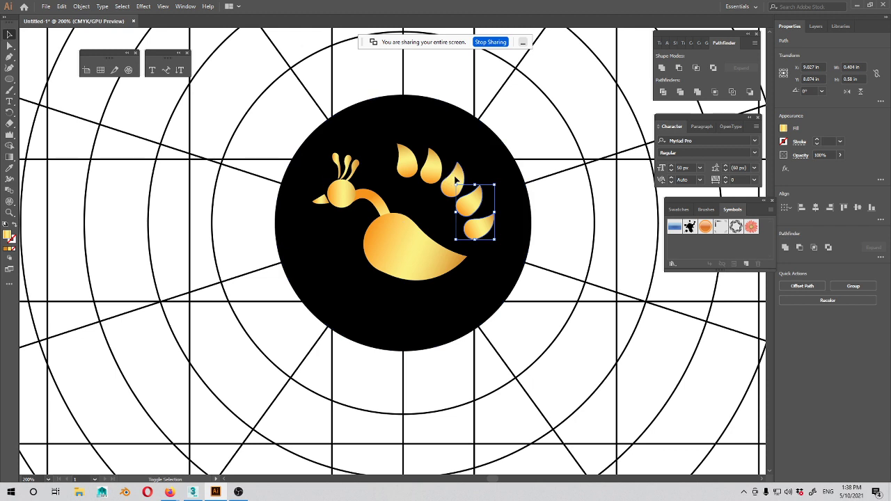
left_click(456, 180, "shift")
left_click(430, 164, "shift")
left_click(407, 160, "shift")
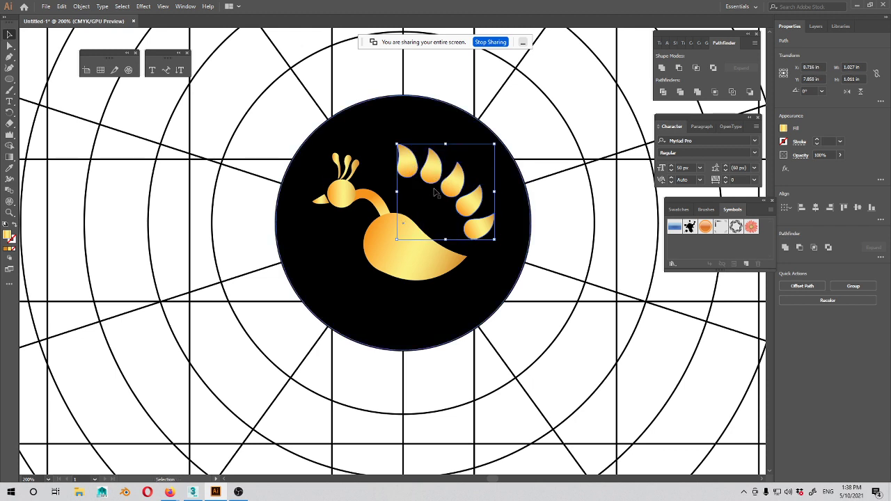
left_click_drag(451, 175, 441, 200)
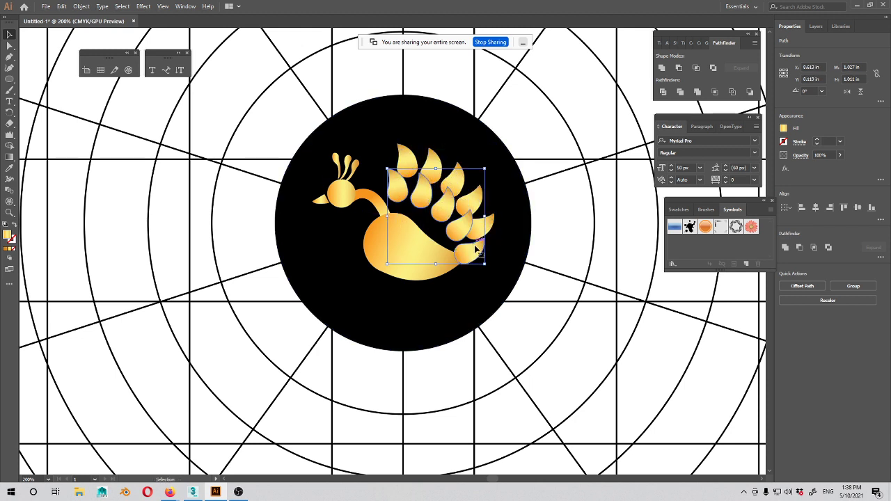
left_click_drag(485, 263, 423, 220)
left_click(577, 311)
left_click_drag(577, 310, 637, 298)
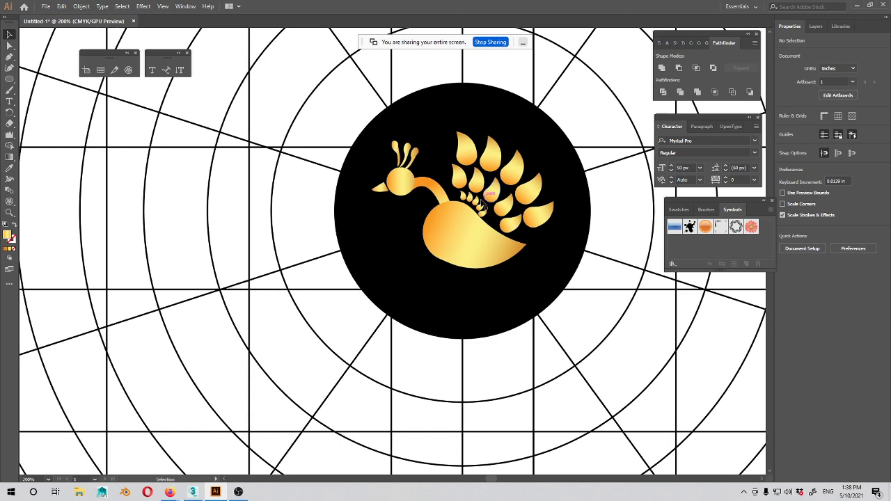
Step: Reposition the smallest innermost feathers so they spread out along the peacock's back
left_click_drag(541, 239, 494, 247)
key("ctrl+=")
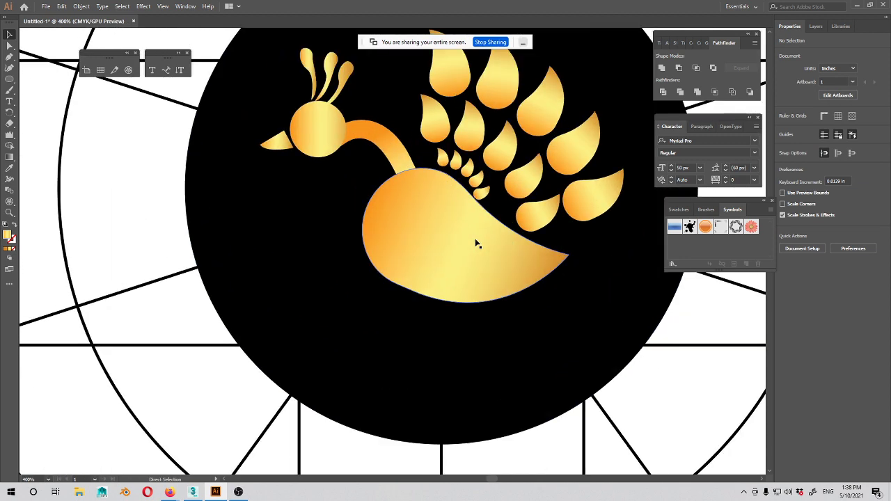
left_click_drag(482, 194, 456, 167)
left_click(455, 160)
left_click(464, 182)
left_click(450, 160)
left_click_drag(496, 253, 401, 272)
left_click(560, 286)
left_click(652, 335)
left_click_drag(654, 340, 621, 336)
scroll(612, 305, "down", 4)
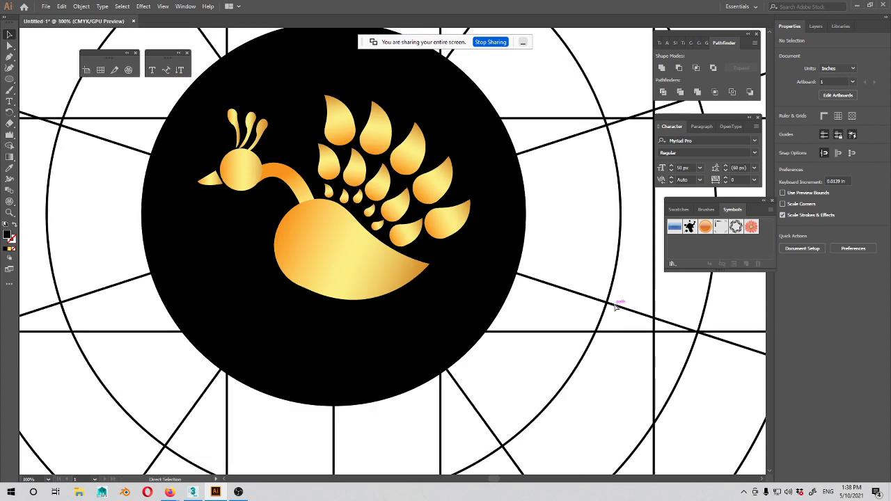
Step: Reshape the lower front curve of the peacock's body by moving its anchor points
scroll(545, 295, "up", 4)
left_click(375, 273)
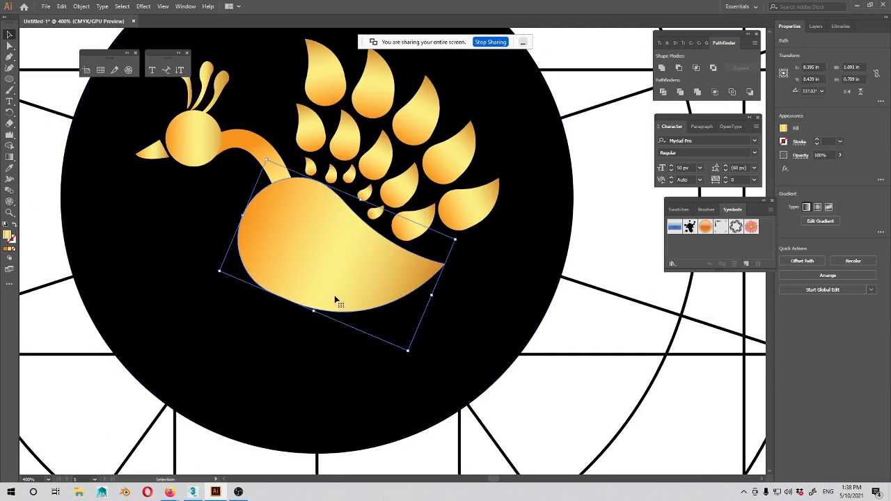
key("a")
left_click(275, 297)
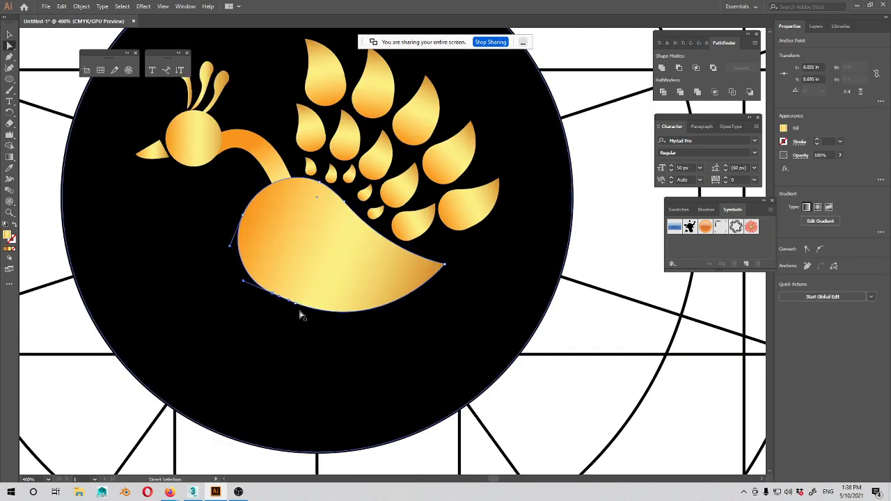
key("plus")
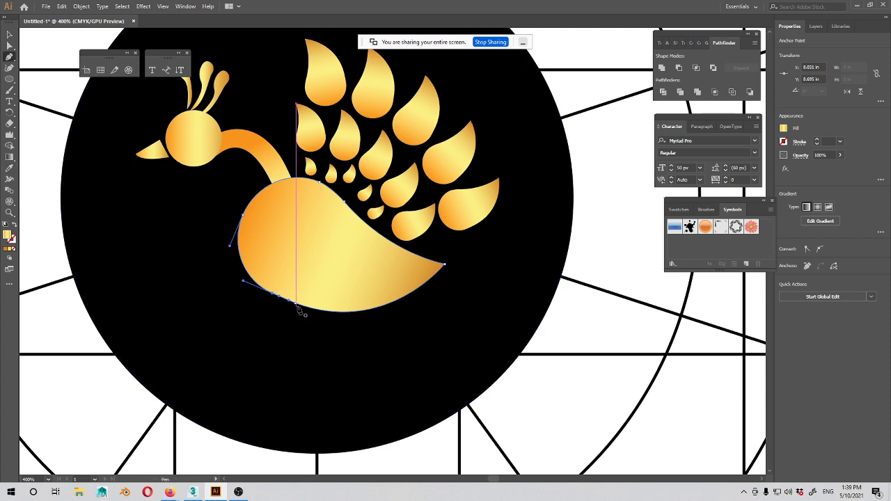
key("a")
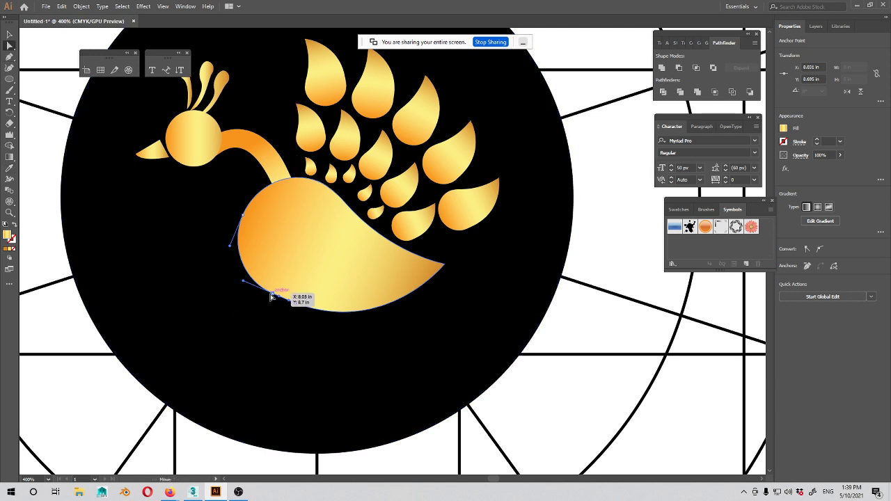
left_click_drag(295, 300, 265, 293)
key("ctrl+z")
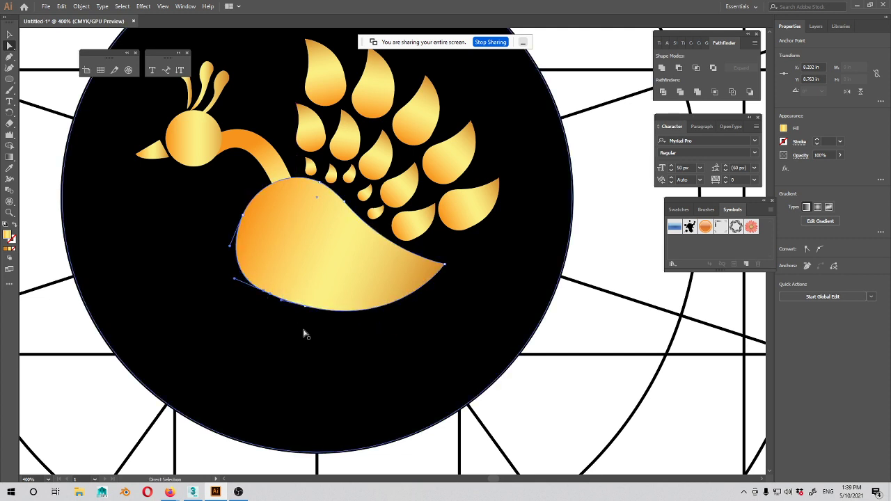
left_click_drag(328, 306, 300, 295)
key("v")
left_click(544, 317)
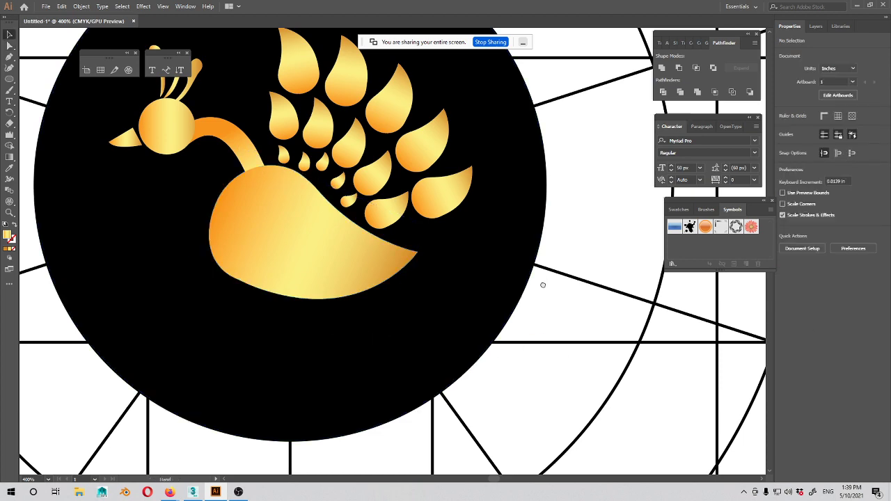
Step: Adjust the handles of the body's lower front anchor points to round out the belly curve
left_click_drag(544, 284, 525, 300)
key("ctrl+minus")
key("ctrl+minus")
key("ctrl+minus")
key("ctrl+plus")
key("ctrl+plus")
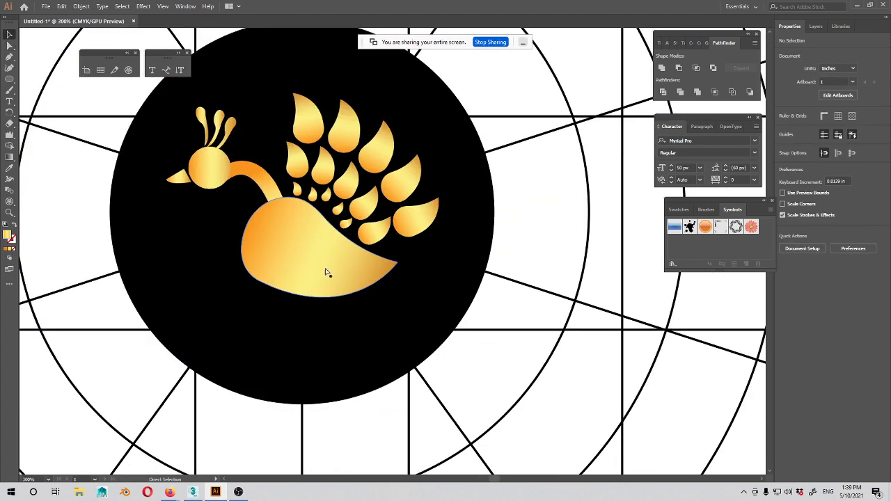
left_click(293, 293)
left_click(264, 284)
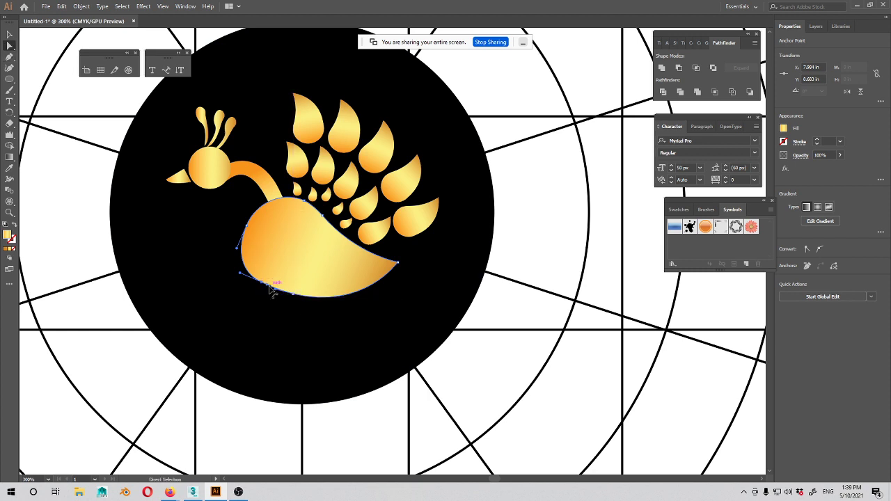
left_click(272, 292)
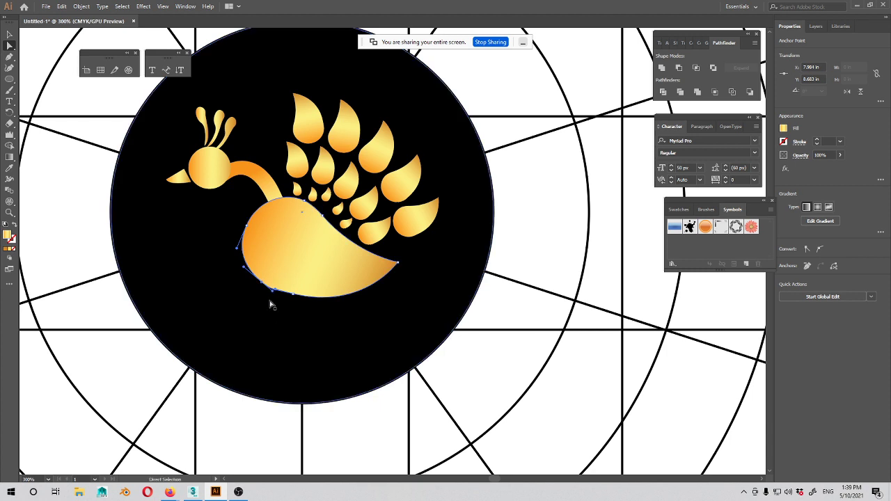
scroll(527, 368, "left", 2)
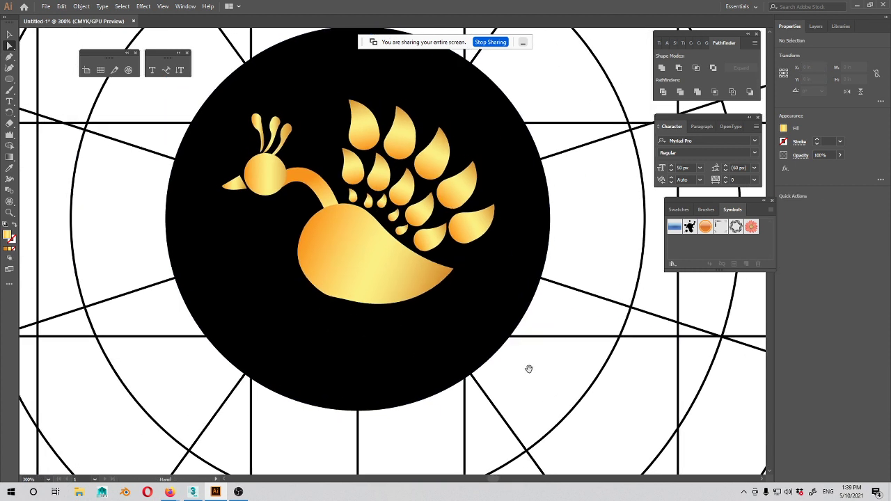
left_click(350, 303)
left_click_drag(349, 305, 350, 307)
left_click(601, 377)
left_click_drag(549, 383, 516, 372)
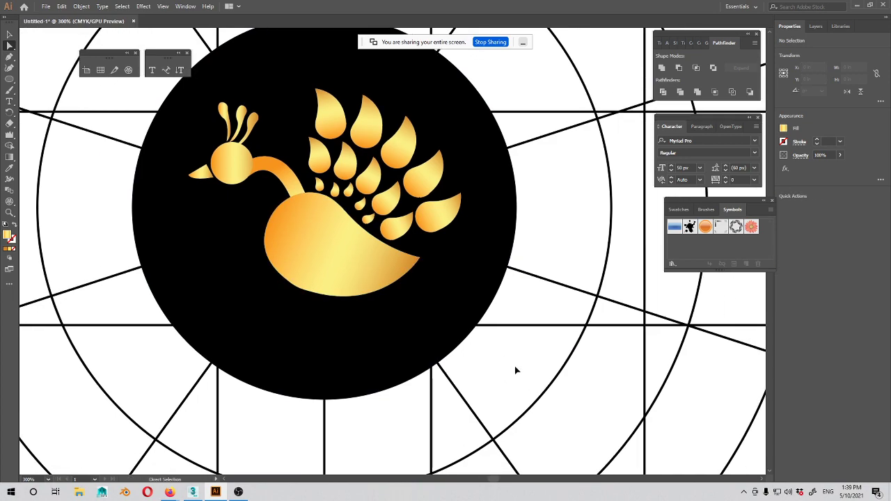
Step: Examine the peacock's body outline up close and the whole emblem at a reduced view
key("ctrl+equal")
key("ctrl+equal")
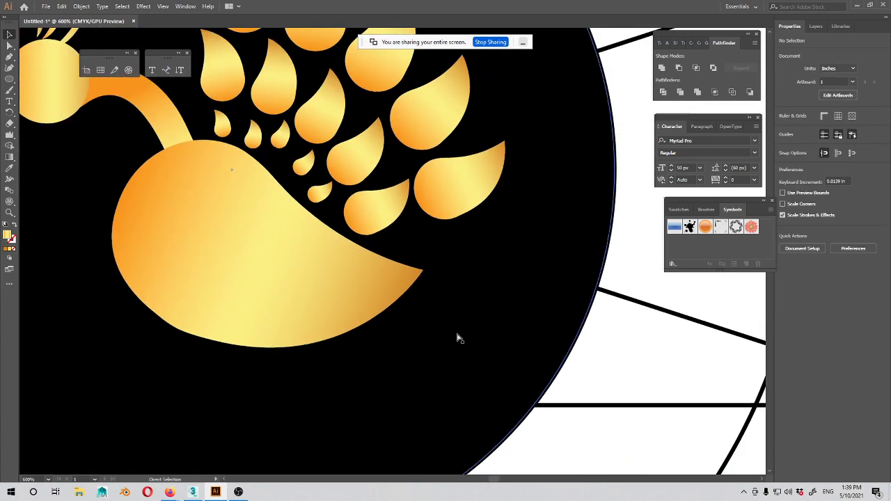
key("ctrl+minus")
key("ctrl+minus")
key("ctrl+minus")
key("ctrl+minus")
key("ctrl+minus")
key("ctrl+minus")
key("ctrl+minus")
key("ctrl+equal")
key("ctrl+equal")
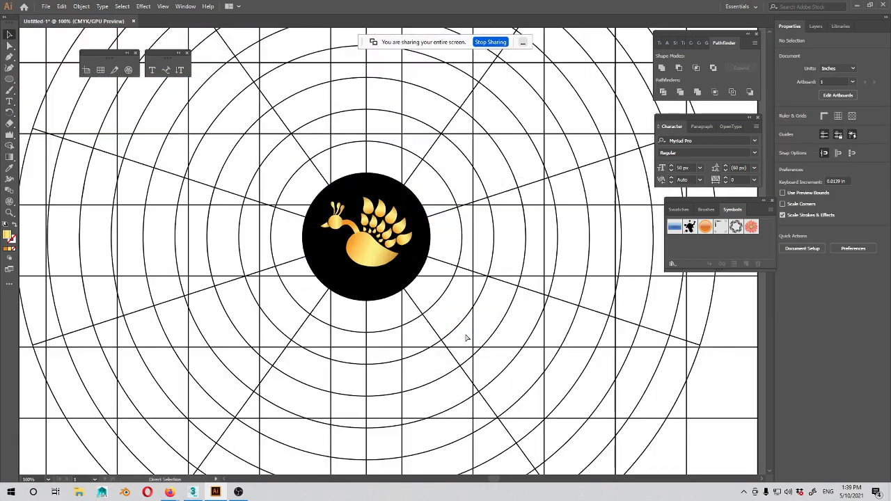
key("ctrl+equal")
key("ctrl+equal")
Step: Select all the peacock parts without the black background circle and group them
left_click(436, 300)
left_click_drag(441, 330, 491, 352)
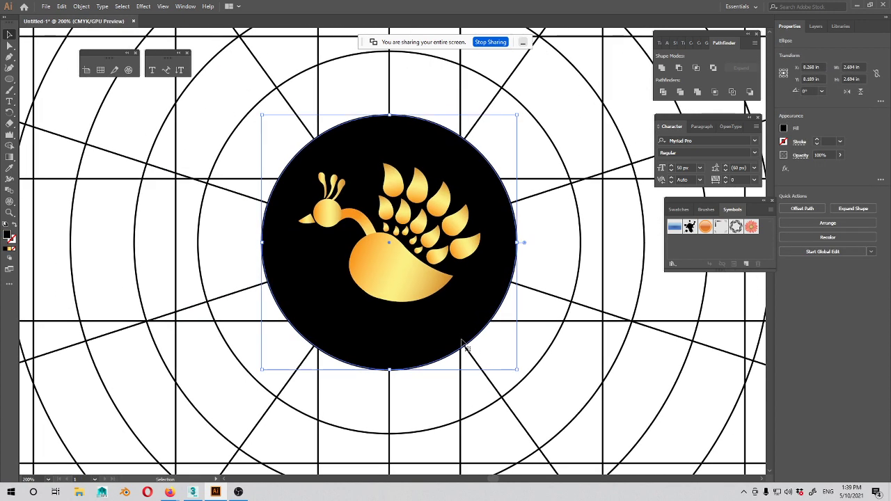
left_click_drag(556, 140, 228, 345)
left_click(497, 283, "shift")
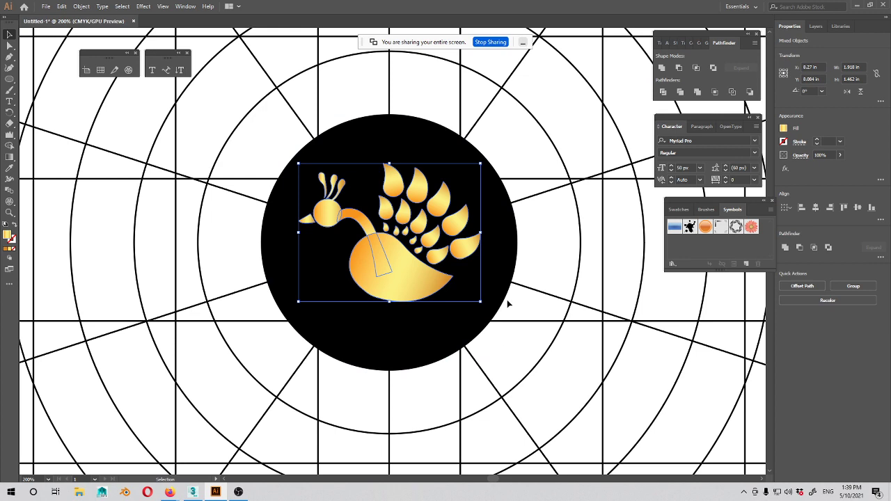
key("a")
key("ctrl+g")
left_click(629, 328)
Step: Try moving the grouped peacock slightly and undo the move
left_click(432, 237)
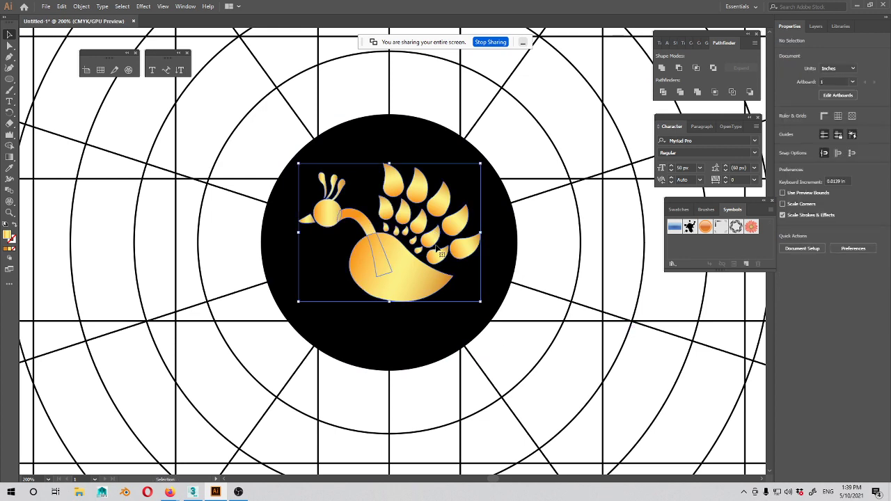
left_click_drag(433, 237, 444, 233)
key("ctrl+z")
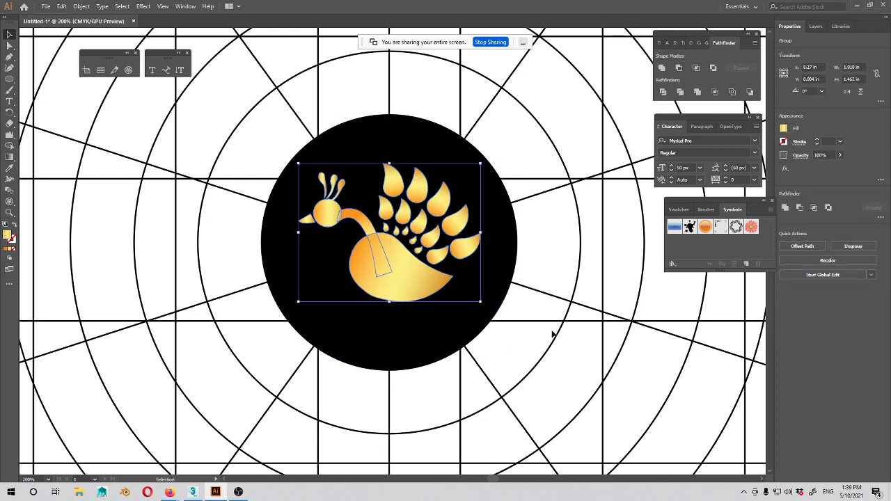
left_click(553, 335)
Step: Draw a circle about 2.31 in in diameter and centre it inside the black circle
left_click_drag(495, 353, 510, 351)
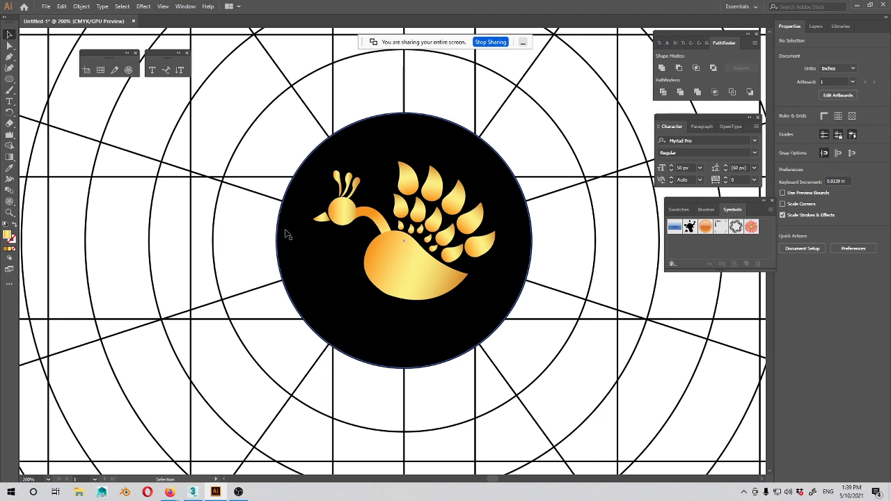
left_click(9, 79)
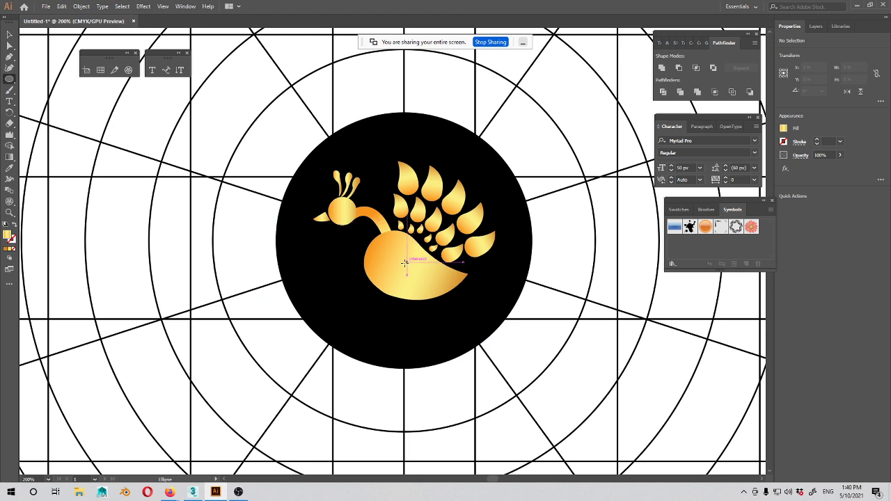
left_click_drag(405, 263, 500, 161)
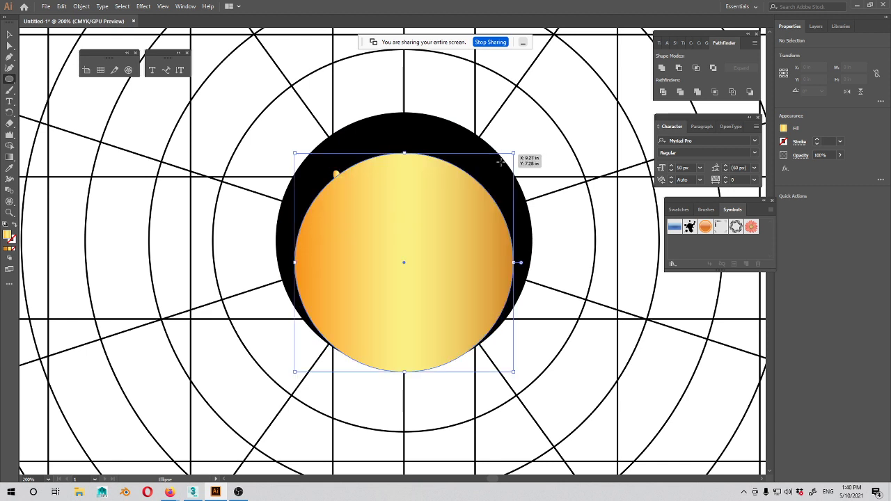
key("v")
left_click_drag(405, 263, 404, 243)
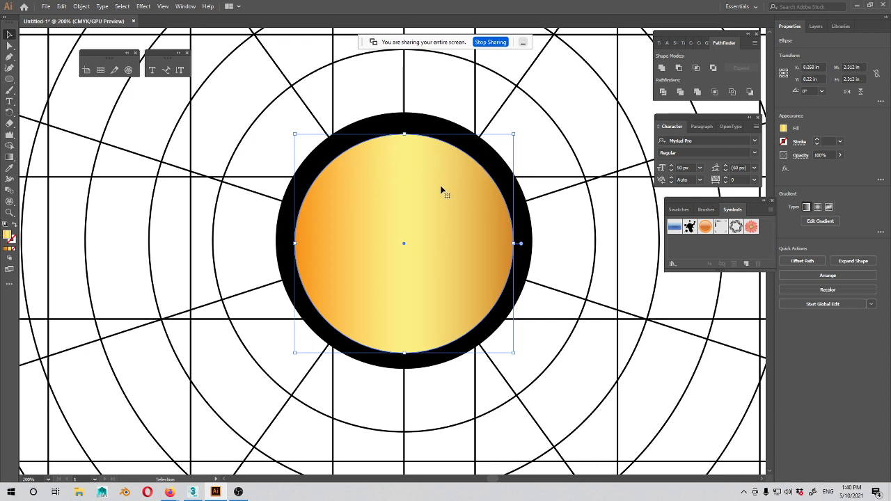
Step: Swap the new circle's fill and stroke so it becomes an unfilled ring with a gold 1 px outline
left_click(6, 249)
left_click(16, 231)
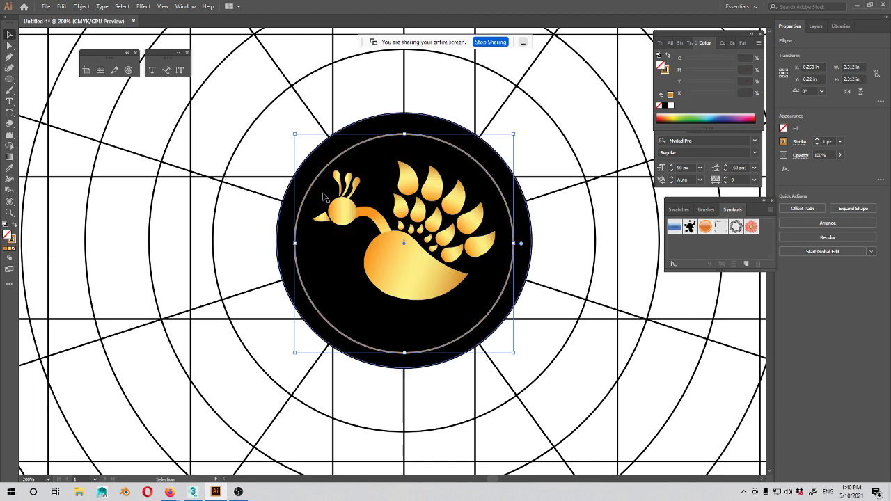
left_click(218, 167)
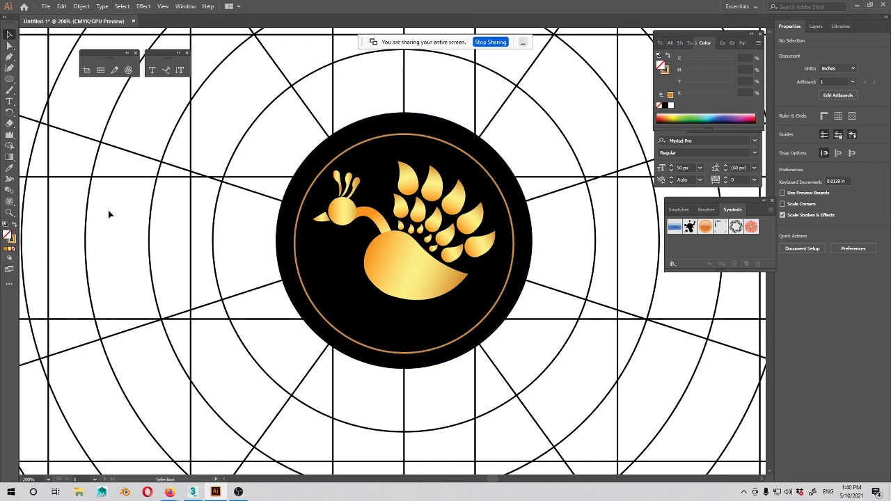
left_click(332, 161)
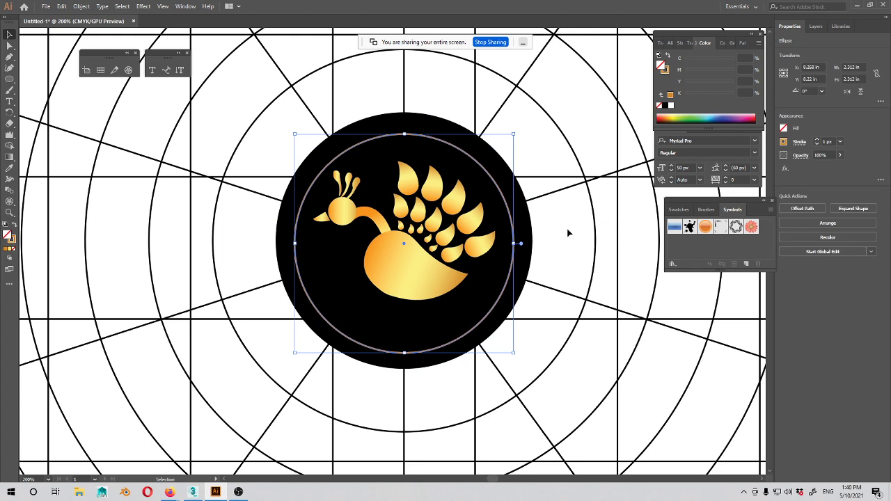
Step: Place the text "Peacock Jwellers" along the inner gold ring with the Type on a Path tool, starting at the ring's uppermost point
left_click_drag(559, 258, 529, 259)
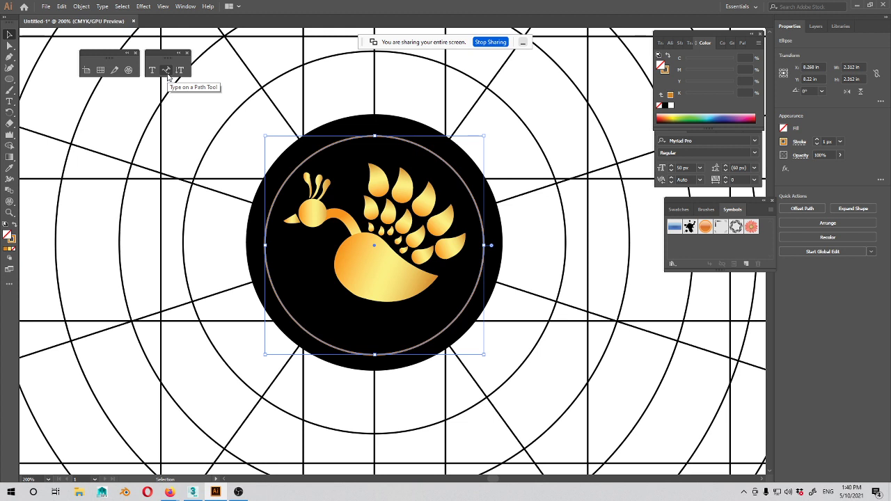
left_click(9, 101)
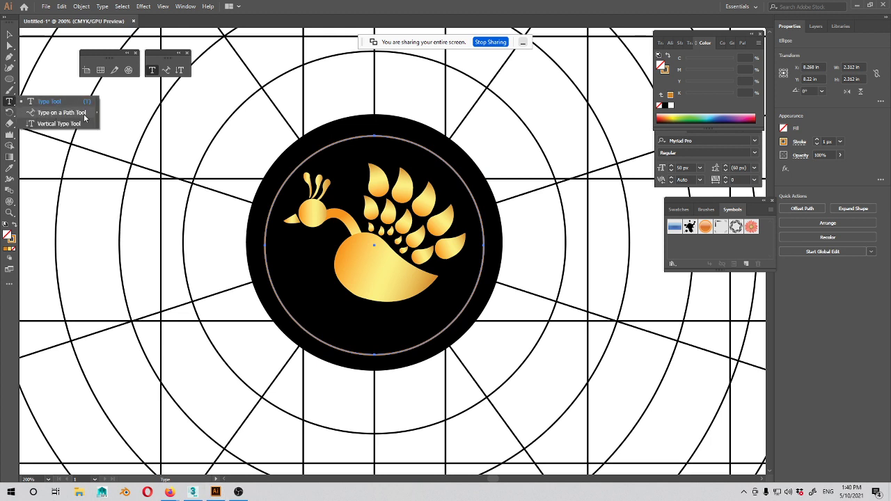
left_click(166, 69)
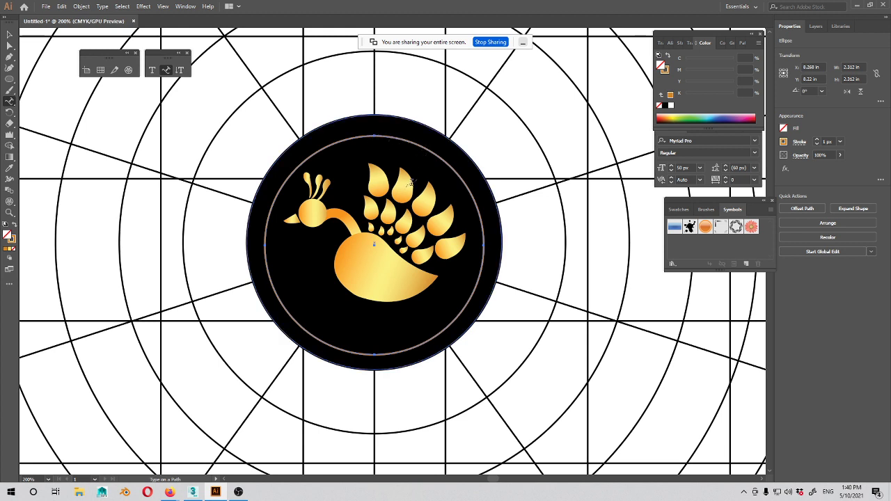
left_click(371, 134)
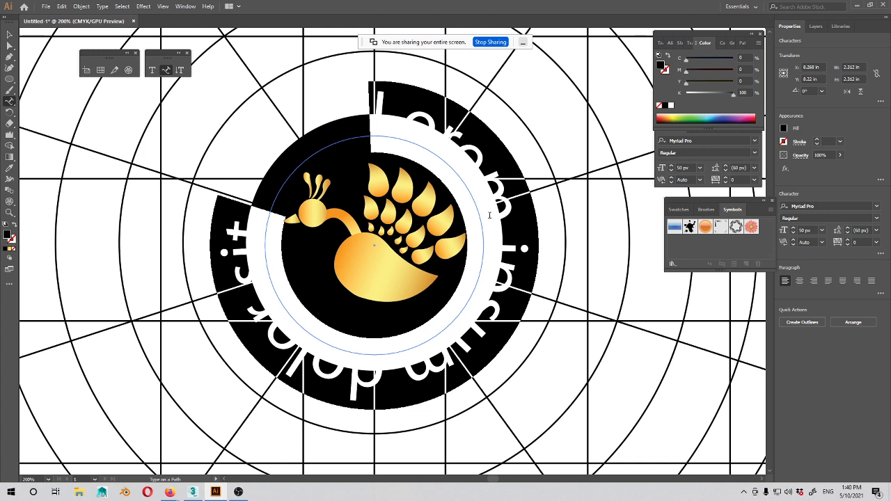
type("Roac")
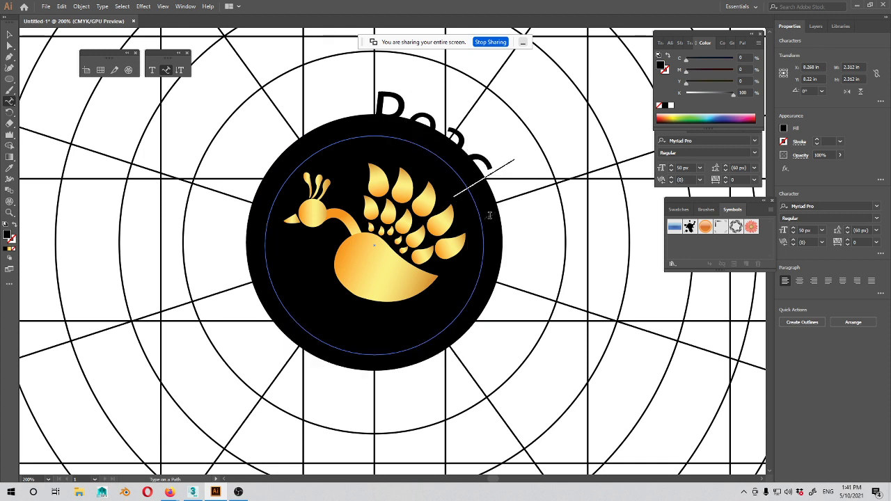
type("ock")
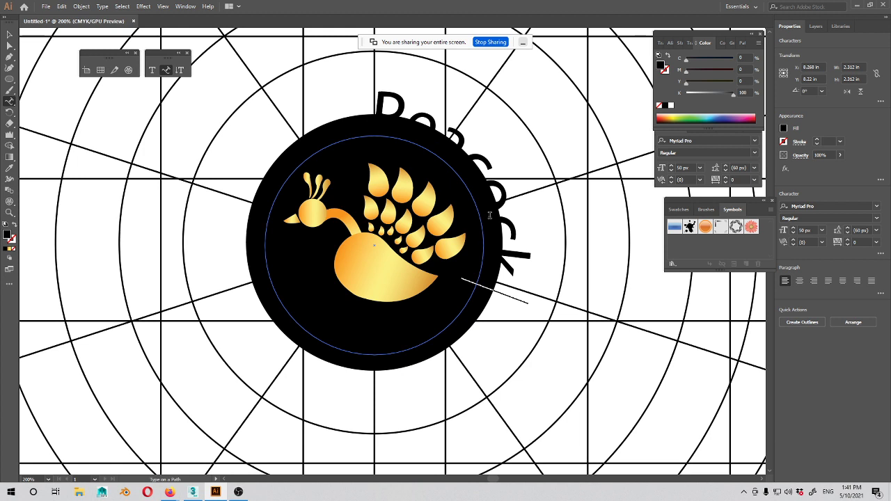
type(" Jewellers")
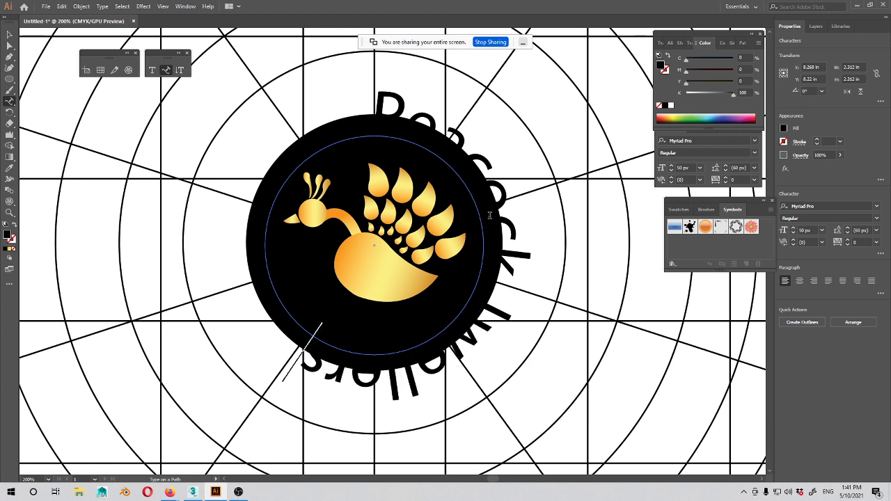
Step: Fill all of the circular text with yellow #EAE12F
key("ctrl+a")
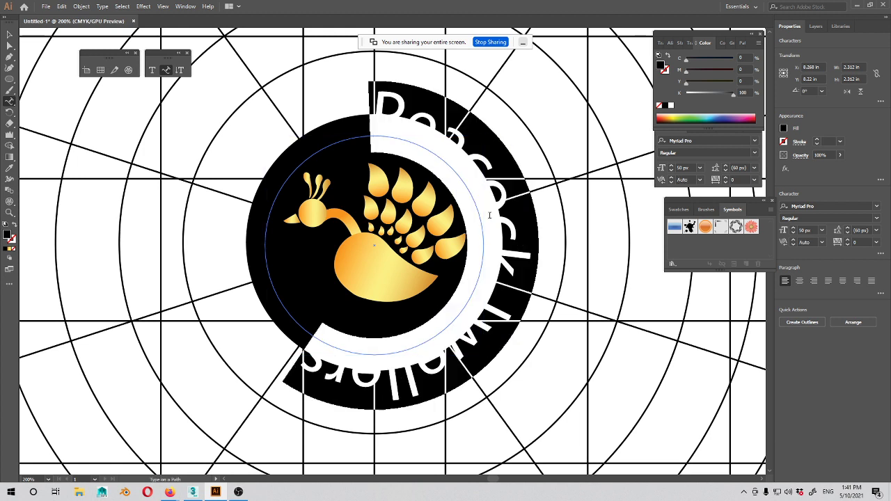
double_click(7, 237)
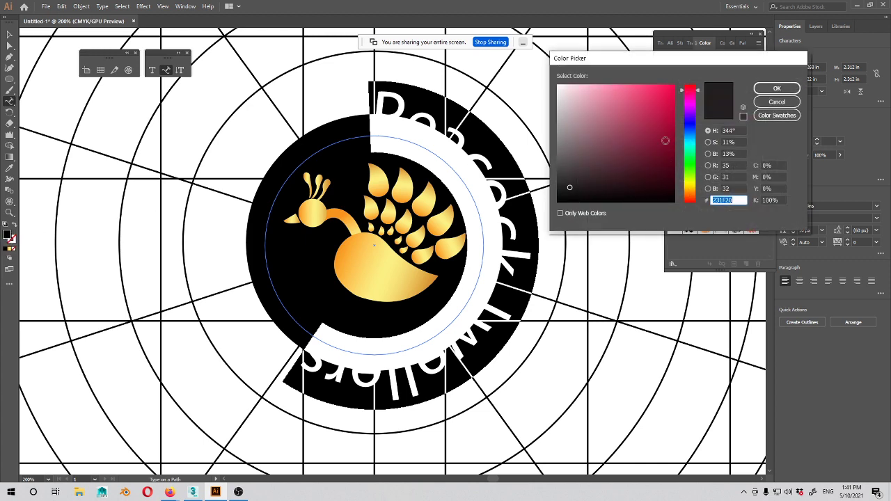
left_click(691, 184)
left_click_drag(655, 116, 651, 94)
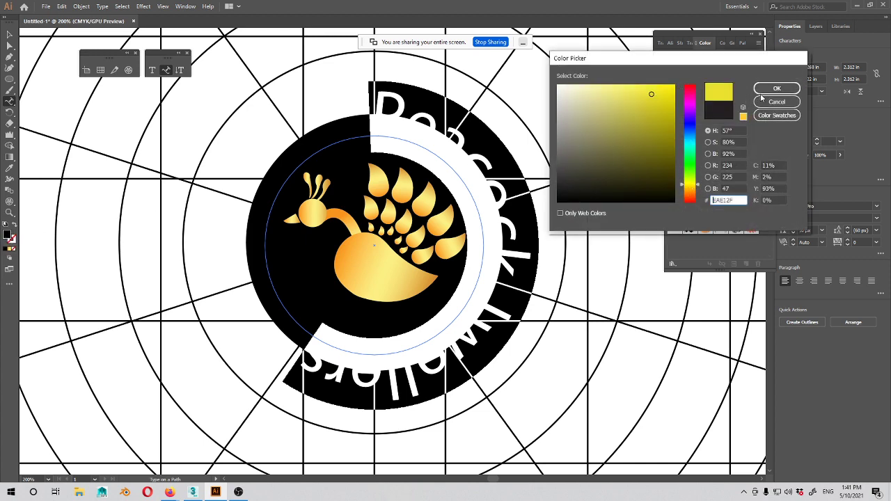
left_click(771, 90)
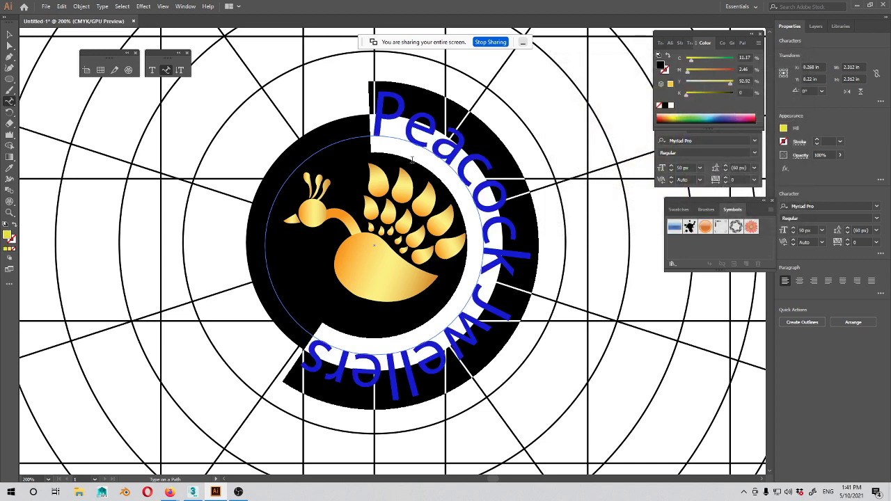
Step: Try to apply the gold gradient fill to the circular text
left_click(10, 252)
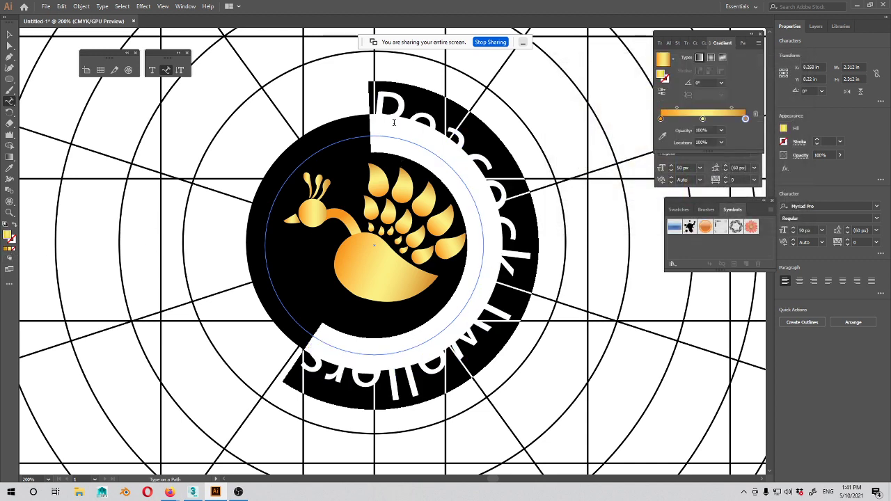
left_click(9, 34)
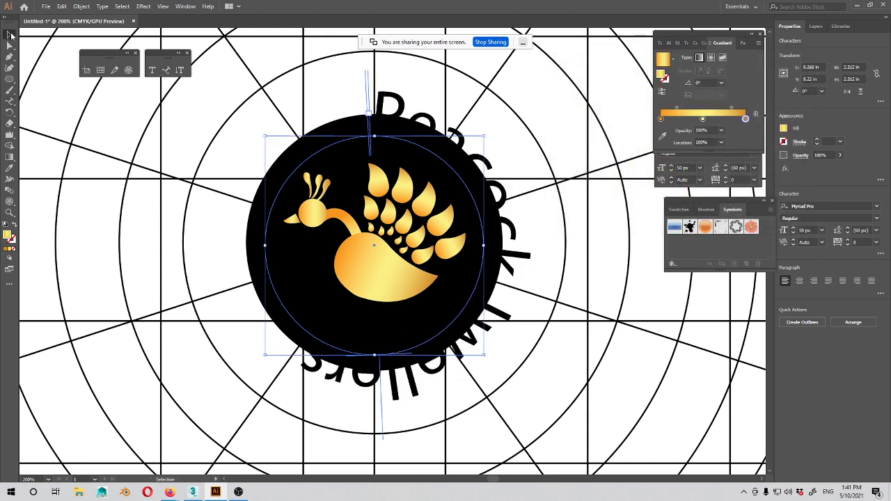
double_click(383, 110)
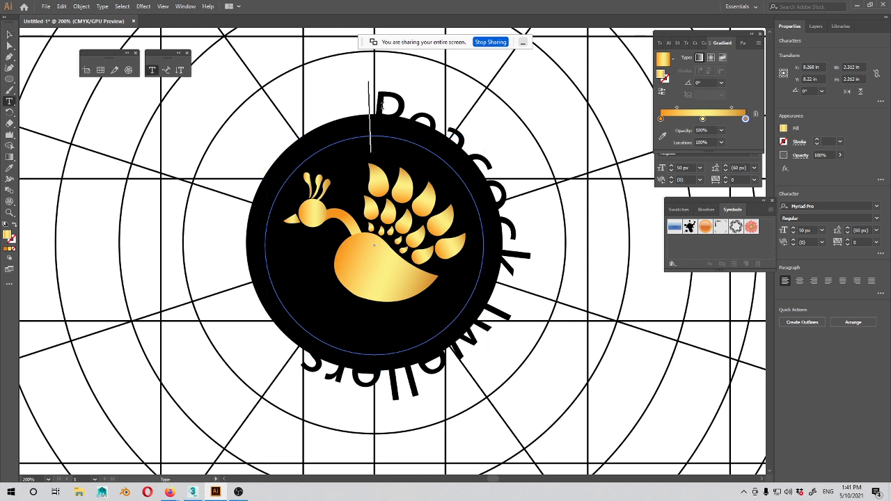
key("ctrl+a")
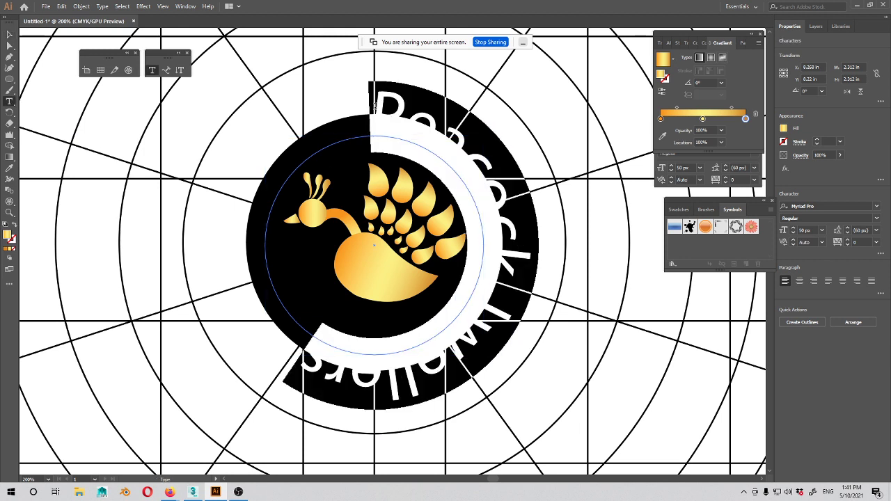
left_click(9, 45)
key("t")
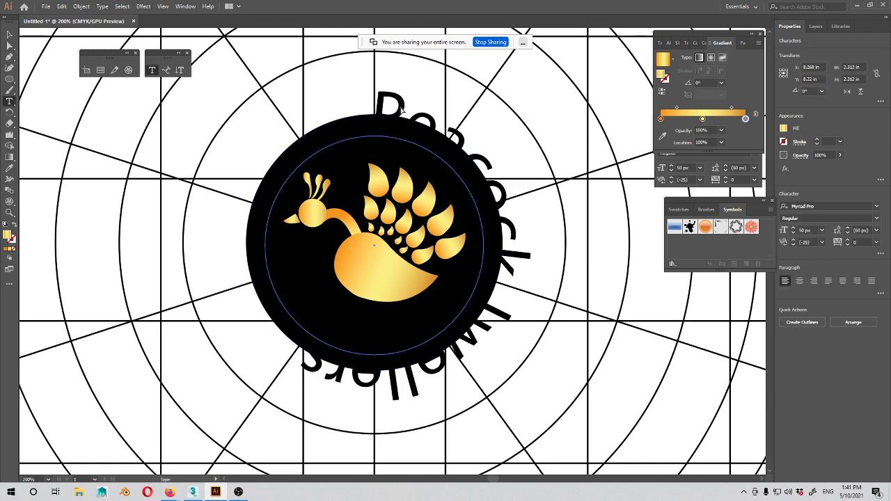
Step: Fill all of the circular text with solid orange, C 16.39, M 52.55, Y 100, K 1.82, and deselect it
key("ctrl+a")
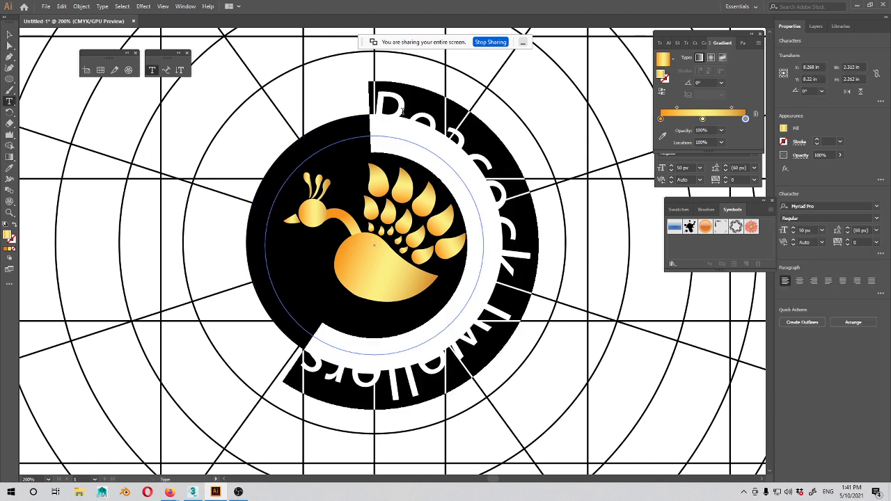
left_click(6, 250)
left_click(9, 35)
left_click(55, 64)
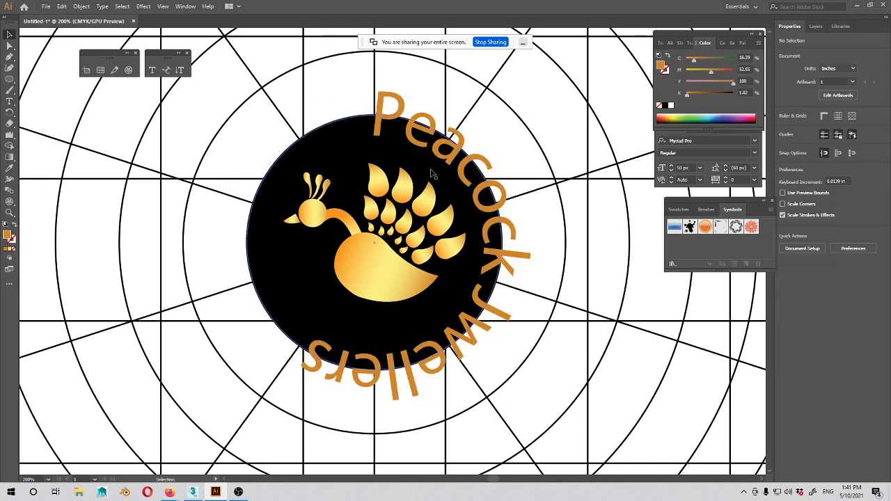
Step: Reduce the font size of the whole circular text to 17 px so it fits inside the black circle
double_click(435, 132)
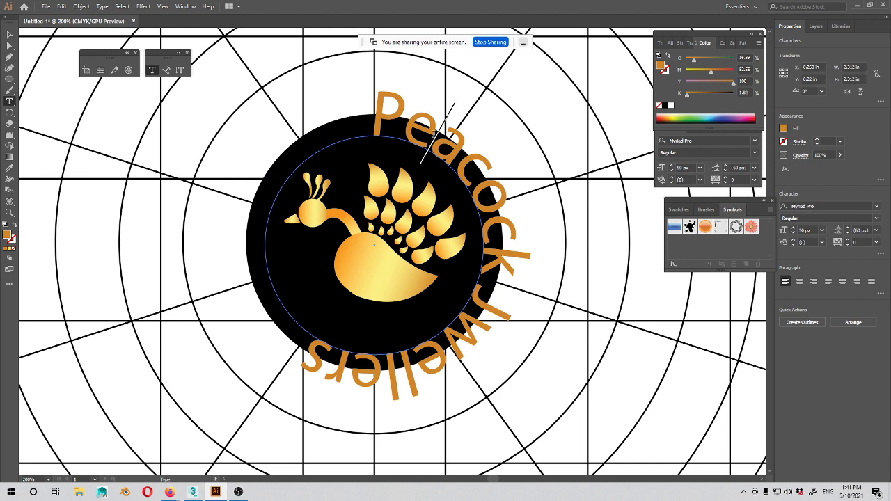
key("ctrl+a")
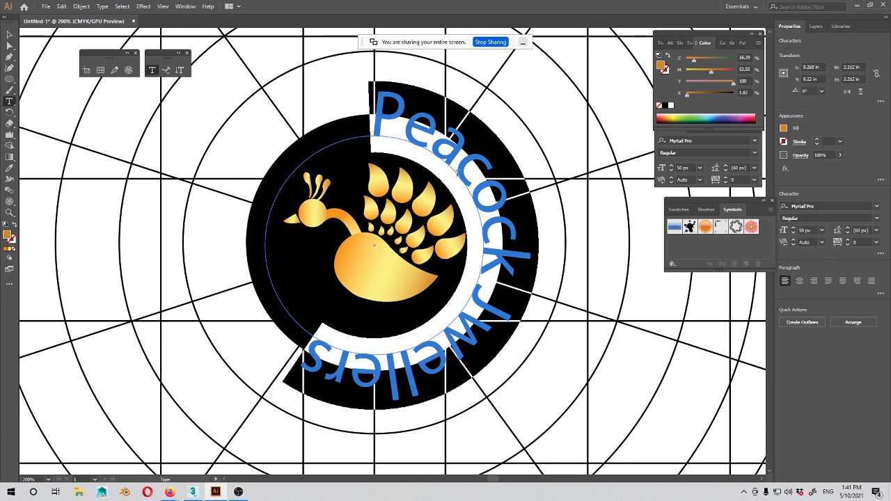
left_click(794, 234)
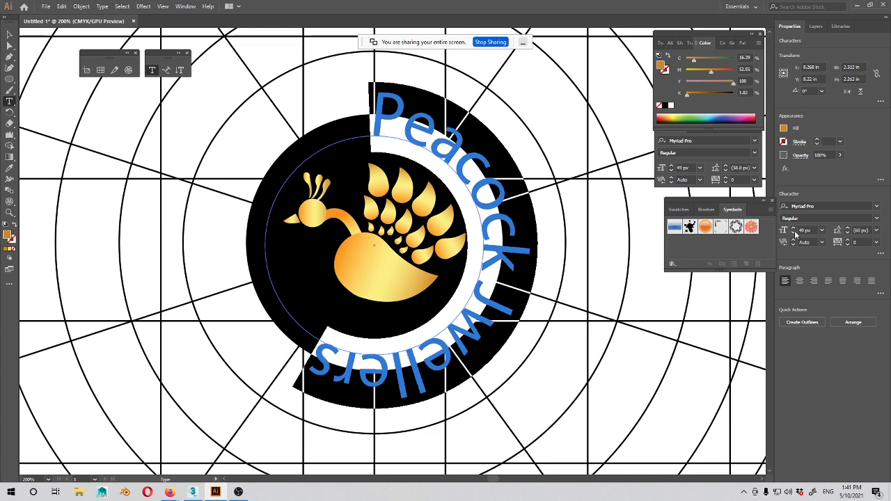
left_click(794, 233)
left_click(795, 234)
left_click(795, 234)
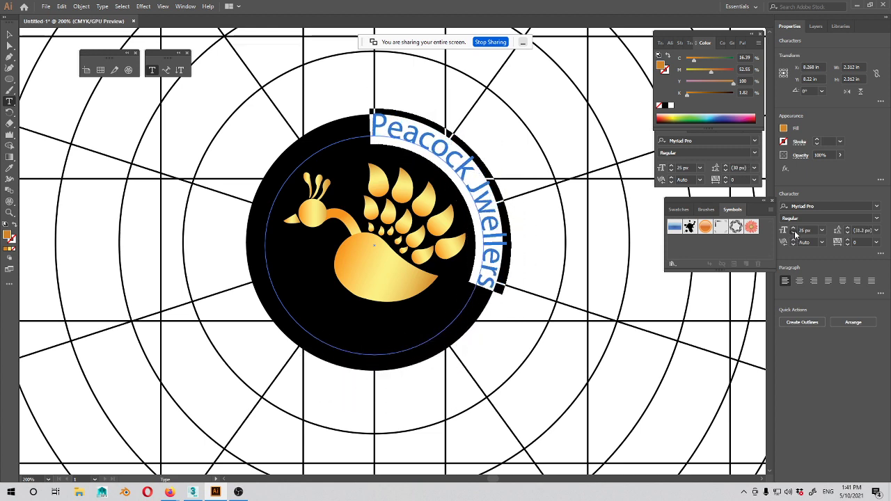
left_click(795, 233)
left_click(795, 233)
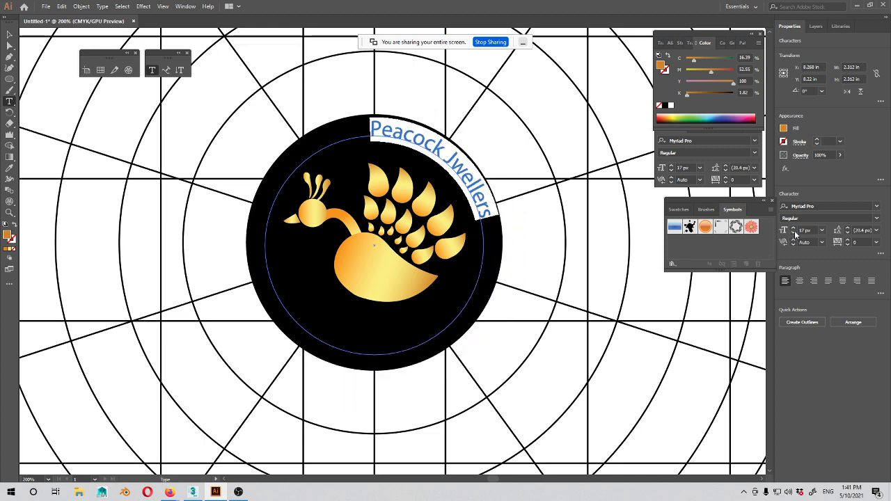
left_click(9, 34)
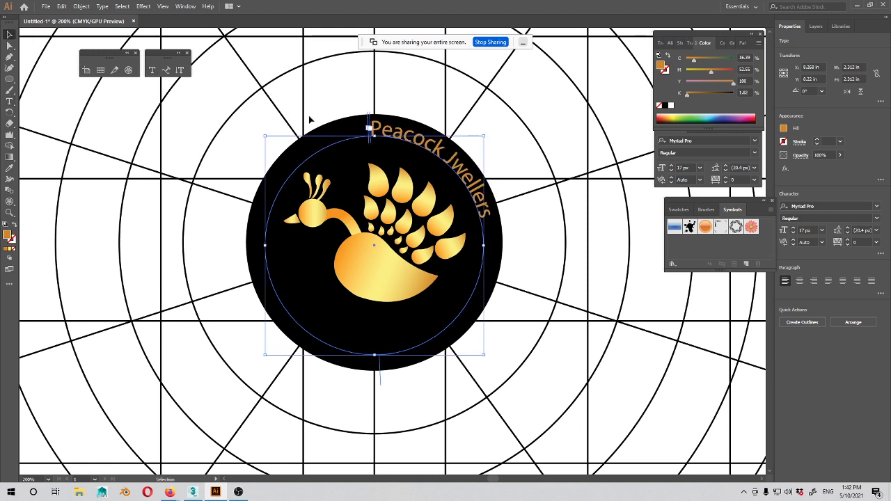
Step: Duplicate the circular text and place the copy along the lower-left arc of the circle
double_click(371, 131)
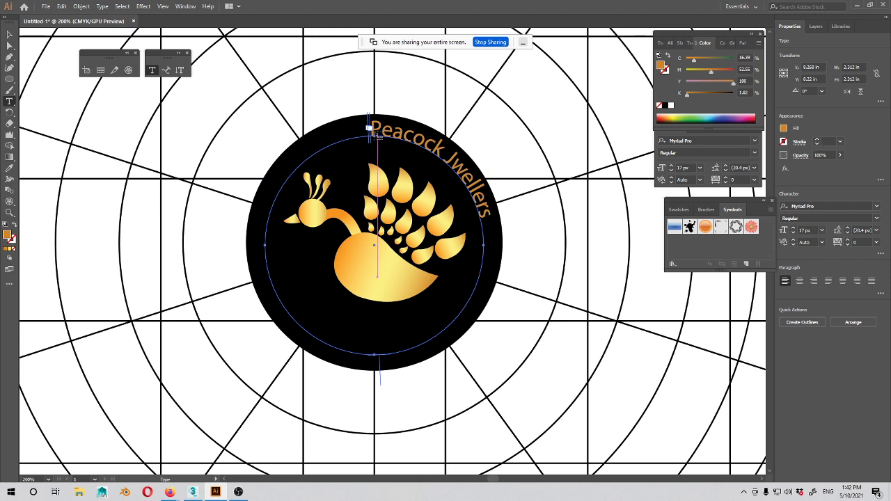
key("Escape")
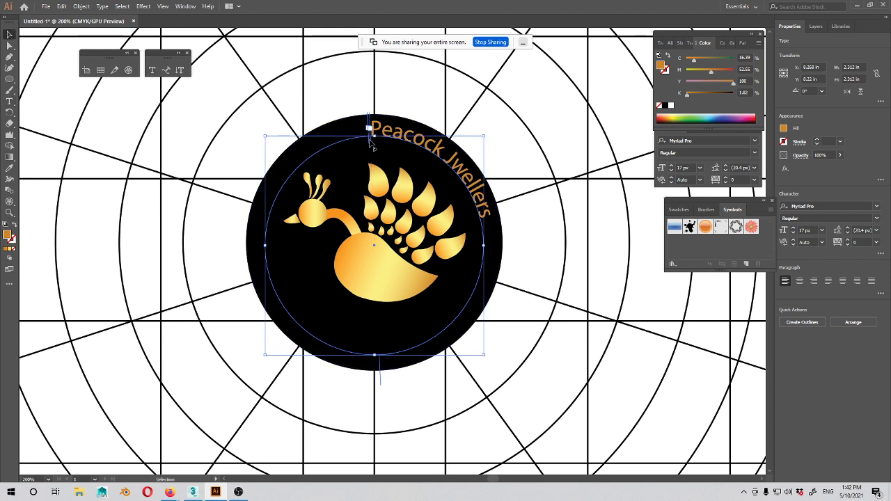
left_click_drag(372, 145, 392, 335)
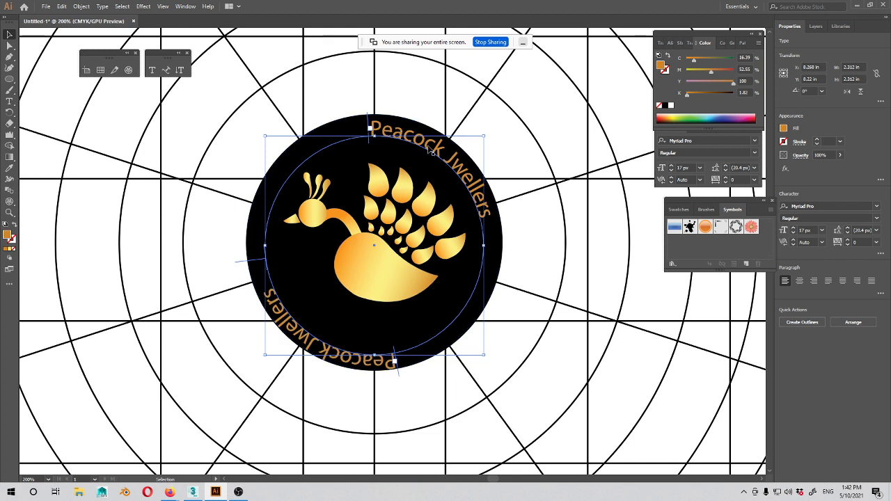
key("t")
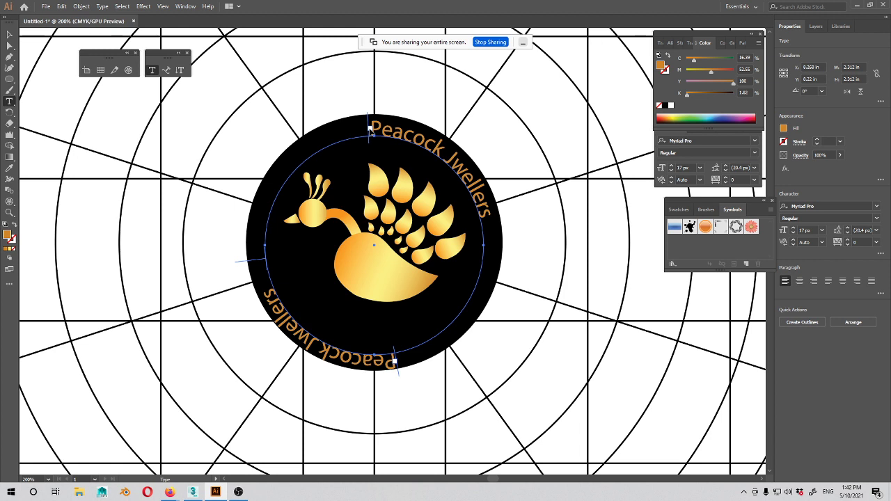
left_click(9, 34)
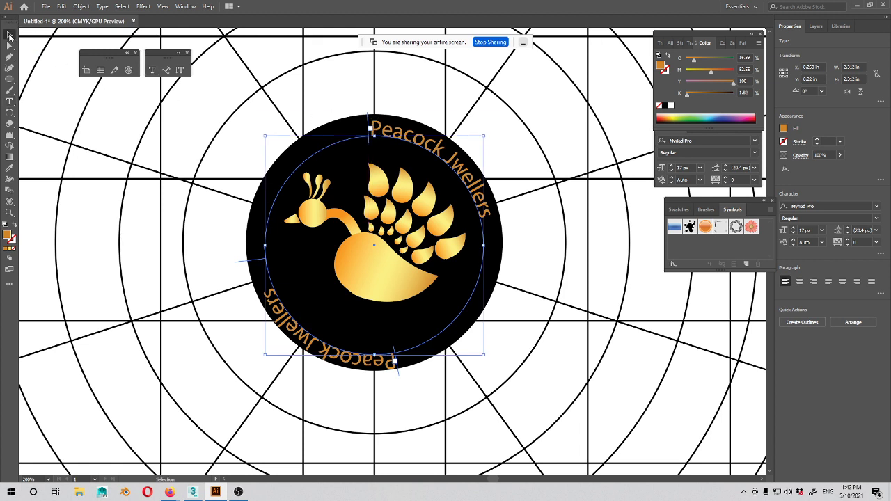
Step: Shift the end bracket of the lower text a little counterclockwise along the circle's upper arc and deselect the text
left_click_drag(370, 144, 336, 149)
left_click(94, 169)
key("space")
left_click_drag(423, 193, 399, 180)
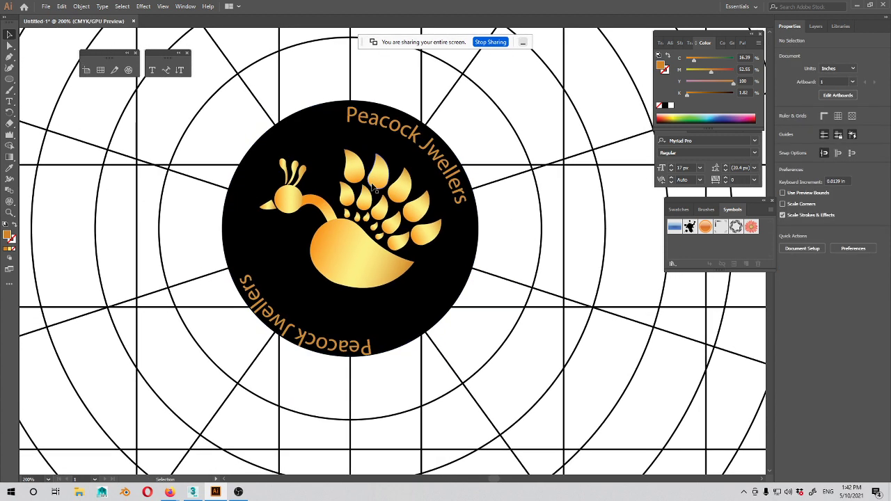
Step: Try a pale peach fill, C 1.77, M 10.88, Y 21.62, K 0, on the lower text and undo it
left_click(444, 293)
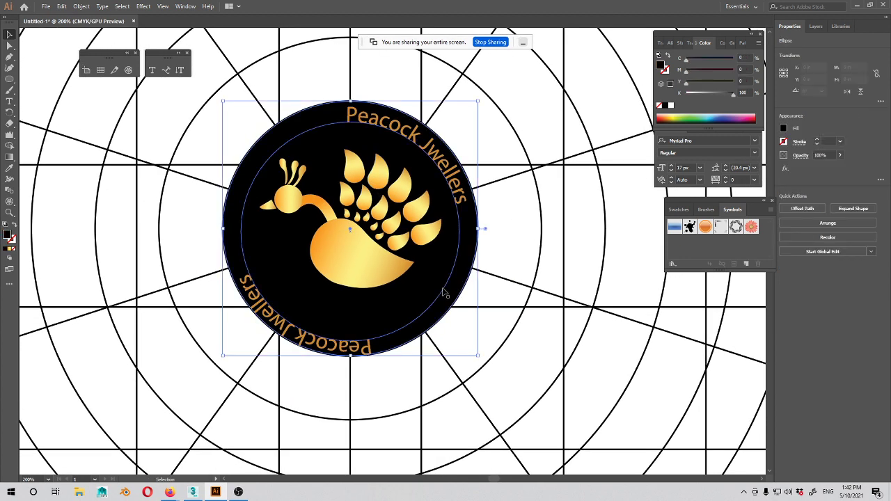
left_click(443, 292)
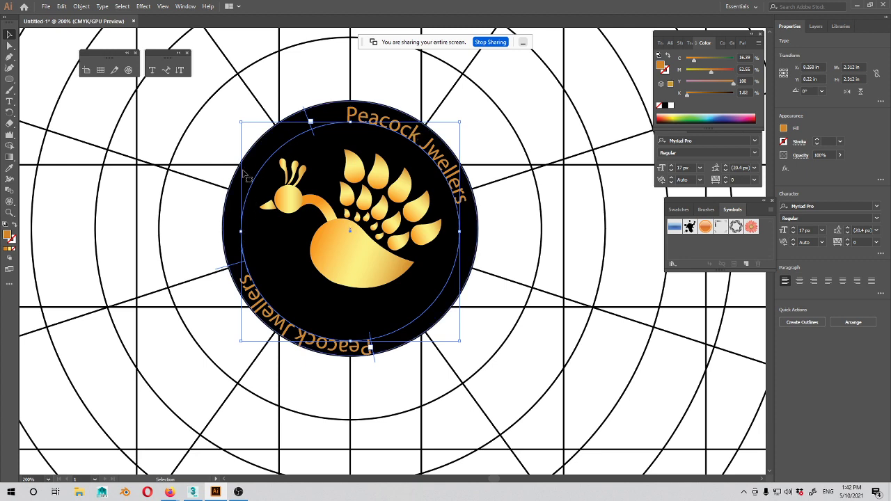
double_click(9, 237)
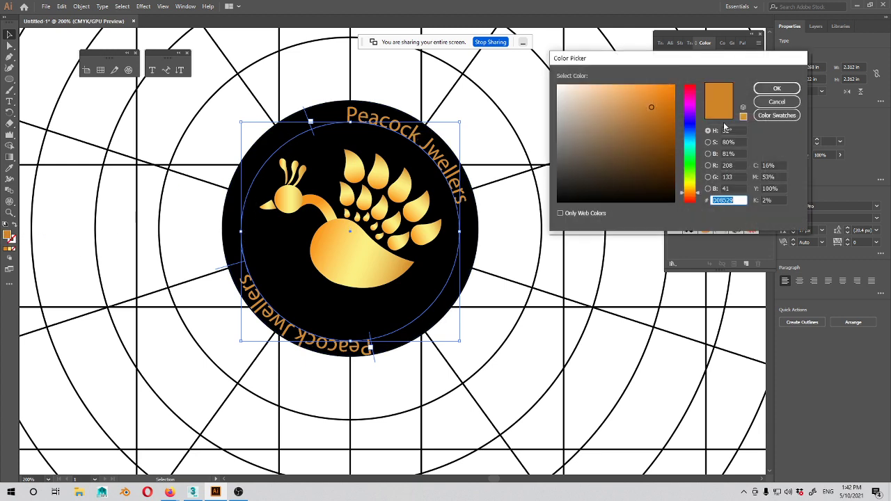
left_click_drag(625, 133, 580, 87)
left_click(778, 89)
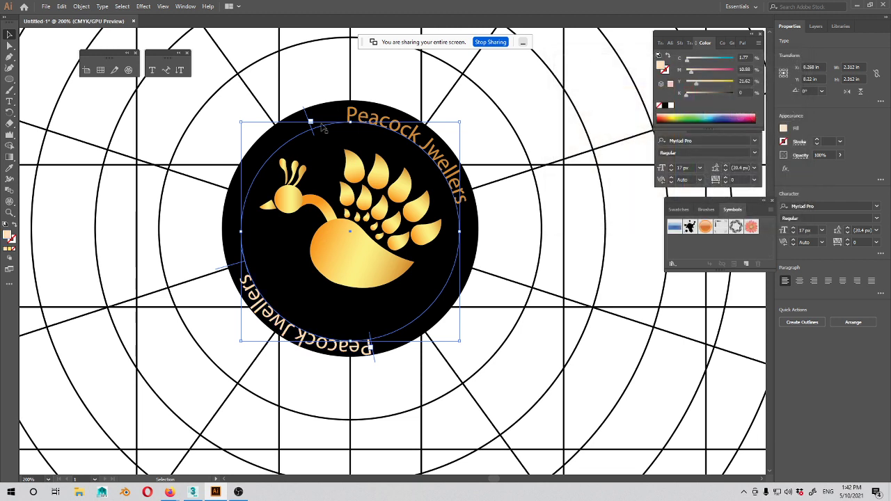
key("ctrl+z")
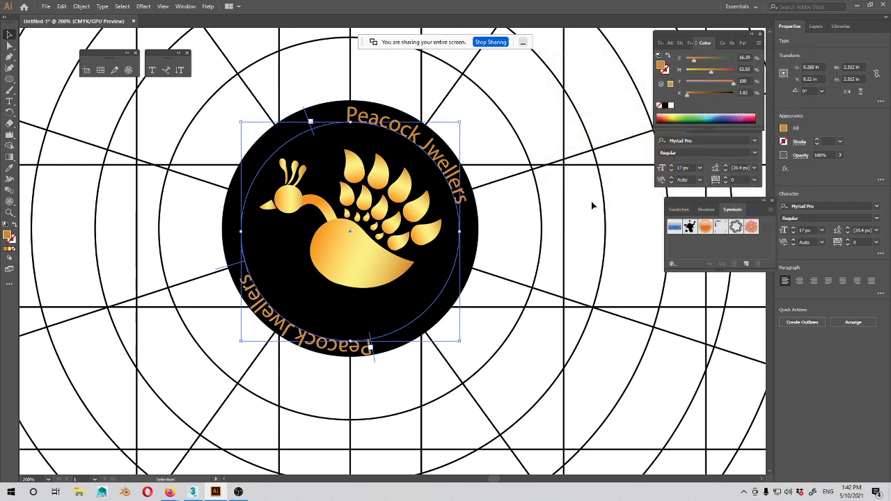
left_click(293, 142)
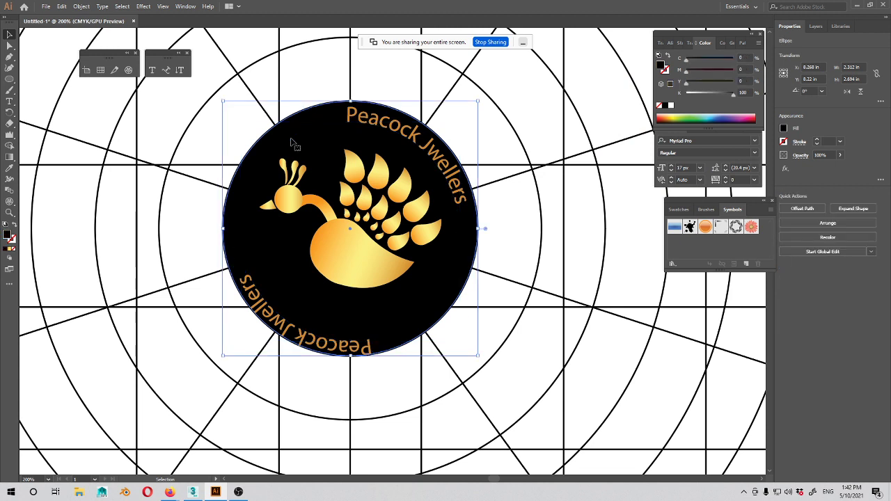
left_click(305, 136)
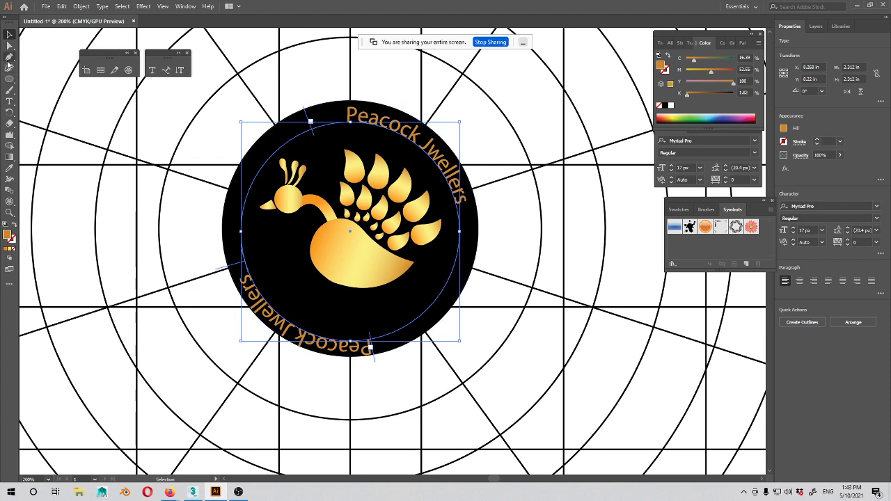
left_click(492, 312)
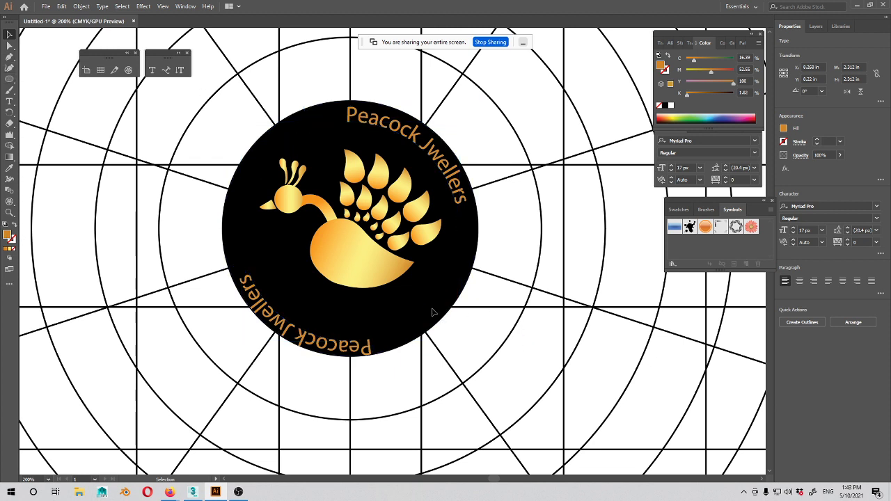
left_click(370, 350)
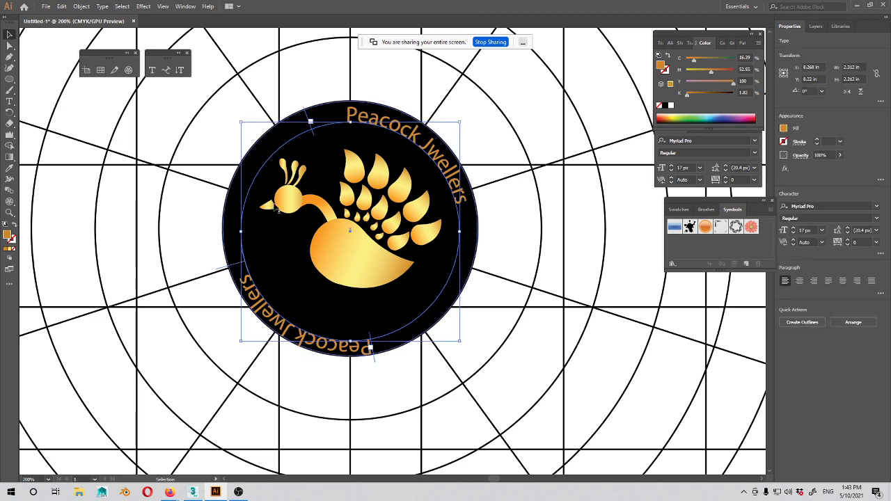
Step: Draw a circle about 2.27 in wide just inside the ring of text, with no fill and a white 1 px stroke
left_click(10, 79)
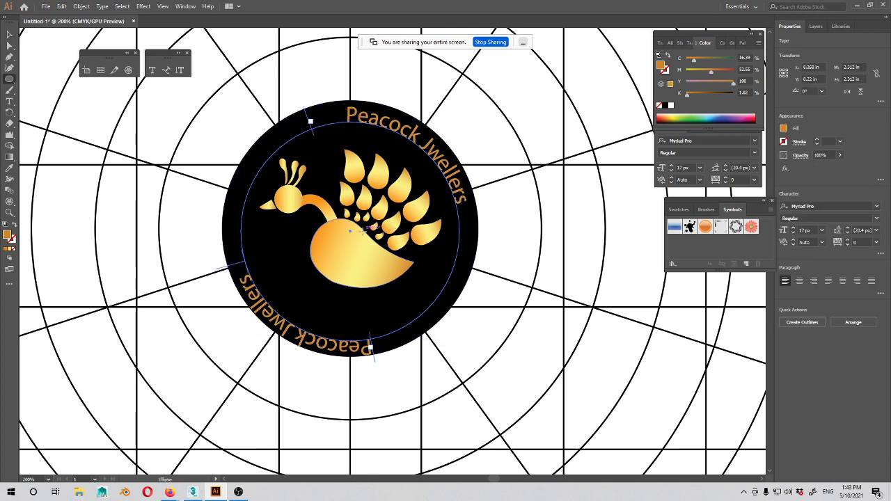
left_click_drag(350, 230, 457, 156)
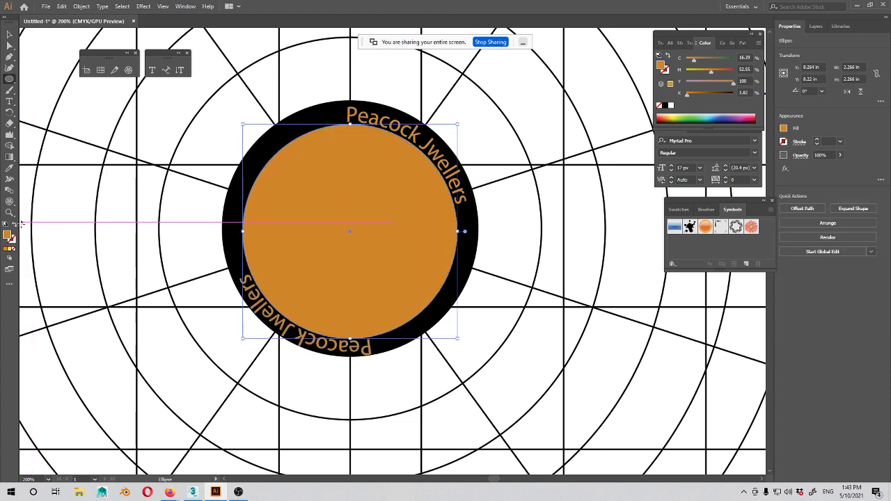
key("shift+x")
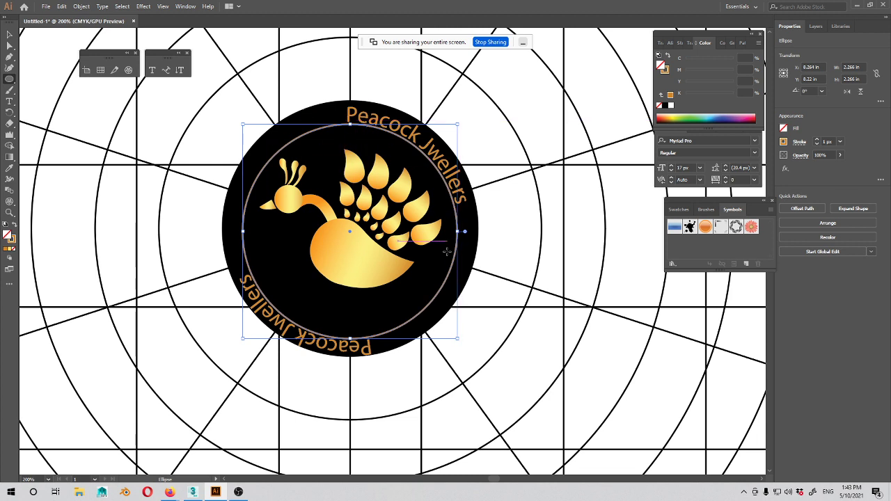
left_click(13, 254)
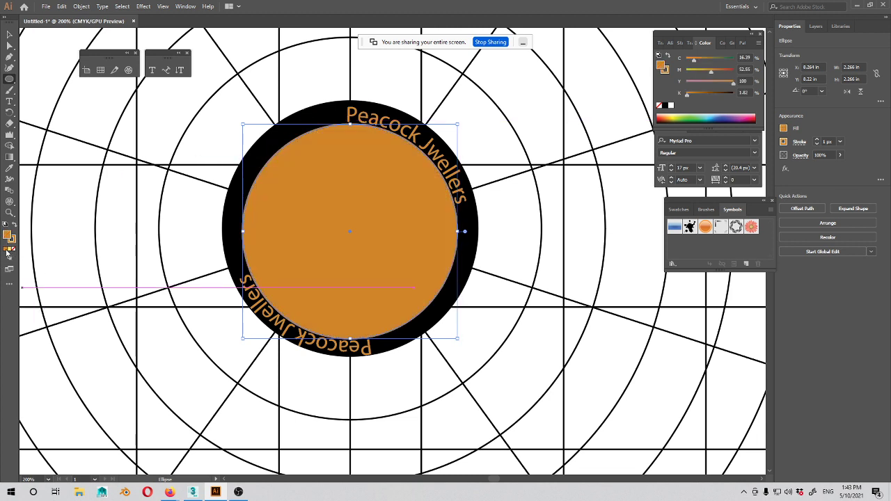
double_click(661, 65)
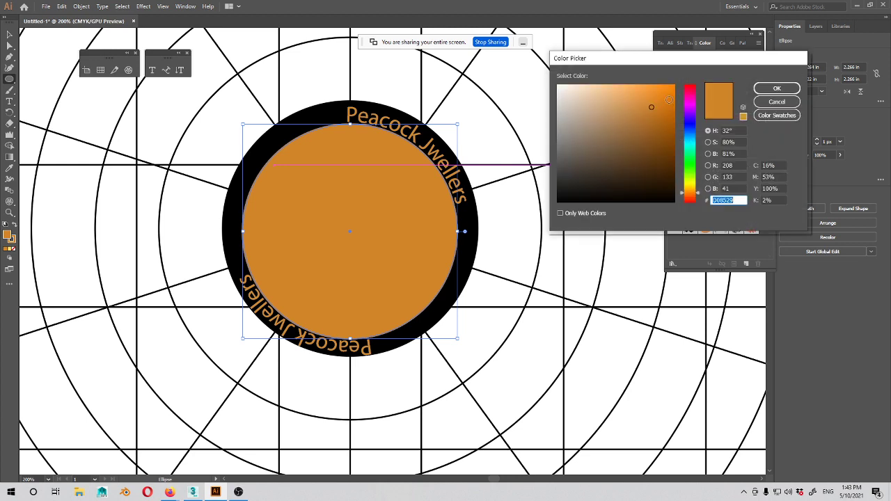
left_click_drag(631, 117, 554, 74)
left_click(766, 90)
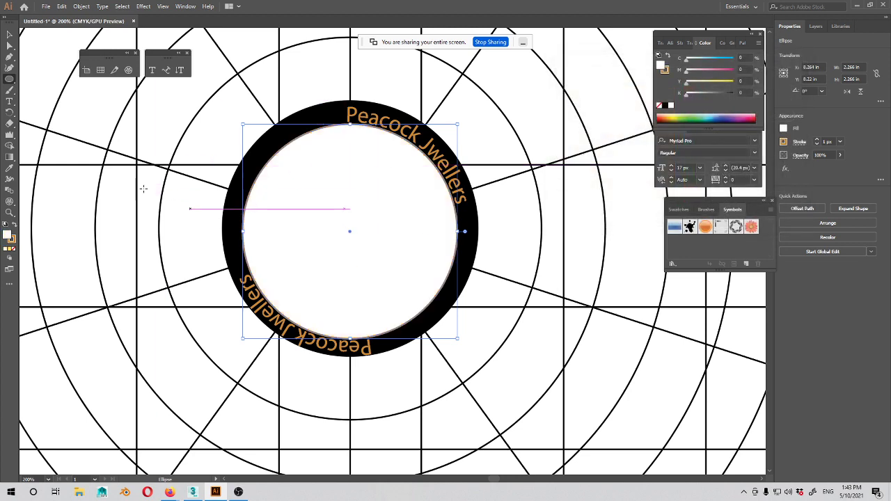
left_click(13, 227)
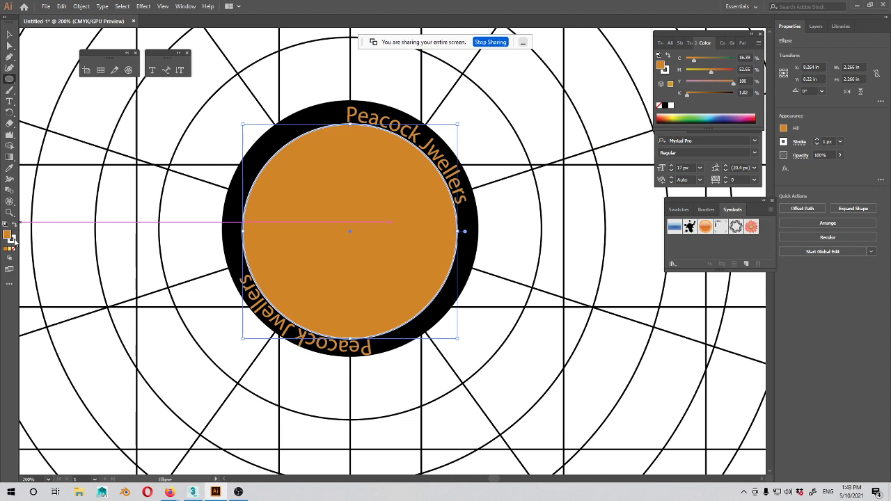
left_click(14, 249)
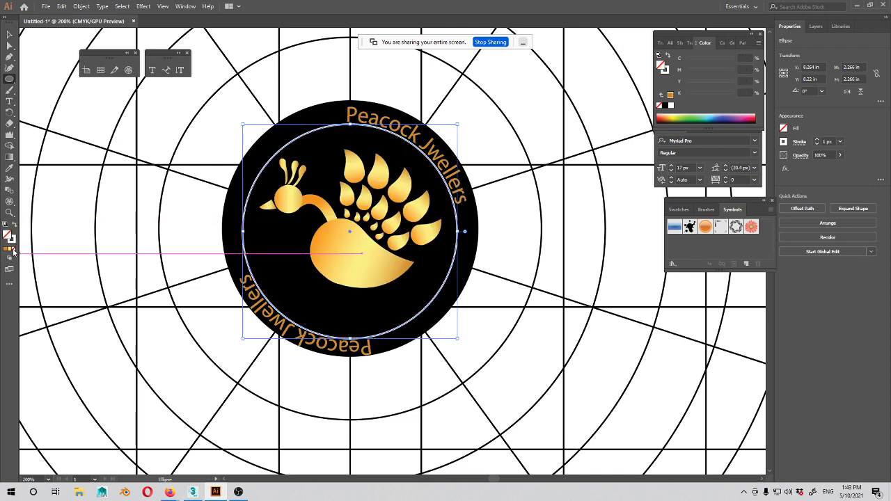
left_click(10, 35)
left_click(122, 182)
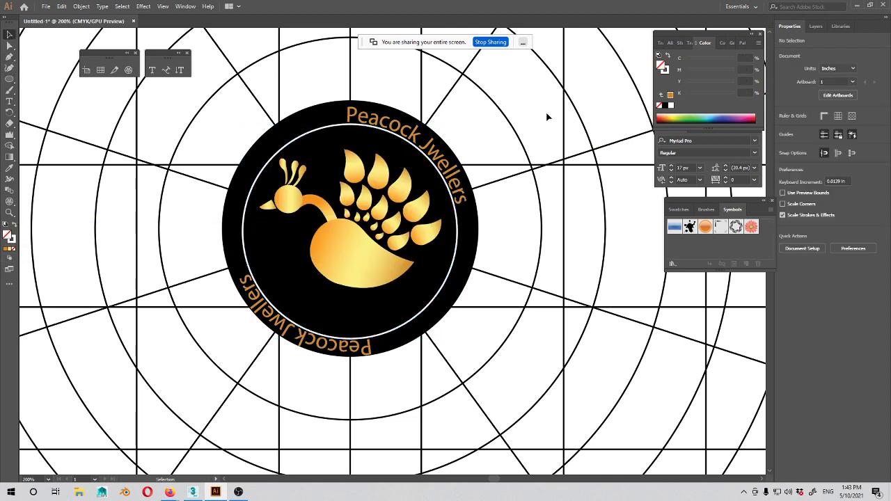
Step: Duplicate the white circle and enlarge the copy from its centre to about 2.75 in, around the black disc
left_click(457, 251)
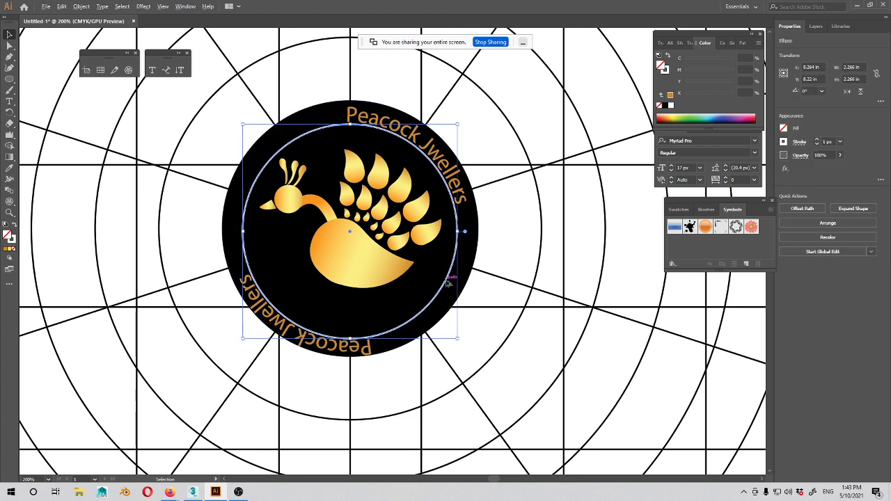
mouse_move(449, 282)
left_mouse_down()
mouse_move(438, 281)
mouse_move(456, 292)
left_mouse_up()
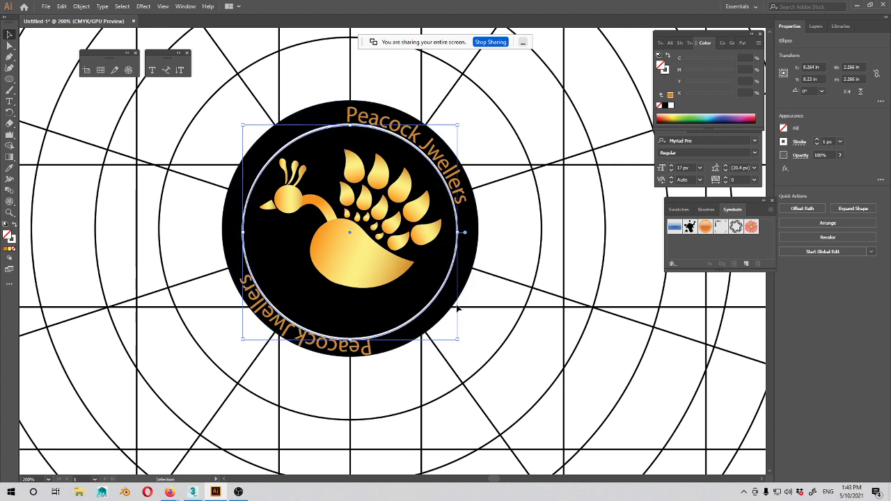
left_click_drag(457, 341, 479, 363)
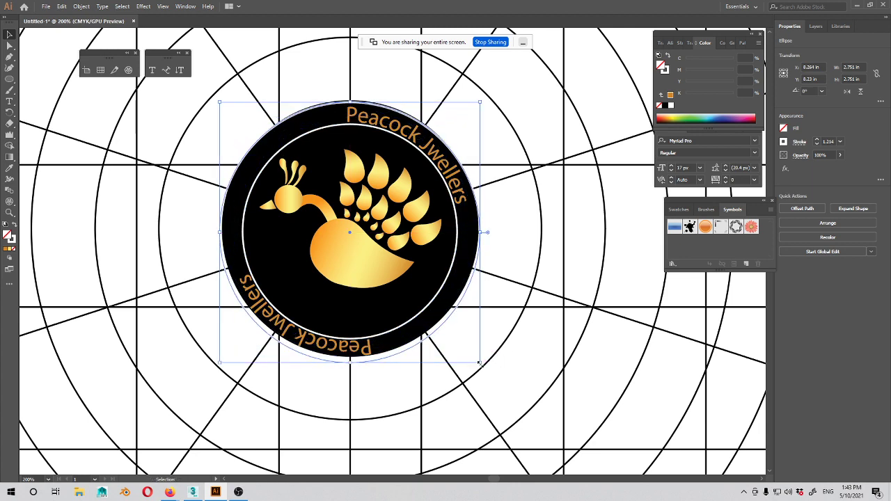
left_click(604, 305)
Step: Shrink the outer white circle to about 2.70 in and nudge it slightly up to align with the black disc's edge
left_click_drag(542, 338, 569, 339)
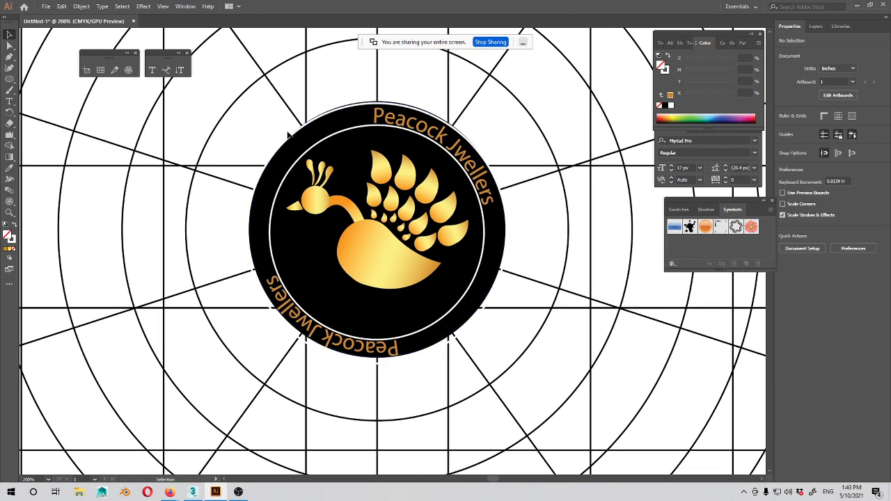
left_click(305, 128)
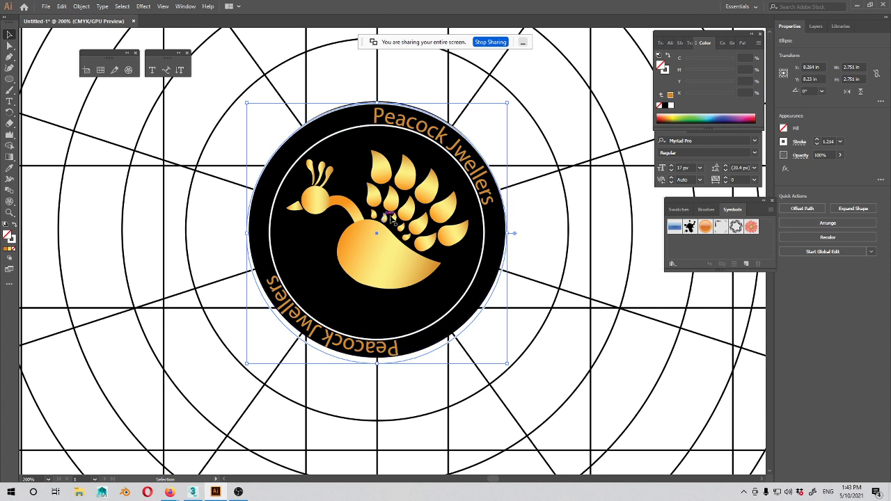
left_click_drag(507, 103, 506, 106)
left_click(582, 256)
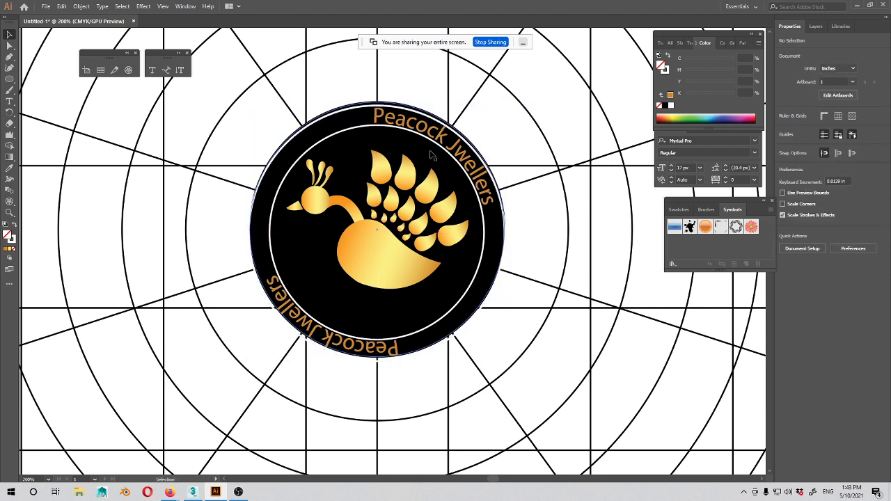
left_click(406, 108)
key("Up")
key("Up")
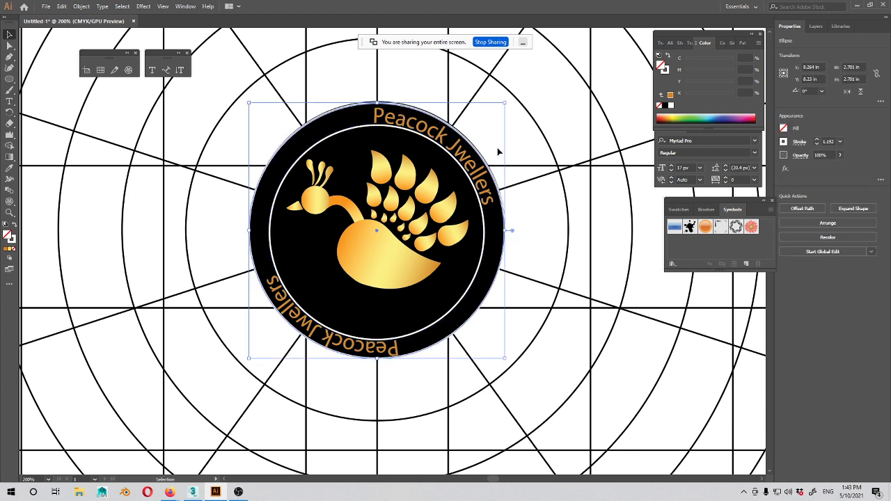
left_click(549, 238)
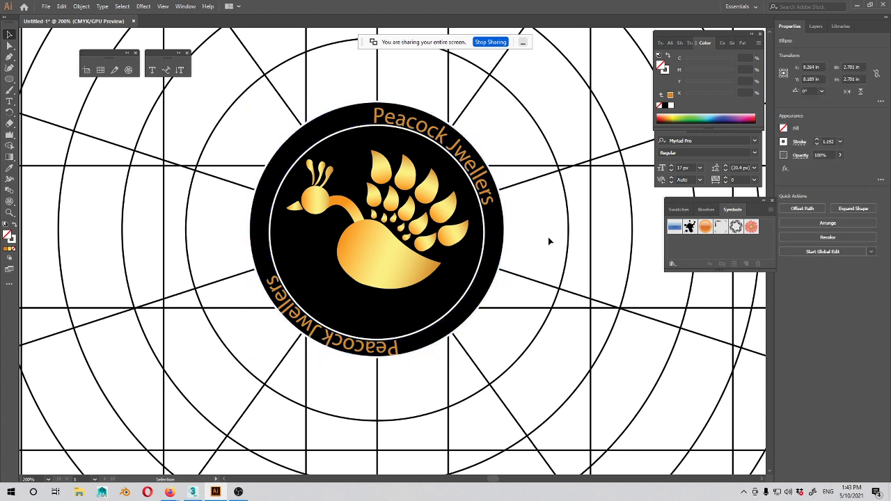
Step: Group all parts of the logo and move the group off the artboard onto the empty canvas to its right
left_click_drag(526, 81, 228, 414)
left_click_drag(518, 351, 483, 348)
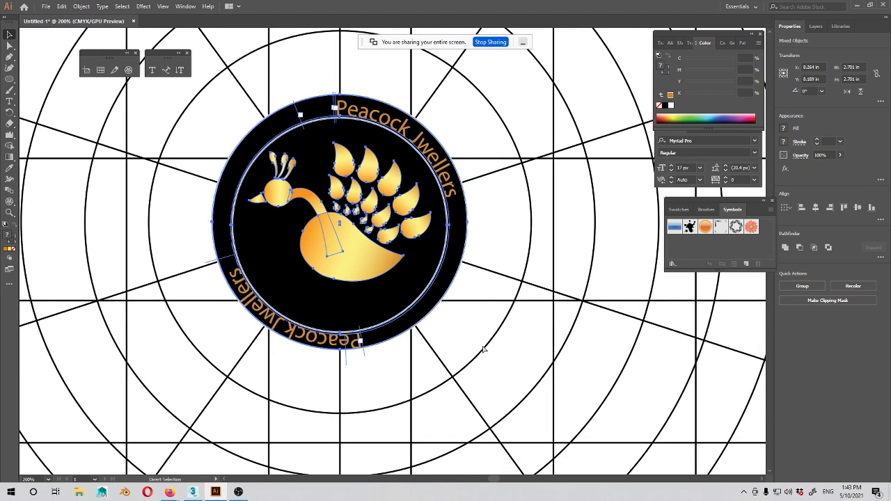
key("ctrl+g")
left_click(533, 345)
left_click_drag(556, 350, 285, 317)
key("ctrl+minus")
key("ctrl+minus")
key("ctrl+minus")
left_click(337, 232)
left_click_drag(182, 246, 546, 181)
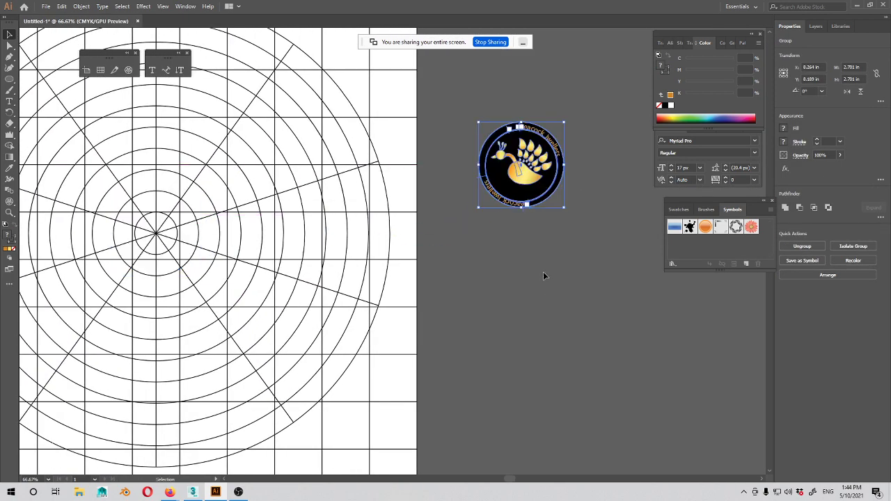
left_click(591, 309)
Step: Add the text line "sinc 100 years" below the peacock's body inside the inner circle and select all its characters
left_click_drag(508, 113, 536, 154)
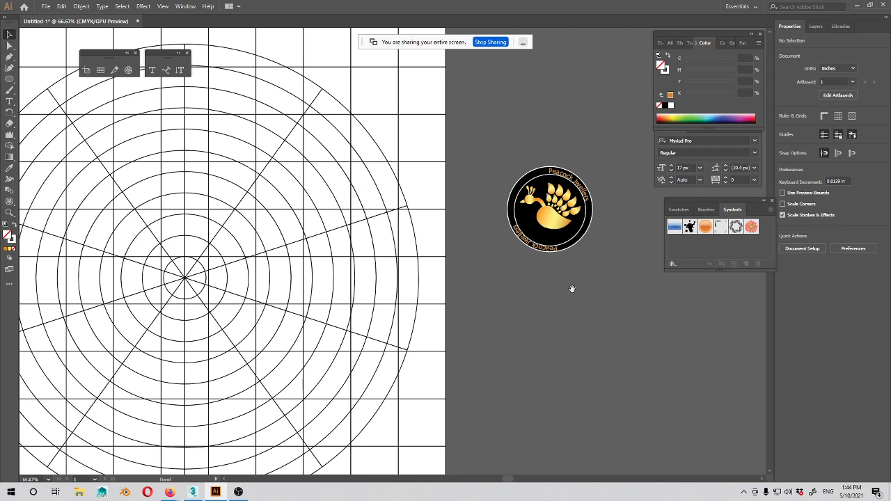
left_click_drag(573, 289, 450, 344)
key("ctrl+plus")
key("ctrl+plus")
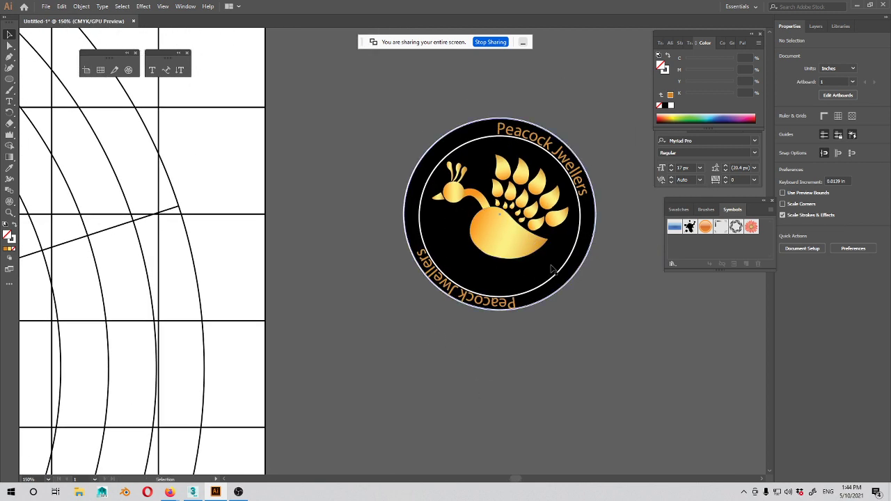
key("t")
left_click(462, 273)
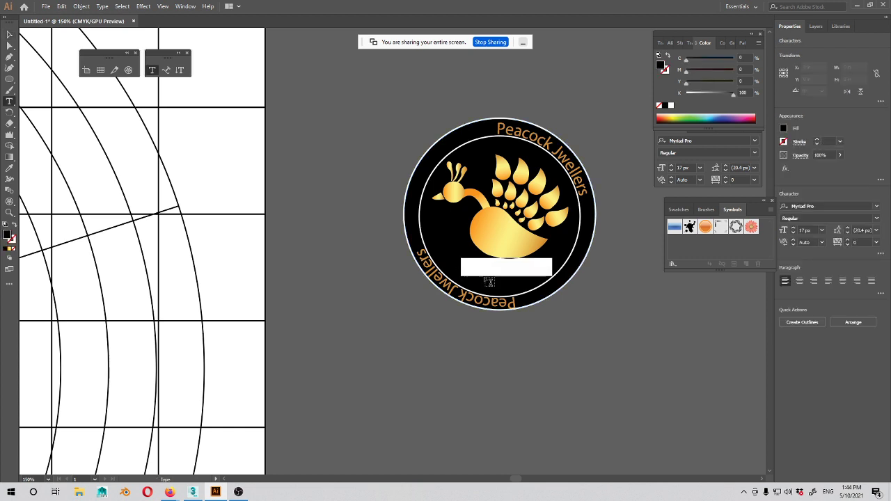
key("BackSpace")
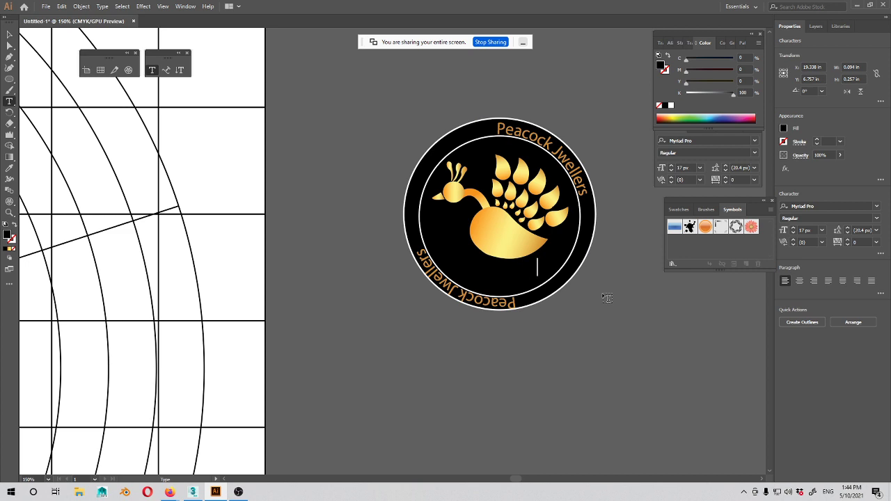
key("ctrl+z")
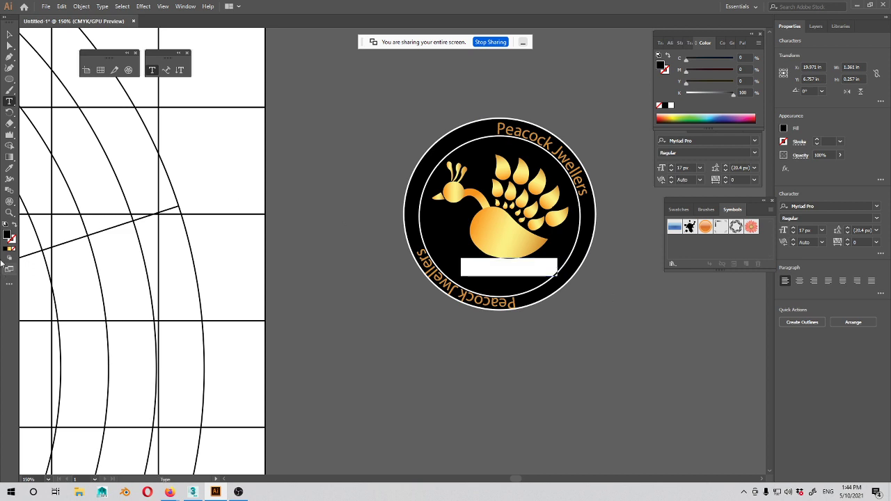
Step: Apply the gold gradient fill to the "sinc 100 years" text and move the text slightly down and left
left_click(9, 252)
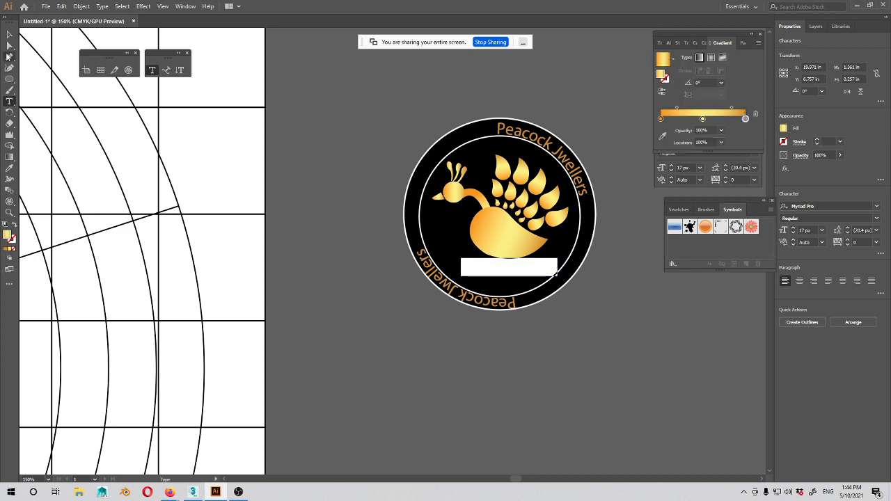
left_click(9, 34)
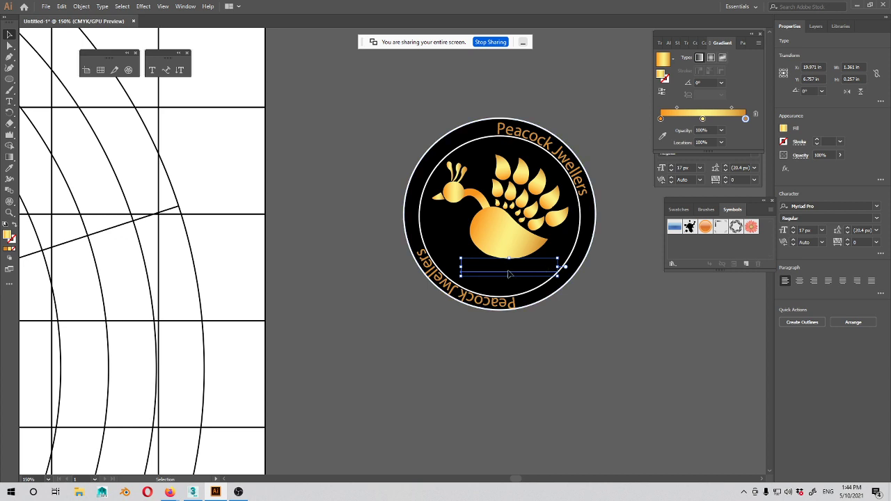
left_click_drag(508, 274, 500, 278)
double_click(492, 281)
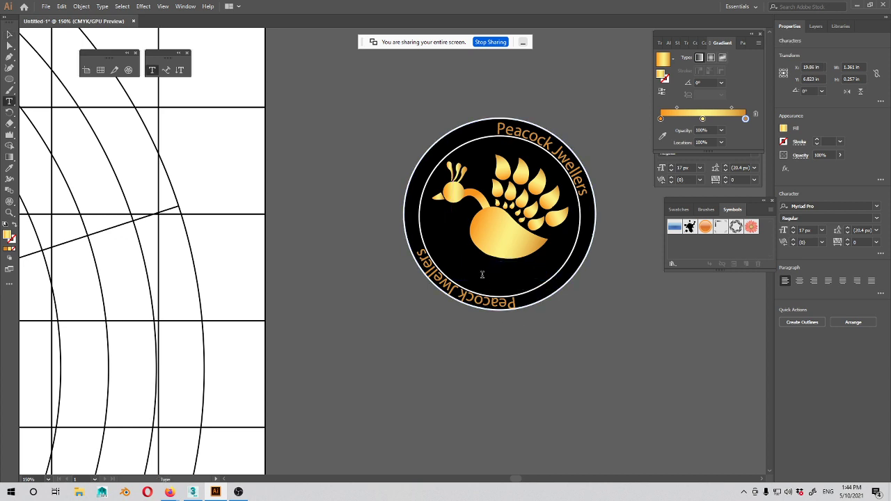
Step: Fill the "sinc 100 years" text with white, FFFFFF, and place the text cursor just before "100"
key("ctrl+a")
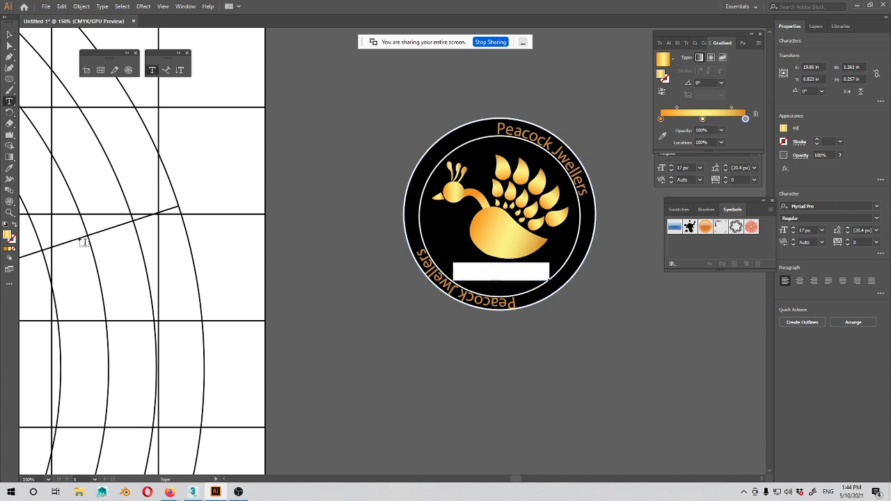
left_click(7, 255)
double_click(8, 236)
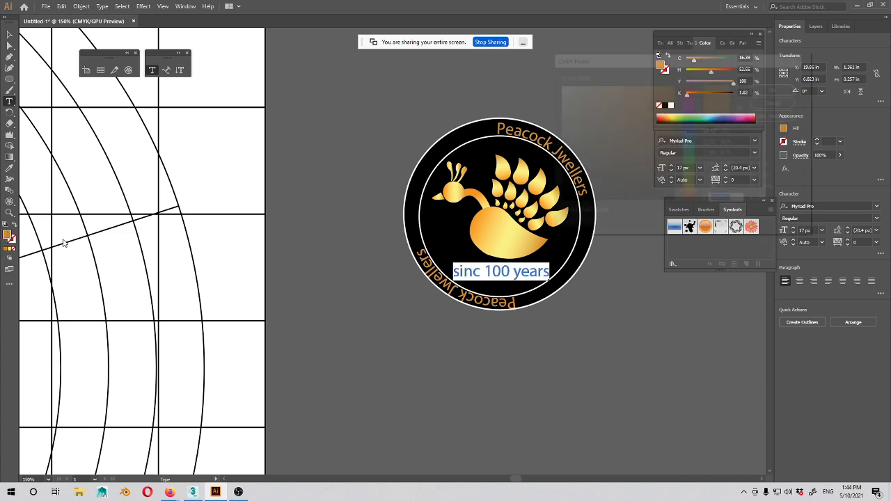
type("ffffff")
left_click(778, 89)
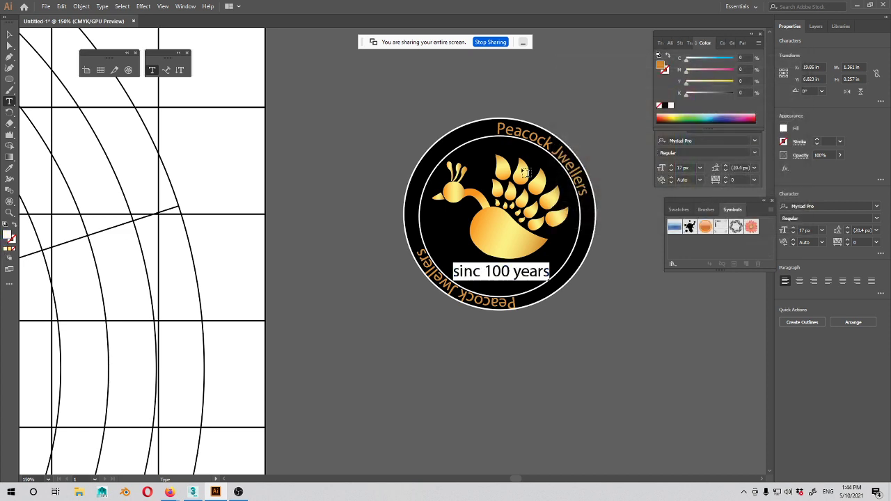
left_click(487, 271)
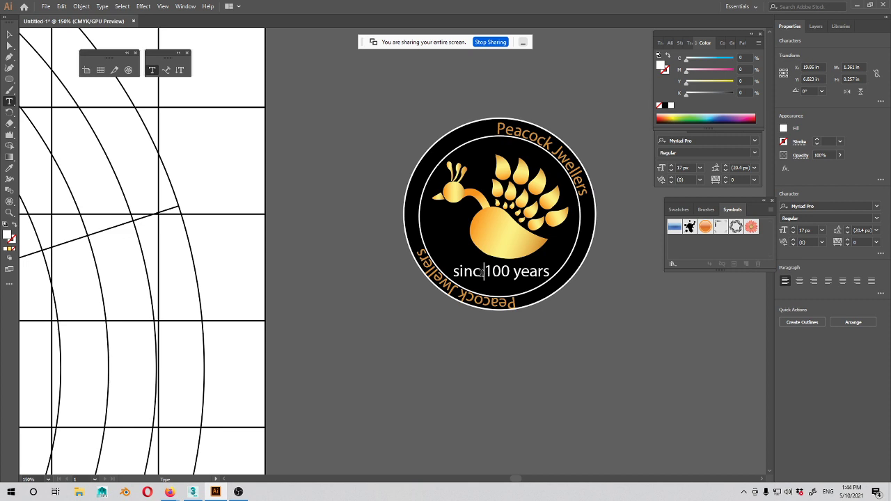
Step: Correct the tagline below the peacock to "since 100 years" and select all its characters
type("e")
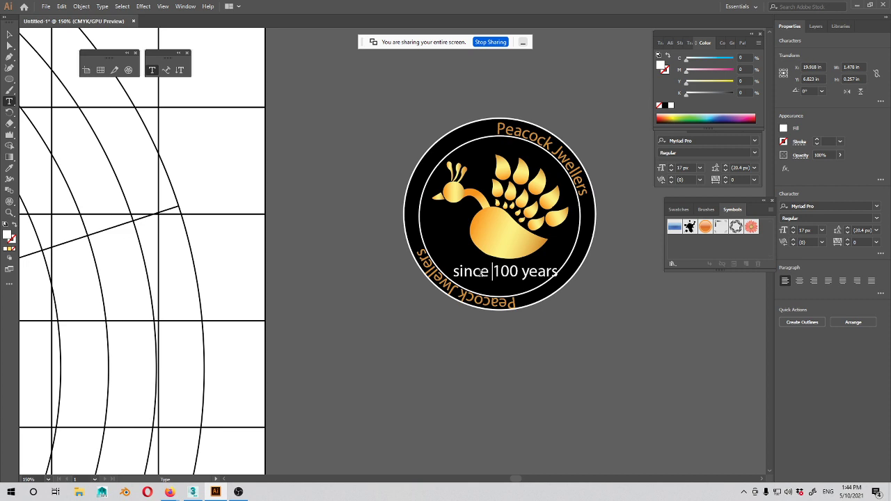
key("ctrl+a")
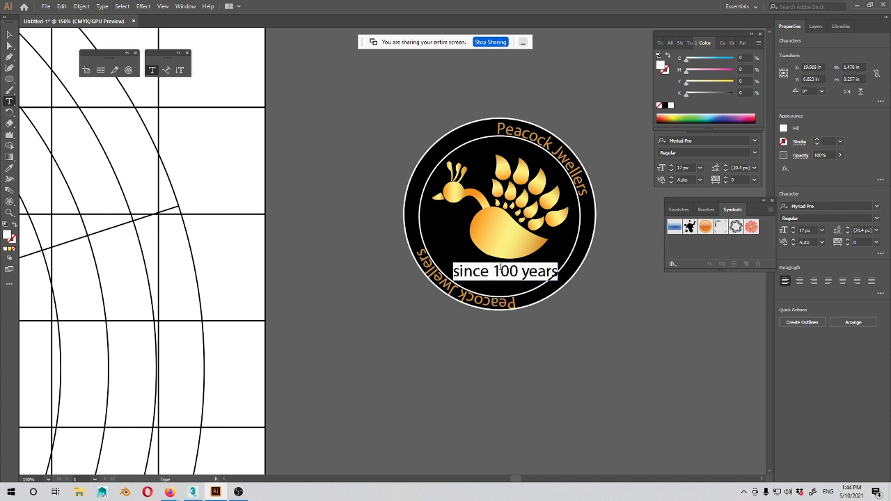
key("BackSpace")
key("ctrl+z")
Step: Sample the peacock body's gold gradient onto the "since 100 years" text
left_click(9, 168)
left_click(515, 228)
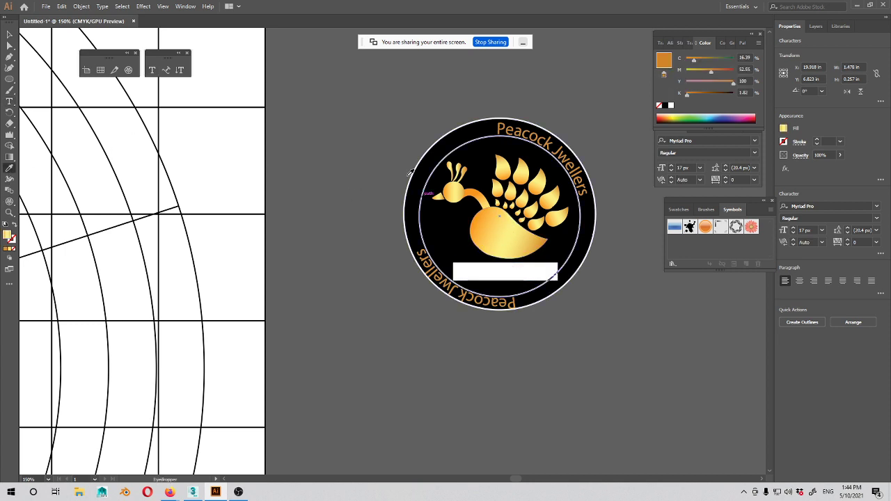
left_click(8, 36)
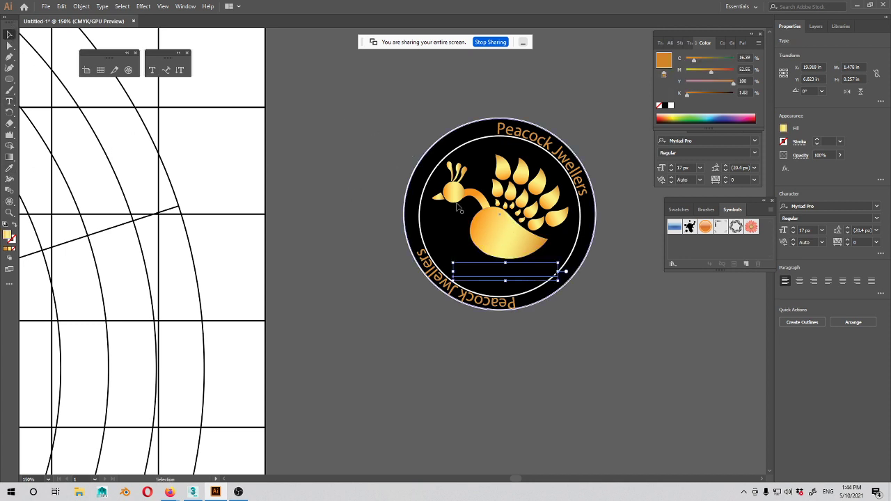
Step: Fill the "since 100 years" text with a solid pale yellow
left_click(6, 253)
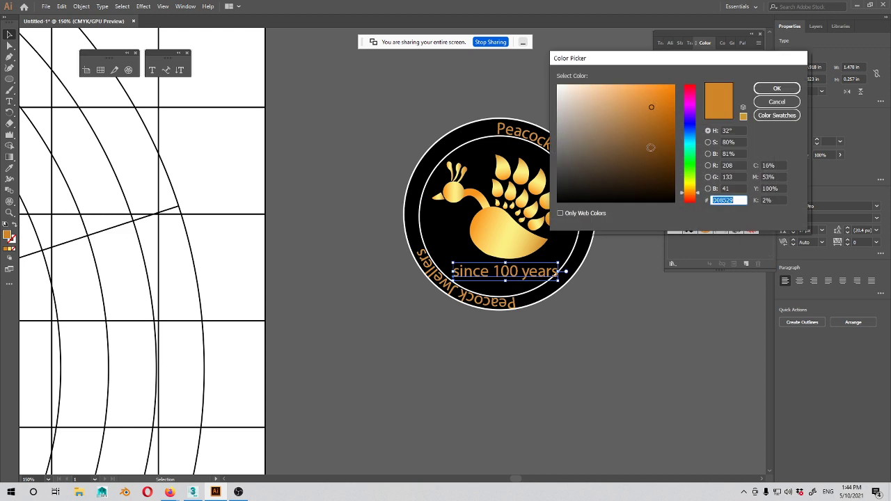
left_click(595, 85)
left_click(689, 187)
left_click_drag(637, 139, 603, 95)
left_click(785, 86)
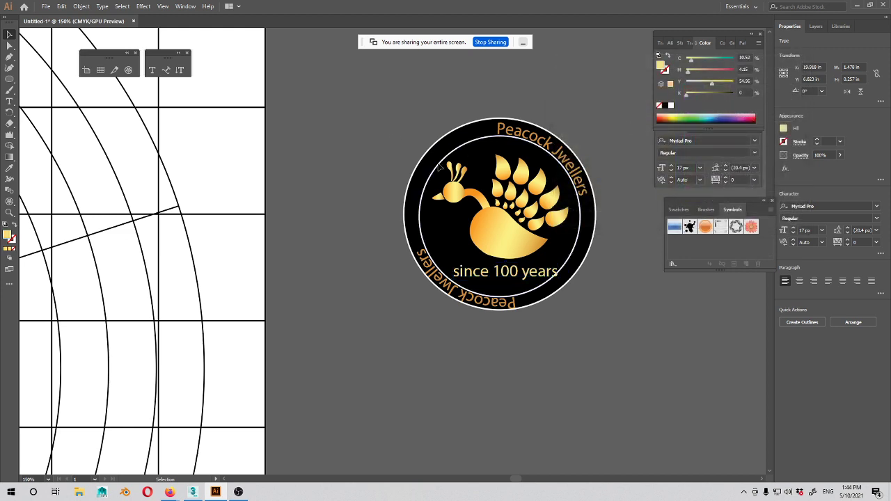
Step: Scale the "since 100 years" text down to about 9.18 px and centre it below the peacock inside the inner ring
left_click_drag(511, 272, 508, 273)
left_click(643, 323)
left_click_drag(633, 310, 499, 302)
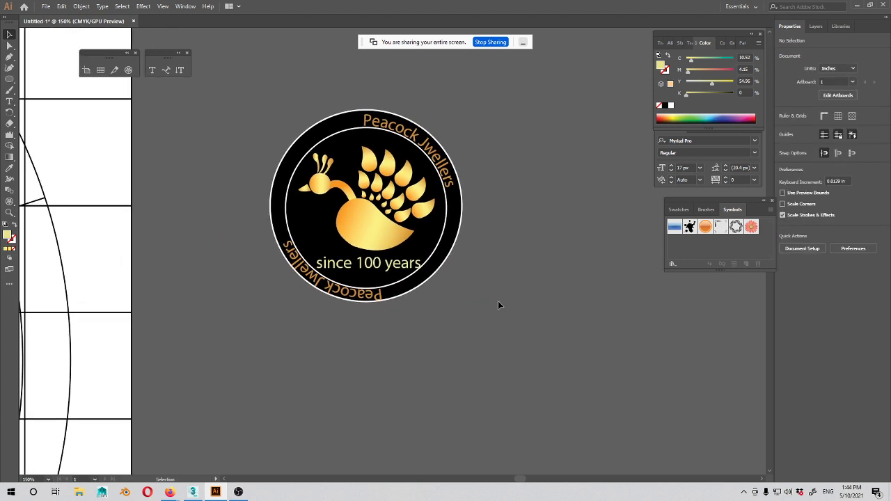
left_click(415, 264)
left_click_drag(415, 272, 387, 271)
left_click(420, 287)
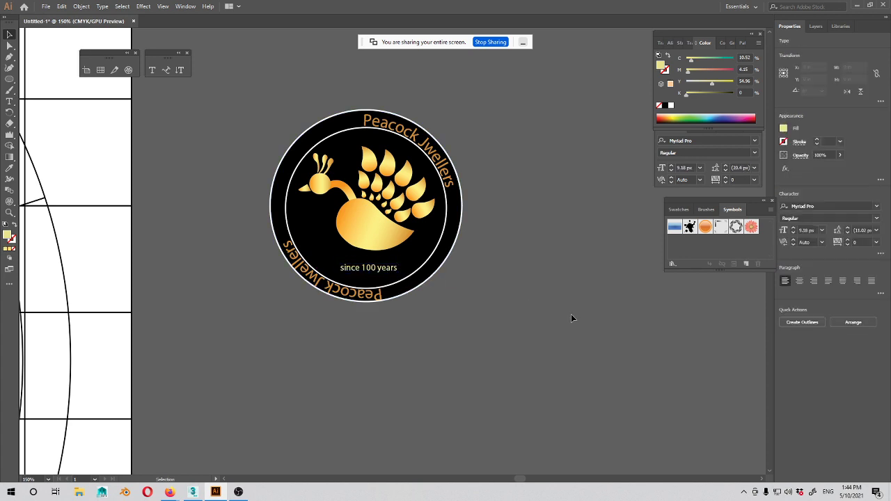
left_click(571, 314)
Step: Group all parts of the peacock logo and move the group slightly up on the canvas
left_click_drag(474, 279, 558, 283)
key("ctrl+minus")
key("ctrl+minus")
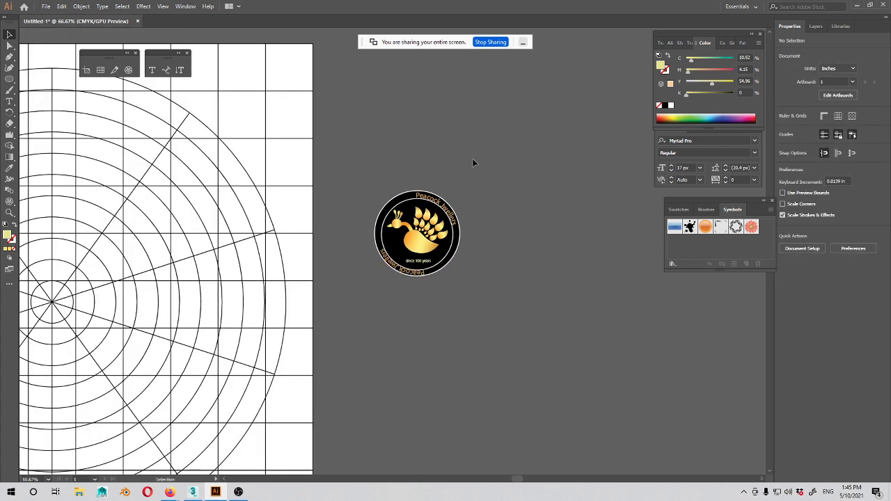
left_click_drag(373, 280, 372, 280)
key("ctrl+g")
left_click(453, 279)
left_click_drag(432, 242, 429, 227)
left_click(414, 319)
Step: Move the "[,]" text up beside the "Logo Designs" heading of the logo type list
left_click_drag(457, 363, 622, 342)
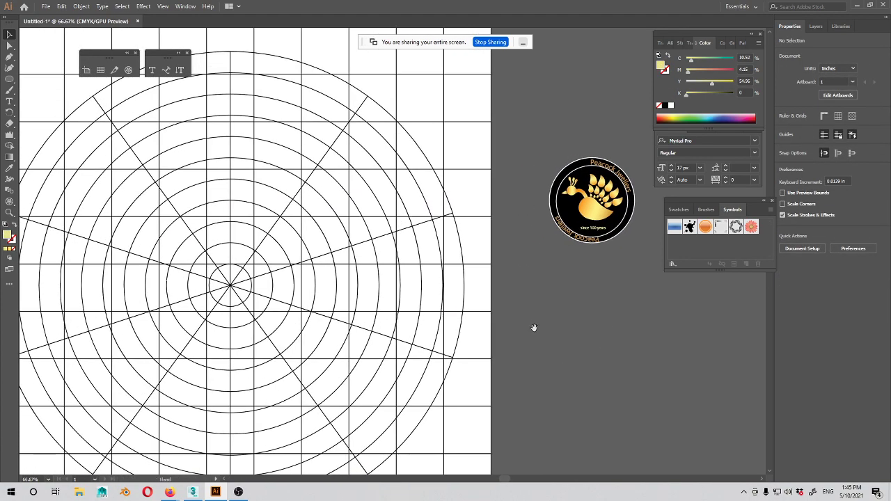
left_click_drag(498, 352, 737, 354)
left_click_drag(129, 318, 397, 360)
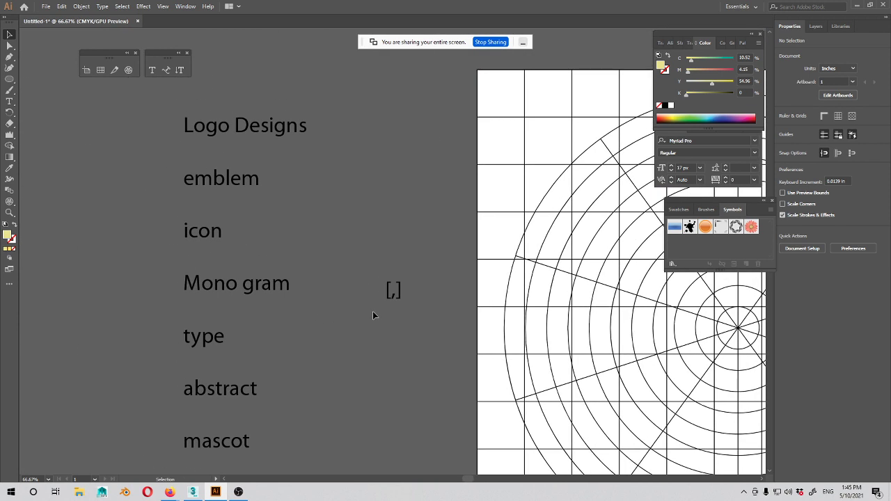
left_click(400, 300)
left_click_drag(402, 299, 404, 131)
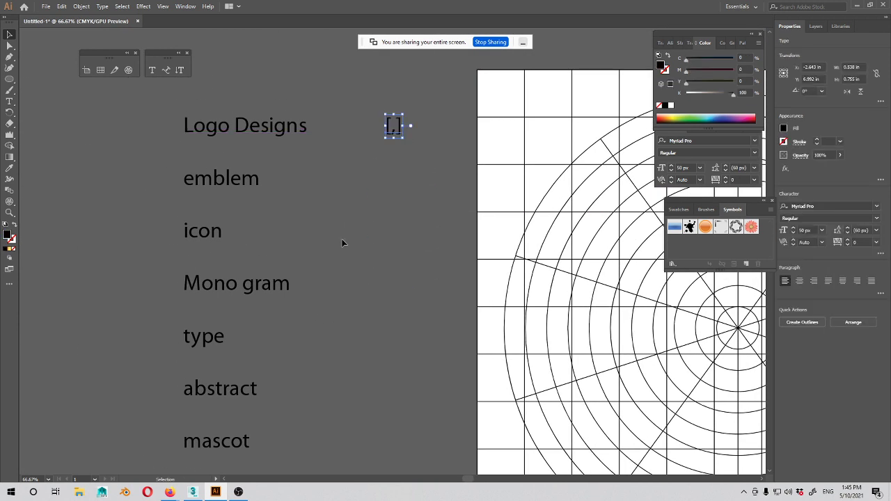
left_click(342, 243)
left_click(214, 239)
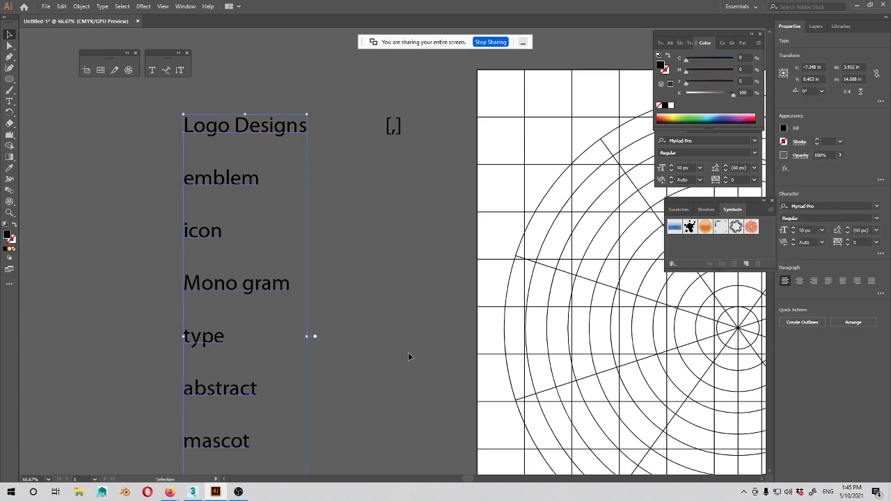
left_click(409, 356)
Step: Draw a black square of about 4.51 in, three grid cells wide, over the centre of the circular grid
left_click_drag(599, 414, 432, 380)
left_click_drag(676, 402, 430, 368)
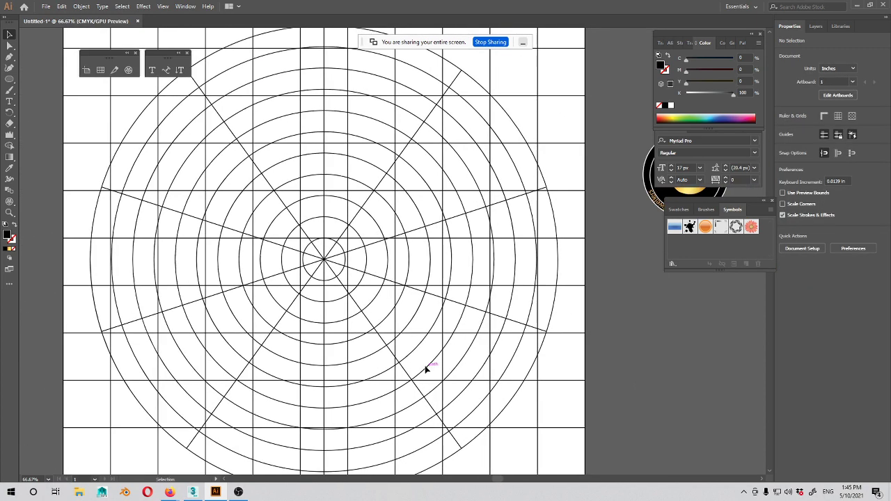
key("ctrl+minus")
key("ctrl+minus")
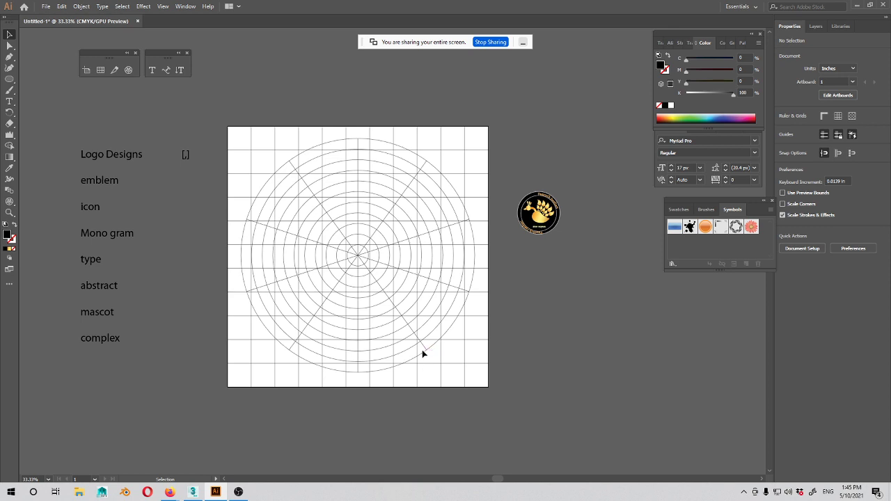
key("ctrl+plus")
key("ctrl+plus")
key("ctrl+plus")
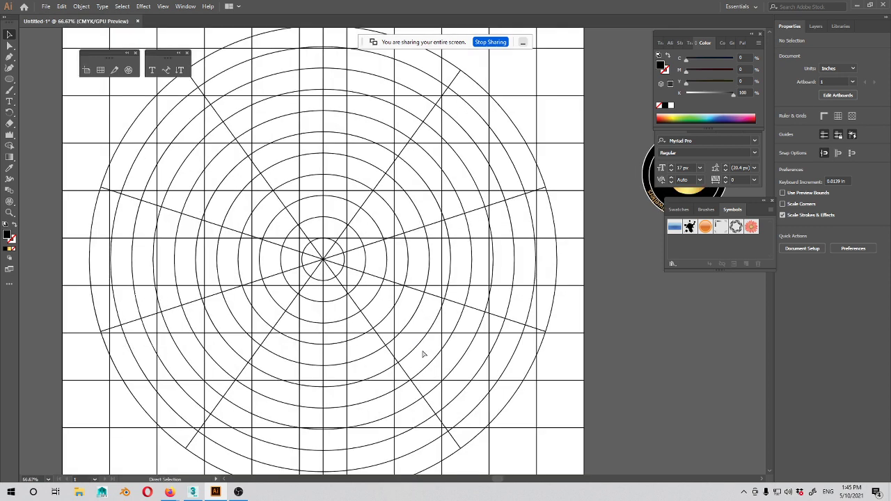
left_click_drag(422, 354, 454, 309)
left_click_drag(9, 82, 37, 80)
left_click_drag(407, 230, 341, 216)
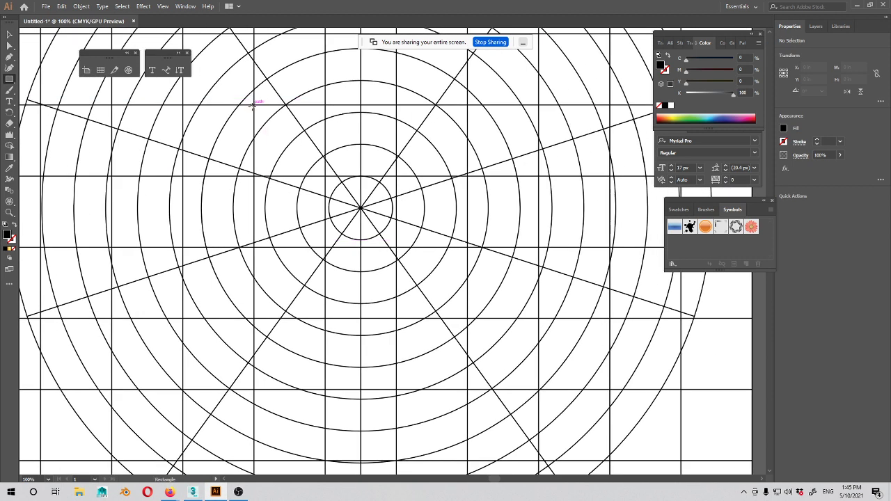
left_click_drag(254, 104, 468, 319)
left_click_drag(435, 293, 506, 322)
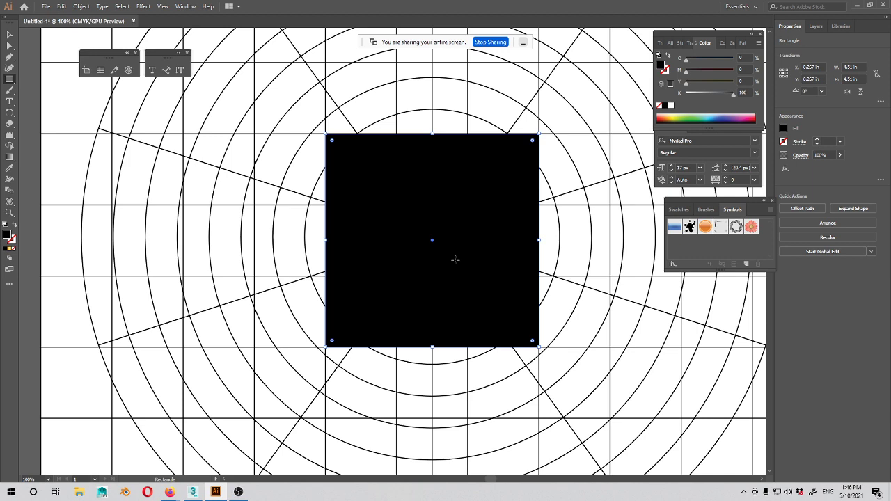
key("ctrl+plus")
key("ctrl+plus")
key("ctrl+minus")
key("ctrl+minus")
key("ctrl+minus")
key("ctrl+minus")
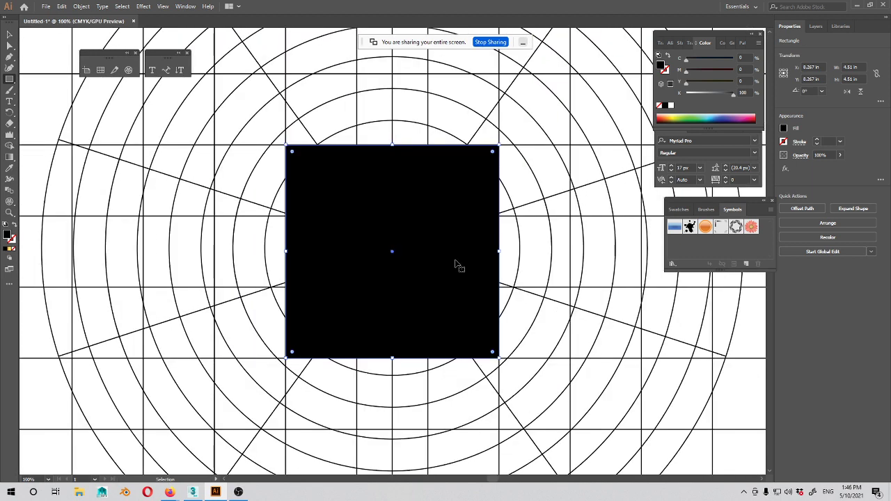
key("ctrl+minus")
key("ctrl+plus")
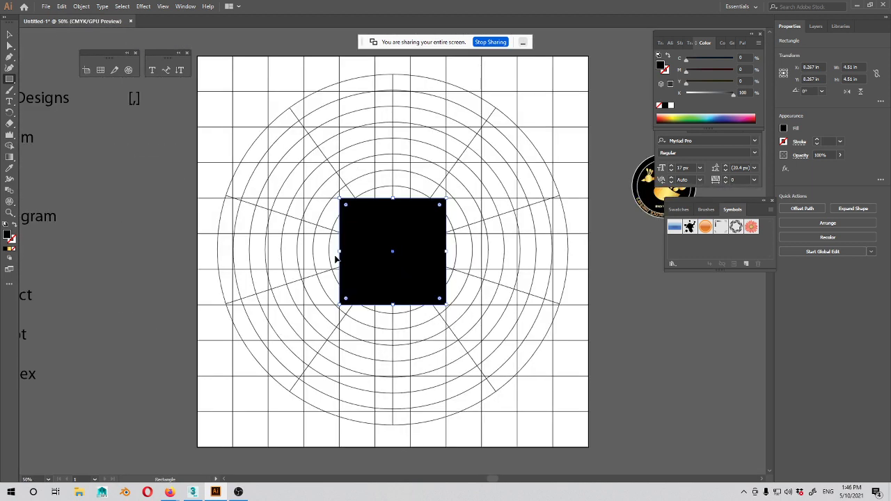
key("ctrl+plus")
key("ctrl+plus")
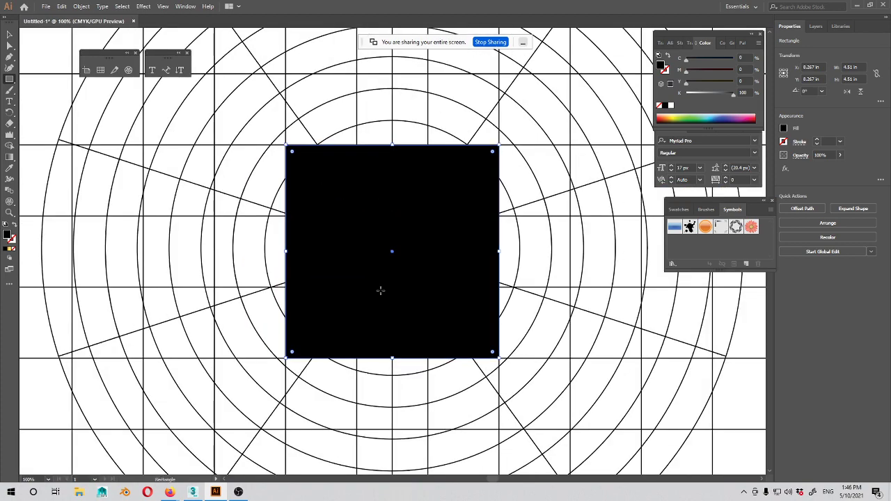
left_click_drag(394, 262, 386, 279)
left_click_drag(466, 288, 48, 332)
left_click_drag(168, 322, 622, 311)
left_click_drag(105, 268, 359, 271)
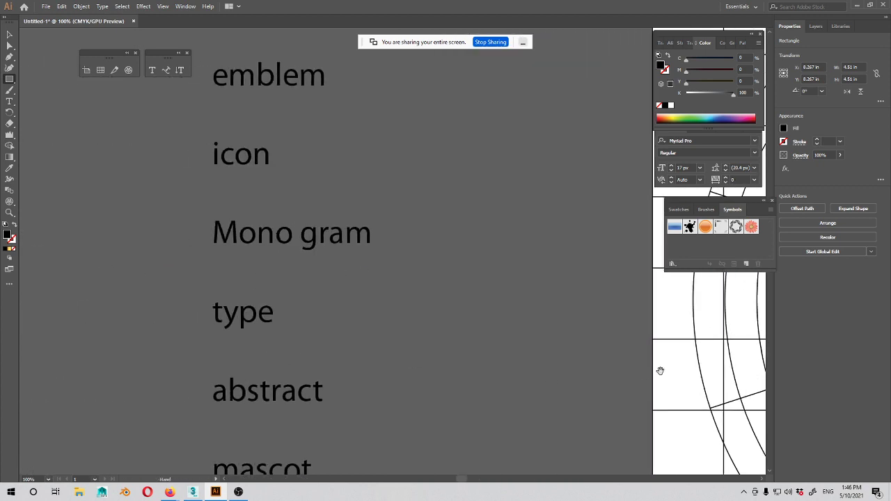
left_click_drag(660, 370, 297, 368)
left_click_drag(532, 374, 332, 344)
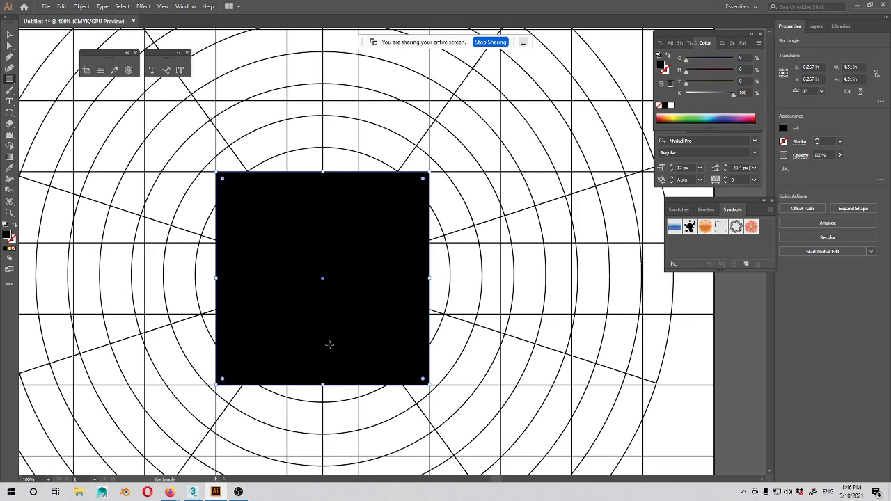
key("ctrl+equal")
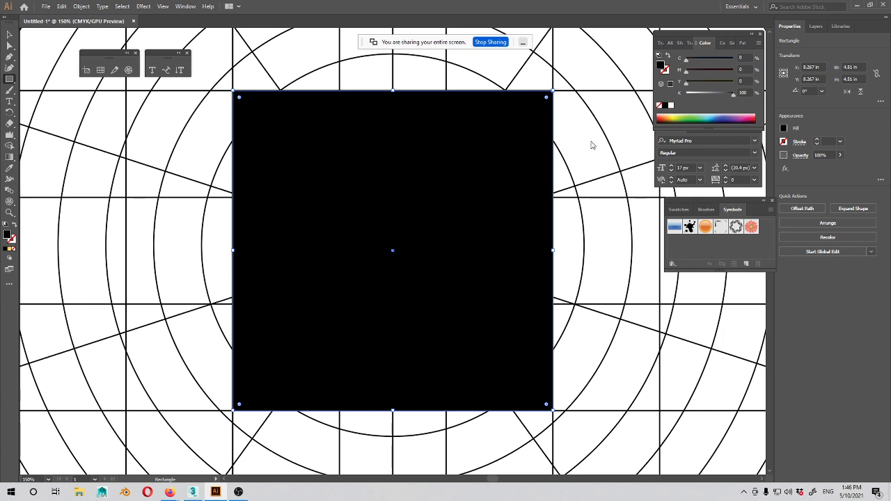
left_click_drag(398, 230, 402, 248)
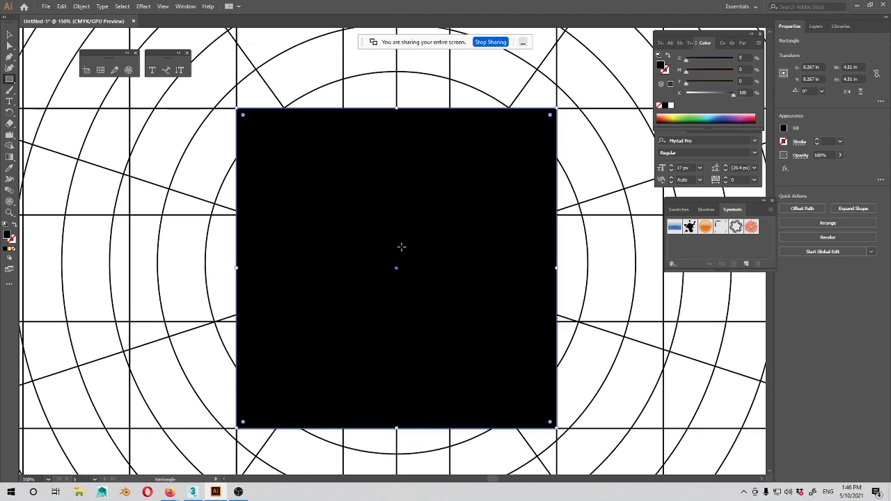
Step: Add the text "16x16" on the empty canvas between the logo type list and the artboard
key("v")
scroll(490, 139, "left", 15)
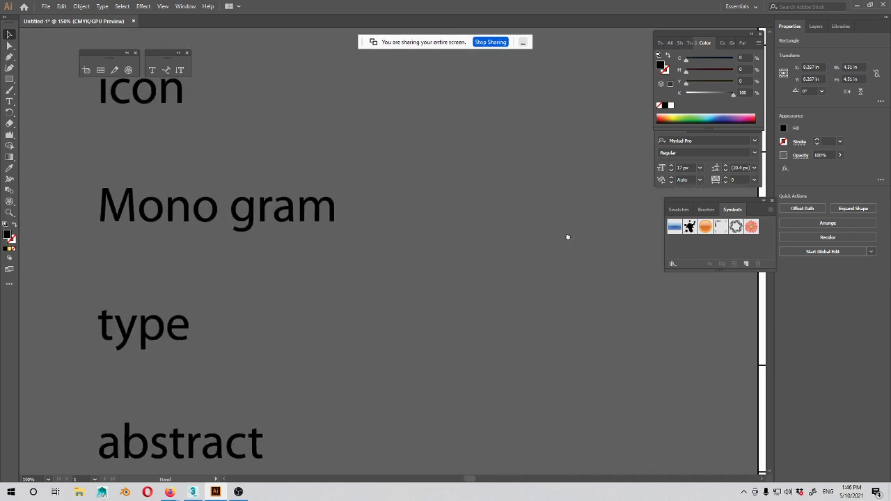
scroll(568, 237, "right", 5)
scroll(352, 410, "up", 6)
key("t")
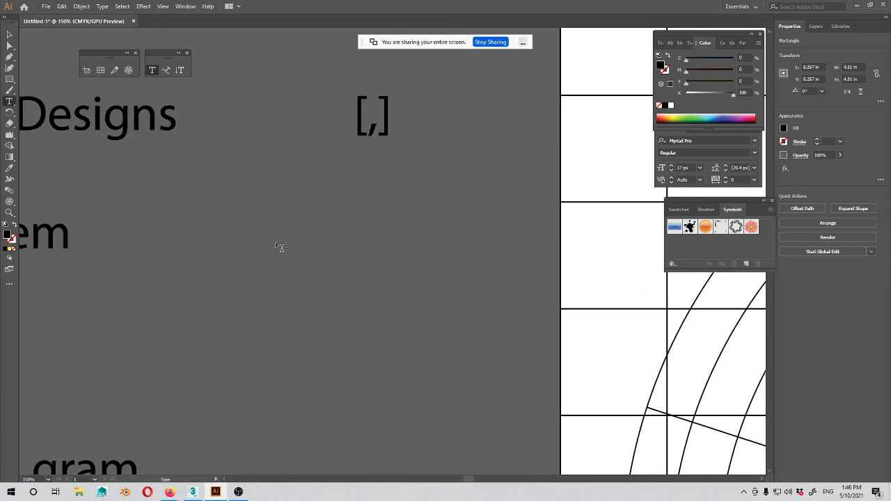
left_click(278, 223)
type("16x1")
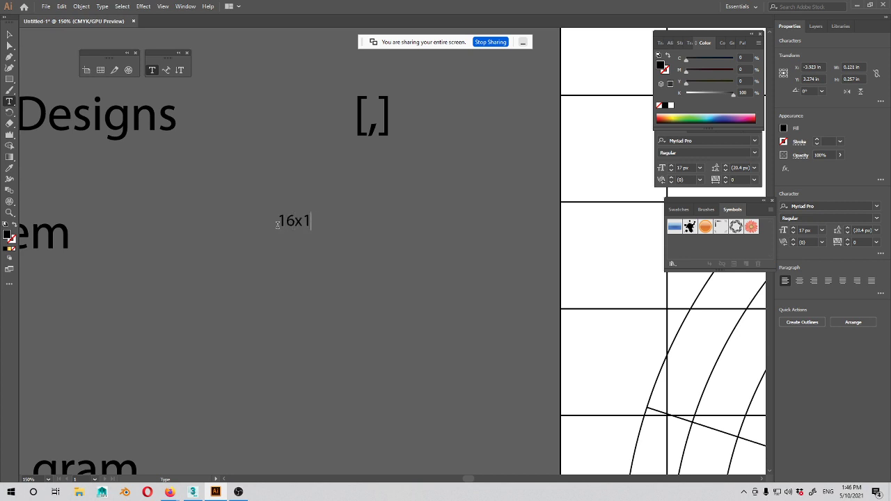
type("6")
Step: Add the lines "32x32", "64x 64" and "92x92" below "16x16" in the same text object
key("Return")
type("32x32")
type("64")
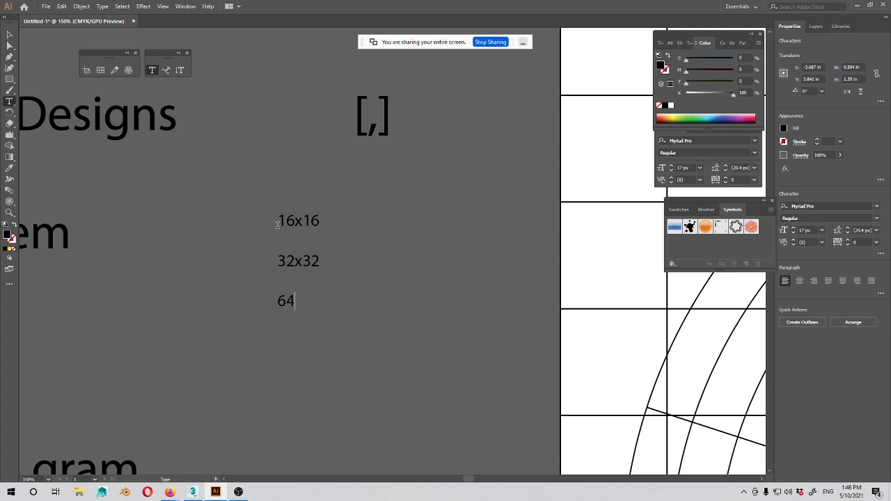
type("x 64 ")
type("92")
type("x")
type("92")
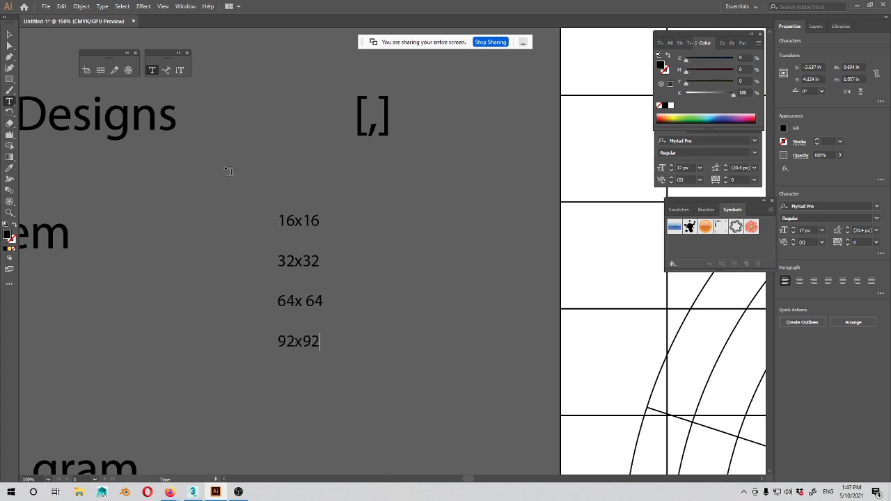
Step: Move the list of icon sizes up and to the right, just below the "[,]" text
left_click(9, 36)
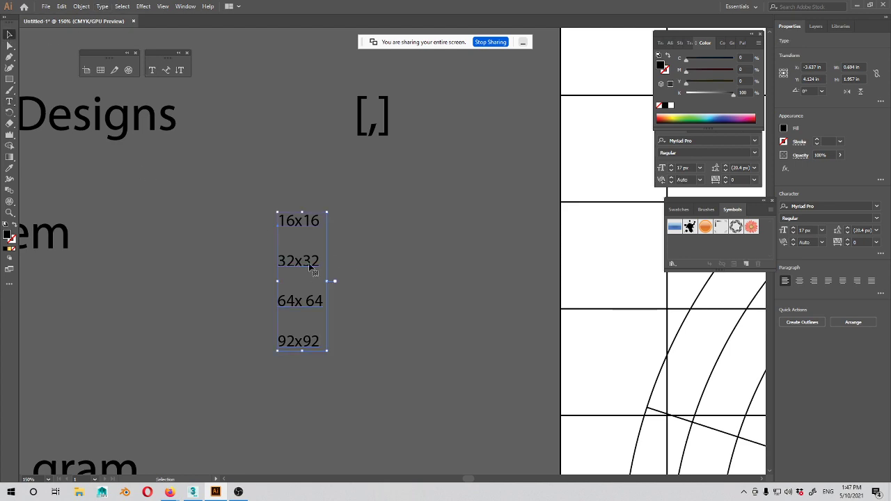
left_click_drag(309, 263, 376, 216)
left_click(537, 317)
Step: Fill the black square on the artboard with pink, CE5578, and round all its corners
left_click_drag(559, 352, 110, 317)
left_click_drag(544, 443, 151, 203)
left_click(317, 290)
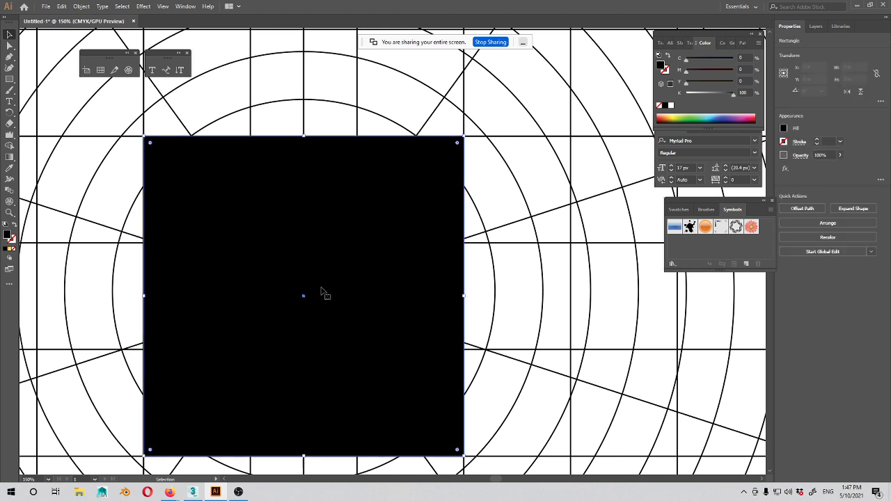
left_click_drag(279, 239, 417, 223)
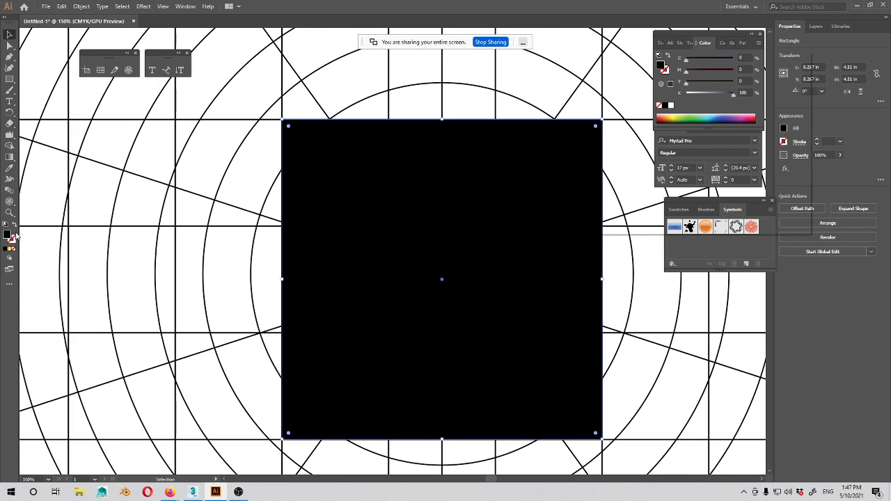
double_click(8, 235)
left_click(623, 123)
left_click(628, 106)
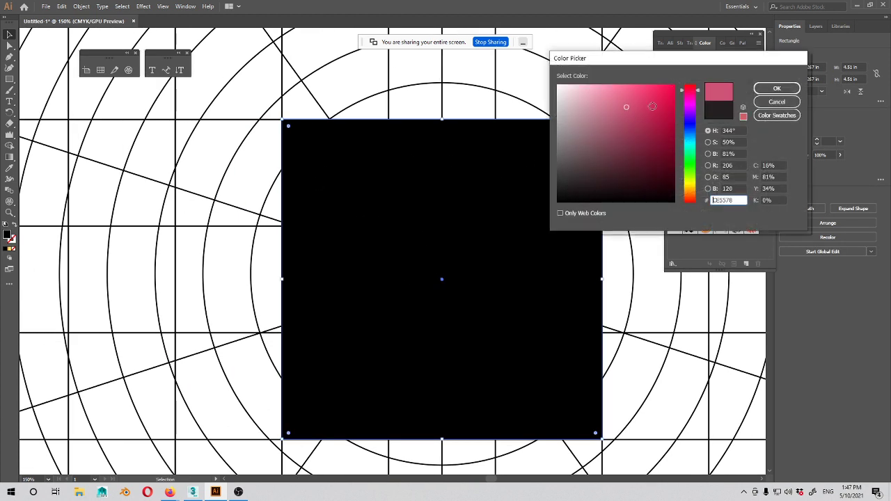
left_click(777, 89)
left_click_drag(291, 128, 311, 156)
left_click_drag(381, 246, 346, 244)
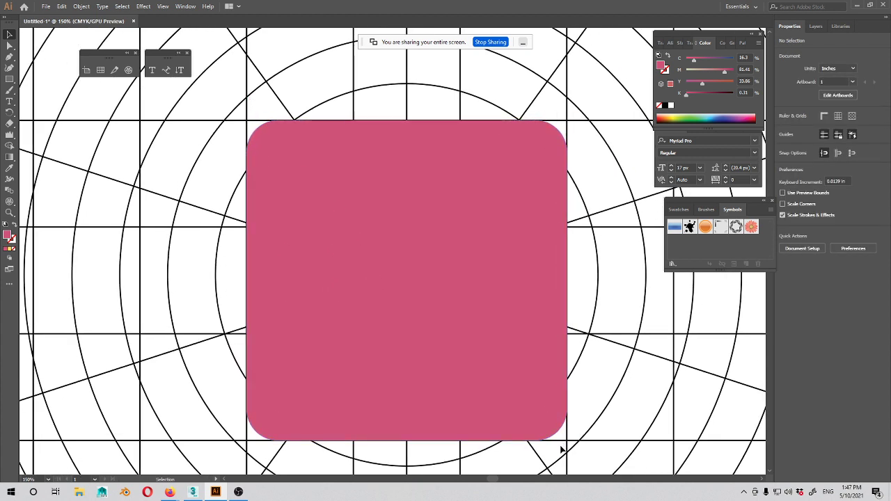
Step: Draw a circle about 4.2 in wide from the centre of the pink rounded square and align it to the square's centre
left_click_drag(349, 294, 387, 282)
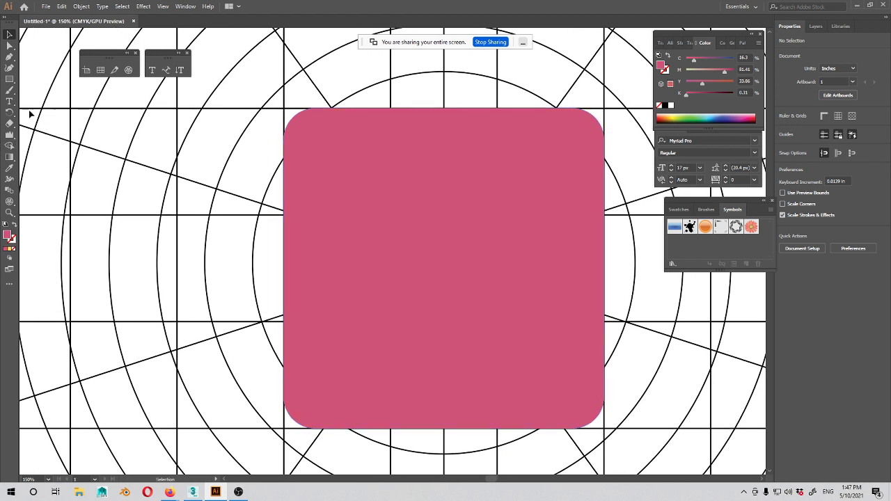
left_click_drag(9, 79, 41, 109)
left_click_drag(457, 216, 321, 212)
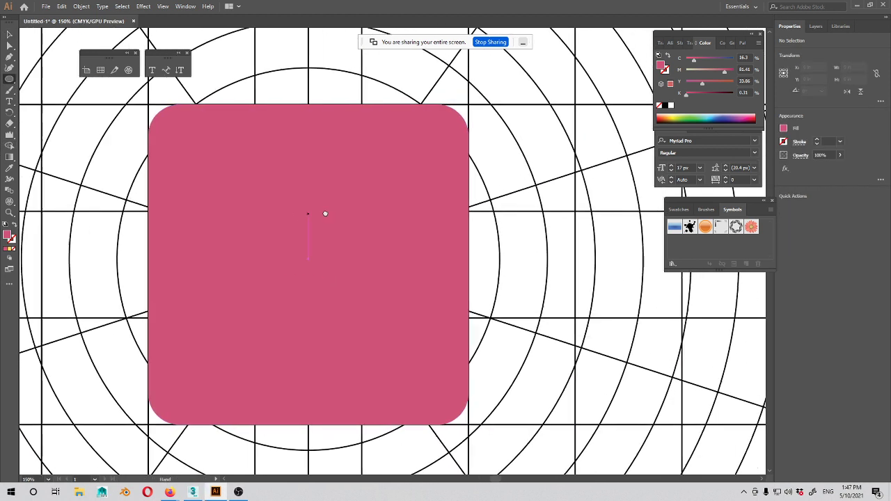
left_click_drag(310, 256, 458, 107)
key("v")
left_click_drag(310, 256, 308, 263)
left_click_drag(395, 293, 460, 290)
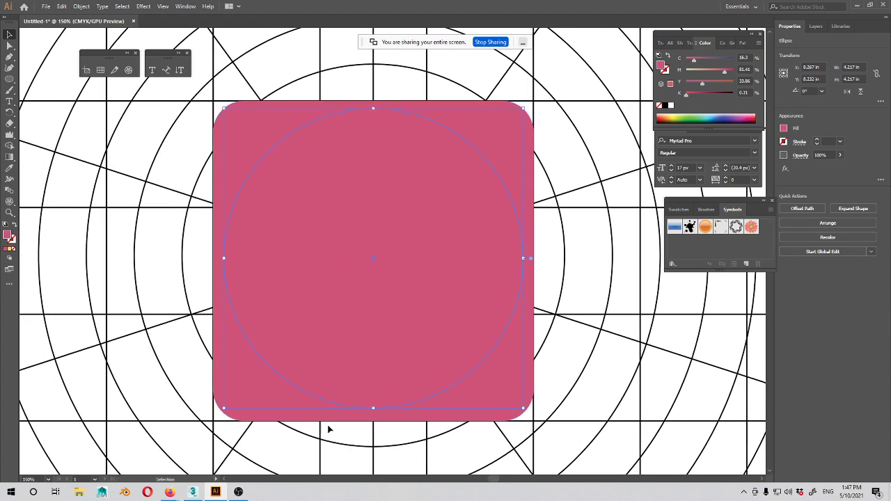
Step: Fill the new circle with a solid light yellow
double_click(7, 237)
left_click(691, 185)
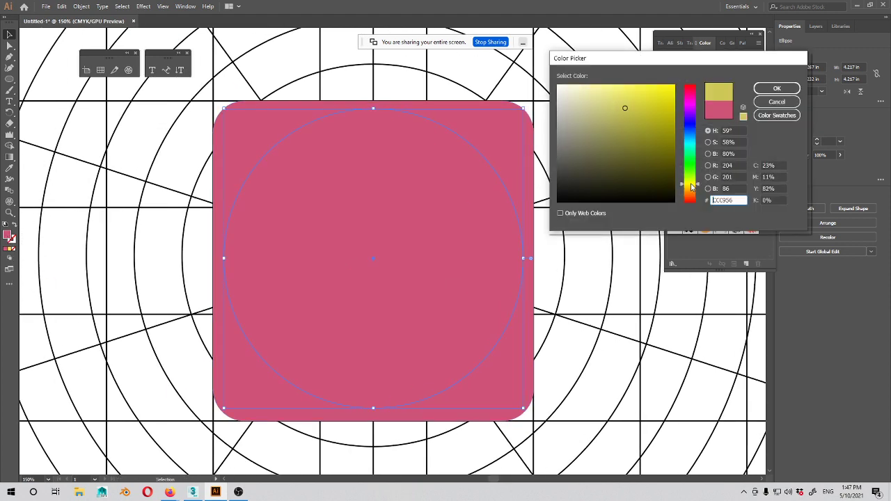
left_click(629, 91)
left_click(777, 88)
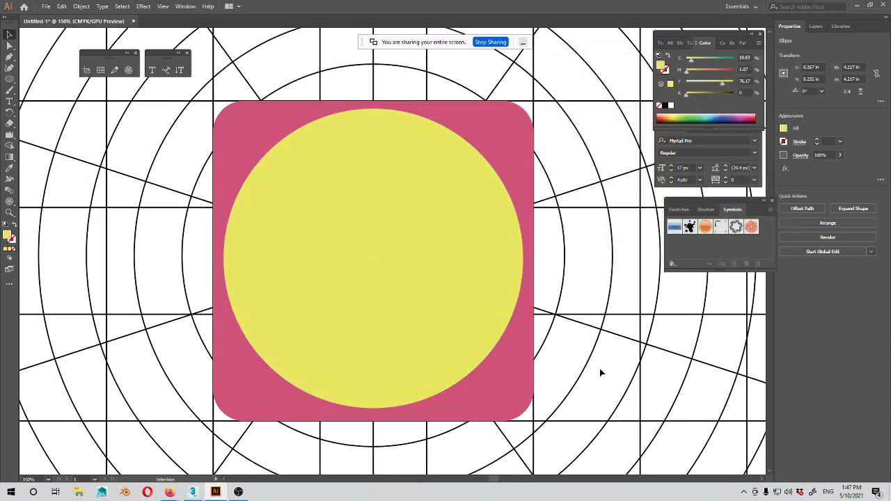
left_click(599, 368)
Step: Shrink the yellow circle about its centre to about 3.73 in wide
left_click_drag(577, 360, 549, 340)
left_click(446, 307)
left_click_drag(445, 308, 459, 307)
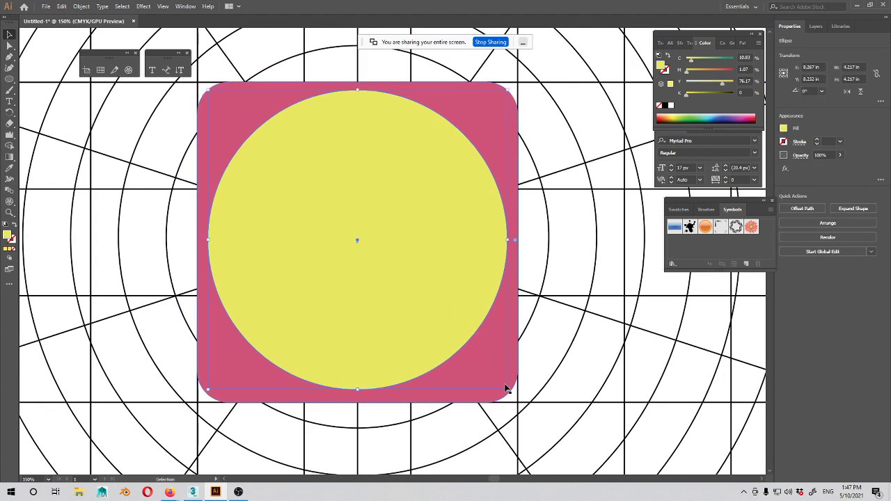
left_click_drag(506, 391, 577, 353)
left_click(534, 360)
left_click(455, 292)
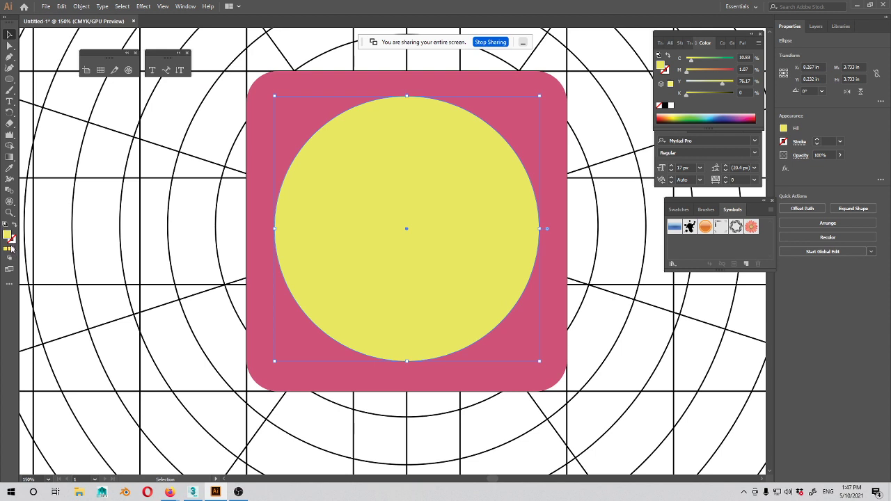
Step: Fill the circle with the orange-yellow gradient and make the gradient radial
left_click(9, 249)
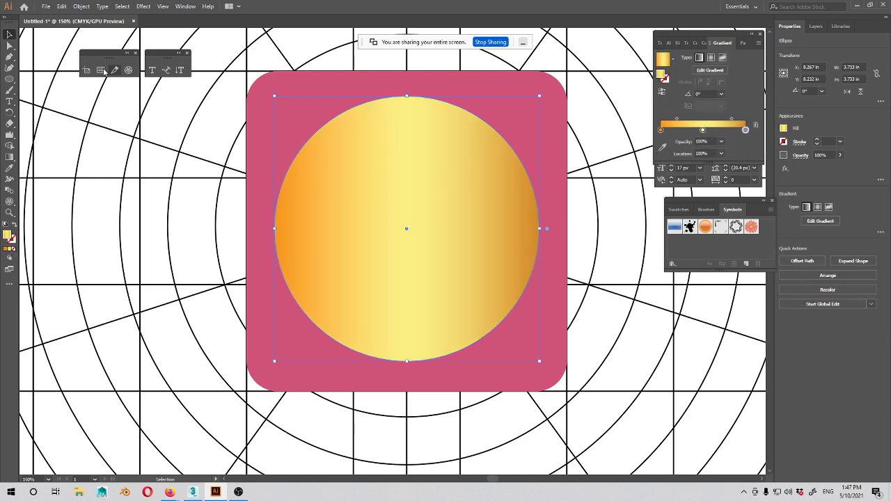
left_click(711, 58)
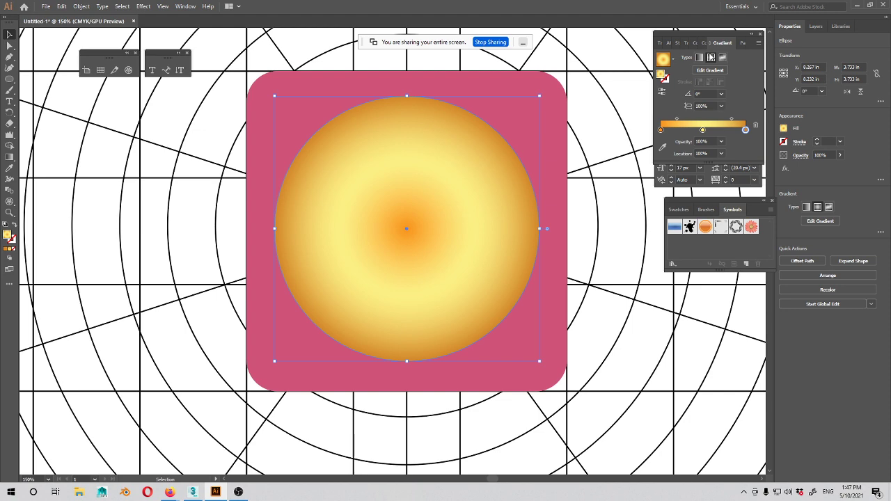
left_click(499, 292)
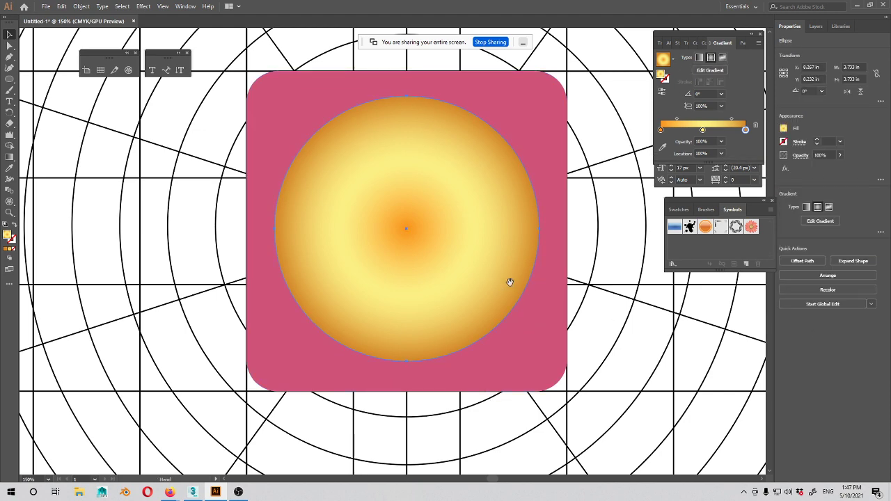
left_click_drag(530, 285, 492, 285)
key("ctrl+minus")
key("ctrl+minus")
key("ctrl+plus")
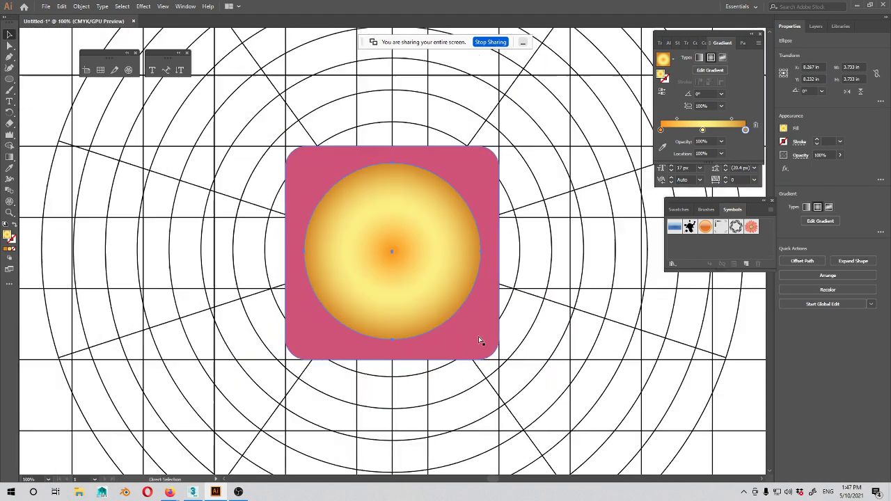
key("ctrl+plus")
left_click(646, 302)
left_click_drag(608, 375, 574, 359)
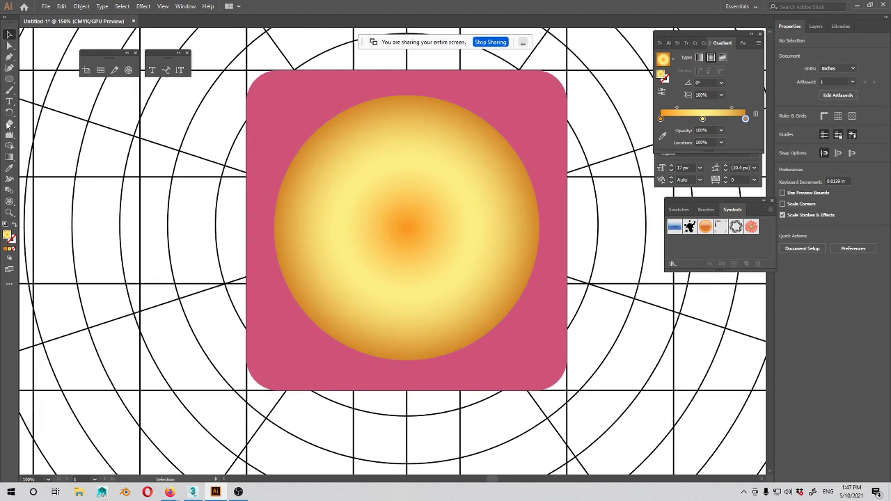
Step: Draw a larger circle about 4.18 in wide from the centre of the gradient circle
key("l")
left_click_drag(407, 224, 558, 76)
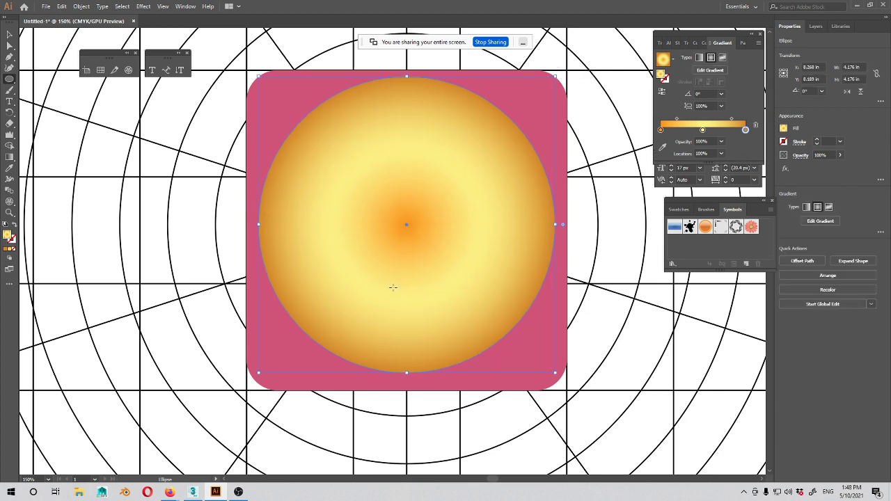
key("v")
Step: Change the outer colour of the larger circle's radial gradient to dark maroon, 82334D
double_click(8, 237)
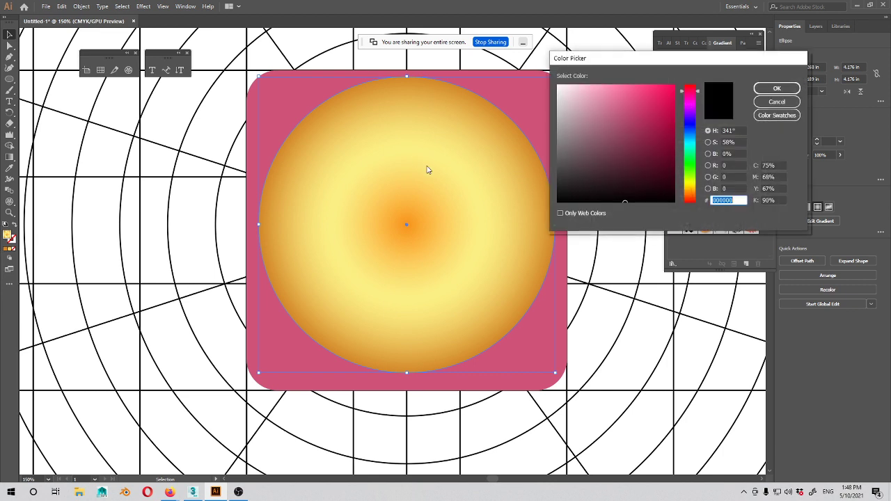
left_click(632, 116)
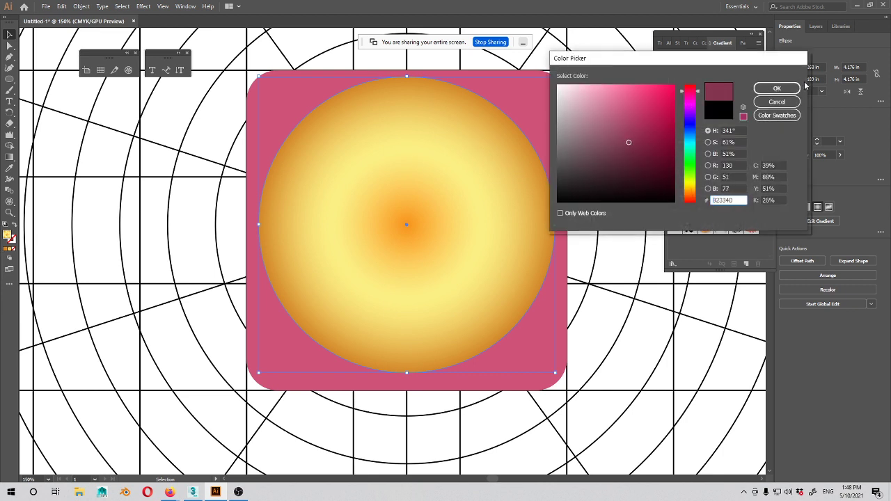
left_click(777, 89)
left_click(650, 342)
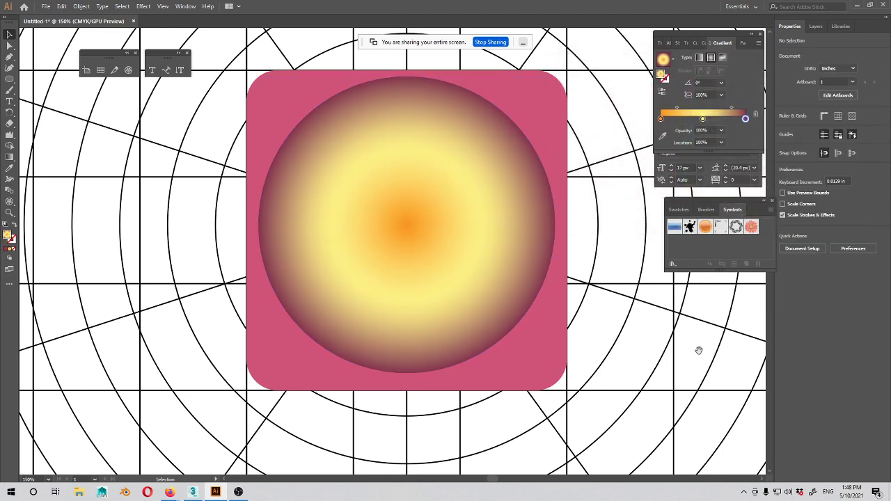
left_click_drag(699, 351, 631, 337)
Step: Send the larger maroon-edged circle behind the smaller gradient circle
left_click(450, 291)
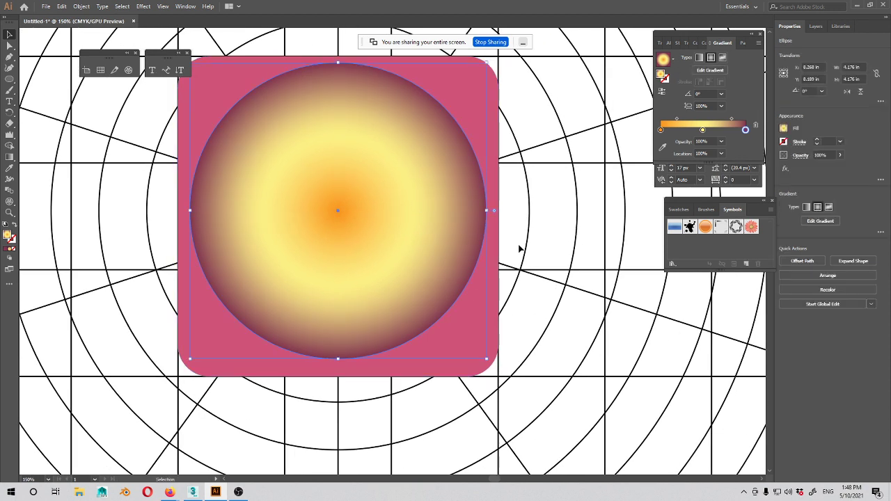
key("a")
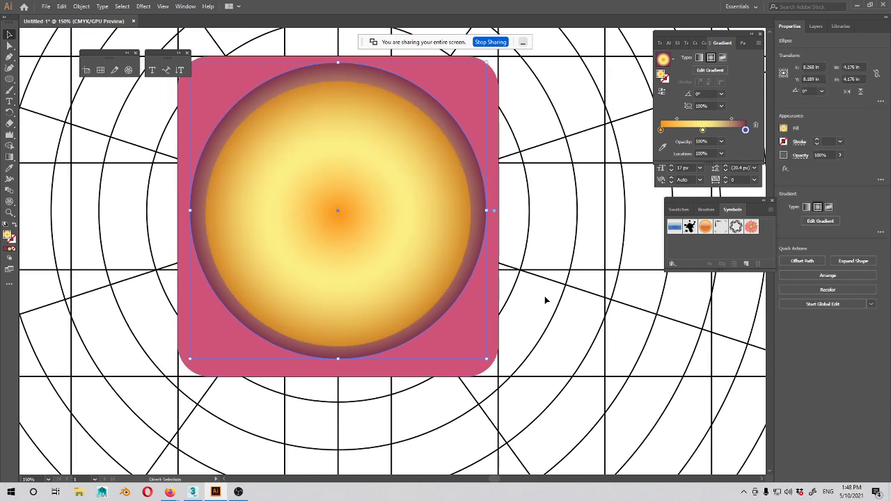
left_click(546, 301)
left_click(438, 279)
left_click_drag(548, 321, 537, 318)
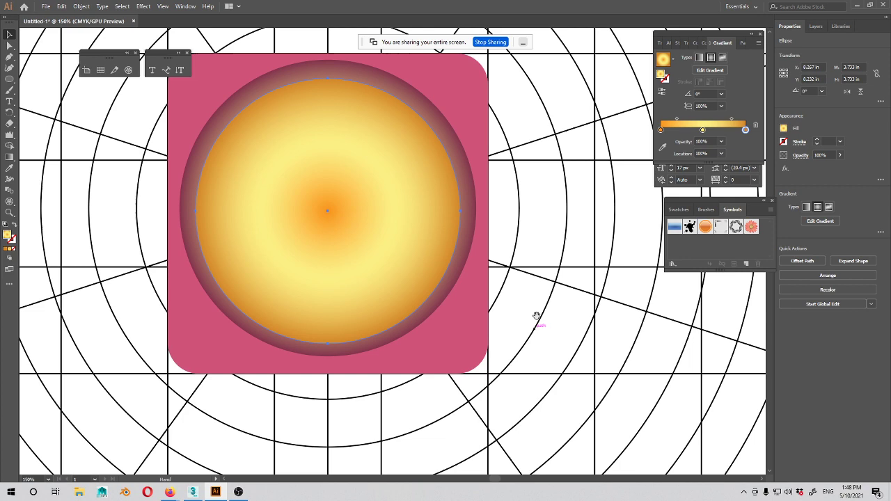
Step: Nudge the larger maroon-edged circle down until it is concentric with the inner gradient circle
left_click(467, 169)
key("Down")
key("Down")
key("Down")
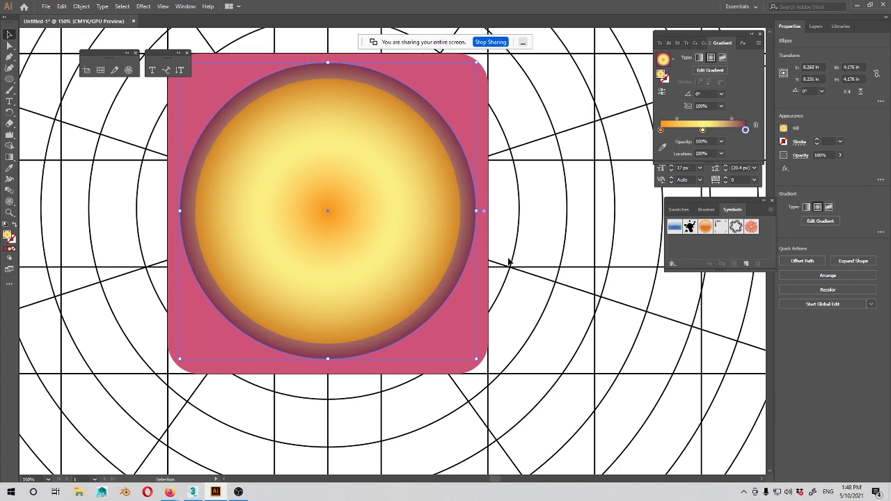
left_click(528, 384)
left_click_drag(511, 381, 552, 386)
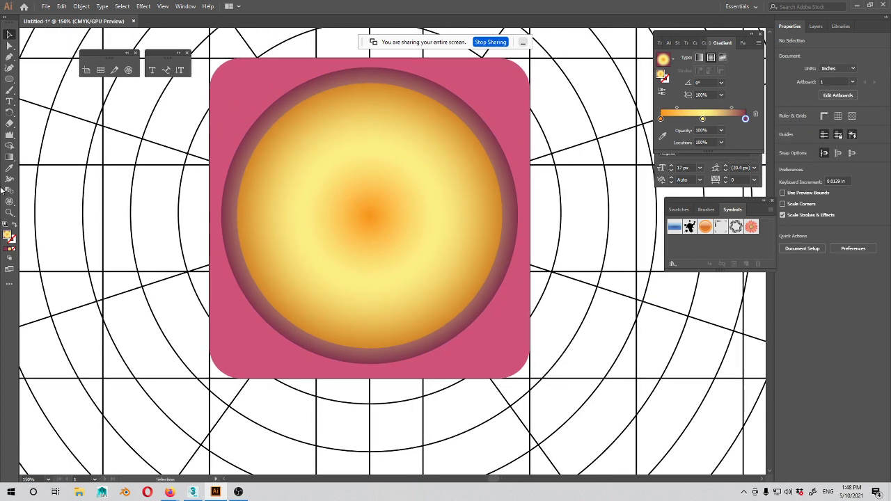
Step: Draw a circle about 1.75 in wide near the middle of the gradient circle and give it a solid maroon fill
left_click(9, 79)
left_click_drag(178, 193, 197, 195)
left_click_drag(389, 209, 440, 148)
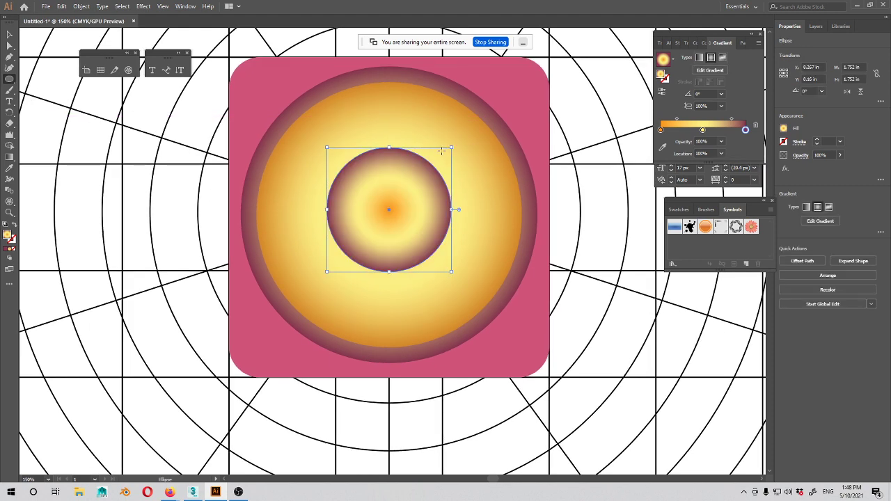
key("v")
left_click(6, 250)
Step: Centre the small maroon circle inside the gradient circles and enlarge it about its centre to about 2.36 in wide
left_click_drag(349, 215, 371, 237)
left_click_drag(429, 225, 430, 232)
left_click_drag(473, 173, 426, 243)
key("ctrl+z")
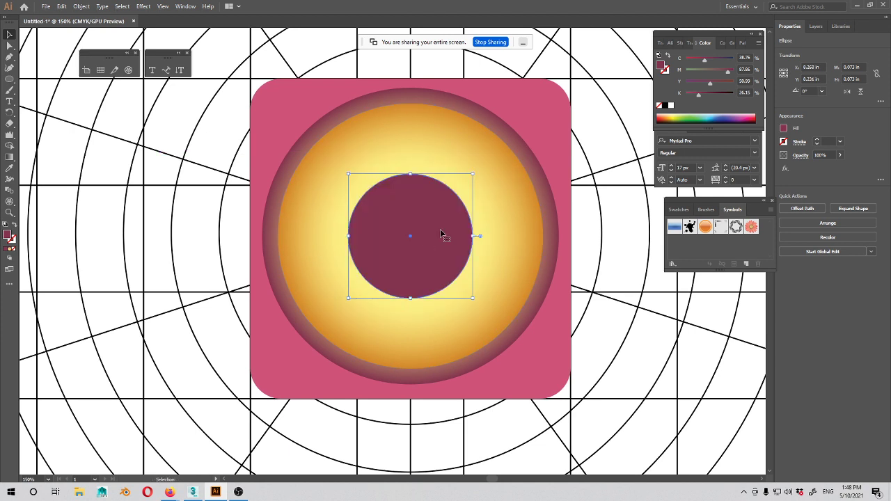
left_click_drag(474, 175, 495, 151)
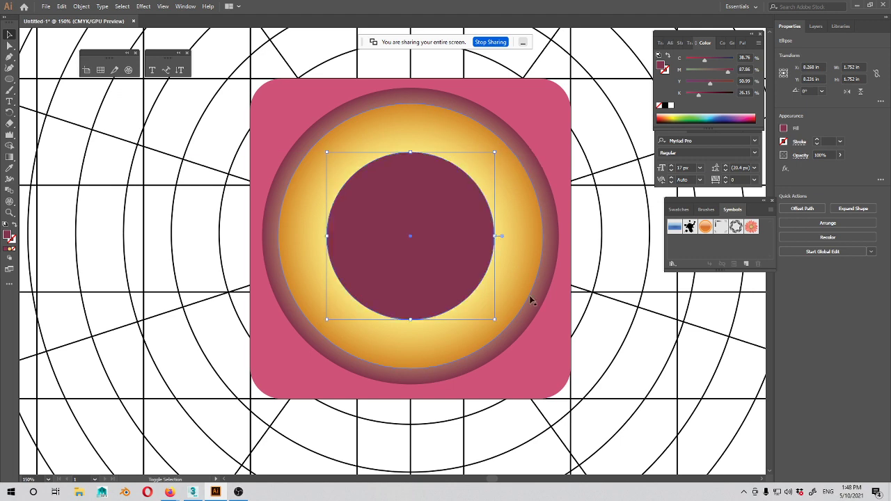
left_click(606, 317)
left_click_drag(474, 301, 459, 291)
left_click(423, 276)
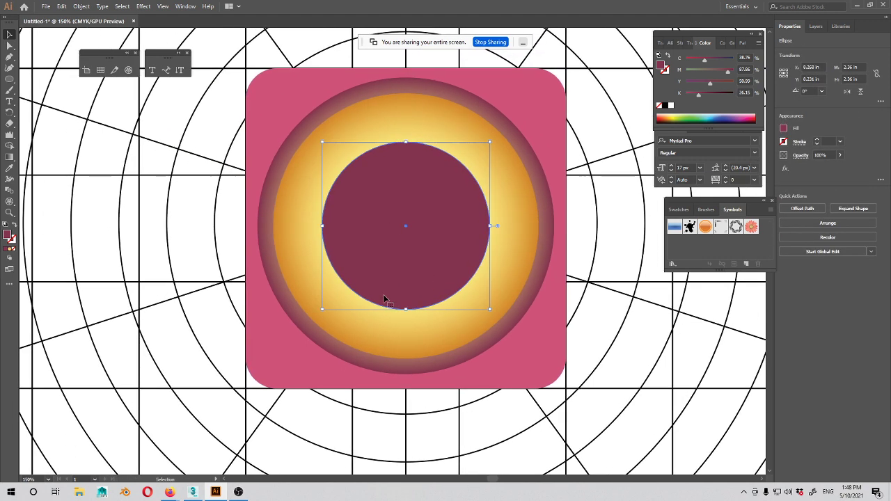
Step: Fill the central circle with turquoise, 55D8CB
double_click(10, 237)
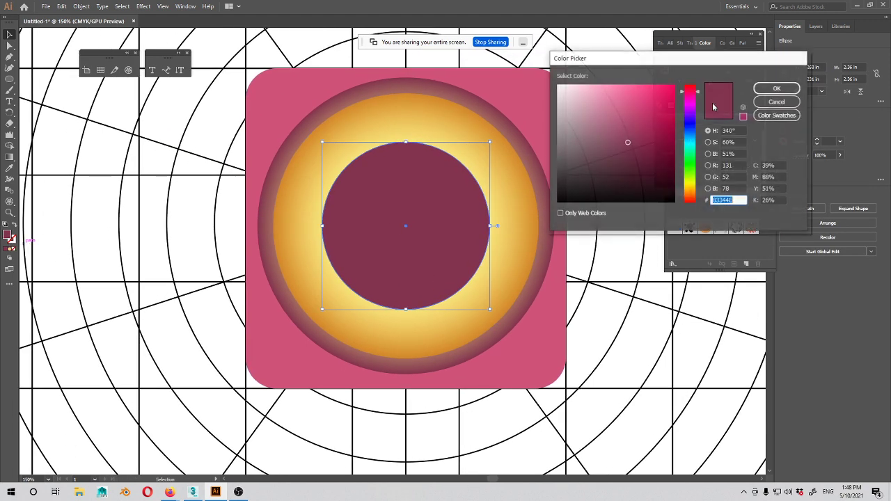
left_click(693, 147)
left_click_drag(650, 145, 627, 102)
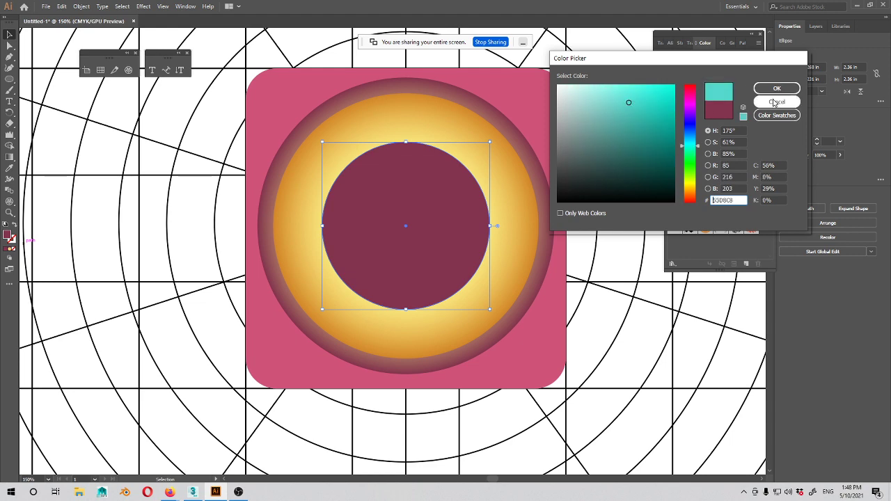
left_click(777, 89)
left_click(661, 346)
left_click_drag(668, 277, 623, 276)
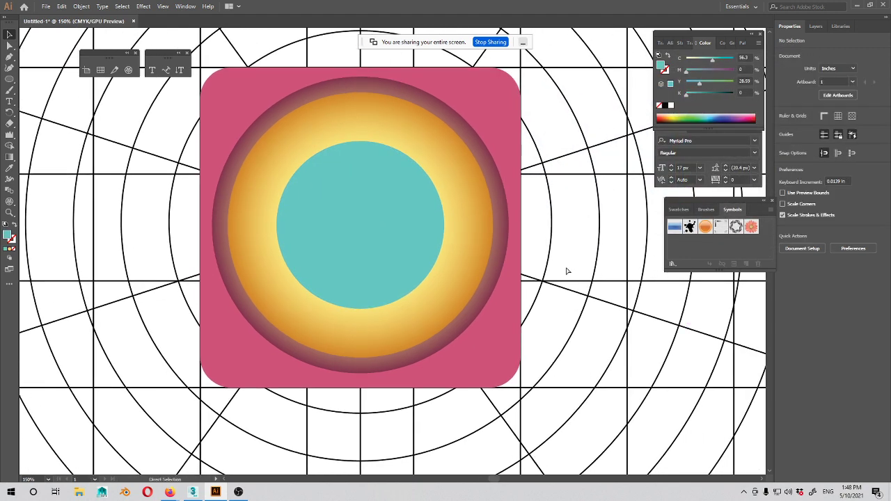
key("ctrl+minus")
key("ctrl+minus")
key("ctrl+minus")
key("ctrl+minus")
key("ctrl+equal")
key("ctrl+equal")
key("ctrl+equal")
key("ctrl+equal")
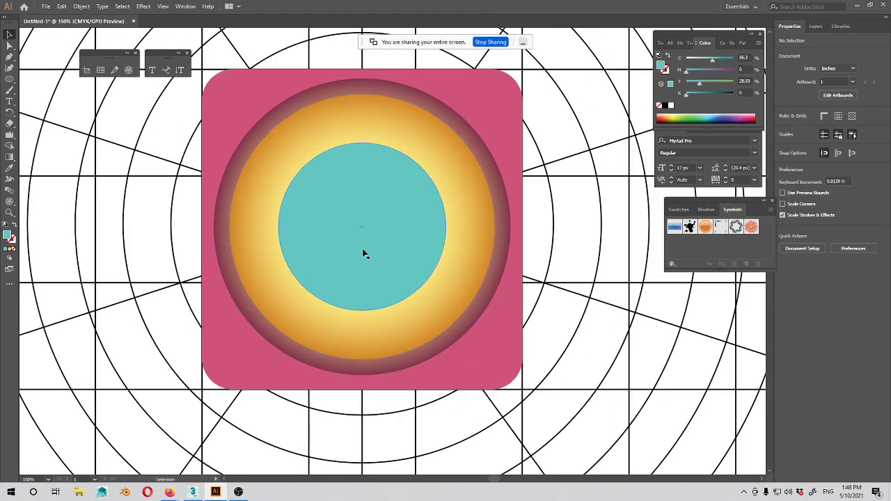
left_click(390, 231)
left_click_drag(382, 252, 431, 250)
left_click(9, 58)
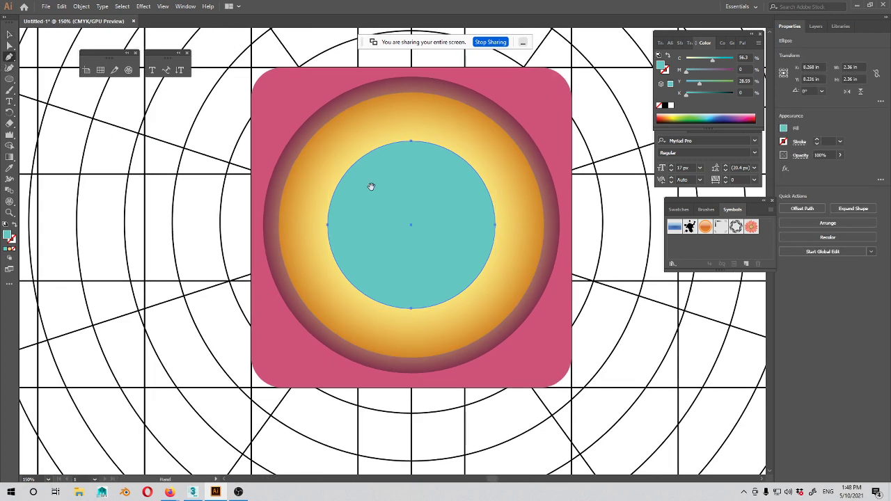
left_click_drag(370, 185, 357, 188)
left_click_drag(393, 227, 404, 218)
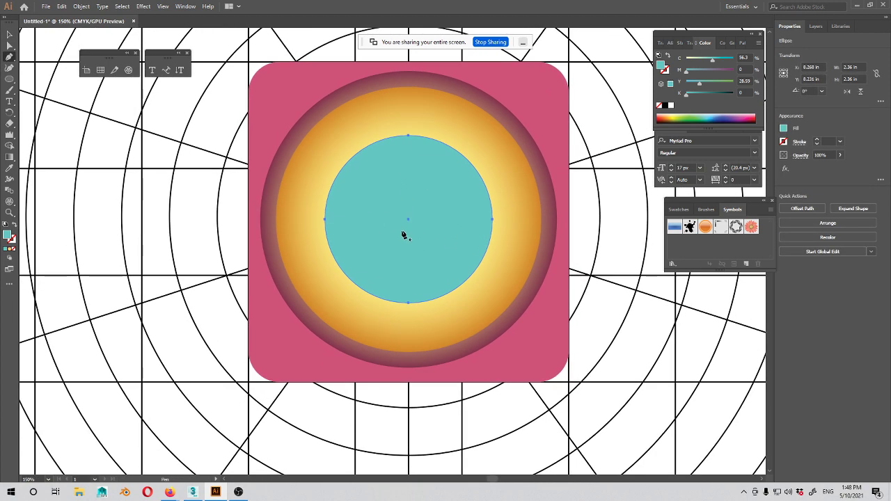
key("v")
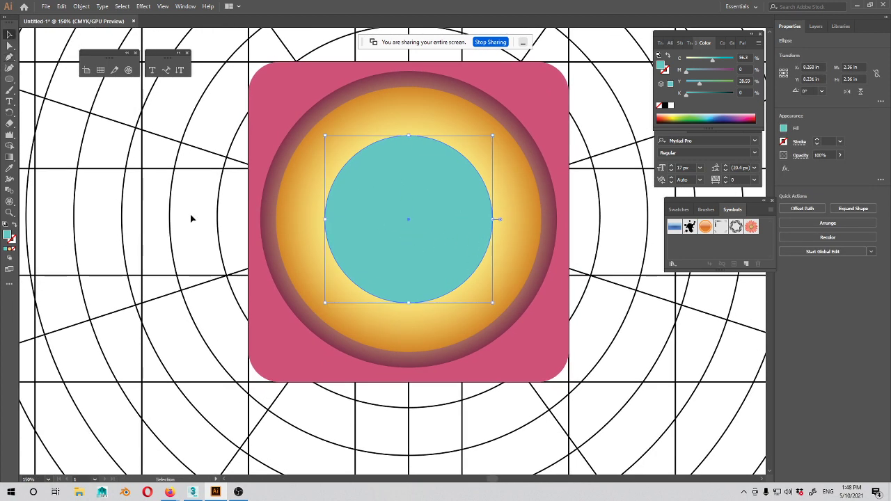
Step: Add a dark teal stroke, 1 px wide, to the turquoise central circle
left_click(12, 239)
double_click(12, 239)
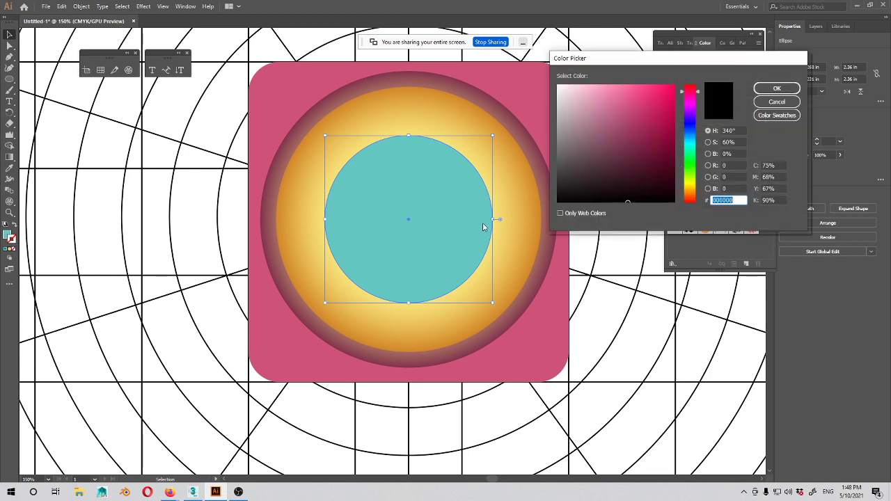
left_click(695, 143)
left_click(638, 167)
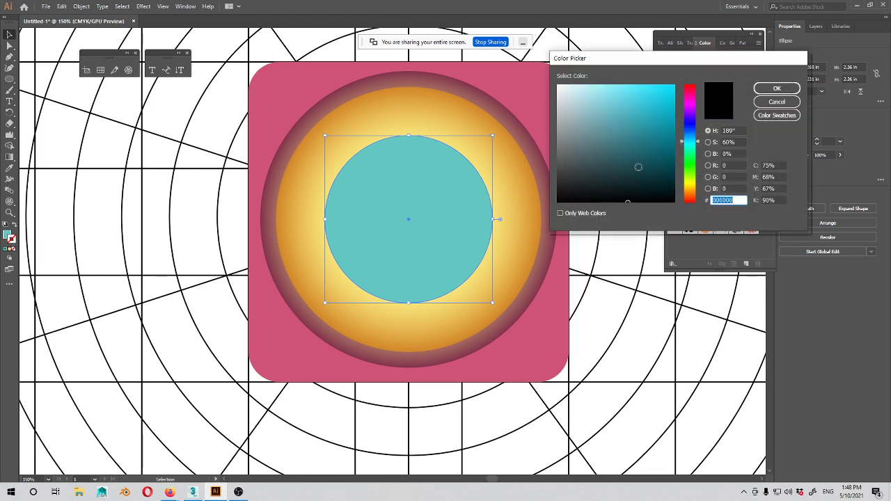
left_click(647, 166)
left_click(771, 91)
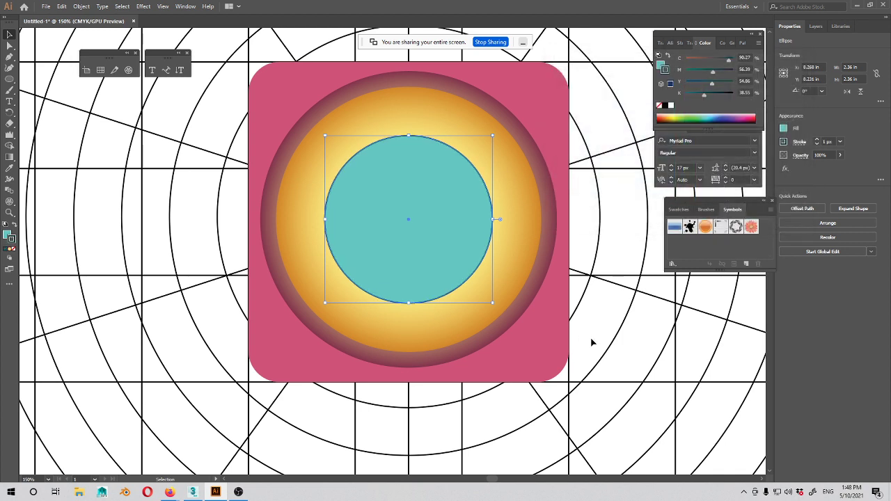
Step: Align the dark teal stroke of the turquoise central circle to the inside of its edge
left_click(592, 342)
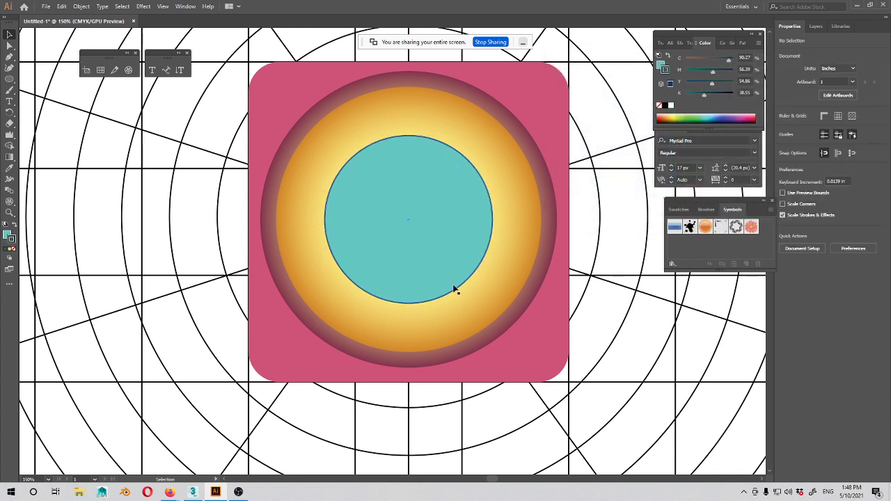
left_click(426, 203)
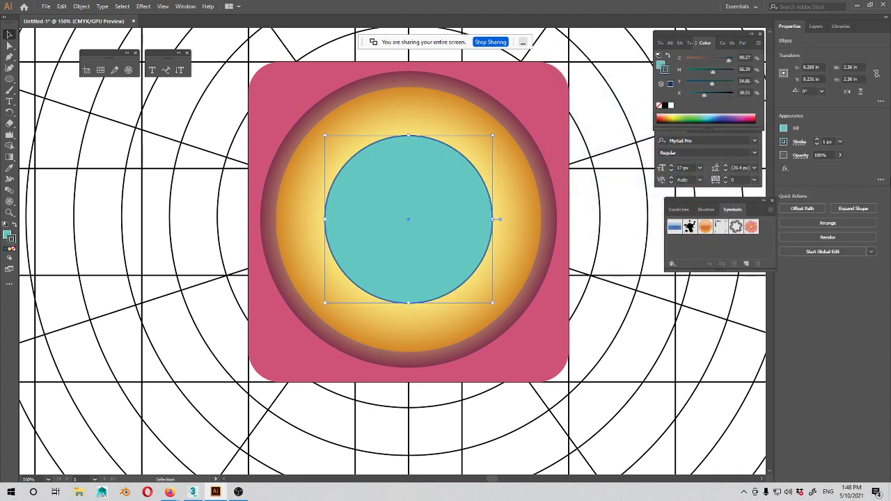
left_click(799, 142)
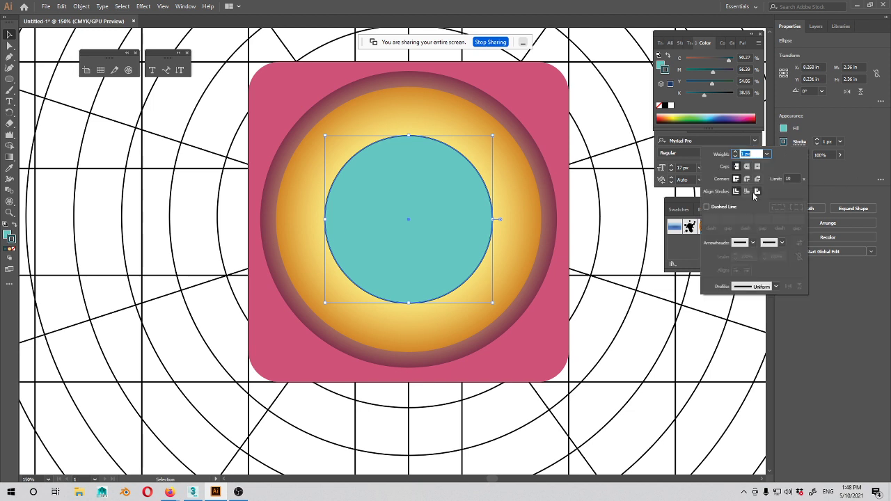
left_click(750, 193)
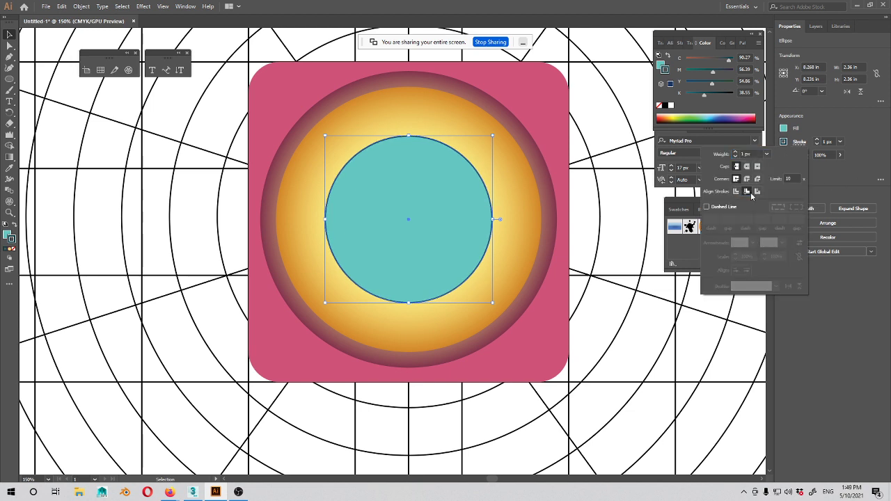
left_click(824, 181)
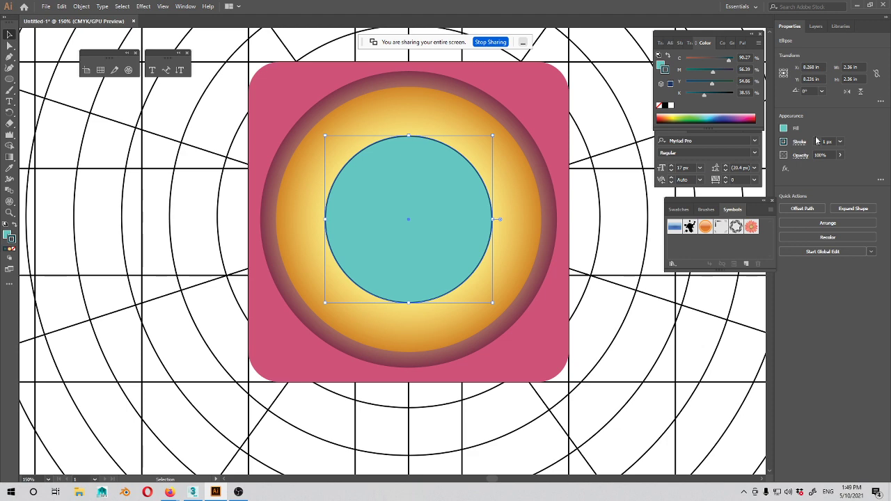
Step: Thicken the turquoise circle's dark teal stroke to 8 px
left_click(817, 139)
left_click(817, 140)
left_click(817, 140)
left_click(817, 139)
left_click(816, 139)
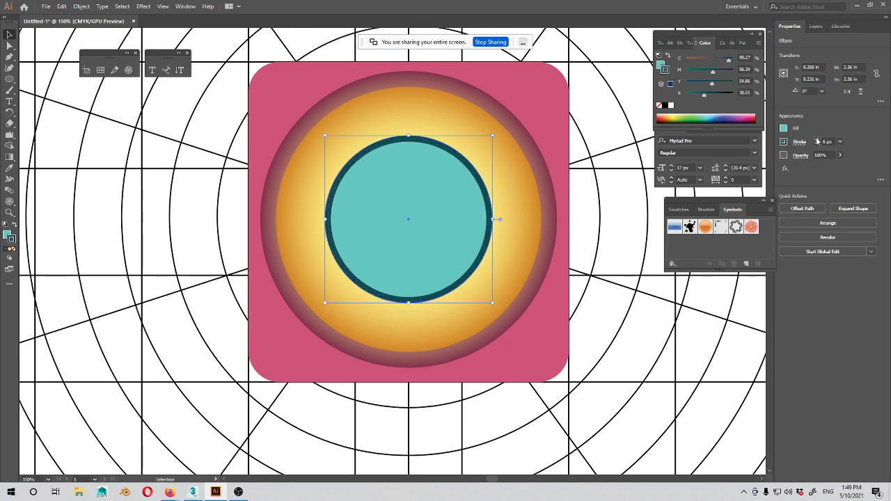
left_click(817, 139)
left_click(817, 140)
left_click(691, 336)
Step: Examine the whole icon against the artboard grid at a reduced view, then return to a close view
scroll(455, 286, "right", 3)
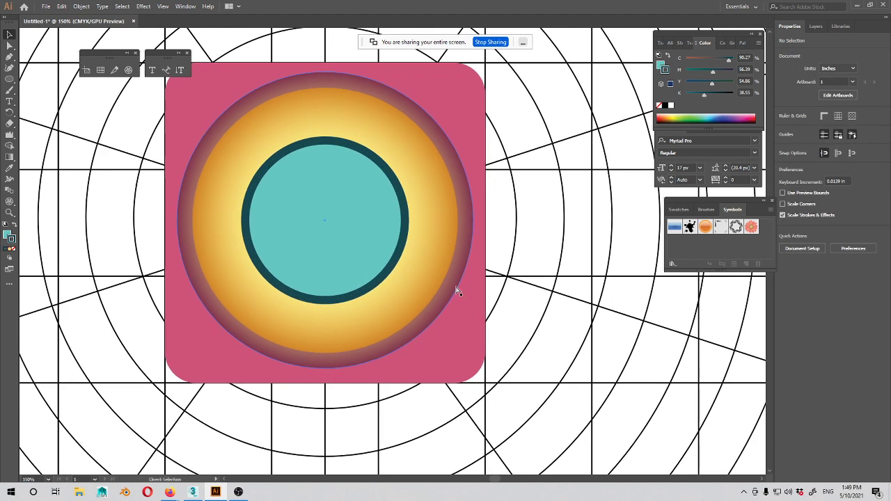
key("ctrl+minus")
key("ctrl+minus")
key("ctrl+minus")
key("ctrl+minus")
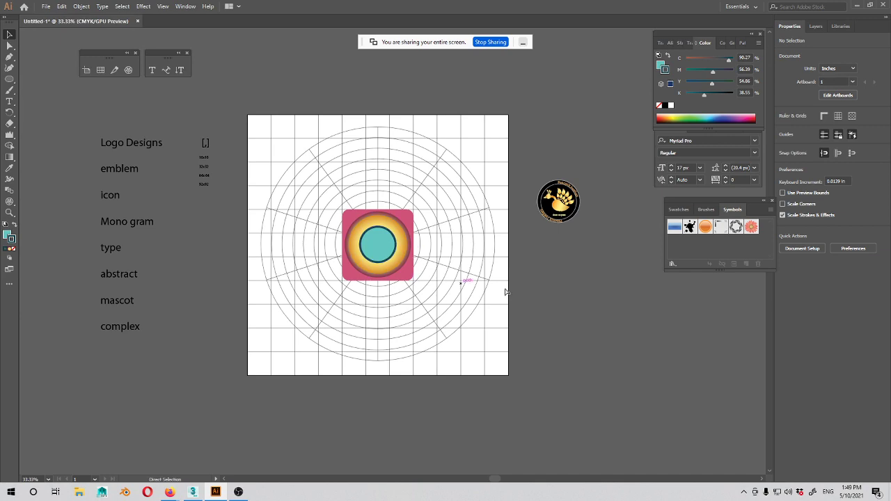
key("ctrl+plus")
key("ctrl+plus")
key("ctrl+plus")
key("ctrl+plus")
key("ctrl+plus")
Step: Draw a closed highlight with a curved outer edge, about 0.6 by 0.84 in, in the turquoise circle's upper right, with a sharp lower point
left_click_drag(261, 139, 396, 213)
left_click(9, 57)
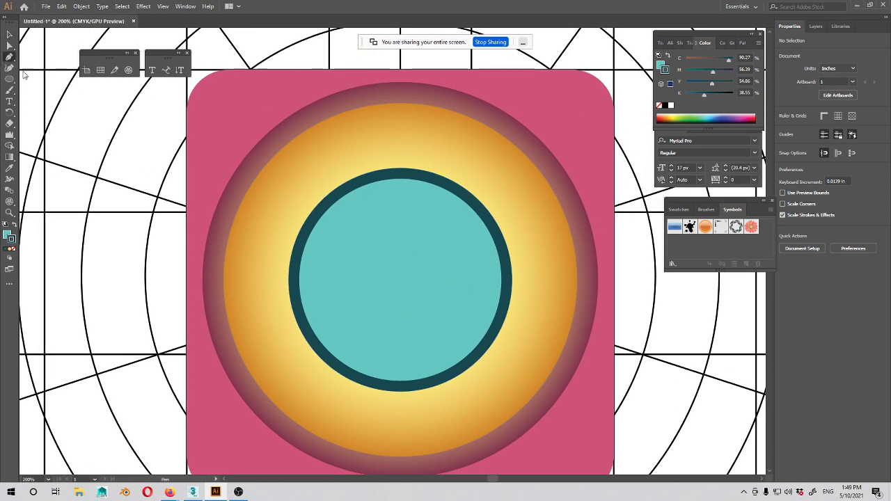
left_click_drag(259, 207, 180, 146)
left_click(359, 143)
left_click(332, 156)
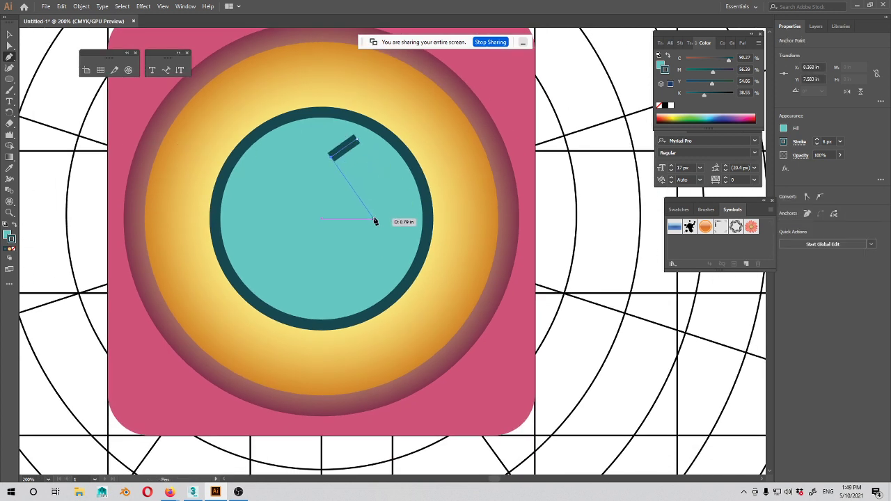
left_click_drag(374, 218, 365, 254)
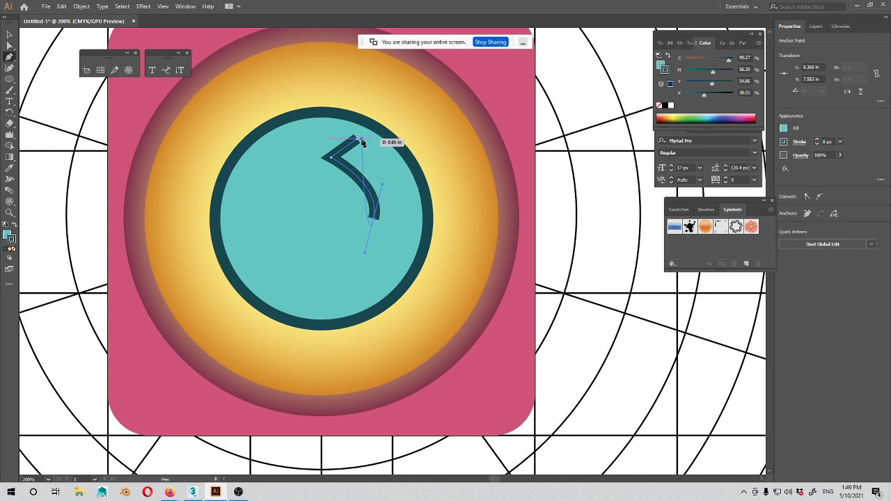
left_click_drag(357, 141, 299, 111)
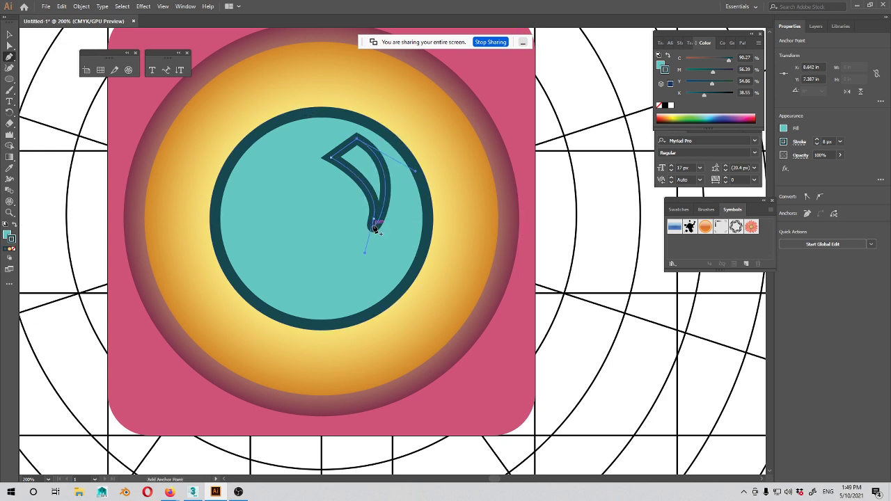
key("shift+c")
left_click(374, 223)
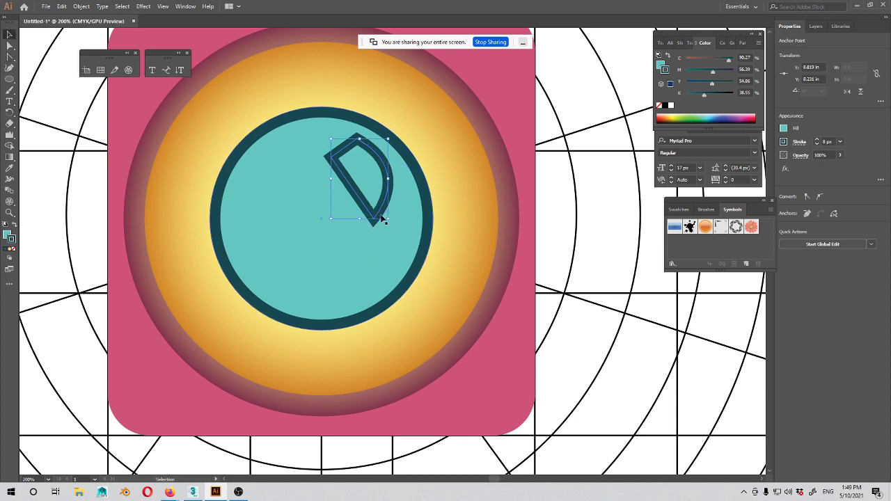
Step: Remove the highlight shape's stroke and fill it with light turquoise, A8F4EC
key("v")
left_click(370, 204)
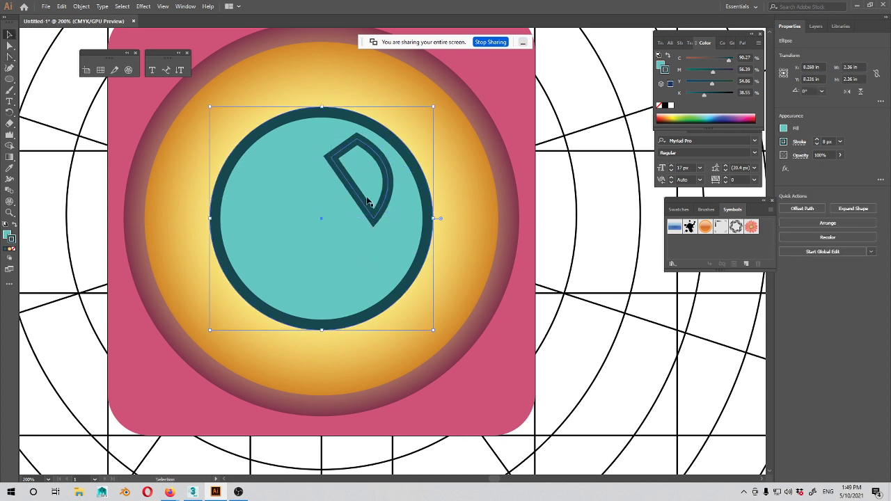
left_click(367, 146)
left_click(13, 250)
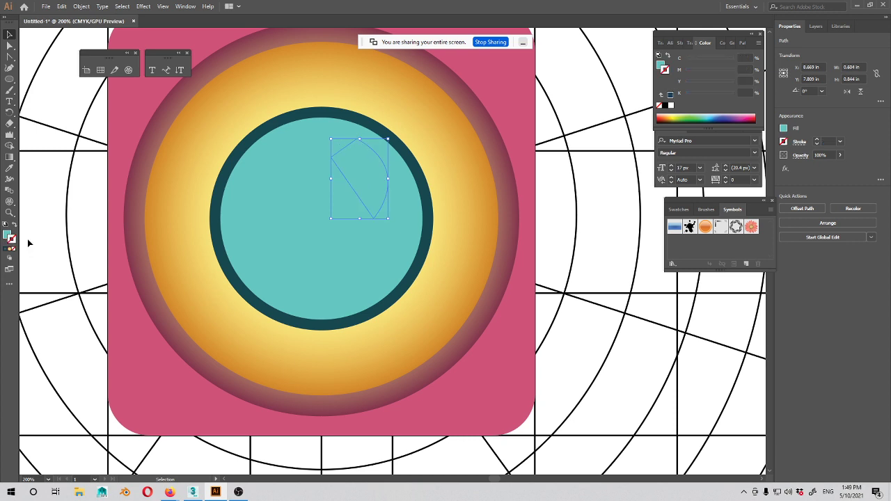
left_click(7, 235)
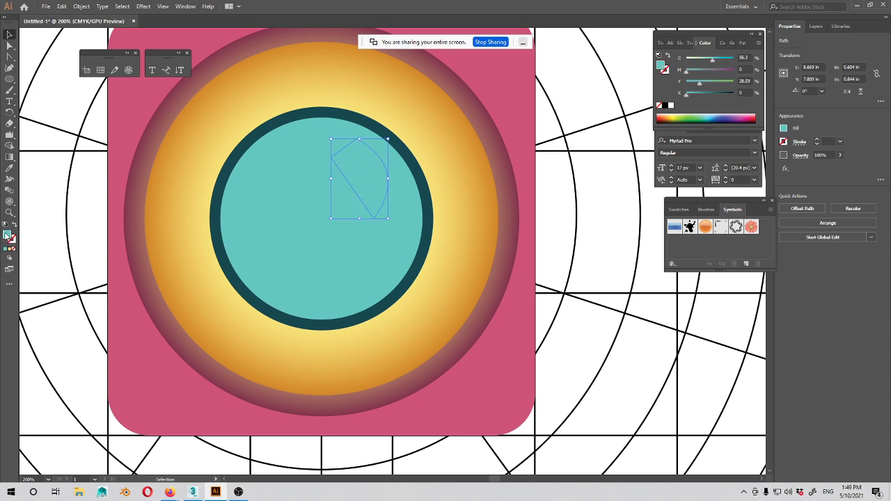
double_click(7, 236)
left_click_drag(617, 104, 594, 89)
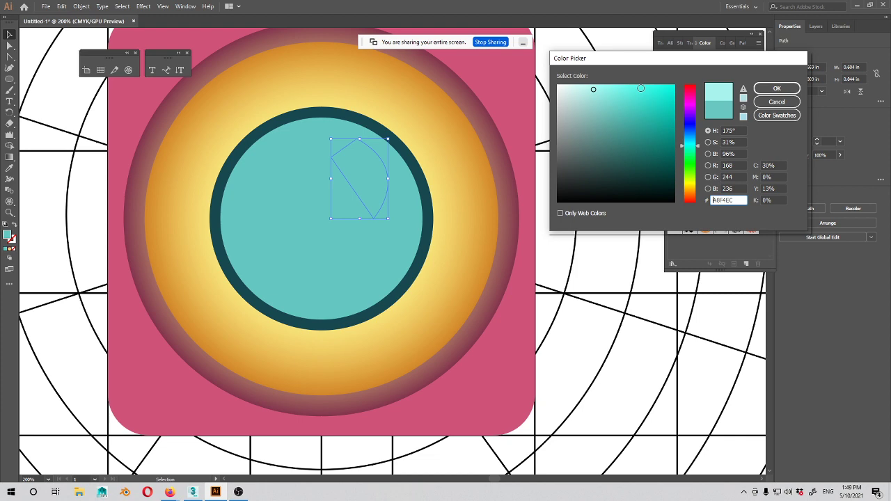
left_click(770, 91)
left_click(621, 304)
Step: Rotate the light highlight about 13° counterclockwise so it follows the turquoise circle's upper-right curve
left_click_drag(577, 324, 641, 292)
left_click_drag(409, 191, 461, 185)
left_click(440, 165)
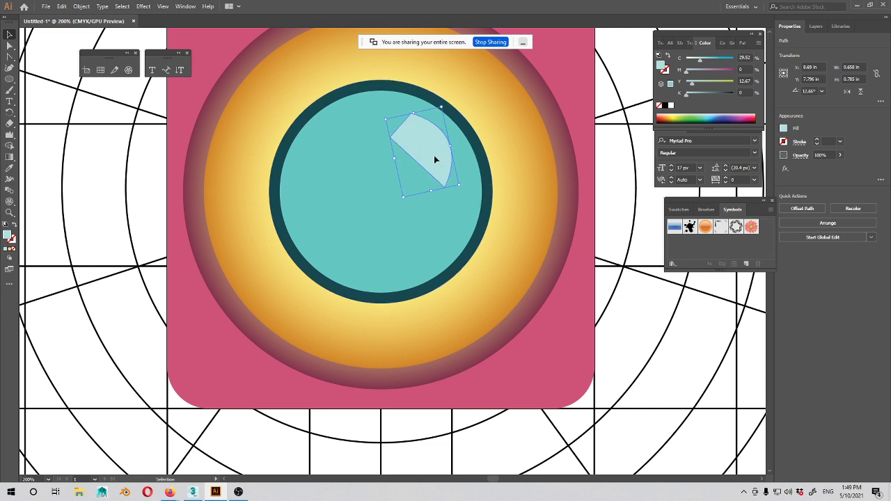
left_click(622, 277)
Step: Draw a tapering crescent highlight about 1.59 by 0.63 in along the turquoise circle's lower-left inner edge with the Pen tool
left_click_drag(582, 235, 578, 246)
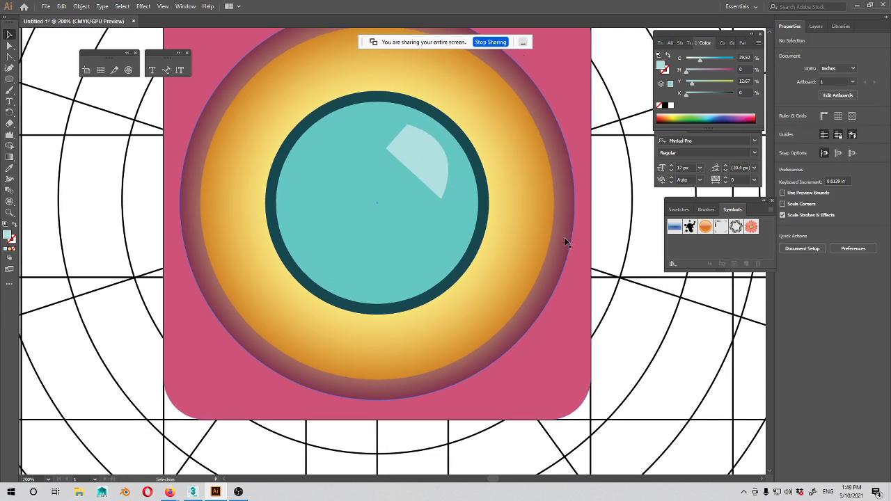
key("p")
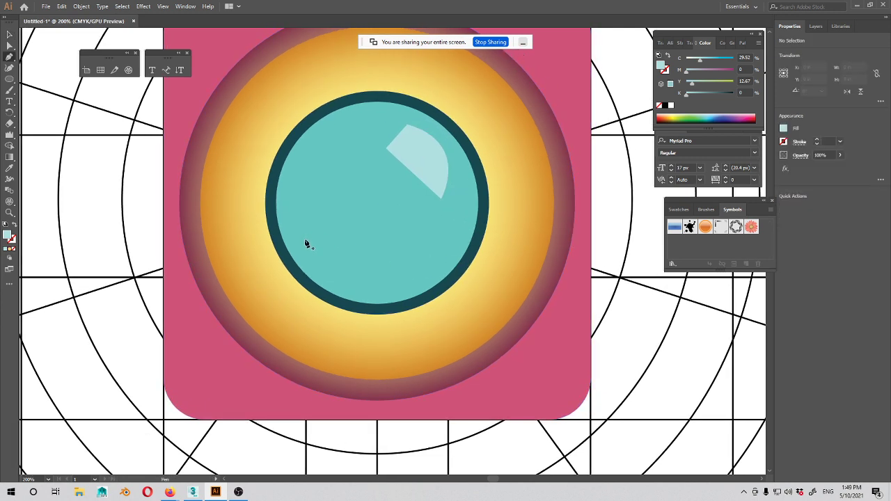
left_click_drag(290, 237, 392, 301)
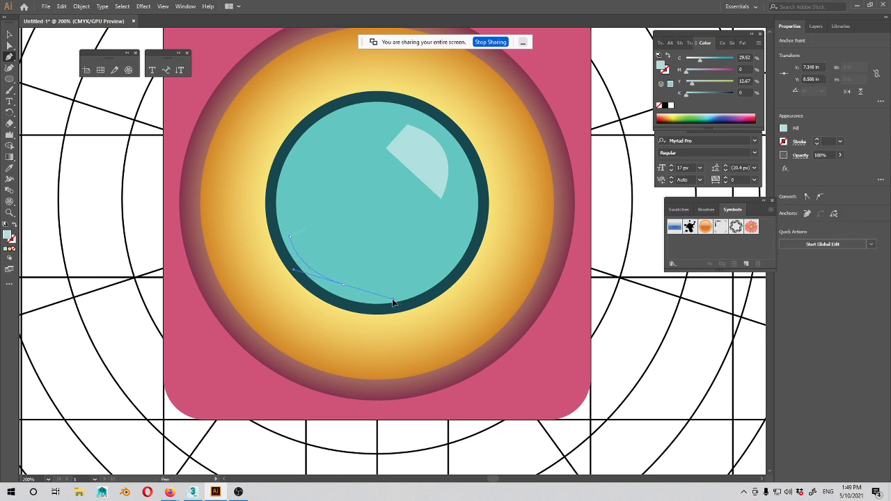
left_click(442, 257)
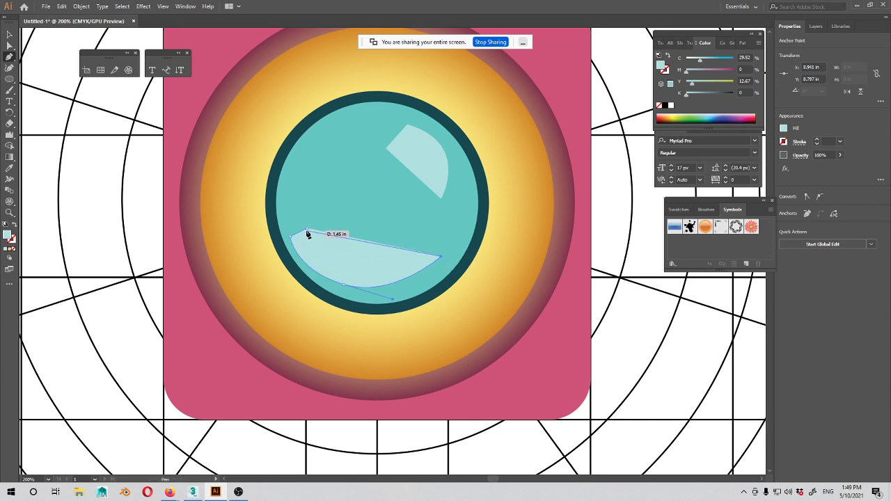
left_click_drag(307, 230, 271, 140)
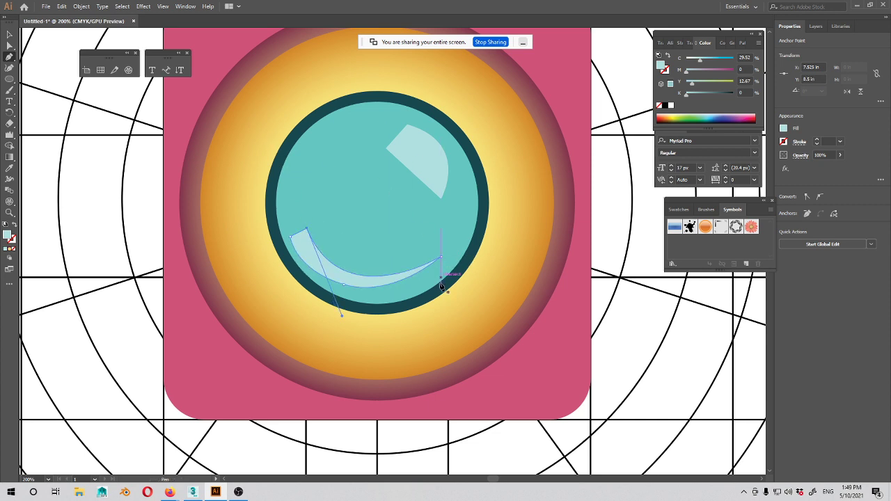
key("v")
left_click(712, 363)
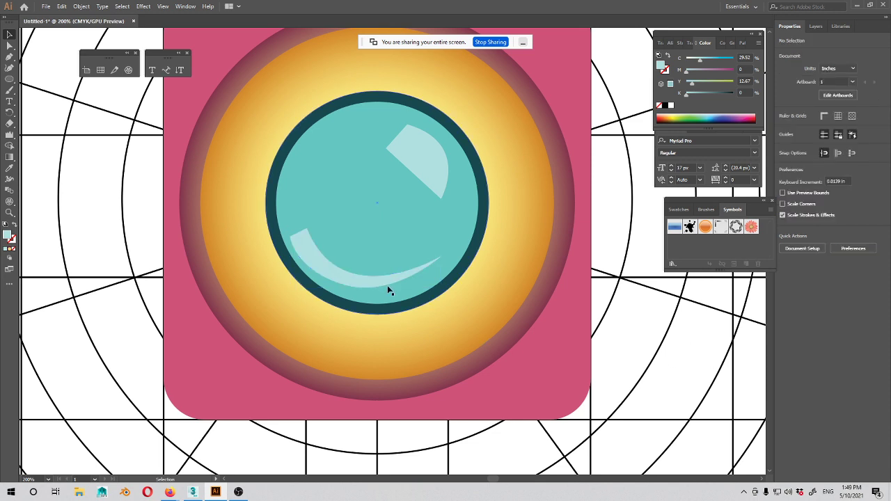
Step: Move the crescent highlight slightly right and down inside the turquoise circle
left_click(386, 286)
left_click_drag(384, 283, 390, 282)
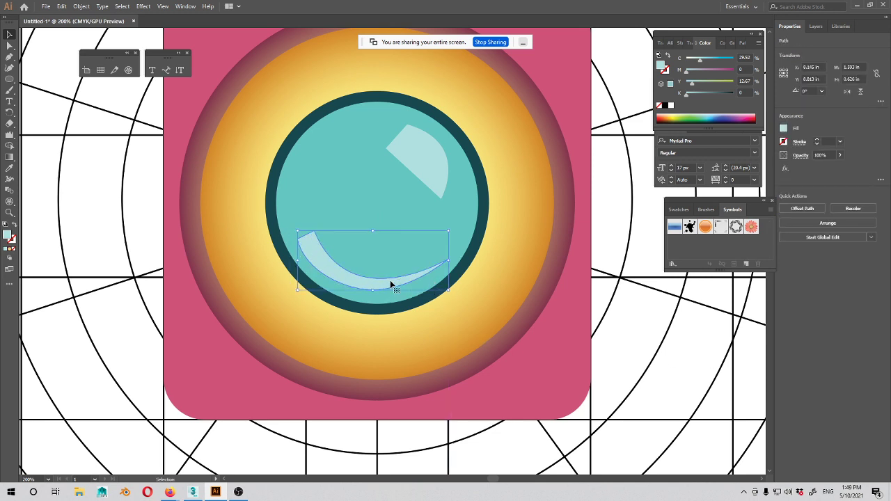
left_click(104, 191)
Step: Draw a circle about 1.38 in wide at the centre of the turquoise circle and fill it with grey-green, 547571
left_click_drag(329, 284, 328, 307)
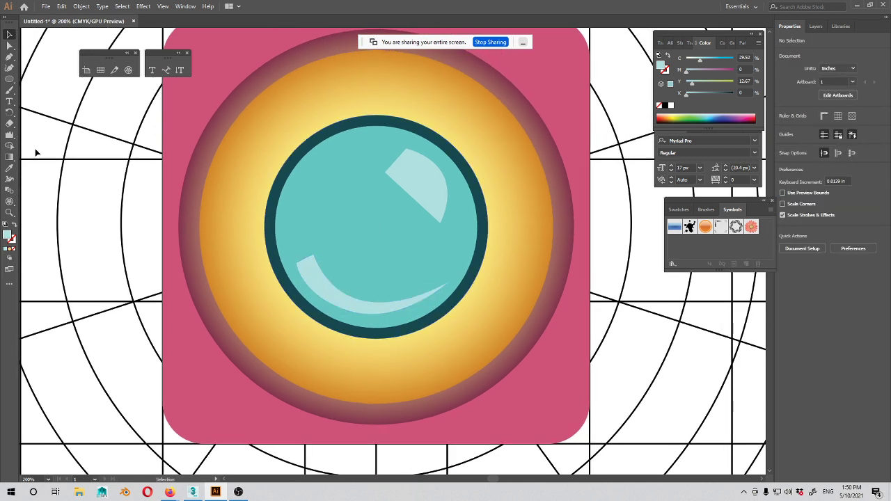
left_click(8, 80)
left_click_drag(373, 224, 424, 157)
key("v")
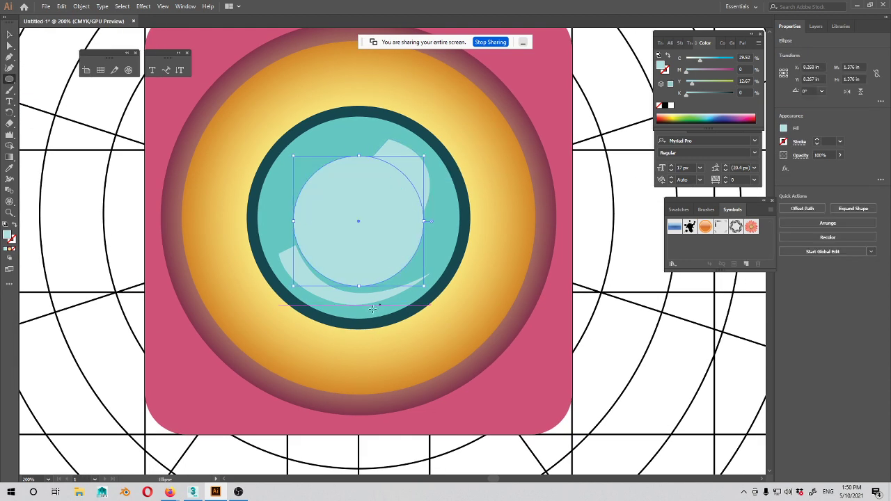
double_click(8, 237)
type("547571")
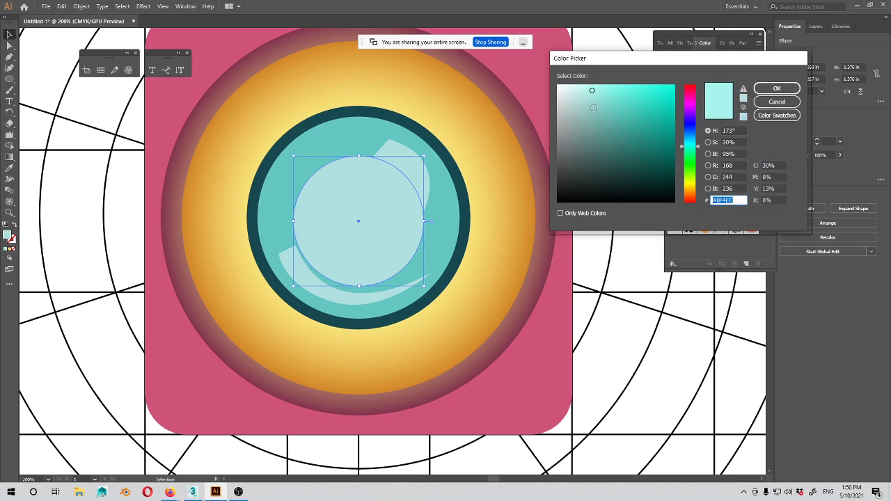
left_click(798, 88)
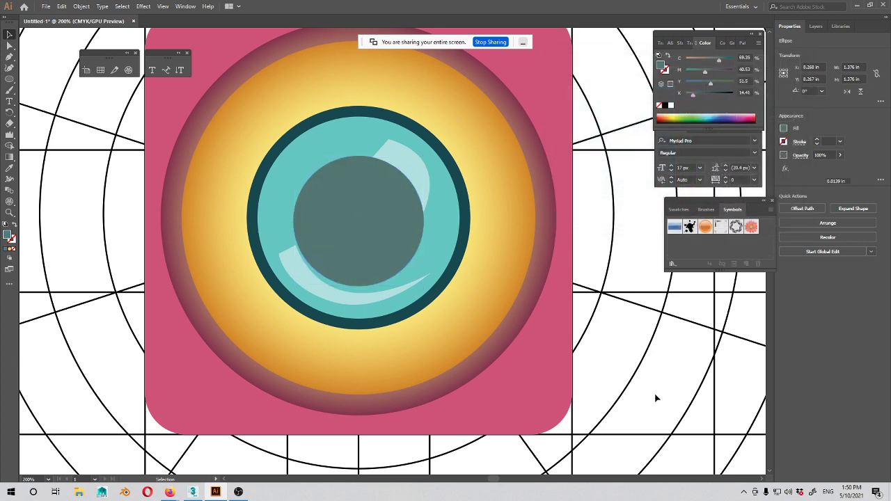
Step: Send the grey-green circle behind both light highlights while keeping it in front of the turquoise circle
scroll(395, 258, "up", 1)
key("a")
key("ctrl+bracketleft")
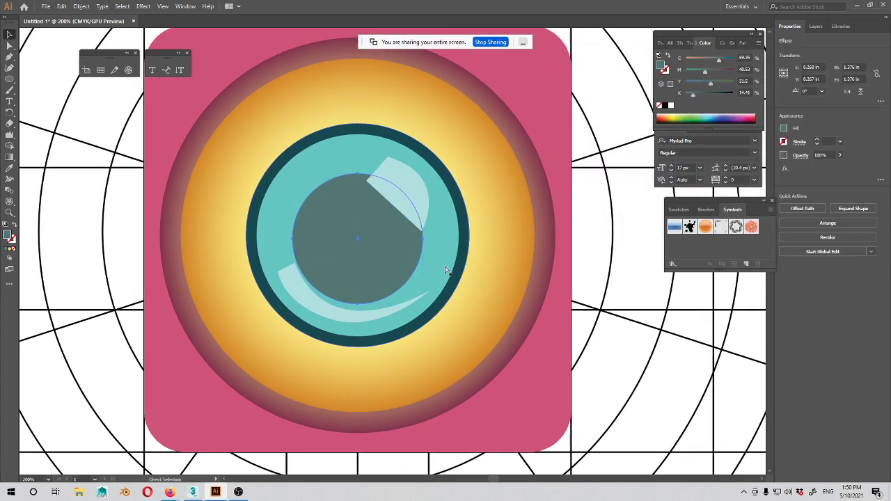
key("ctrl+bracketleft")
key("ctrl+bracketright")
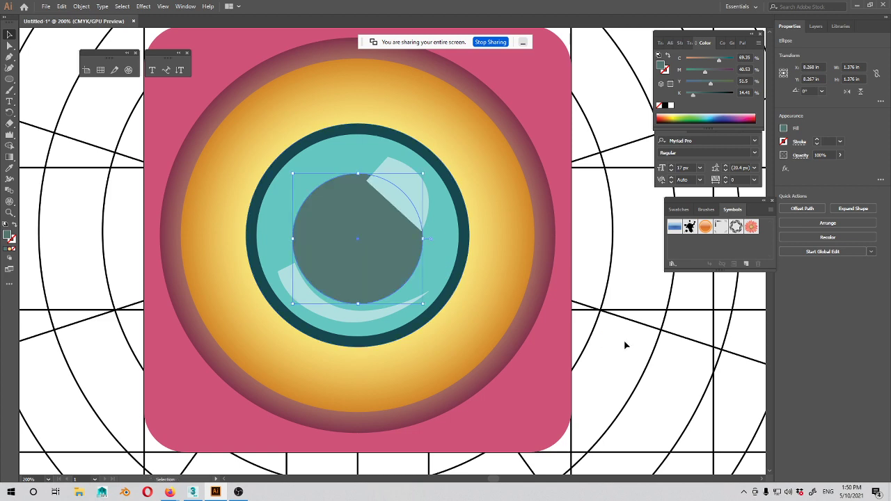
left_click(625, 346)
Step: Examine the balance of the eye-like circles and highlights at a reduced and an enlarged view
left_click_drag(625, 362, 597, 355)
key("ctrl+minus")
key("ctrl+minus")
key("ctrl+minus")
key("ctrl+minus")
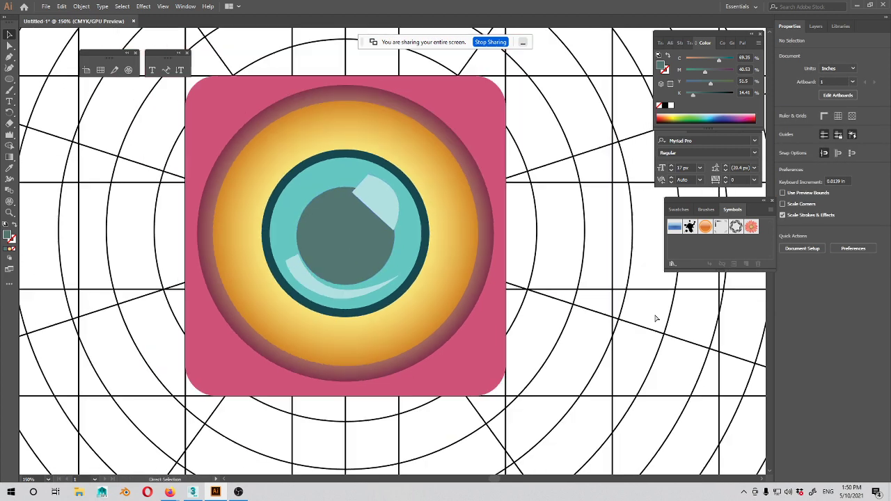
key("ctrl+plus")
key("ctrl+plus")
key("ctrl+plus")
key("ctrl+plus")
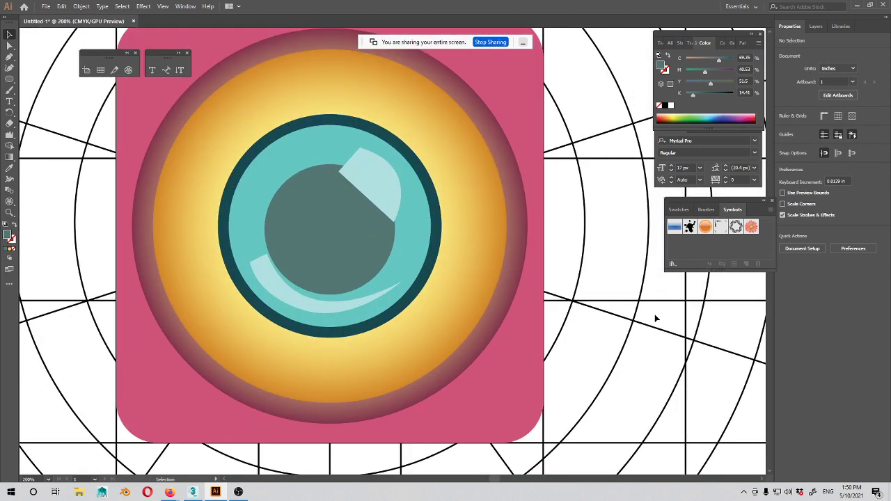
Step: Draw a small circle over the grey-green circle's upper-left edge and fill it with the light turquoise sampled from the upper-right highlight
left_click(7, 79)
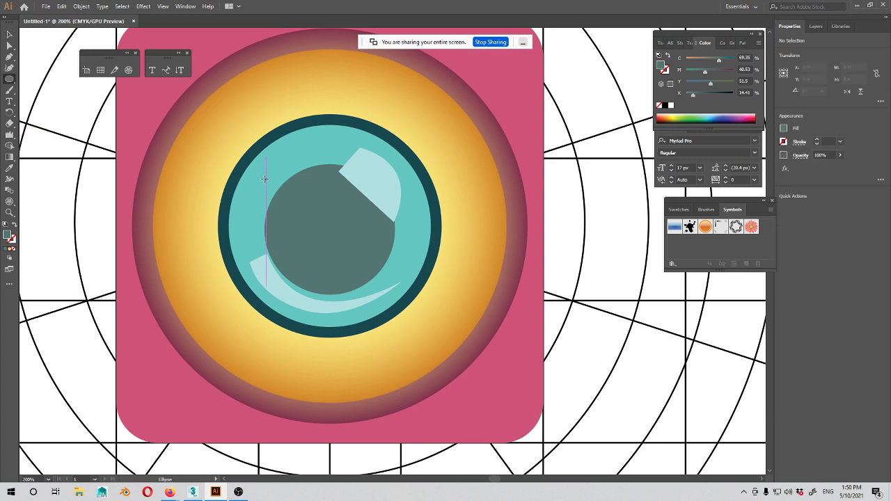
mouse_move(266, 168)
left_mouse_down()
mouse_move(290, 186)
mouse_move(283, 193)
left_mouse_up()
key("v")
key("i")
left_click(399, 172)
key("v")
left_click(599, 305)
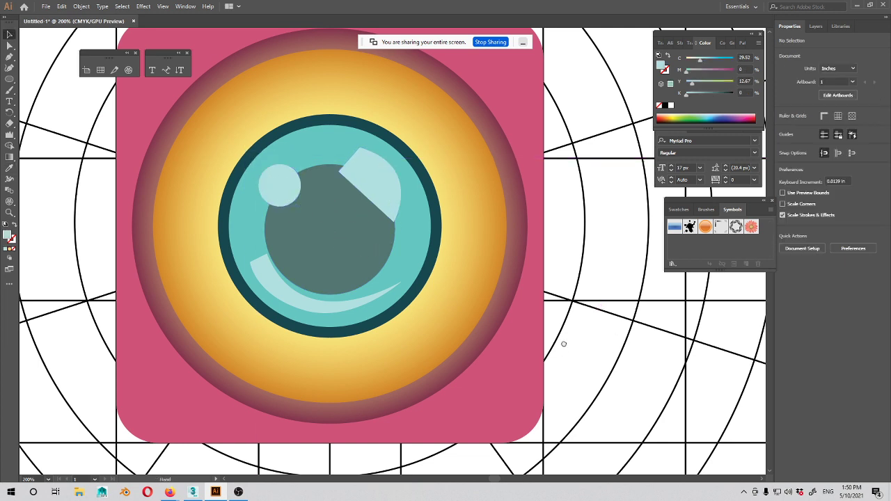
Step: Examine the icon at reduced and enlarged views, inspecting the two light highlights over the grey-green circle
left_click_drag(563, 344, 570, 344)
key("ctrl+minus")
key("ctrl+minus")
key("ctrl+minus")
key("ctrl+minus")
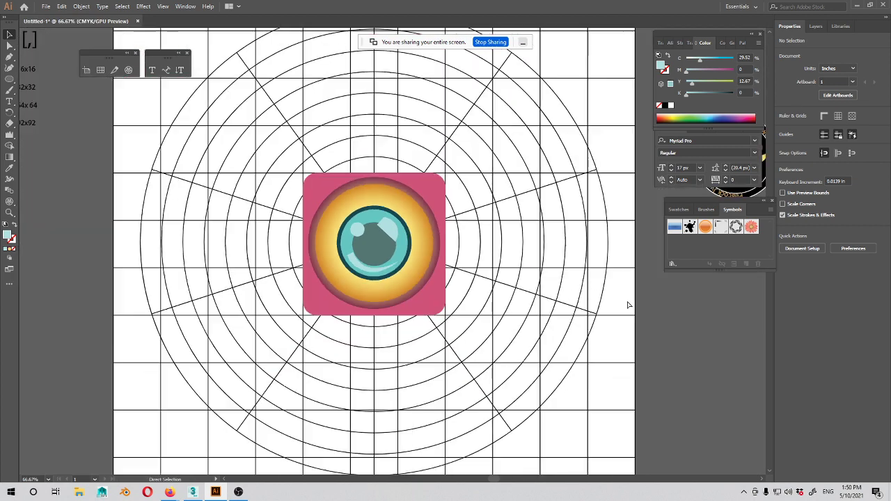
key("ctrl+plus")
key("ctrl+plus")
key("ctrl+plus")
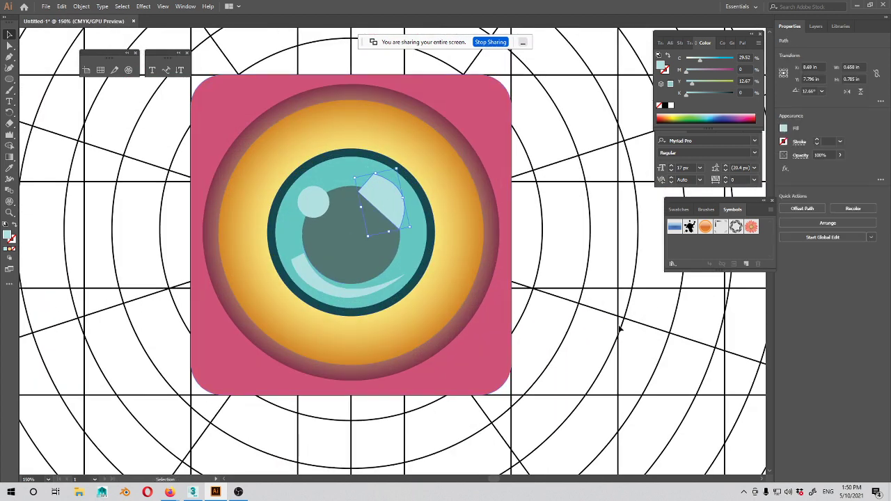
key("ctrl+plus")
left_click(398, 203)
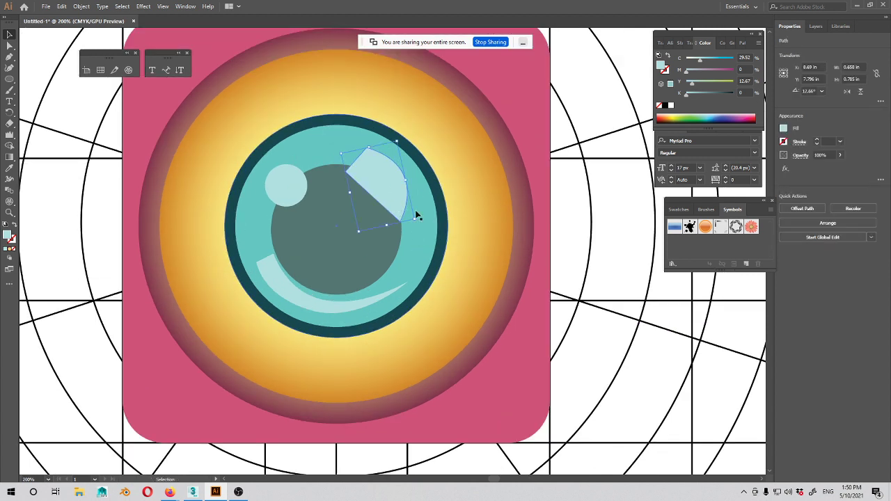
left_click(284, 287)
left_click(289, 188)
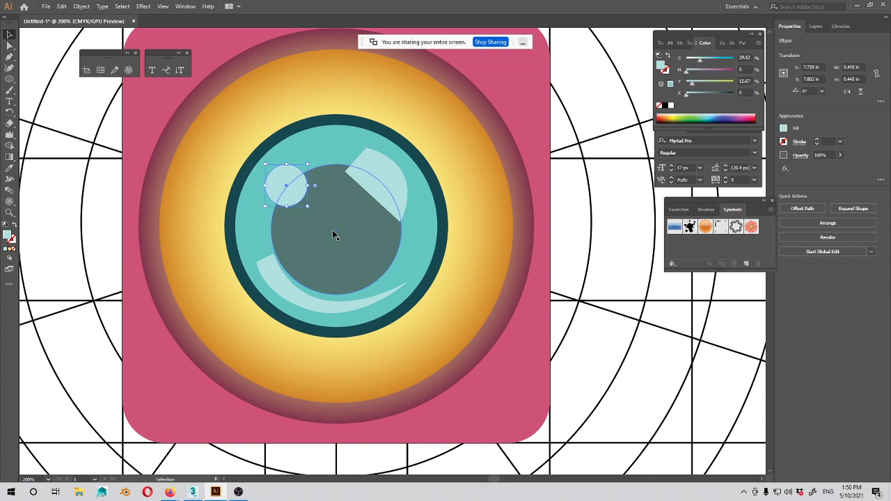
Step: Check the Google Meet call in Firefox and return to the Illustrator document
mouse_move(167, 491)
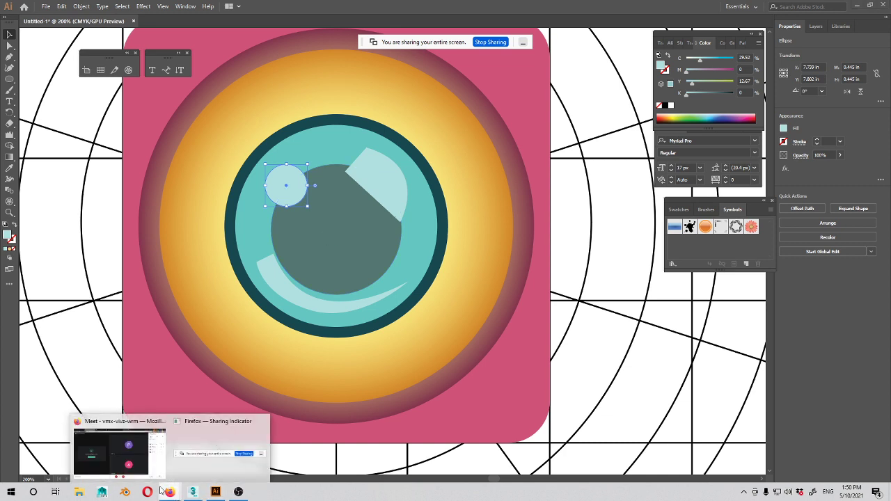
left_click(143, 456)
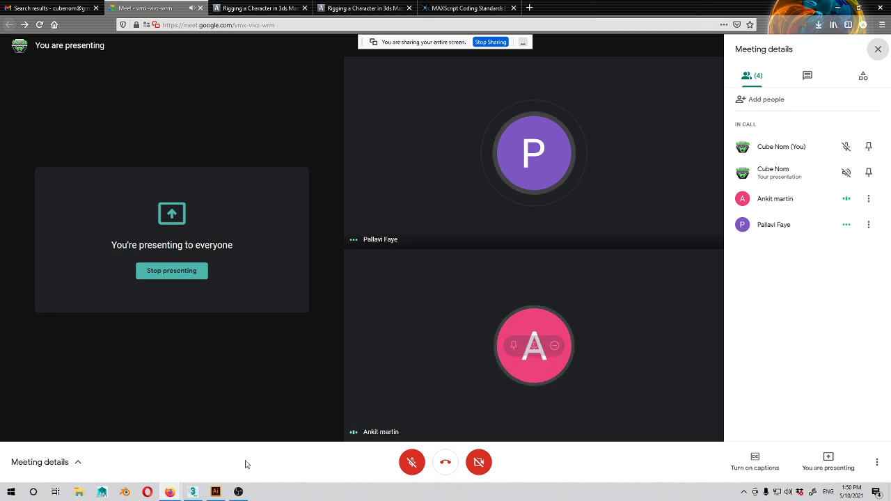
left_click(215, 492)
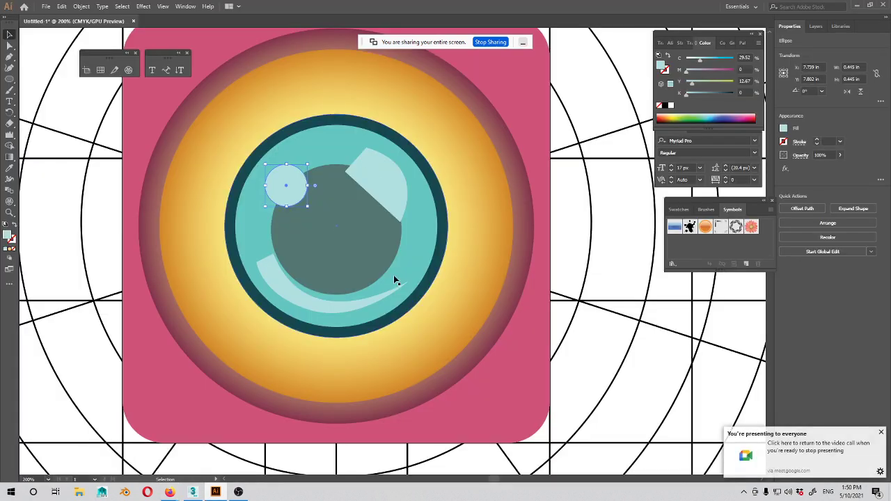
Step: Set the opacity of the upper-right highlight to 80%
left_click(392, 176)
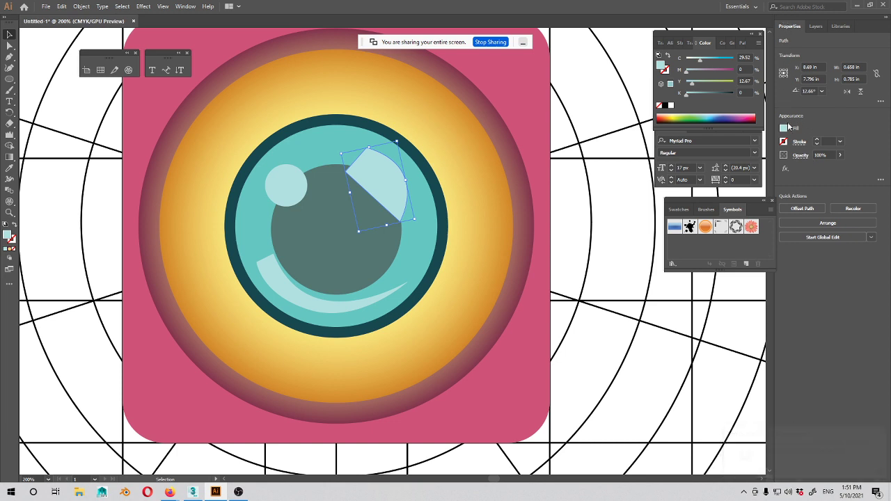
left_click(830, 154)
type("80")
key("Return")
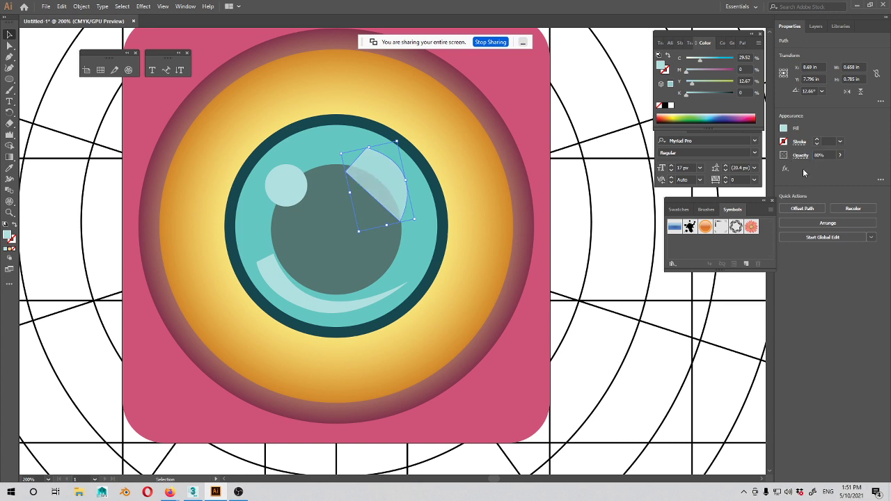
left_click(628, 199)
Step: Set the opacity of the small round highlight and the lower crescent highlight to 80% each
left_click(278, 185)
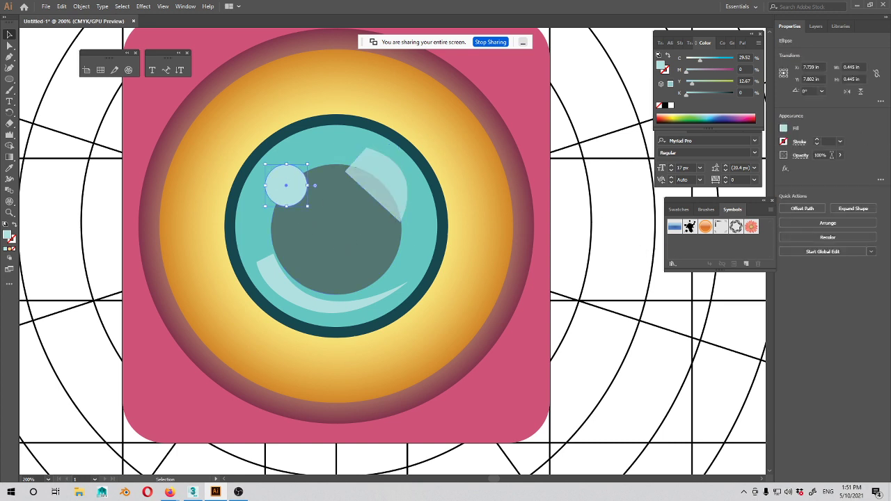
left_click_drag(832, 155, 785, 159)
key("Return")
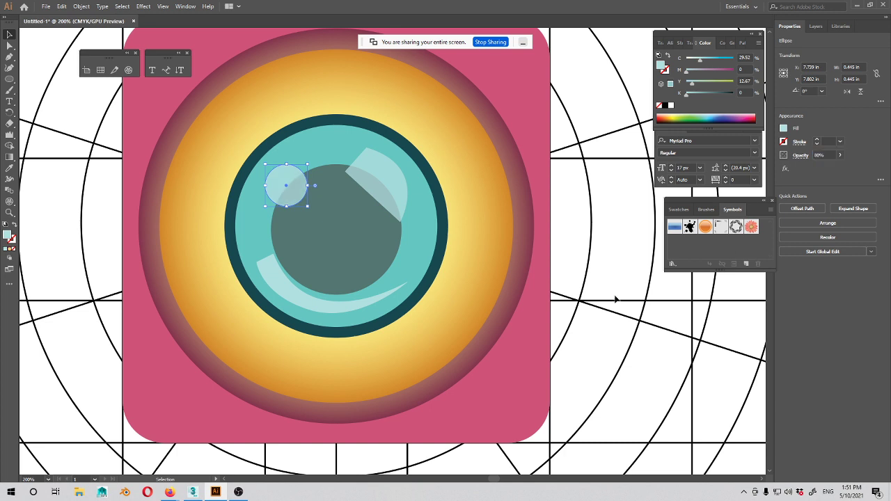
left_click(605, 300)
left_click(330, 307)
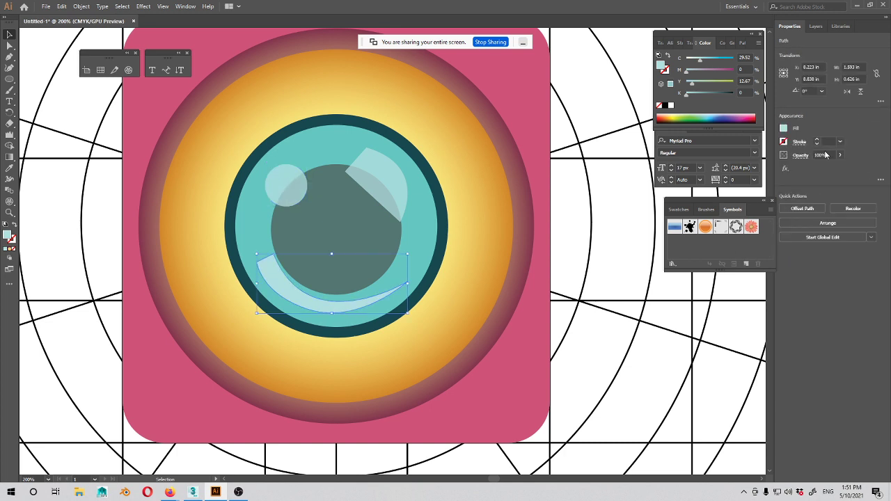
left_click_drag(826, 154, 775, 164)
key("Return")
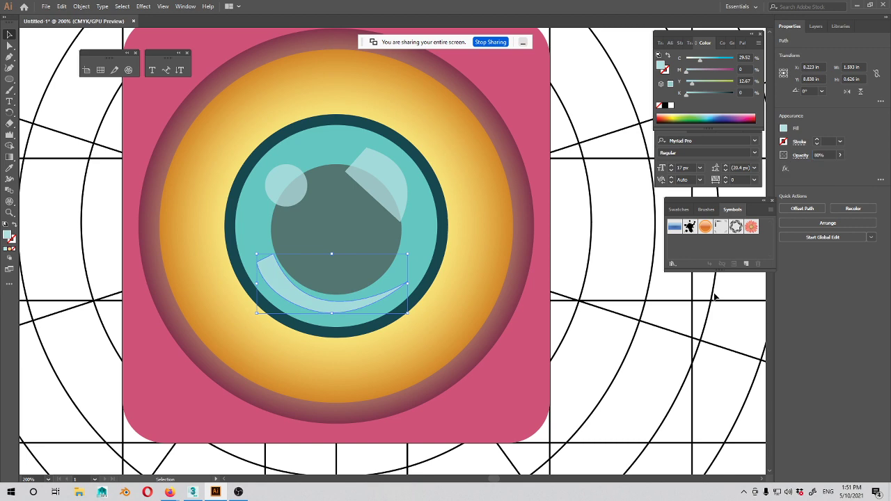
left_click(616, 314)
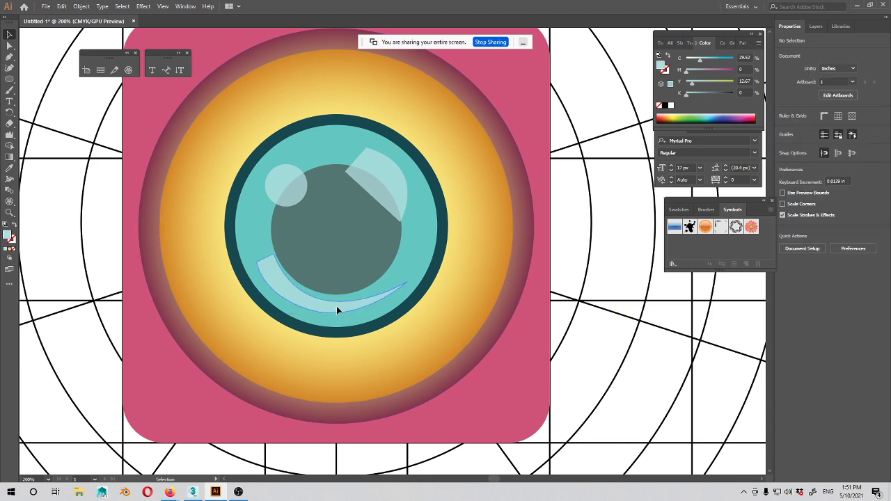
Step: Shift the lower crescent highlight slightly up and to the right within the turquoise circle
left_click_drag(337, 306, 349, 303)
left_click(698, 368)
left_click_drag(601, 366, 619, 395)
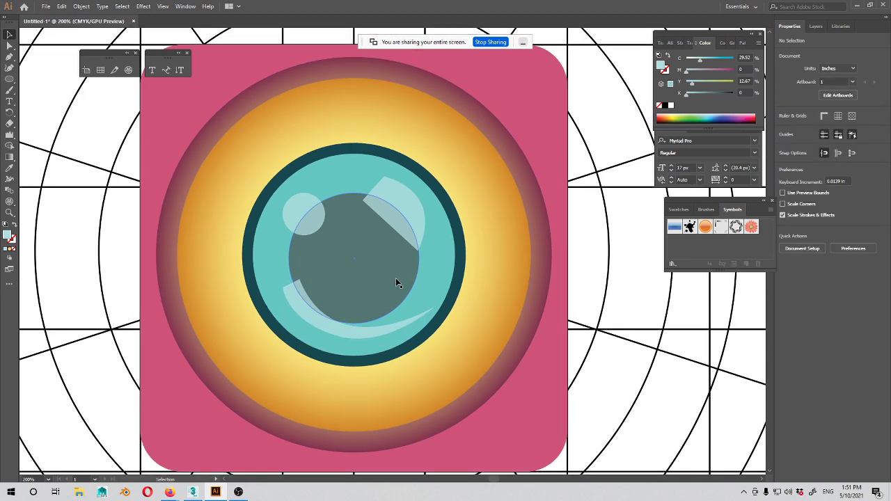
Step: Set the opacity of the central grey-green circle to 70%
key("ctrl+minus")
key("ctrl+minus")
key("ctrl+minus")
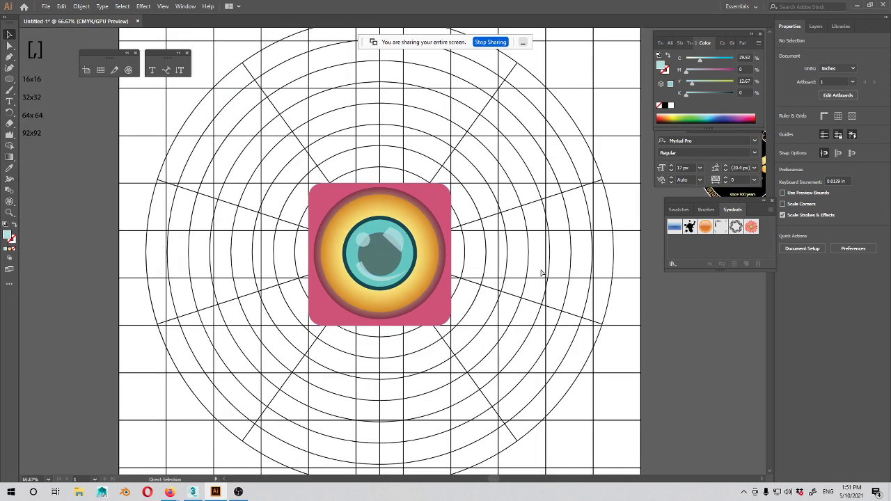
key("ctrl+plus")
key("ctrl+plus")
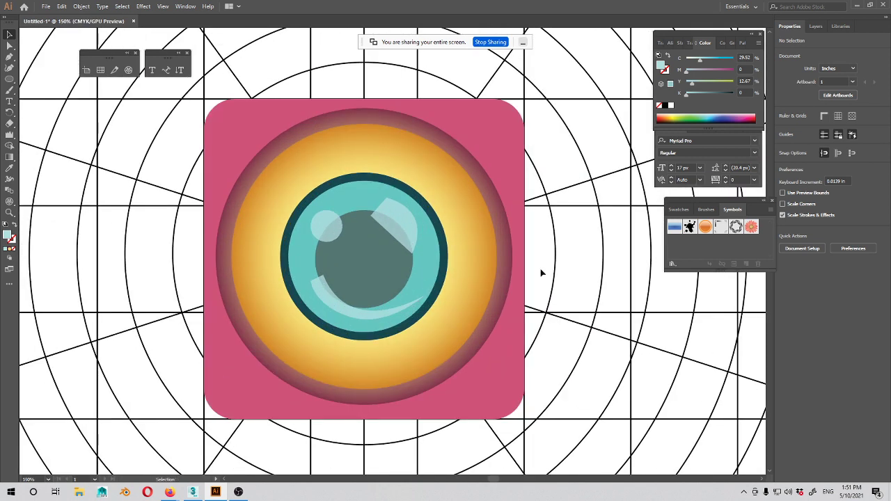
left_click(373, 264)
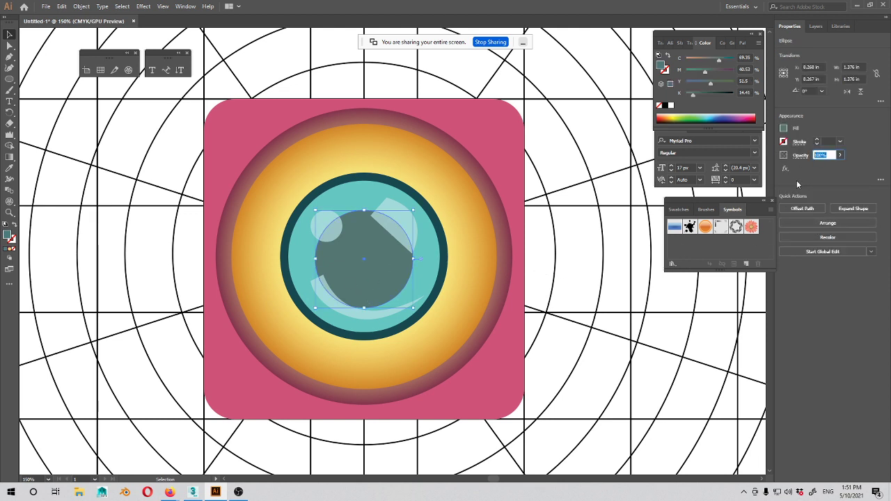
type("70")
key("Return")
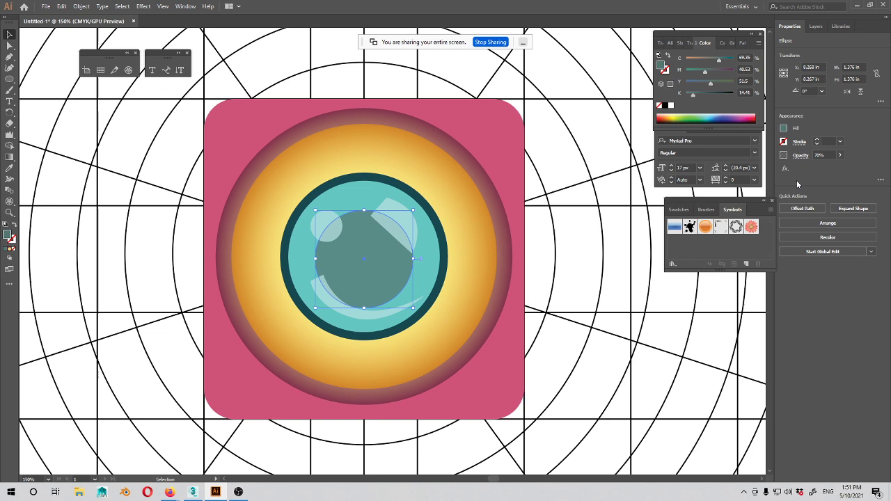
left_click(588, 381)
Step: Draw a circle about 1.14 in wide inside the grey-green circle
left_click_drag(571, 403, 601, 393)
key("ctrl+minus")
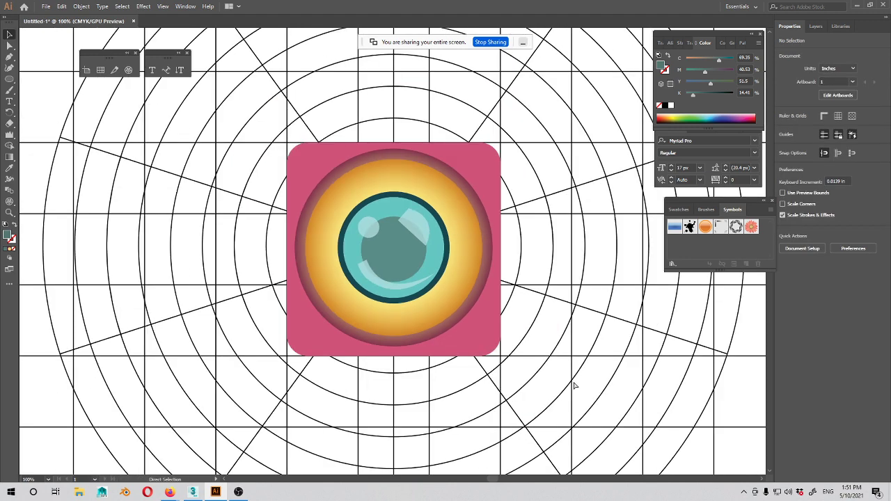
key("ctrl+minus")
key("ctrl+plus")
key("ctrl+plus")
key("ctrl+plus")
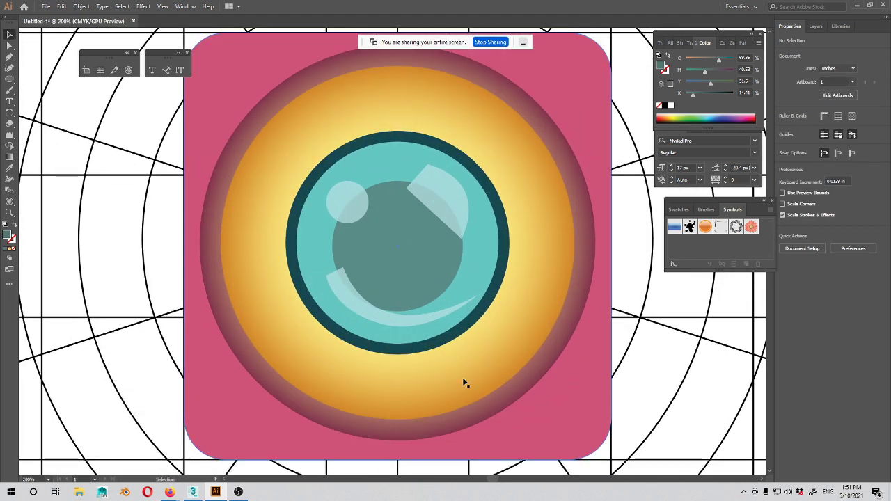
left_click(10, 81)
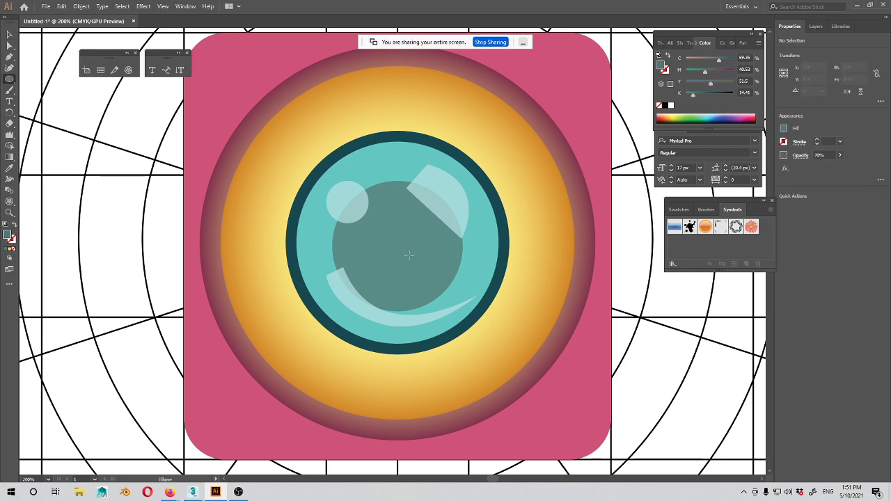
left_click_drag(340, 196, 448, 304)
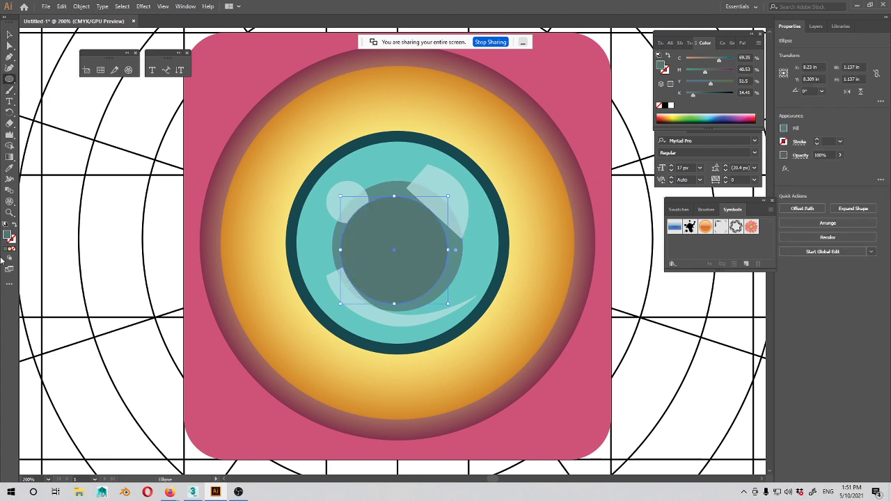
Step: Swap the new circle's fill and stroke, and darken the stroke to a deep grey-green, about C 80, M 56, Y 64, K 55
left_click(14, 227)
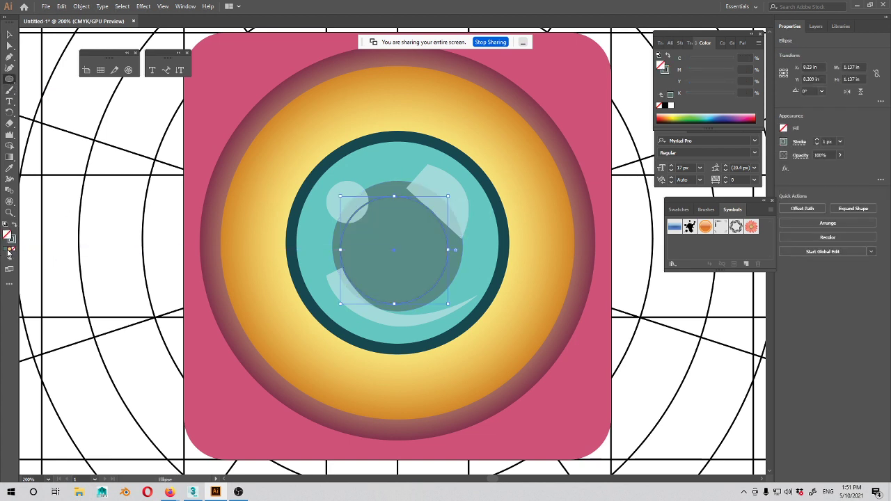
double_click(12, 240)
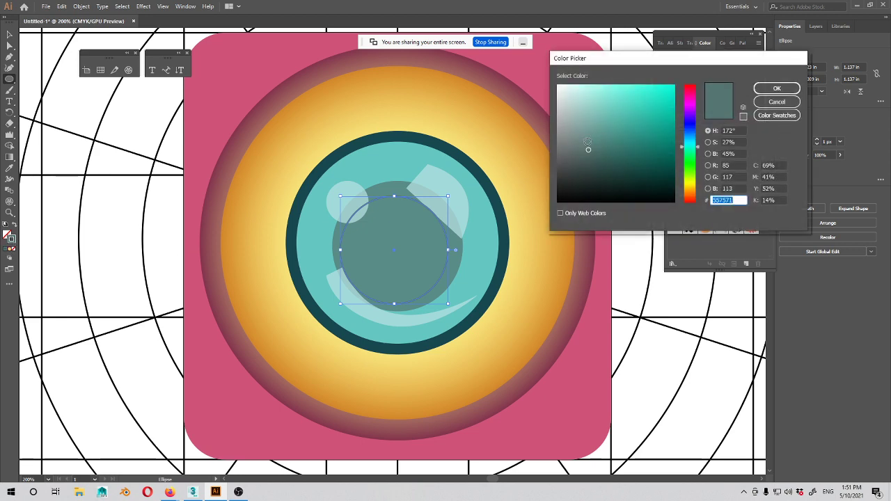
left_click_drag(589, 142, 604, 175)
left_click(777, 88)
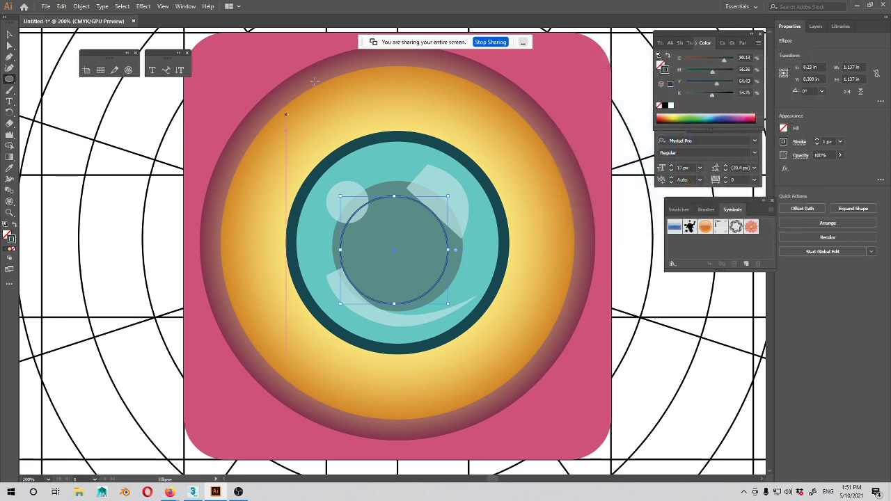
Step: Set the stroke weight of the new inner ring to 7 px
left_click(817, 141)
left_click(817, 140)
left_click(818, 141)
left_click(818, 140)
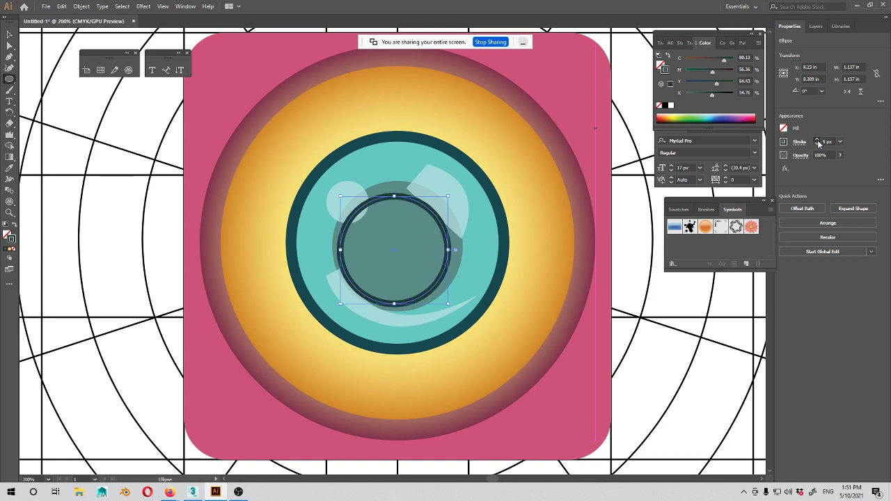
left_click(818, 140)
left_click(817, 141)
Step: Move the dark ring to the middle of the grey-green circle and send it behind the light highlights
key("v")
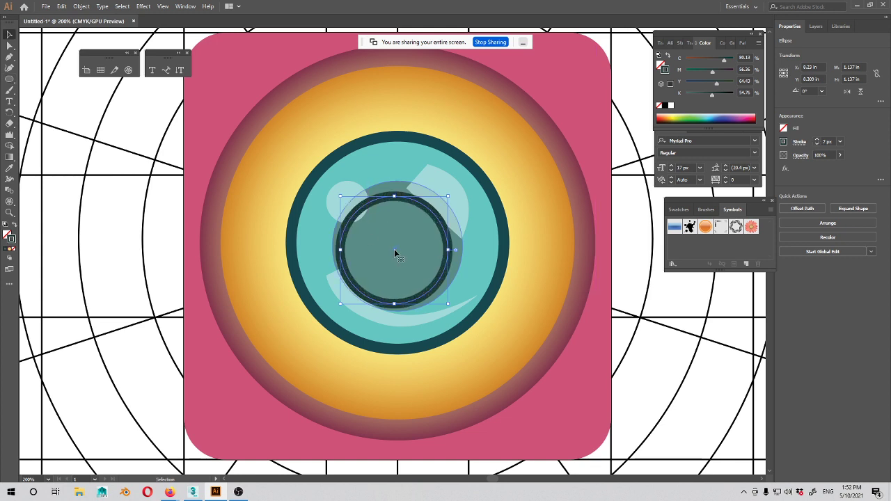
left_click_drag(395, 249, 422, 263)
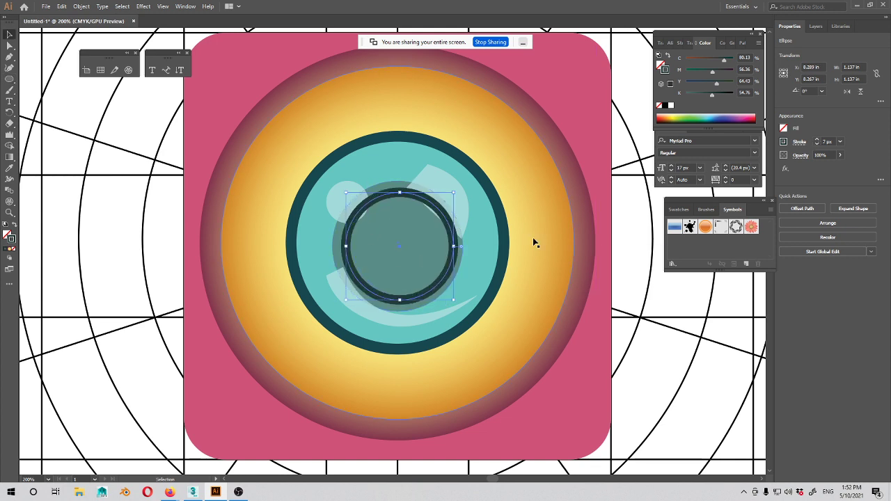
key("a")
key("ctrl+[")
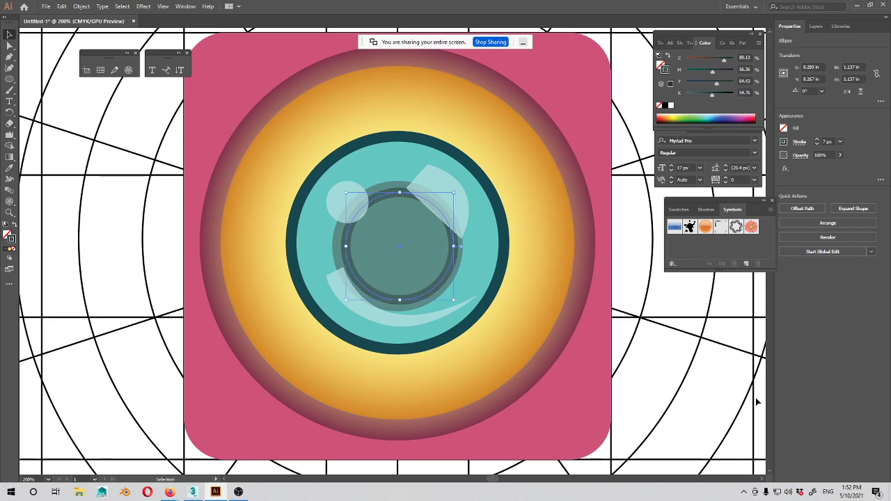
left_click(755, 399)
left_click_drag(693, 380, 660, 372)
key("ctrl+minus")
key("ctrl+minus")
key("ctrl+minus")
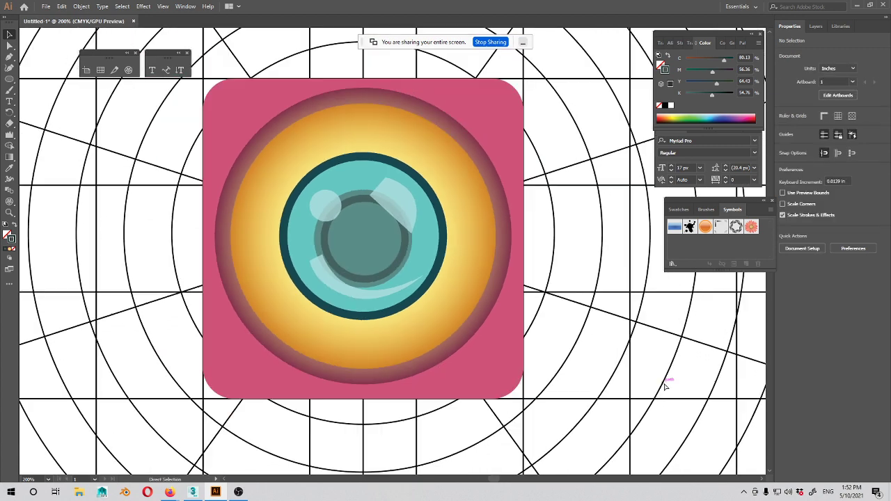
key("ctrl+plus")
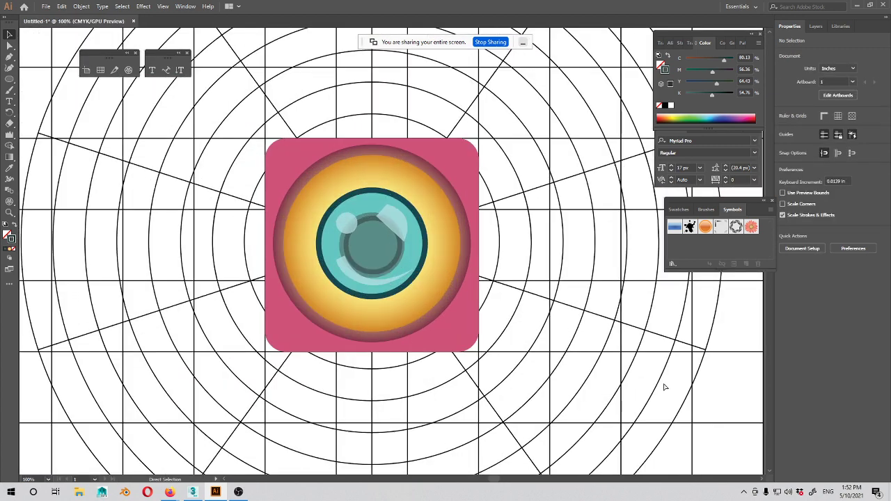
left_click_drag(558, 304, 577, 308)
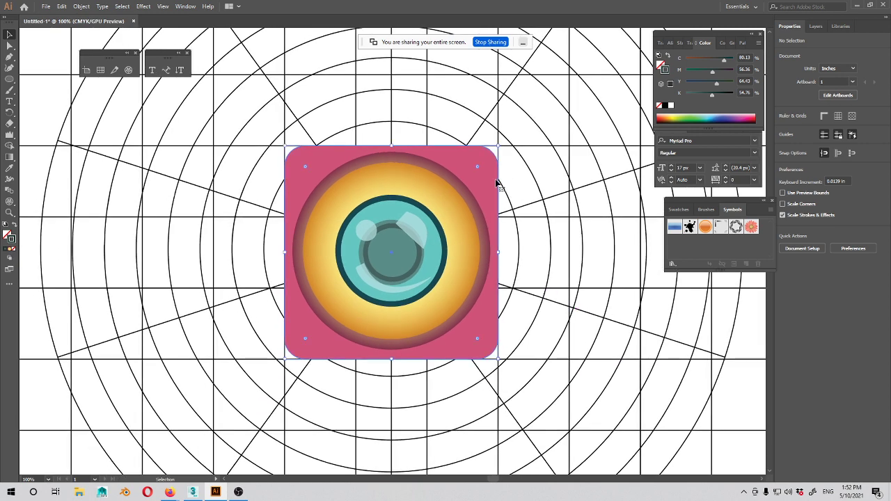
Step: Draw a closed triangular path about 1.2 in wide with the Pen tool in the pink square's upper-left corner, using the square's fill
left_click(496, 183)
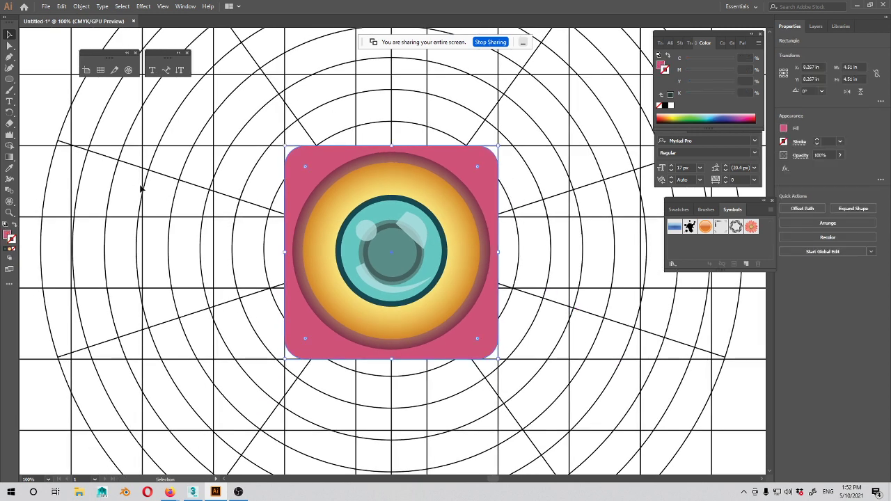
left_click_drag(184, 189, 163, 191)
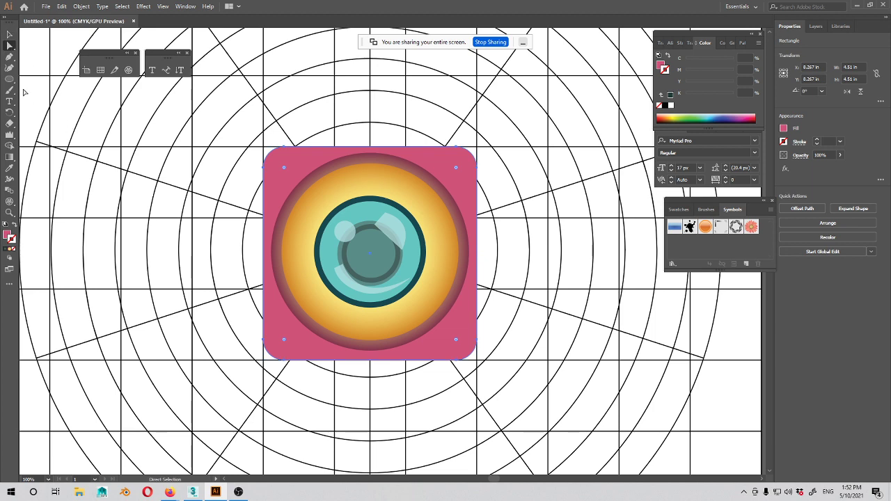
left_click(10, 79)
left_click_drag(9, 84, 37, 80)
left_click_drag(132, 167, 163, 165)
key("ctrl+plus")
key("ctrl+plus")
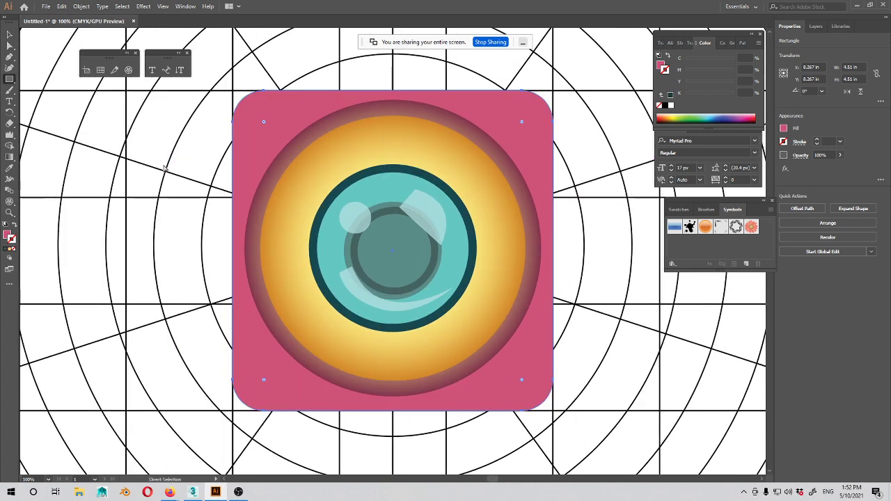
left_click_drag(263, 127, 306, 191)
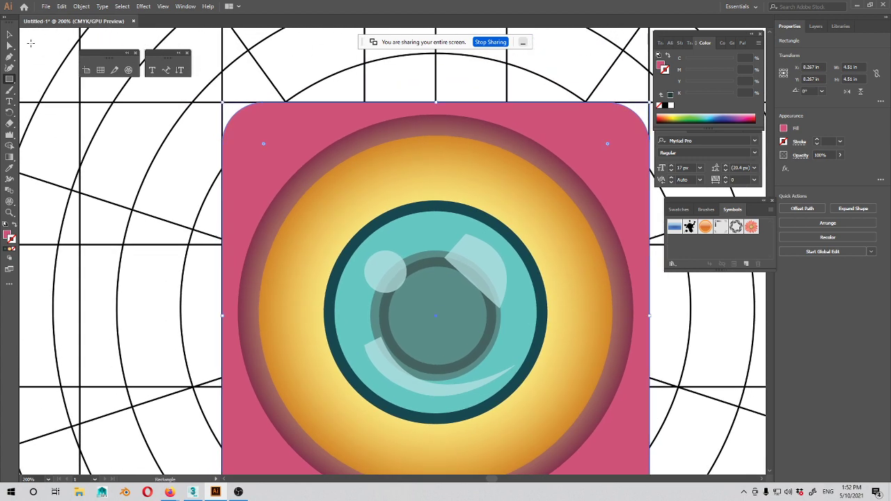
left_click(359, 110)
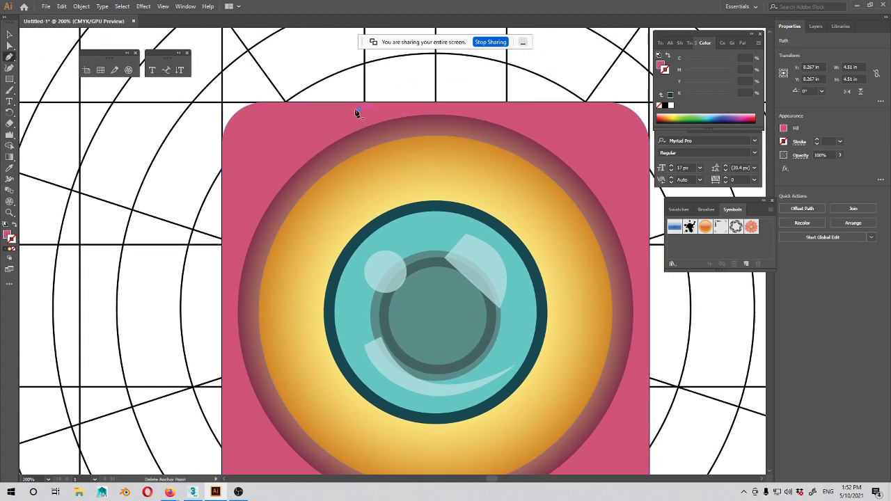
left_click(245, 113)
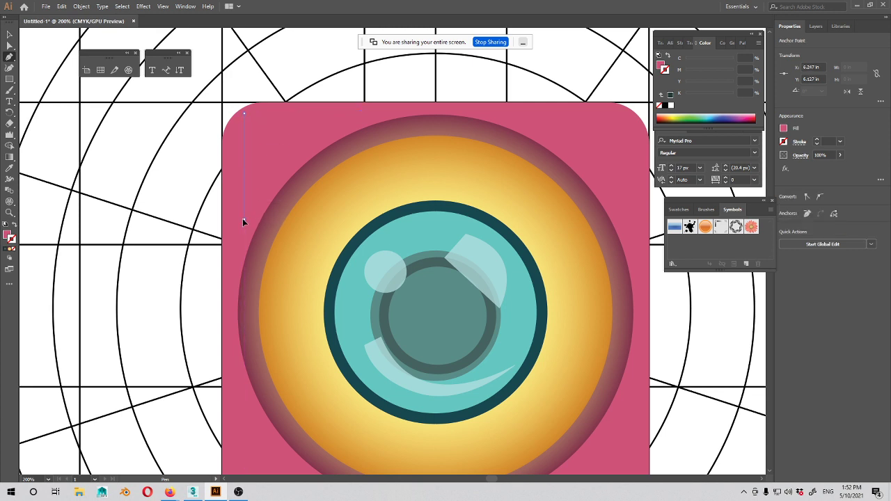
left_click(243, 219)
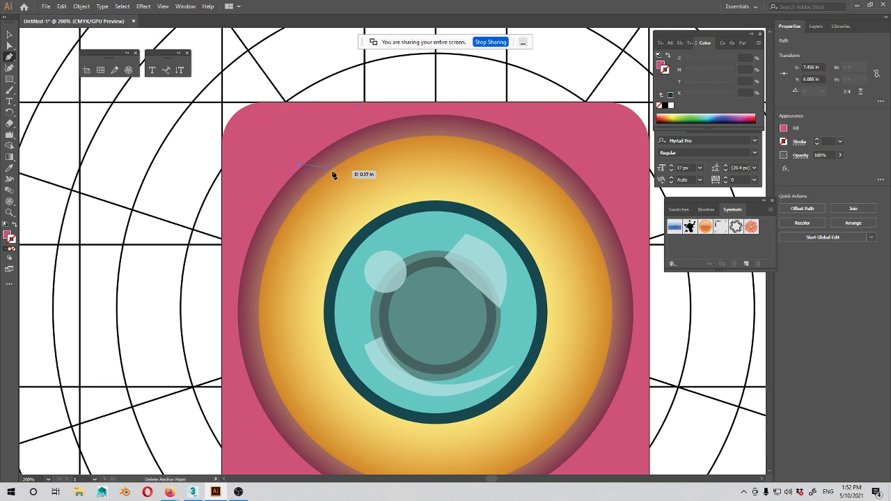
Step: Add an anchor point midway along the triangle's slanted edge and pull it inward towards the square's corner
key("a")
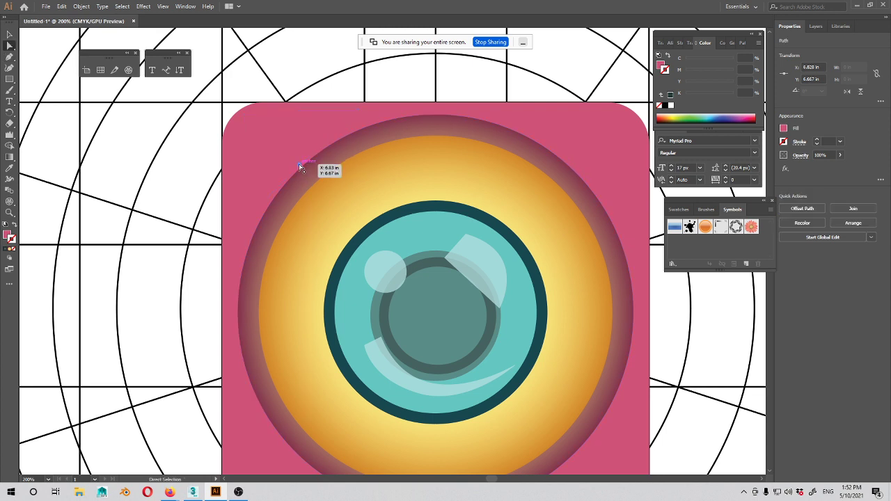
left_click(308, 167)
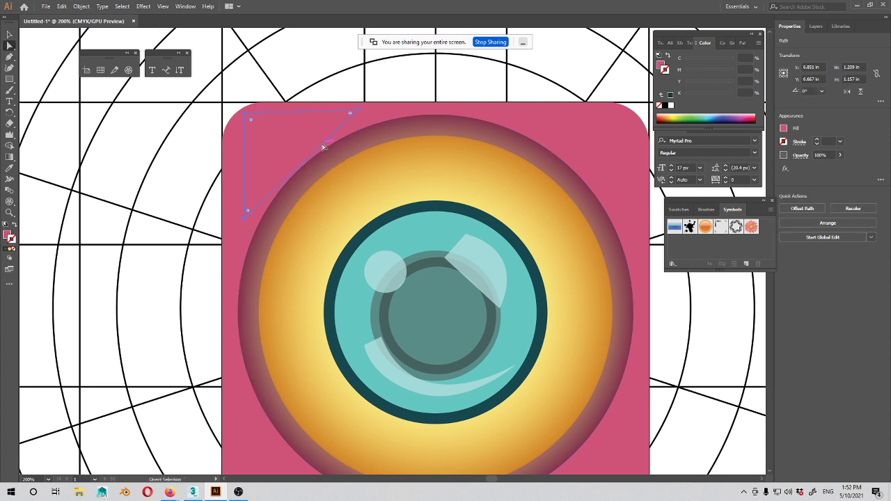
key("plus")
left_click(328, 145)
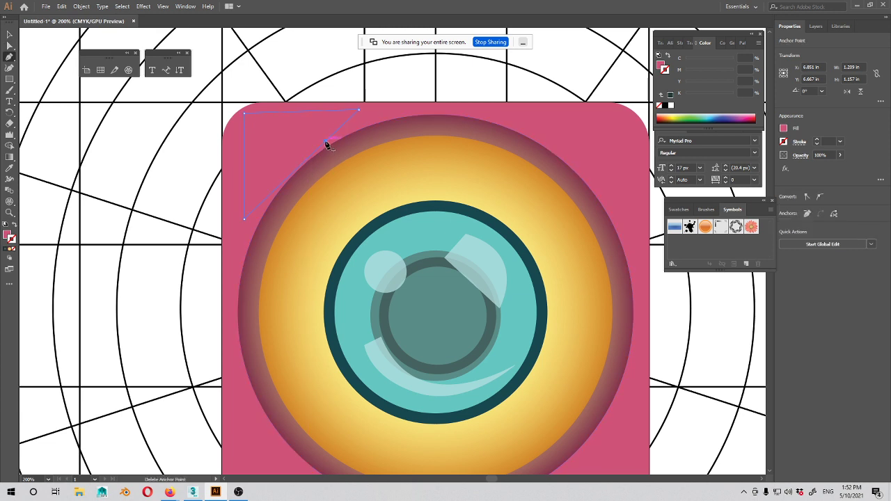
key("a")
left_click_drag(325, 142, 288, 149)
Step: Adjust the triangle's corner points to level its upper edge, and convert the inner point into a smooth curve following the large circle
left_click_drag(245, 116, 240, 117)
left_click(360, 110)
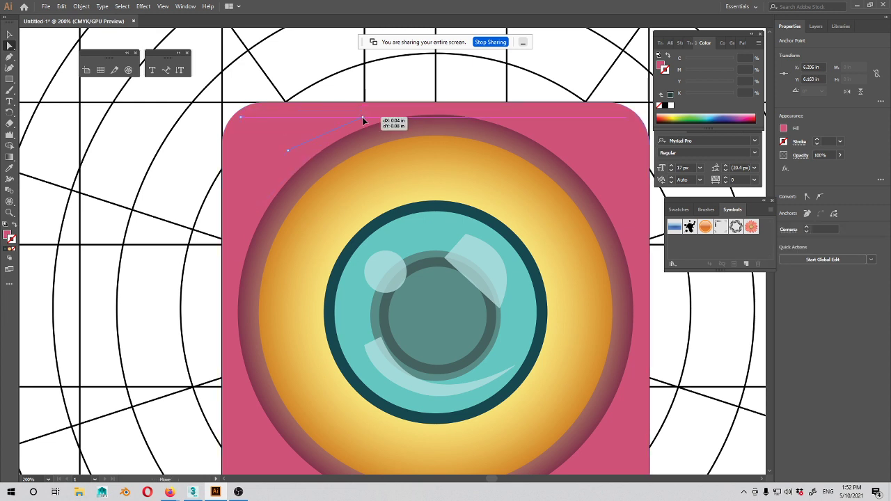
key("Delete")
left_click_drag(245, 221, 250, 228)
key("ctrl+z")
key("ctrl+z")
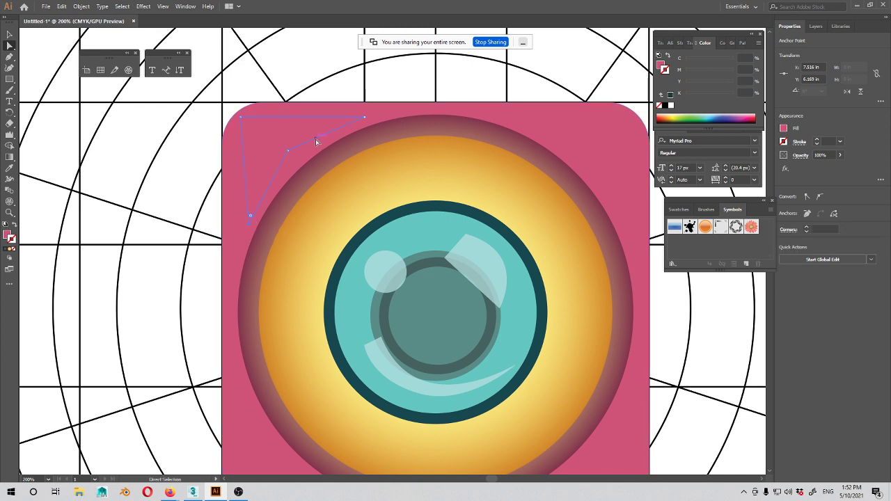
key("shift+c")
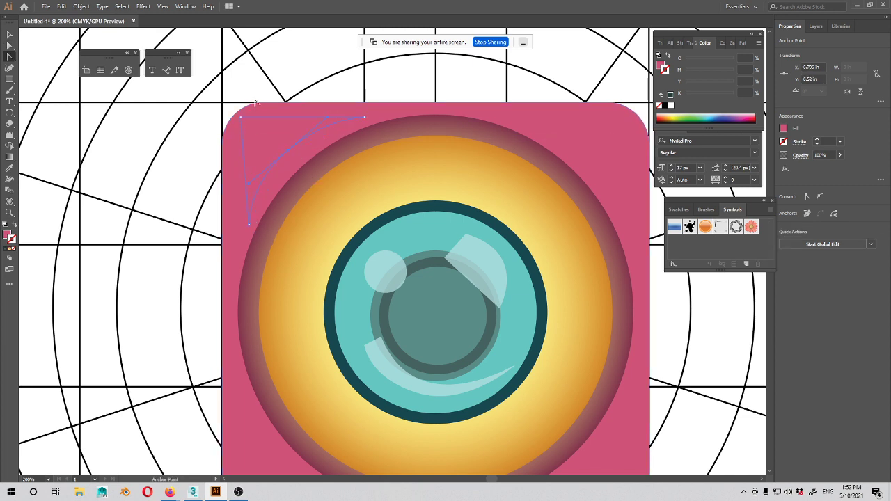
Step: Fill the curved corner shape with a light pink, about C 1, M 55, Y 8, K 0
key("v")
double_click(8, 236)
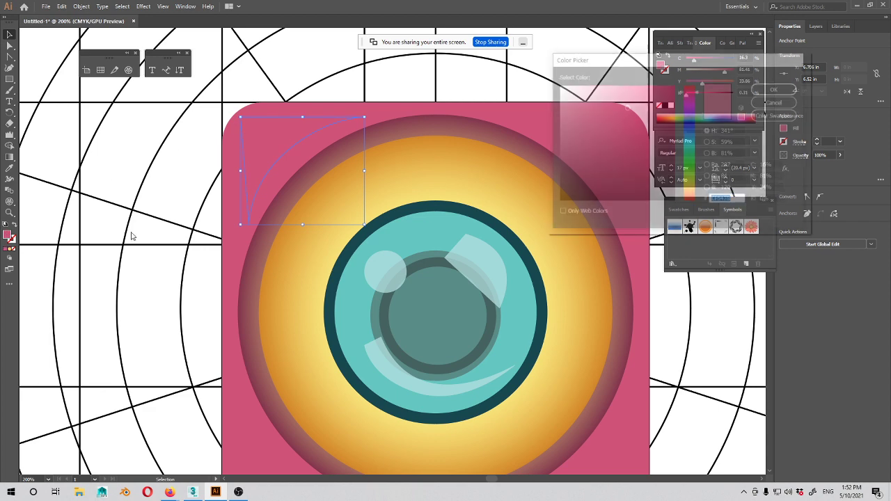
left_click(605, 92)
left_click(777, 90)
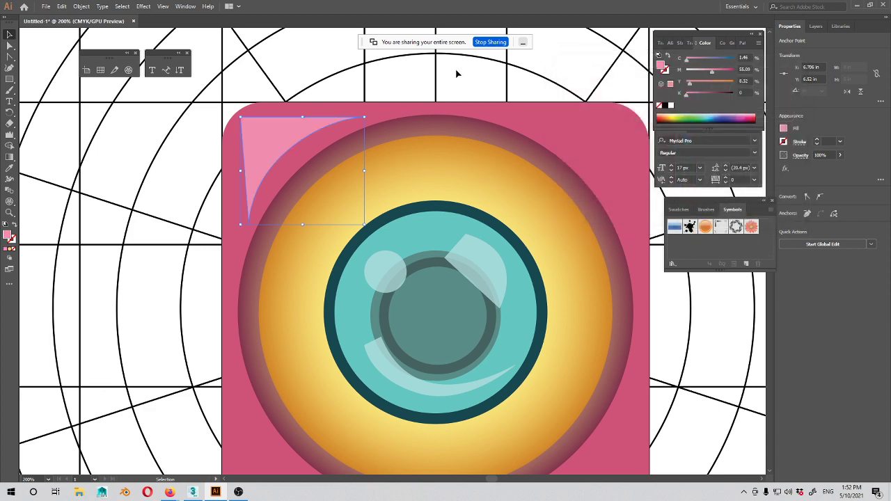
left_click(460, 75)
Step: Nudge the light pink corner shape and fine-tune its two pointed ends so it follows the circle's rim
left_click_drag(503, 93, 359, 86)
left_click(109, 120)
key("q")
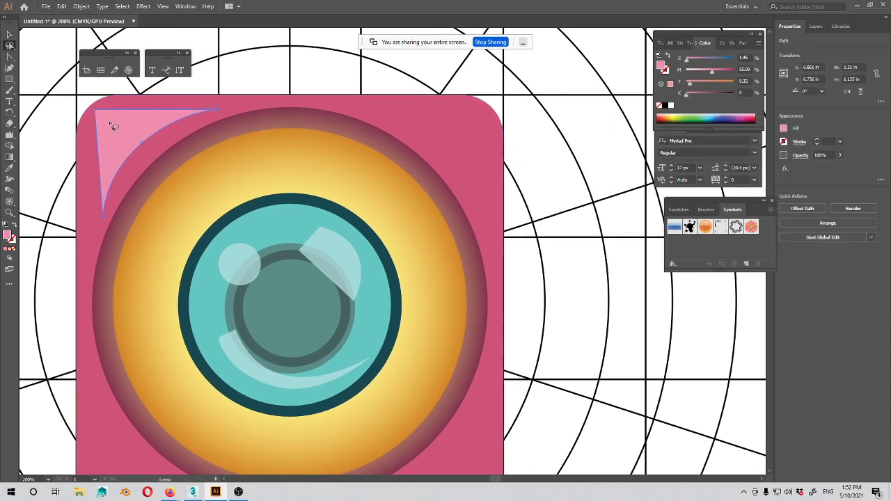
key("a")
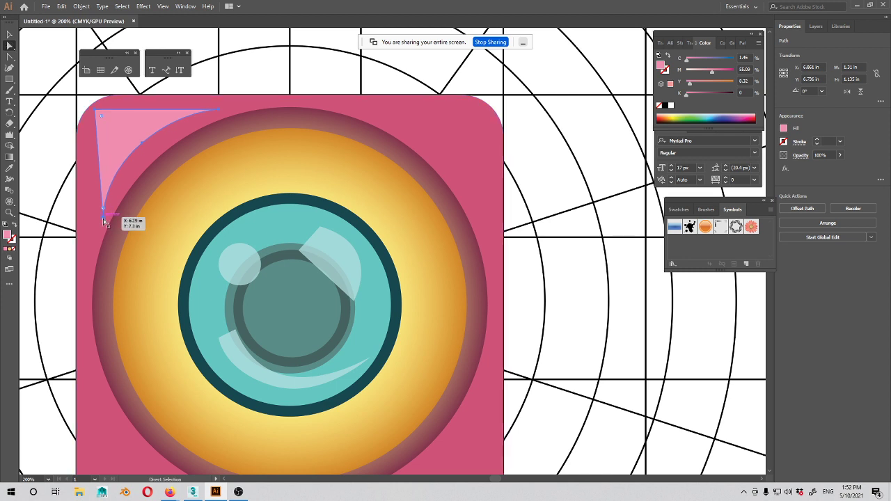
left_click_drag(103, 217, 99, 221)
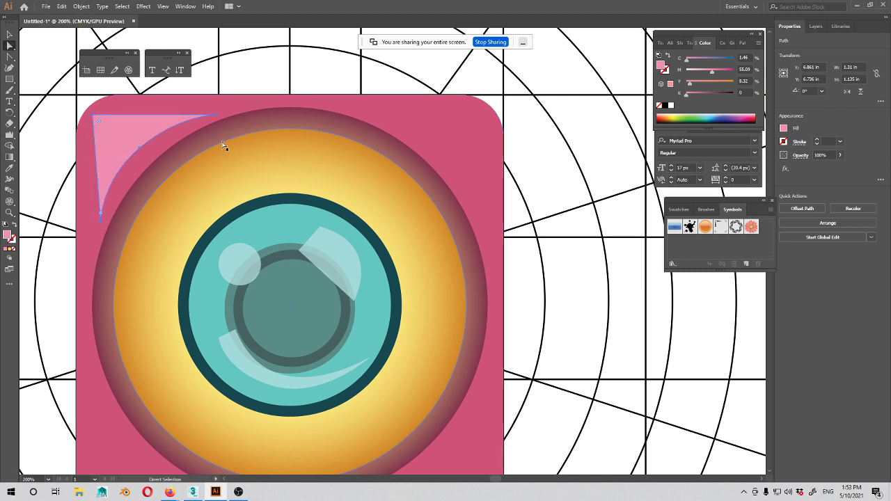
mouse_move(222, 111)
left_mouse_down()
mouse_move(227, 119)
mouse_move(224, 110)
left_mouse_up()
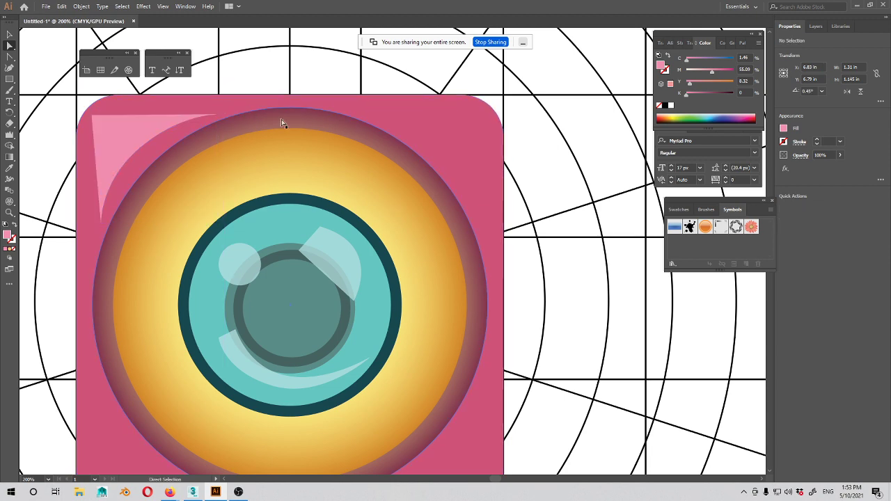
Step: Round the corners of the light pink highlight with a radius of about 0.12 in
left_click_drag(282, 123, 490, 165)
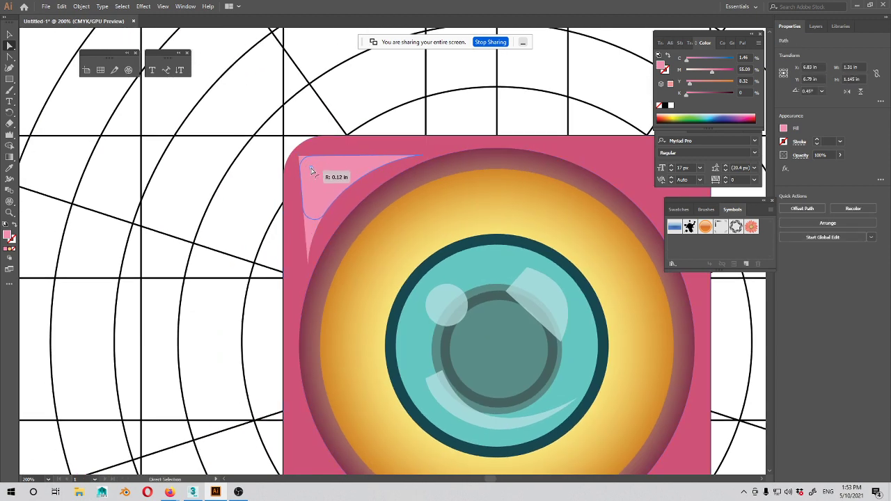
left_click_drag(312, 169, 312, 169)
left_click(225, 184)
Step: Duplicate the rounded pink highlight across to the square's upper-right corner
left_click_drag(397, 143, 273, 82)
left_click(269, 98)
key("v")
left_click_drag(239, 195, 243, 170)
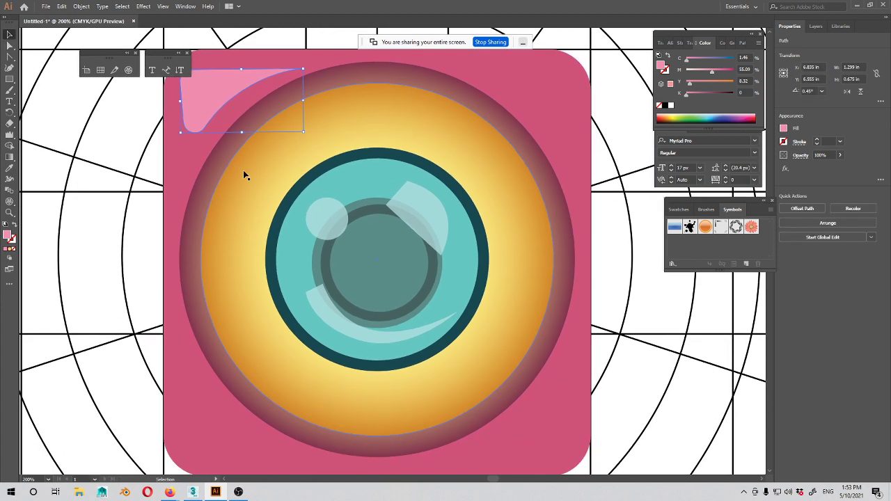
left_click_drag(217, 96, 530, 89)
Step: Reflect the duplicated highlight across the vertical axis and move it inside the square's upper-right corner
right_click(534, 84)
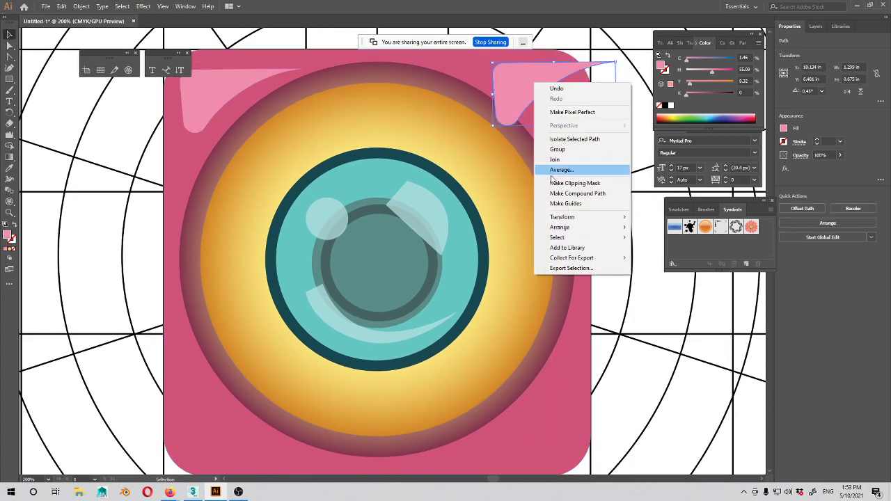
mouse_move(574, 218)
left_click(689, 252)
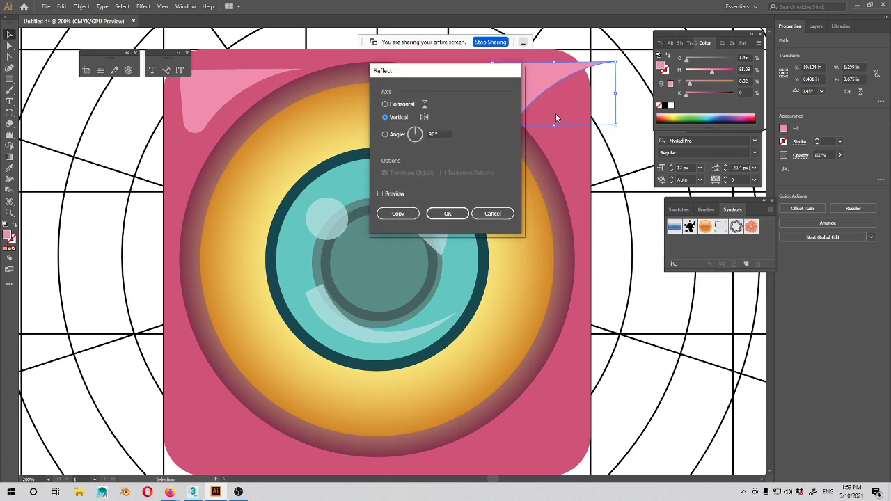
left_click(394, 195)
left_click(398, 214)
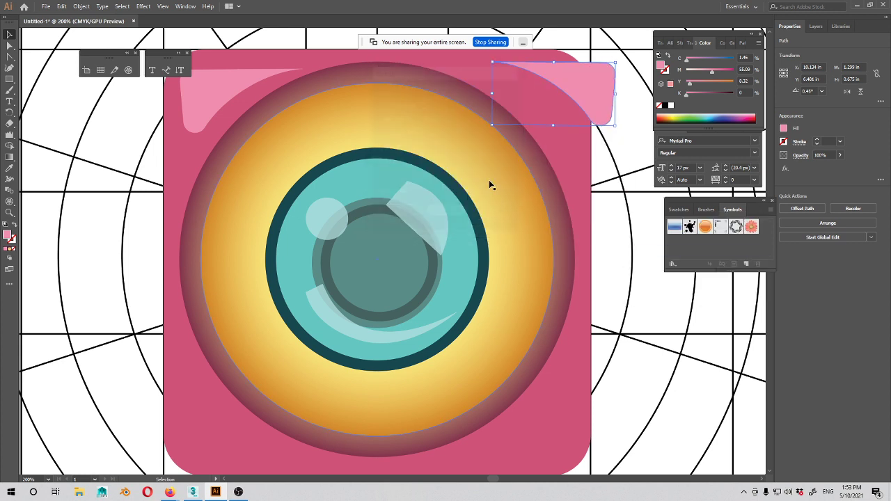
left_click_drag(587, 83, 538, 82)
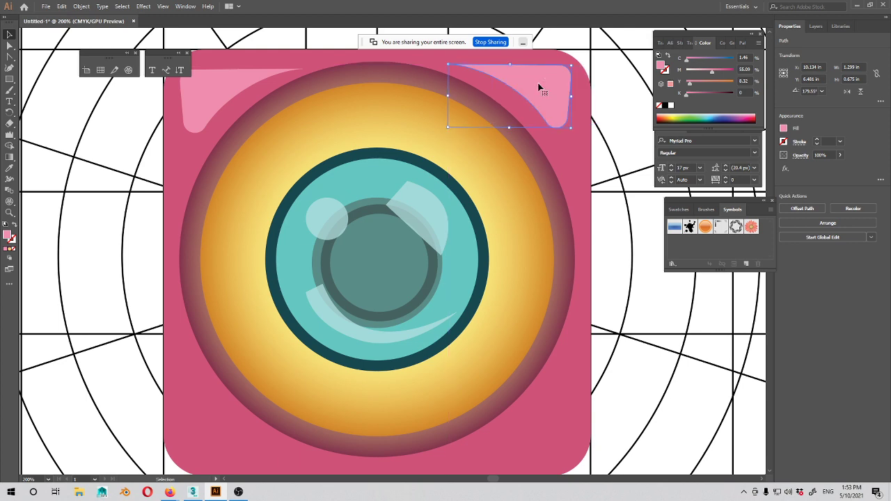
left_click_drag(608, 237, 649, 223)
left_click(241, 84, "shift")
left_click_drag(529, 150, 483, 111)
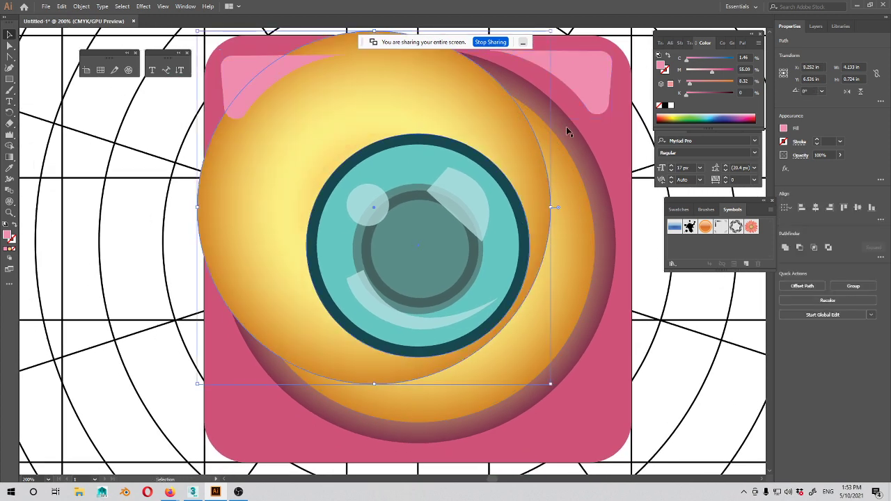
key("ctrl+z")
left_click_drag(584, 103, 587, 439)
left_click_drag(633, 400, 501, 220)
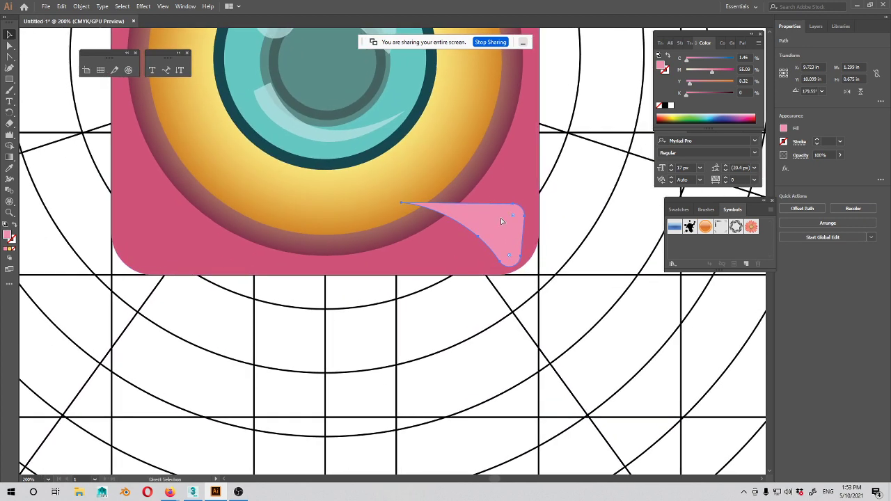
key("ctrl+z")
Step: Select both upper corner highlights and duplicate them straight down to the square's lower corners
scroll(583, 230, "down", 2)
left_click_drag(535, 122, 507, 228)
left_click(356, 161, "shift")
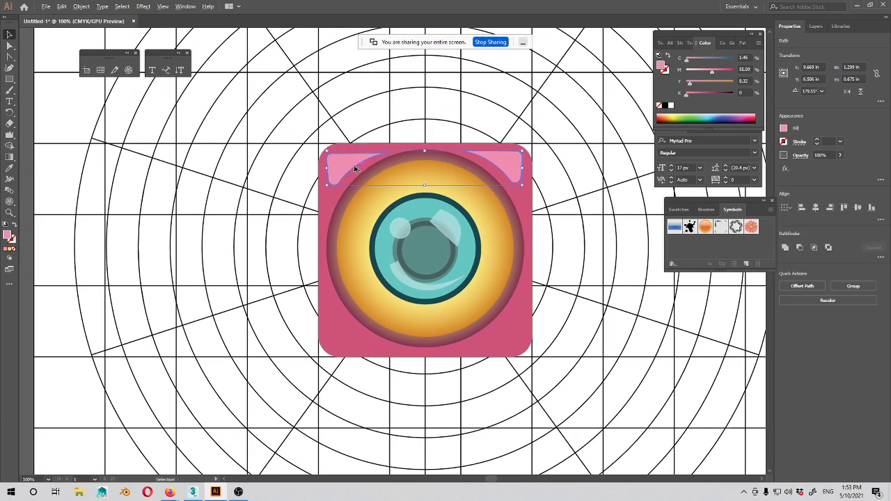
left_click_drag(356, 161, 346, 328)
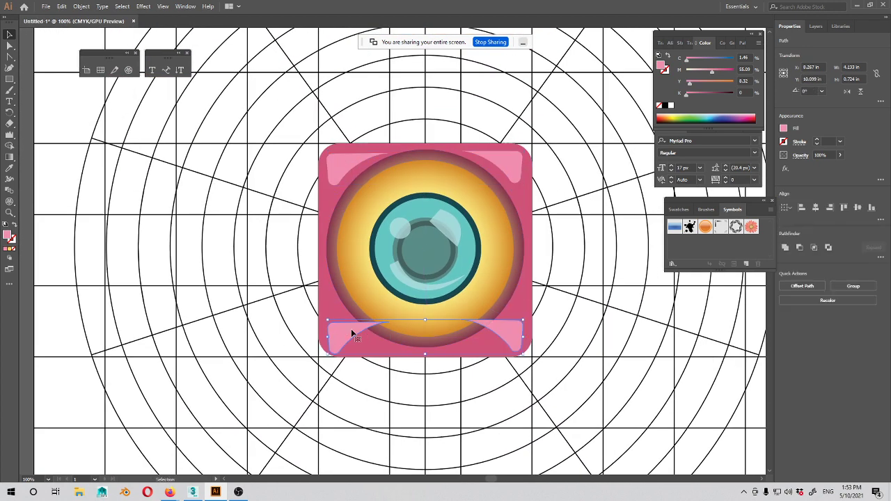
Step: Reflect the lower pair of highlights across the horizontal axis to mirror the upper pair
right_click(352, 330)
mouse_move(385, 277)
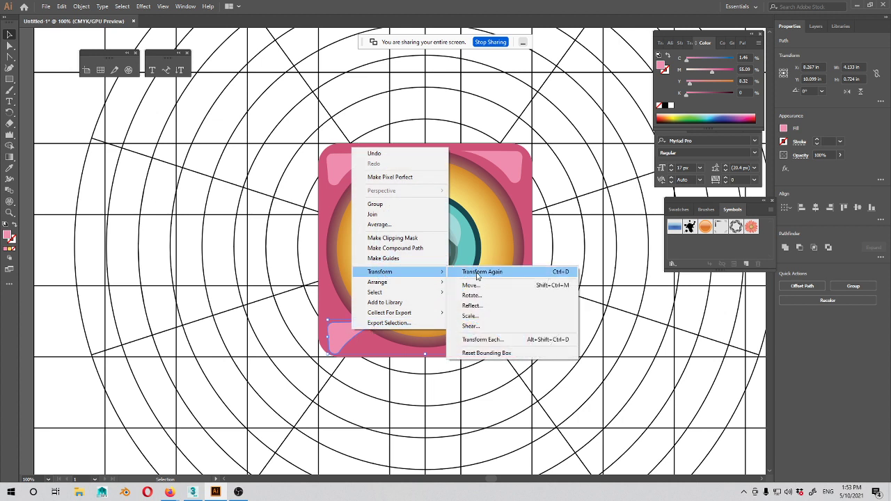
left_click(496, 305)
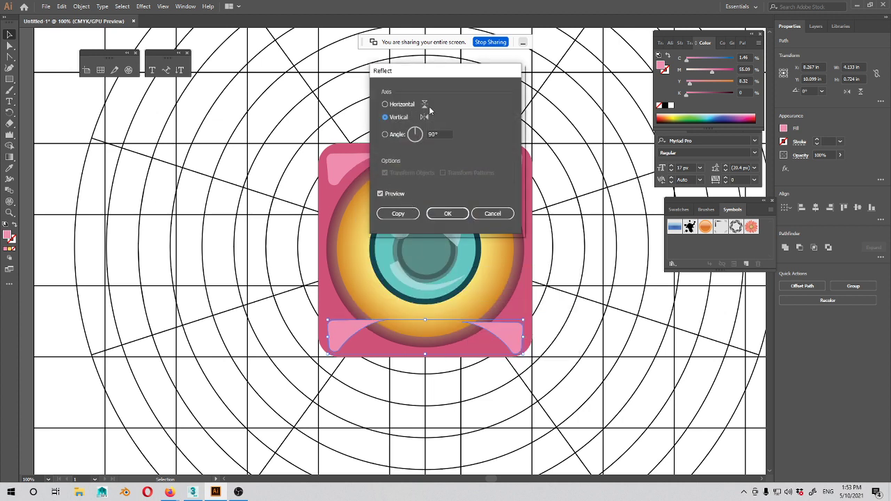
left_click(427, 106)
left_click(452, 214)
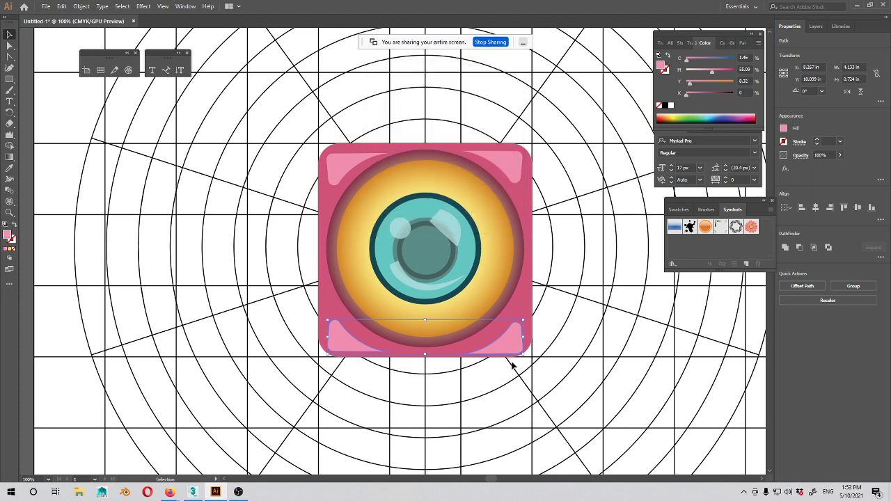
Step: Move the lower pair of pink corner highlights up, inside the bottom edge of the square
left_click_drag(512, 347, 513, 339)
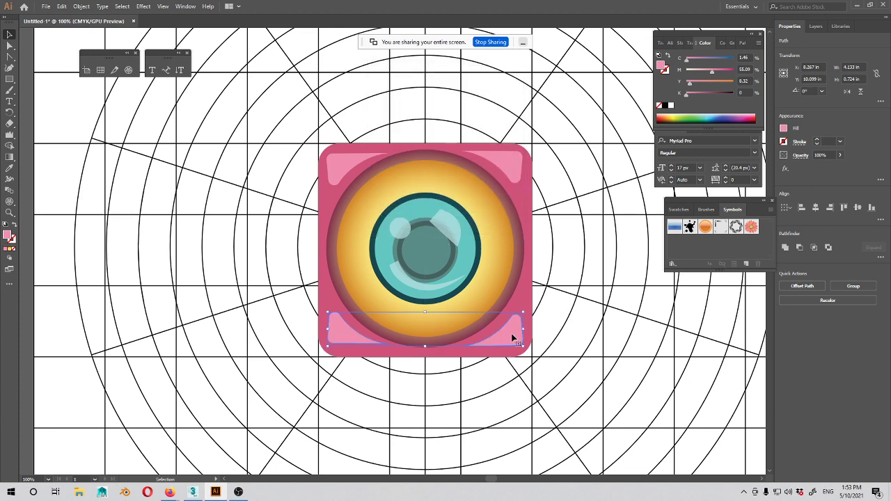
left_click(601, 342)
left_click_drag(617, 308, 539, 323)
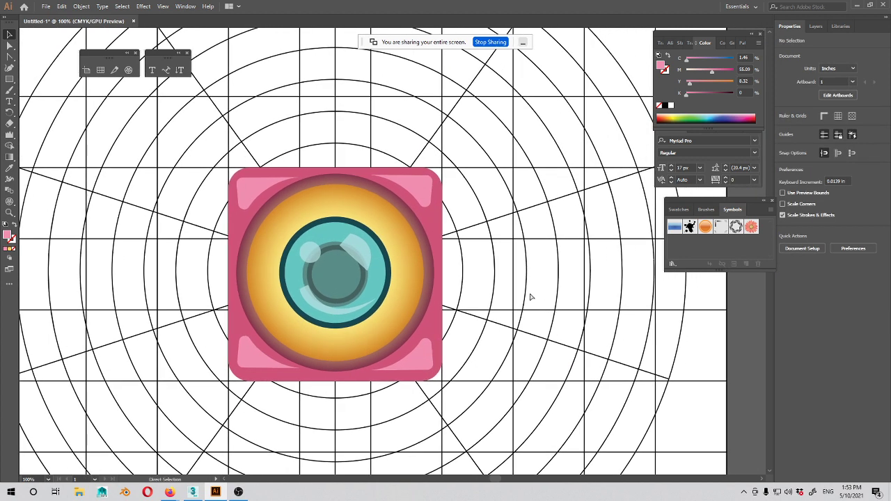
Step: Select all the shapes of the pink icon and group them
key("ctrl+minus")
key("ctrl+minus")
left_click_drag(448, 194, 264, 347)
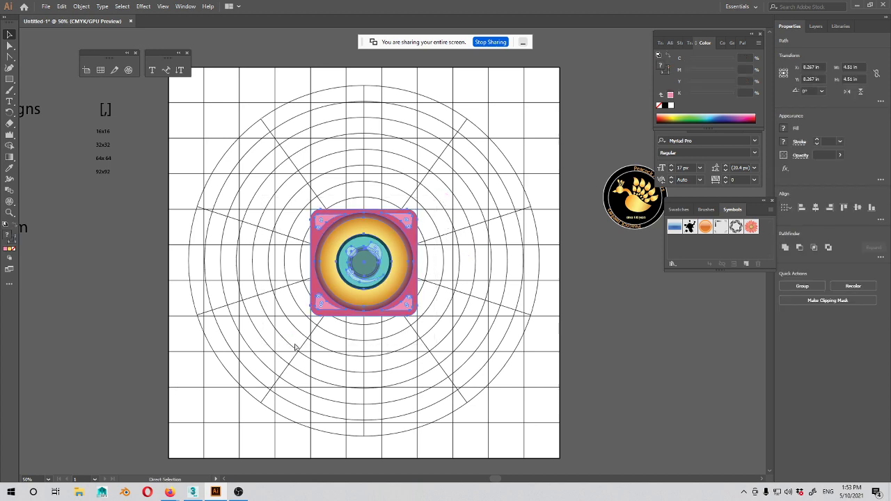
key("ctrl+g")
Step: Move the grouped icon off the artboard to the empty area below the peacock logo
left_click(388, 338)
left_click_drag(396, 292, 542, 319)
left_click(655, 392)
left_click_drag(657, 392, 595, 378)
left_click(489, 322)
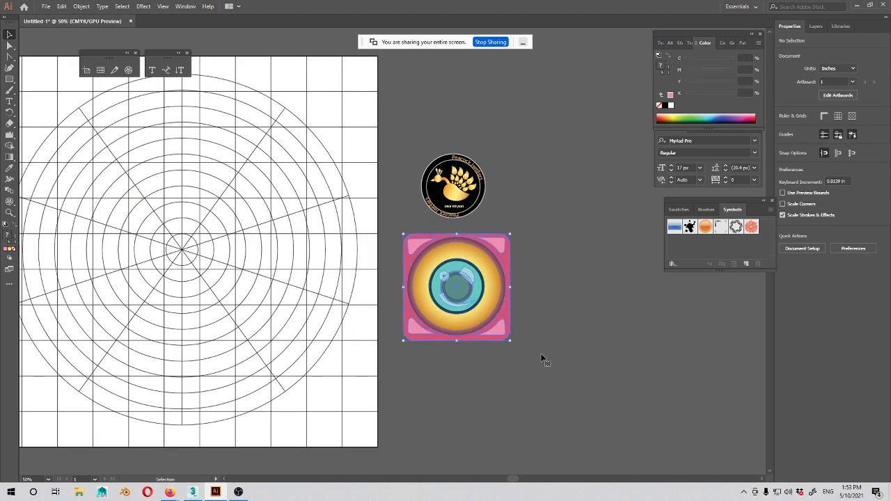
Step: Scale the grouped icon down proportionally to about 0.65 in and place it away from the artboard
left_click_drag(511, 341, 477, 306)
left_click_drag(429, 290, 522, 315)
left_click_drag(574, 338, 514, 277)
left_click(559, 303)
key("space")
left_click_drag(549, 324, 543, 324)
Step: Enlarge the small icon group proportionally to about 0.9 in wide
key("ctrl+plus")
key("ctrl+plus")
key("ctrl+plus")
key("ctrl+plus")
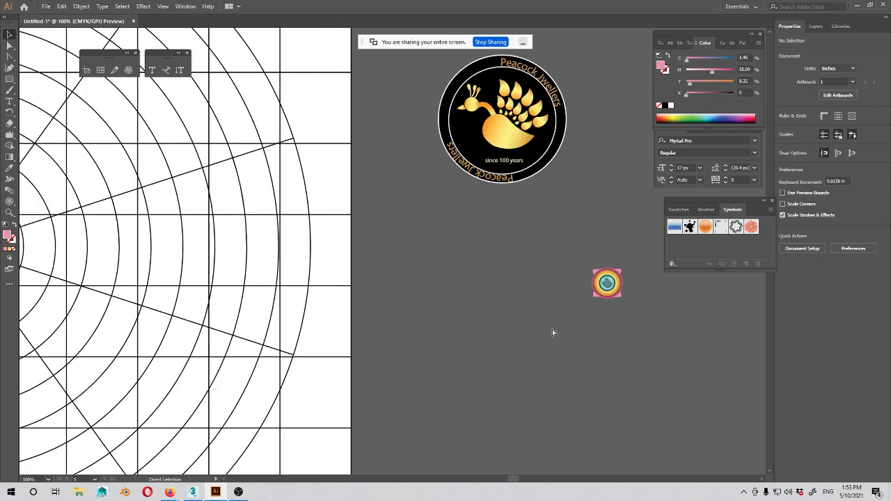
left_click_drag(607, 372, 329, 353)
key("ctrl+plus")
key("ctrl+plus")
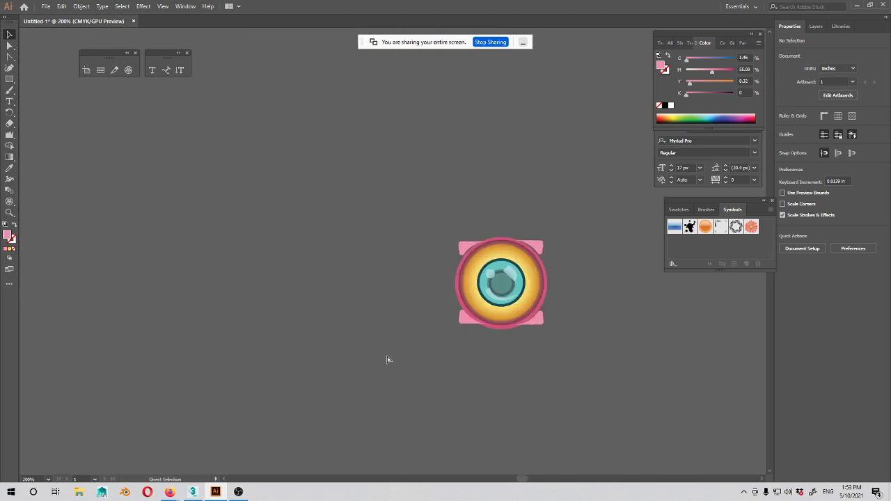
key("space")
left_click_drag(460, 401, 346, 396)
left_click(420, 303)
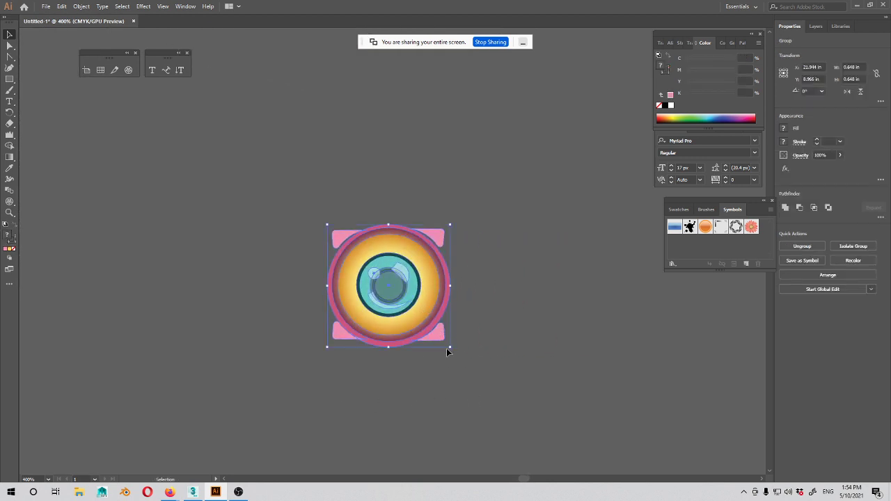
left_click_drag(450, 350, 499, 398)
left_click(540, 410)
left_click(493, 282)
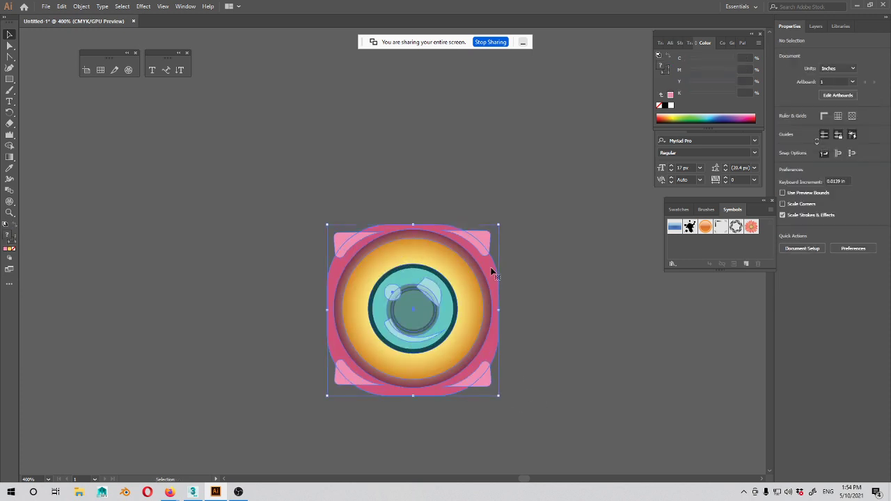
Step: Isolate the icon group and move its pink background square aside, clear of the circles
double_click(492, 270)
left_click_drag(495, 279, 699, 247)
left_click(605, 248)
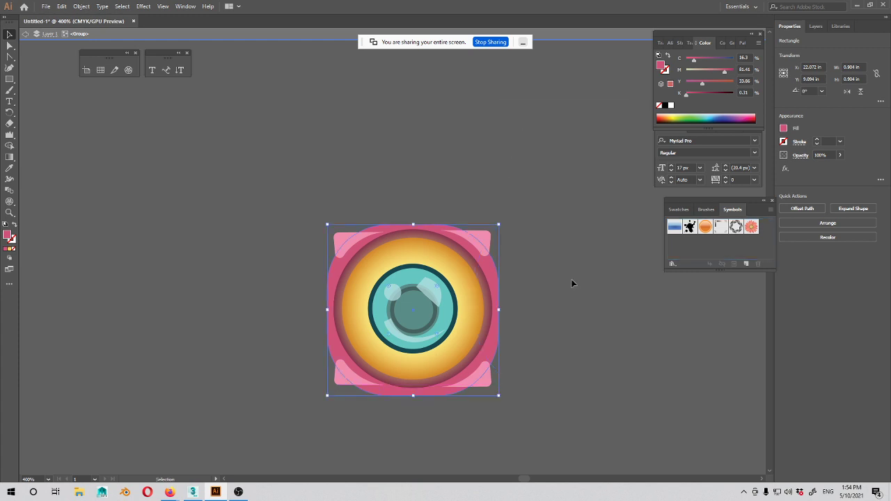
left_click_drag(499, 272, 711, 314)
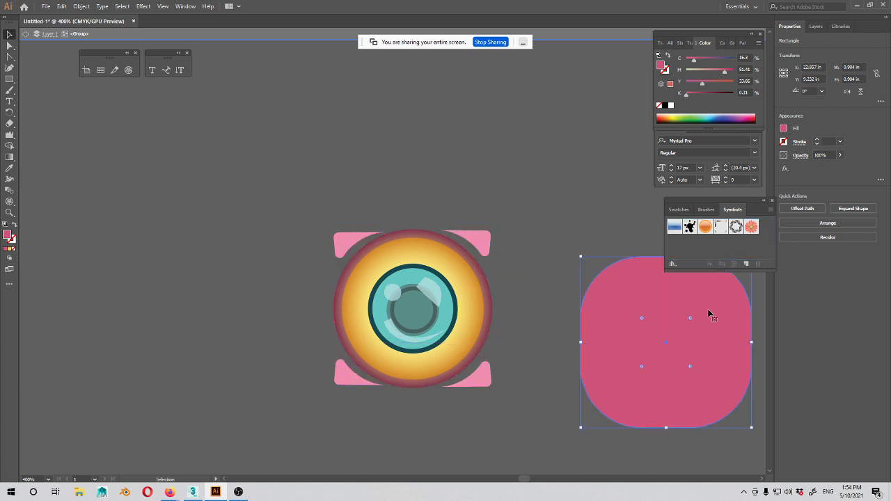
Step: Select the circles and corner highlights together and scale them down proportionally to about half size
left_click(510, 341)
left_click_drag(509, 224, 223, 419)
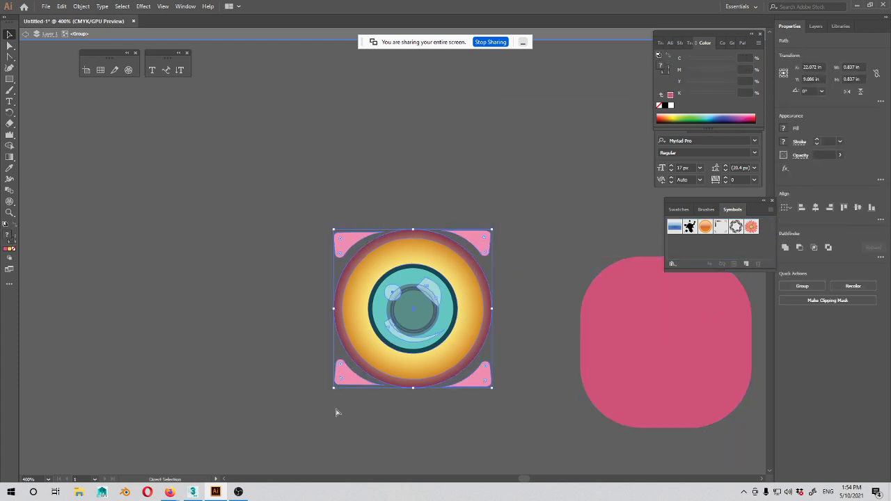
left_click_drag(491, 387, 411, 307)
left_click_drag(611, 360, 382, 309)
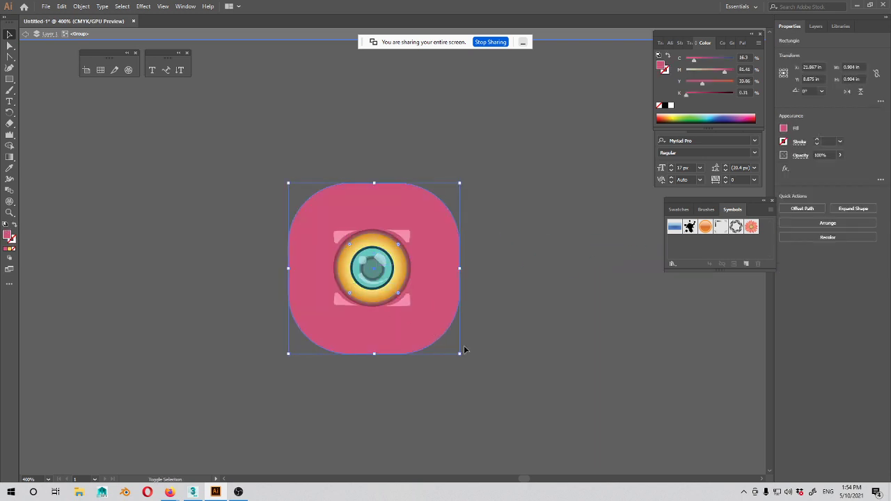
left_click_drag(460, 354, 412, 305)
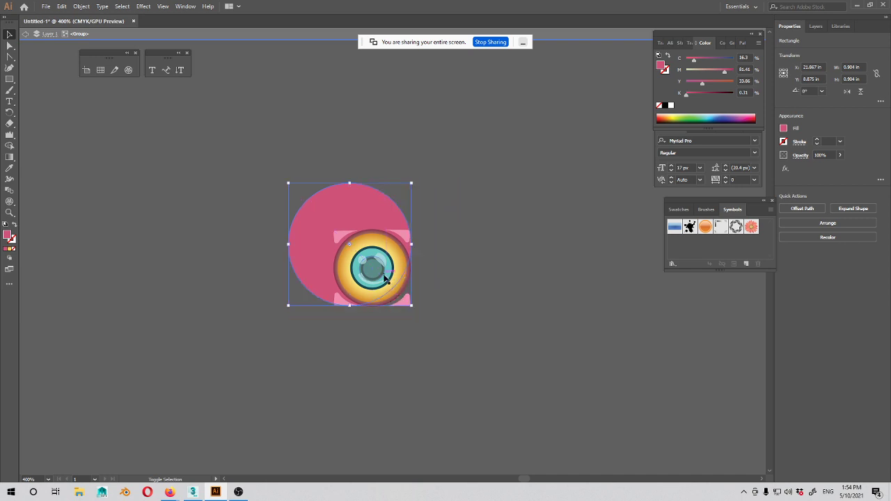
left_click_drag(353, 207, 395, 238)
key("ctrl+z")
key("ctrl+z")
key("ctrl+z")
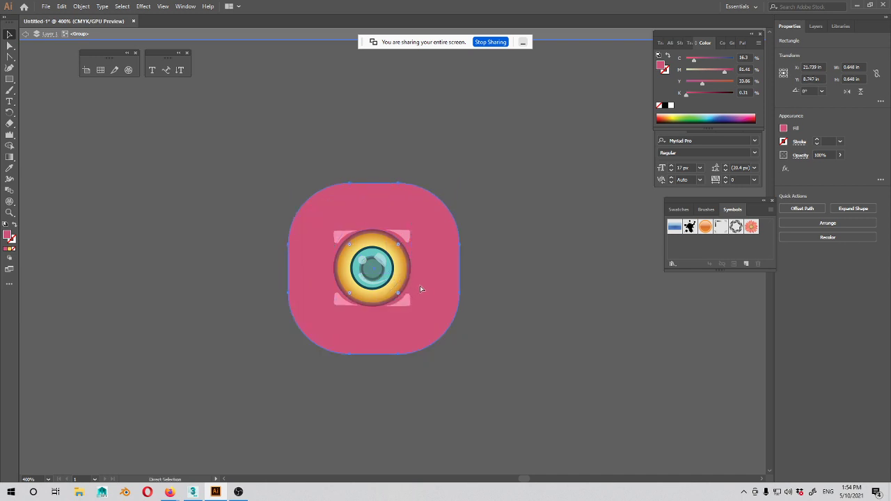
Step: Centre the pink square behind the reduced circles and scale it down to about 0.46 in
left_click_drag(648, 373, 342, 307)
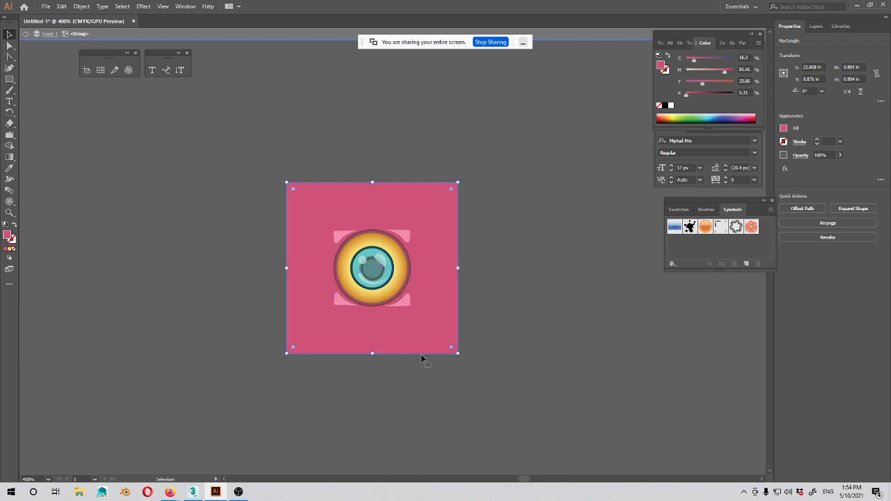
left_click_drag(461, 353, 417, 329)
mouse_move(482, 332)
left_mouse_down()
mouse_move(494, 321)
mouse_move(495, 330)
left_mouse_up()
Step: Round the pink square's corners so they follow the light pink corner highlights
key("ctrl+equal")
key("ctrl+equal")
key("ctrl+equal")
key("ctrl+equal")
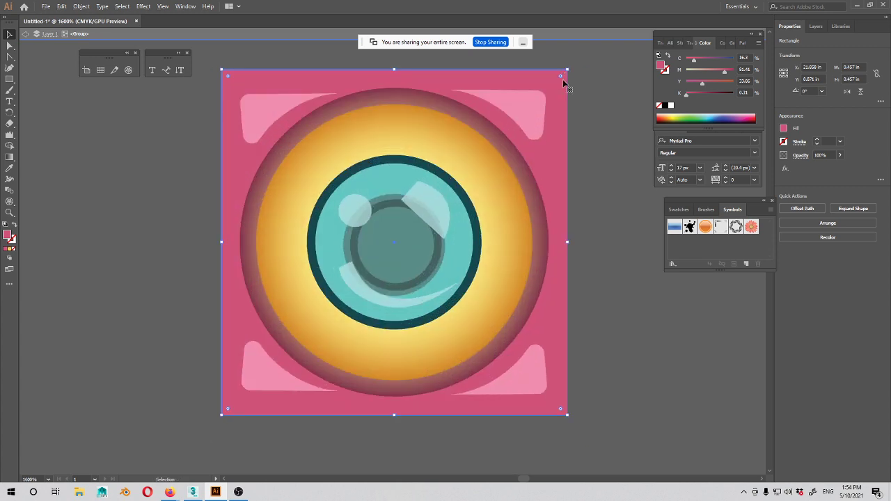
left_click_drag(562, 81, 546, 96)
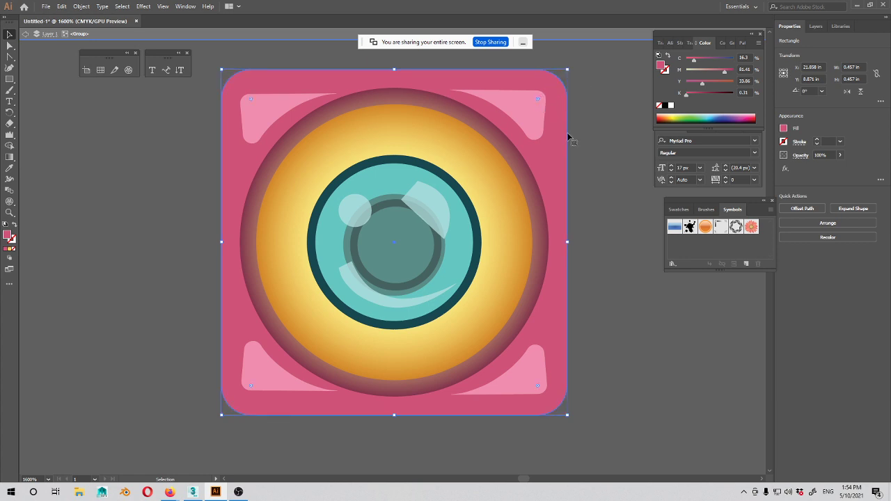
left_click(605, 373)
scroll(605, 373, "right", 2)
Step: Check how the reduced icon reads at small size beside the peacock logo
key("ctrl+minus")
key("ctrl+minus")
key("ctrl+minus")
key("ctrl+minus")
key("ctrl+minus")
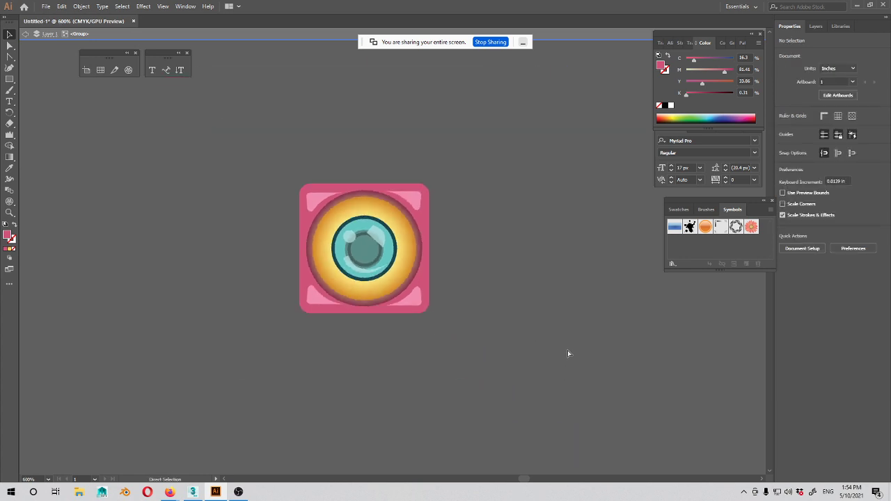
key("ctrl+minus")
key("ctrl+minus")
key("ctrl+minus")
key("ctrl+minus")
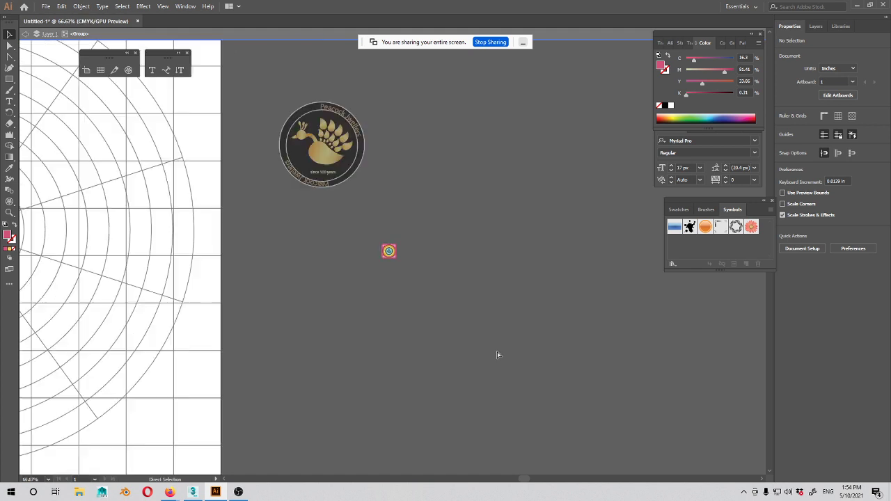
left_click(389, 251)
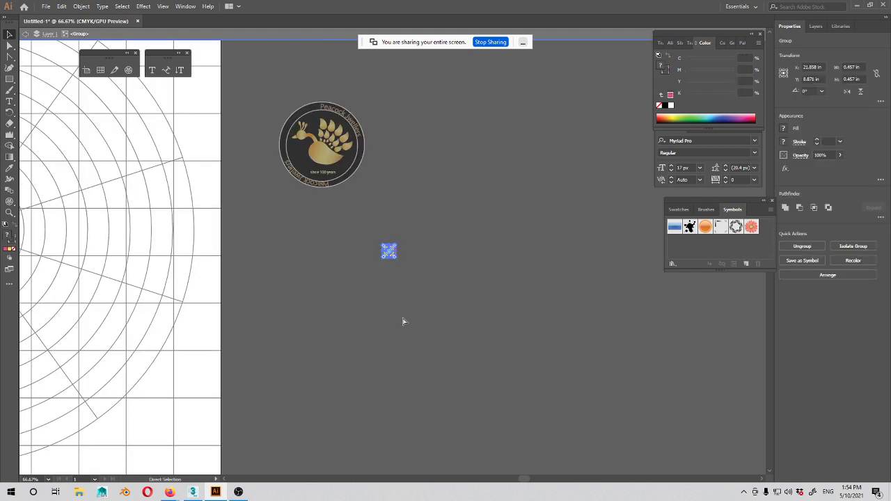
left_click(398, 330)
left_click(391, 252)
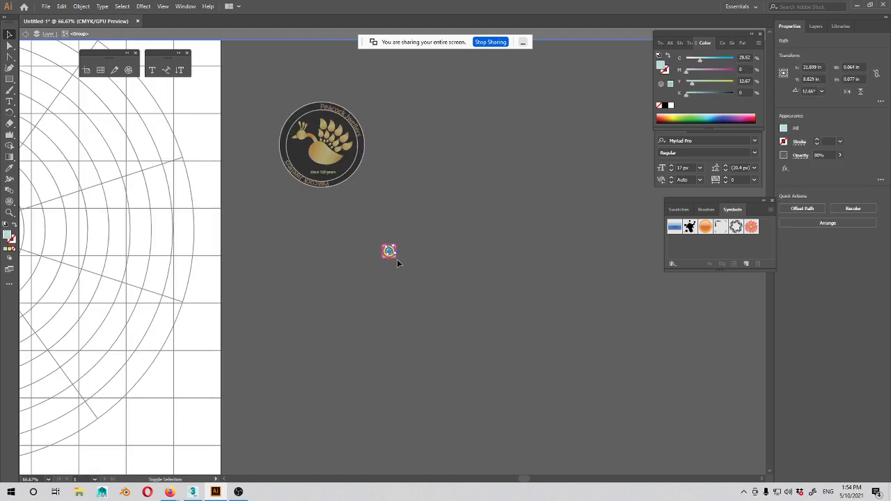
left_click(418, 264)
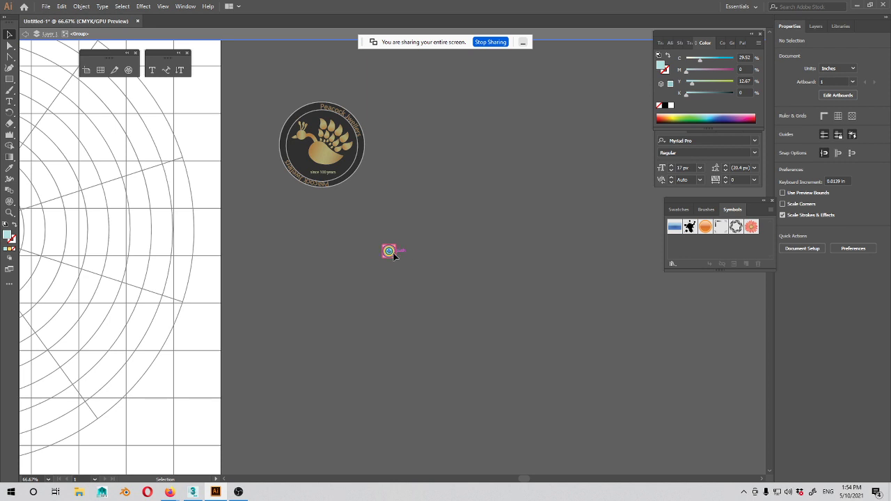
left_click(391, 253)
left_click_drag(433, 293, 433, 294)
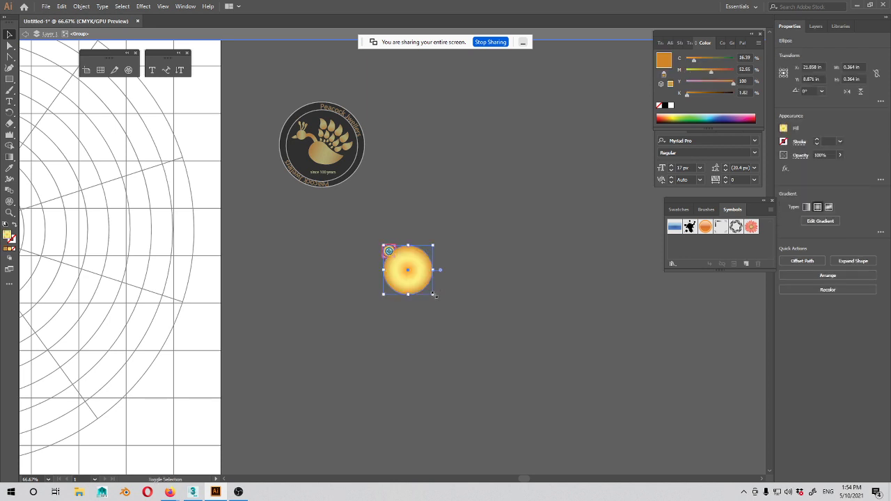
key("ctrl+z")
Step: Select all parts of the small icon and scale them up proportionally to about 2.67 in
left_click_drag(416, 226, 313, 325)
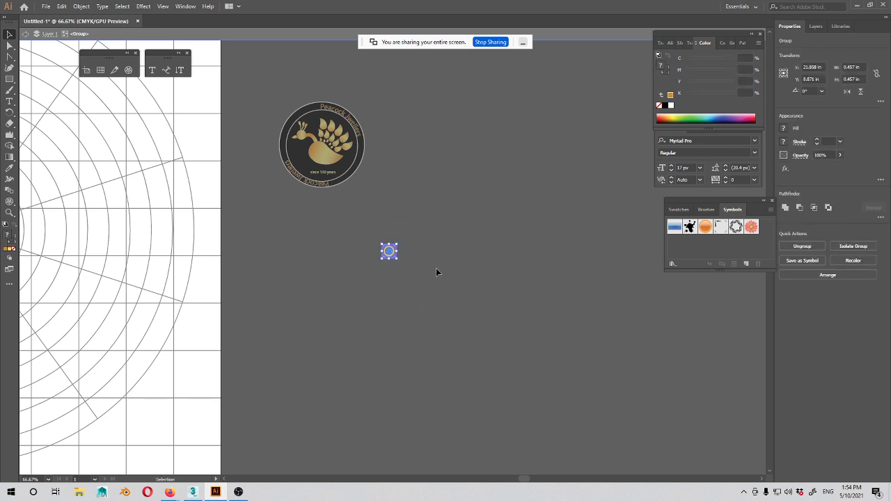
left_click_drag(392, 249, 470, 162)
left_click(448, 245)
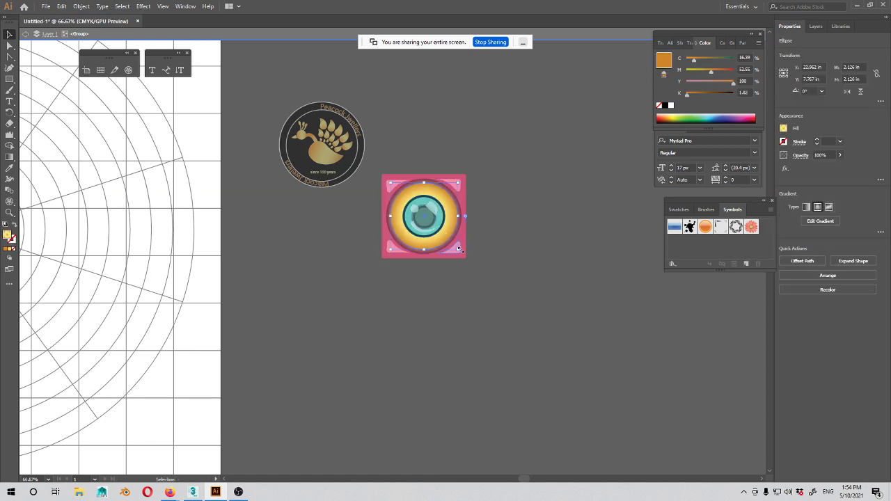
left_click(484, 178)
left_click_drag(374, 310, 374, 311)
left_click(389, 368)
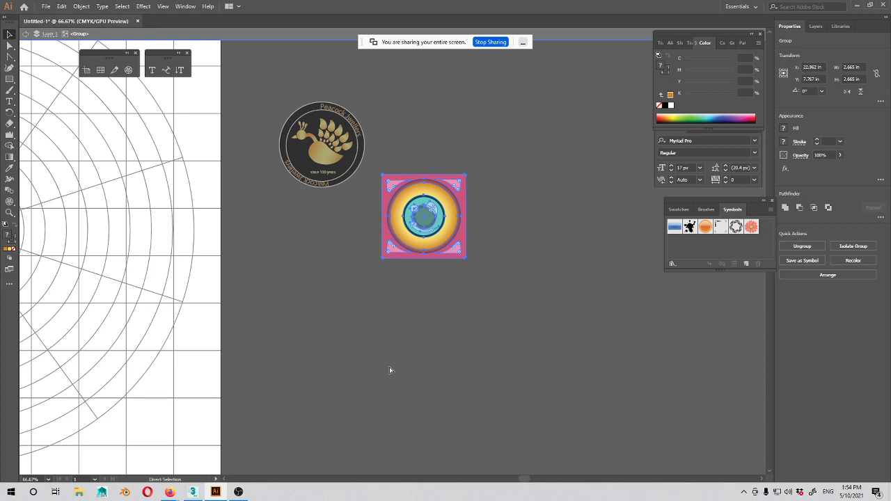
left_click(453, 244)
left_click_drag(454, 244, 406, 274)
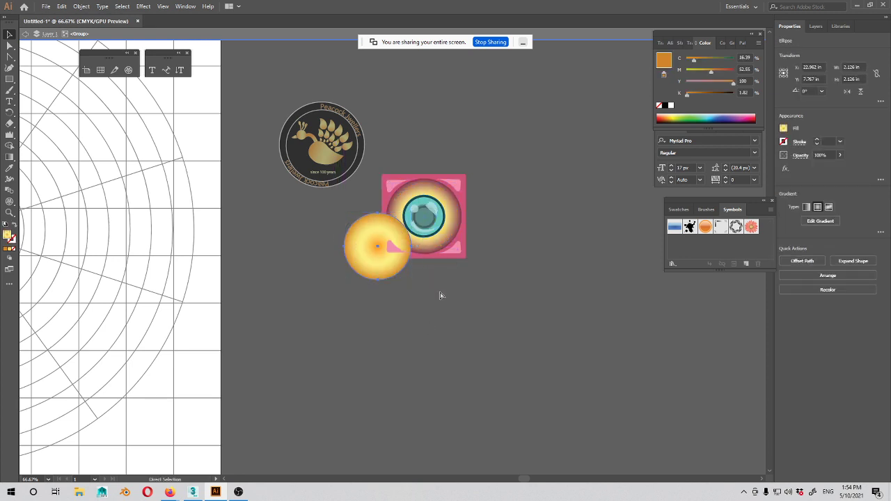
key("ctrl+z")
Step: Leave group isolation and move the whole icon directly below the peacock logo
double_click(328, 304)
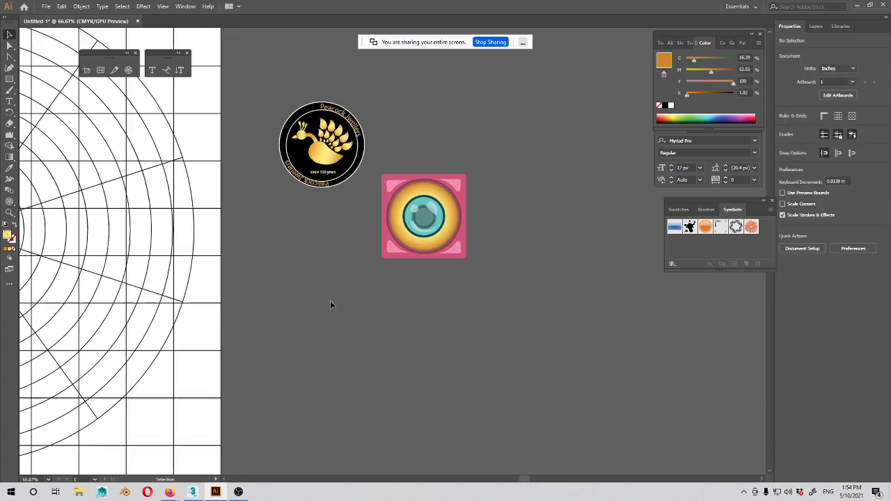
left_click_drag(464, 221, 358, 247)
left_click(380, 266)
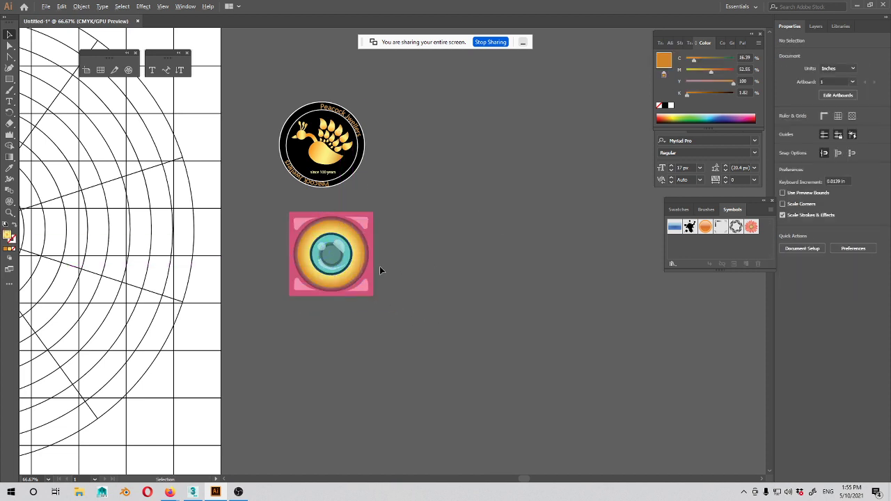
Step: Round the corners of the enlarged icon's pink square within its group, then leave isolation
scroll(380, 266, "up", 1)
scroll(380, 264, "up", 2)
double_click(353, 175)
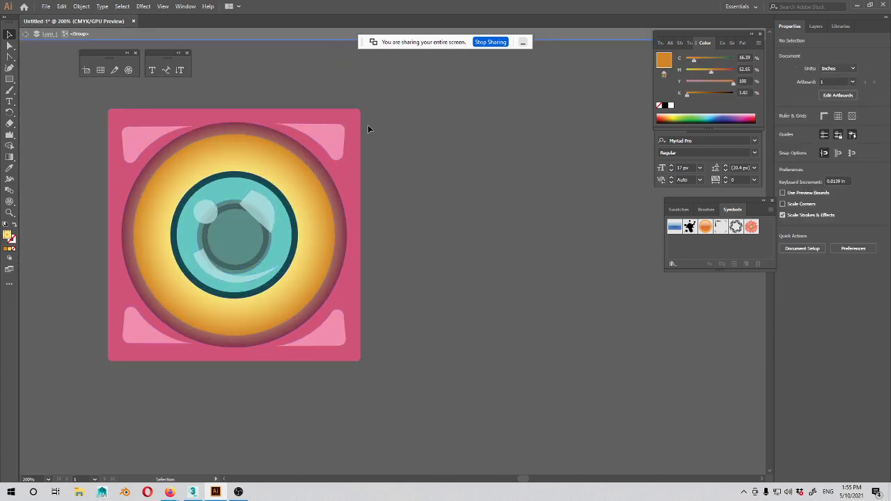
left_click_drag(362, 116, 345, 135)
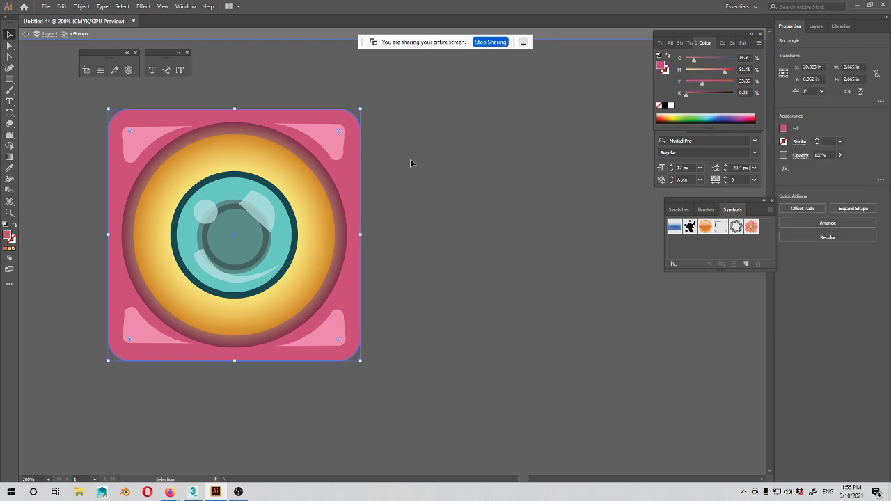
left_click(483, 238)
double_click(484, 234)
Step: Move the finished icon up beside the peacock logo, level with it
scroll(514, 271, "down", 7)
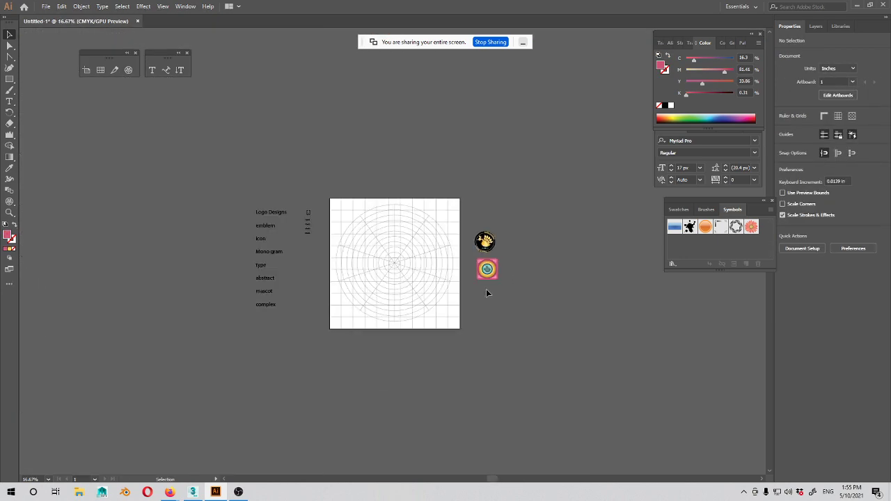
left_click(487, 269)
scroll(504, 289, "up", 3)
left_click_drag(436, 250, 519, 171)
left_click(522, 259)
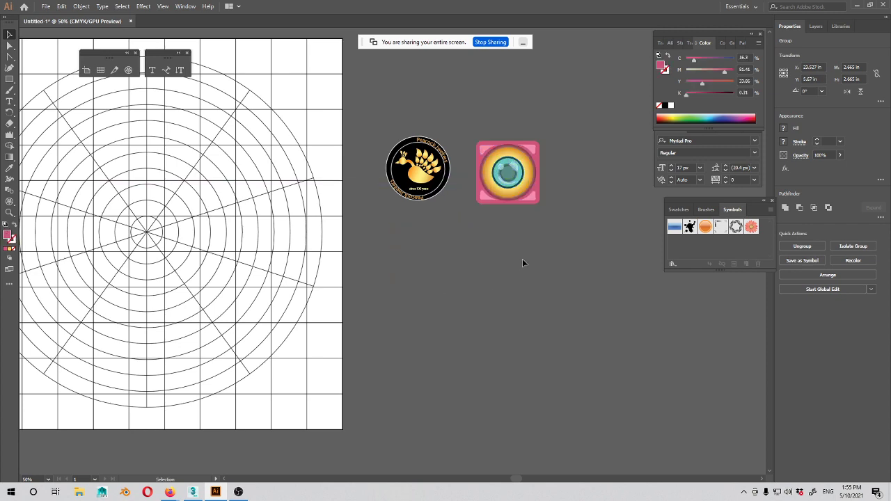
Step: Review the list of logo types beside the artboard and the two finished logos
left_click_drag(423, 280, 511, 311)
scroll(552, 340, "down", 1)
left_click_drag(402, 335, 488, 337)
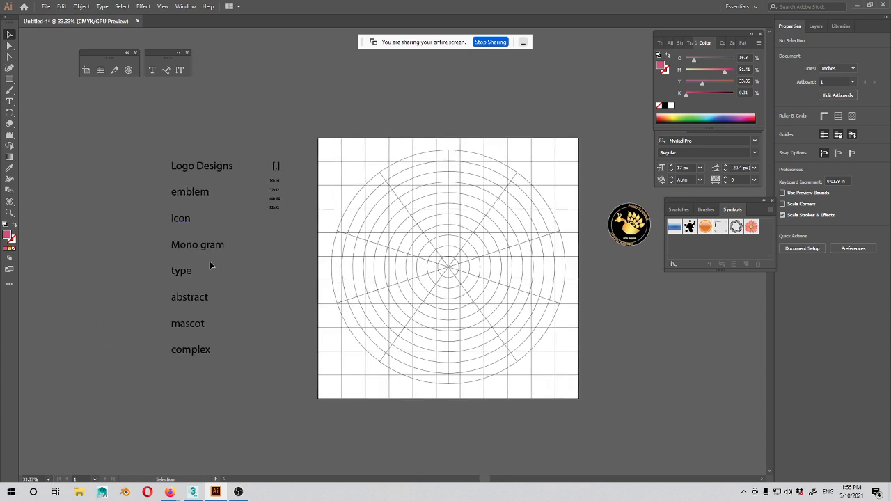
left_click_drag(319, 276, 140, 283)
left_click_drag(511, 352, 604, 332)
left_click_drag(503, 335, 486, 350)
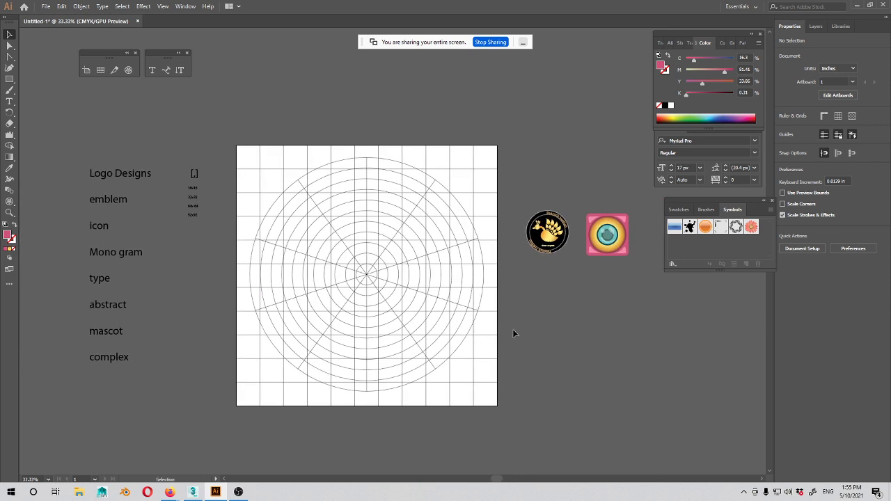
Step: Examine the peacock and icon logos up close, then the circular grid on the artboard and the list of logo types
scroll(558, 256, "up", 5, "alt")
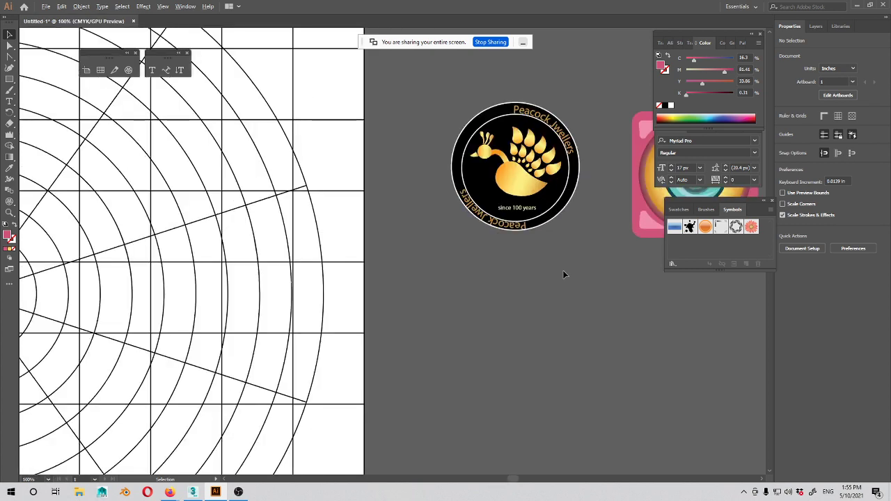
left_click_drag(427, 226, 427, 232)
left_click(371, 397)
left_click_drag(369, 404, 620, 403)
left_click_drag(346, 415, 718, 405)
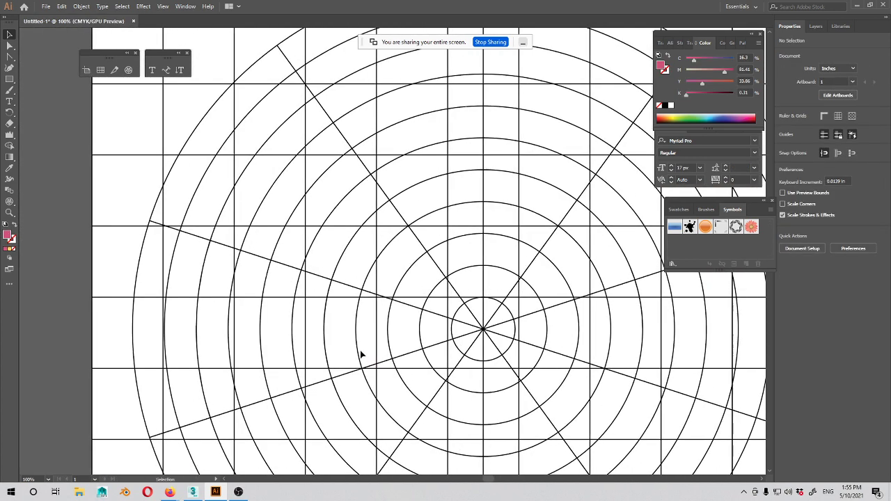
scroll(370, 356, "down", 4)
key("super")
left_click(579, 372)
scroll(431, 345, "down", 4, "alt")
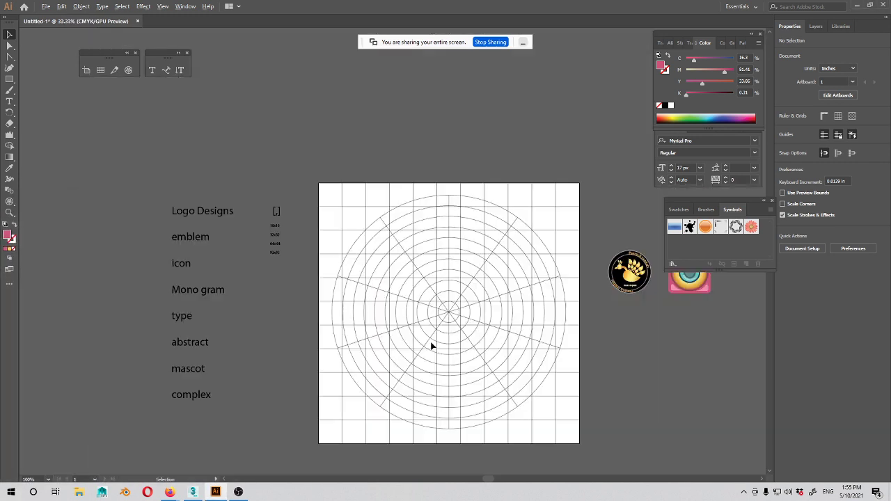
scroll(322, 337, "up", 2, "alt")
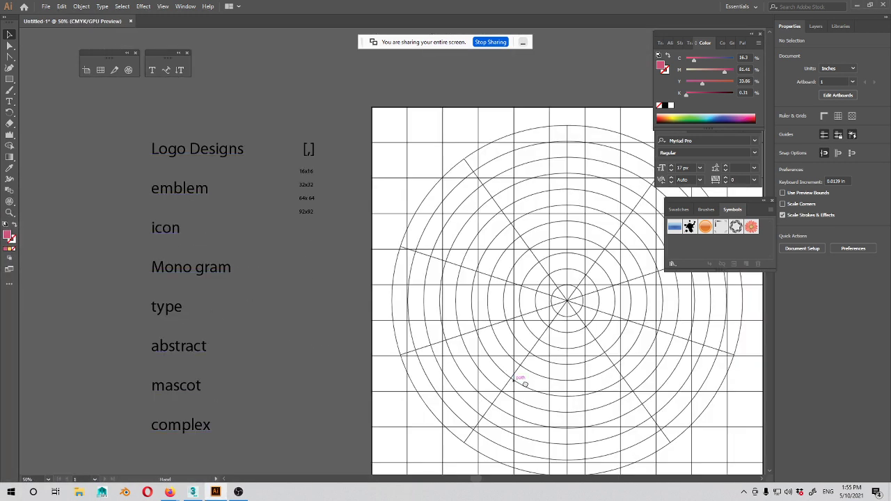
scroll(524, 384, "right", 3)
scroll(369, 390, "right", 3)
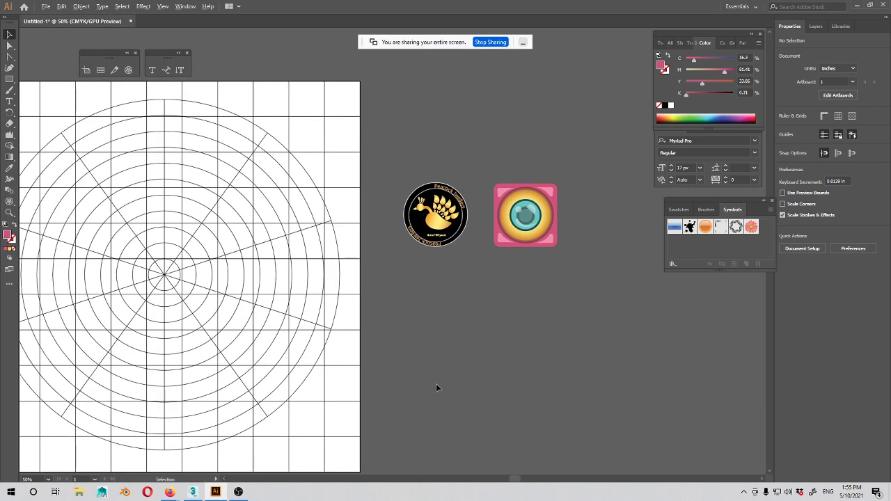
scroll(436, 385, "down", 1, "alt")
scroll(445, 382, "left", 3)
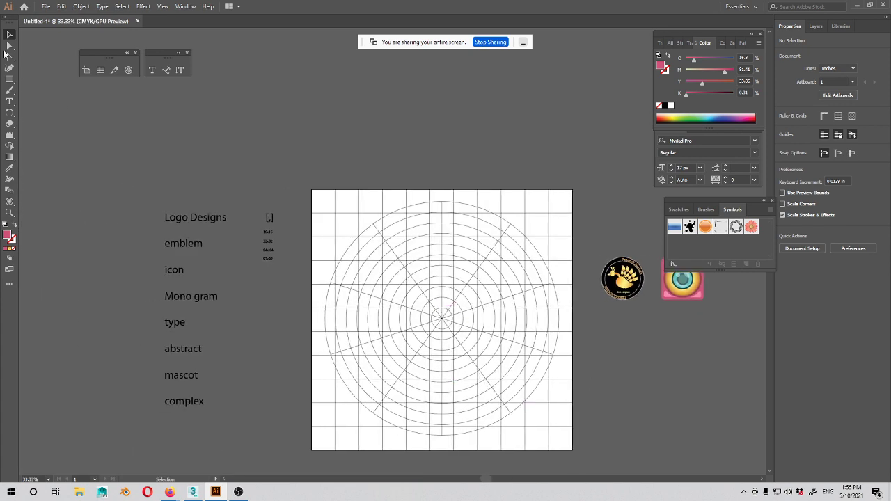
Step: Bring up the file commands for the current logo document
left_click(46, 6)
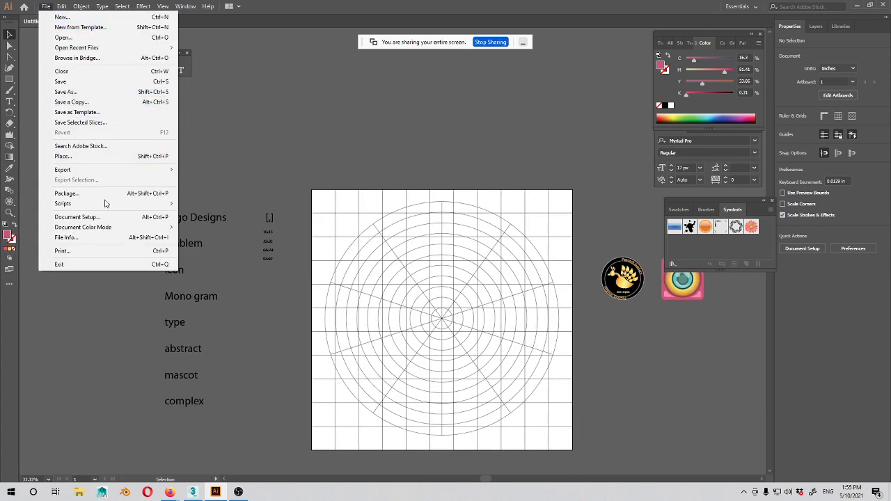